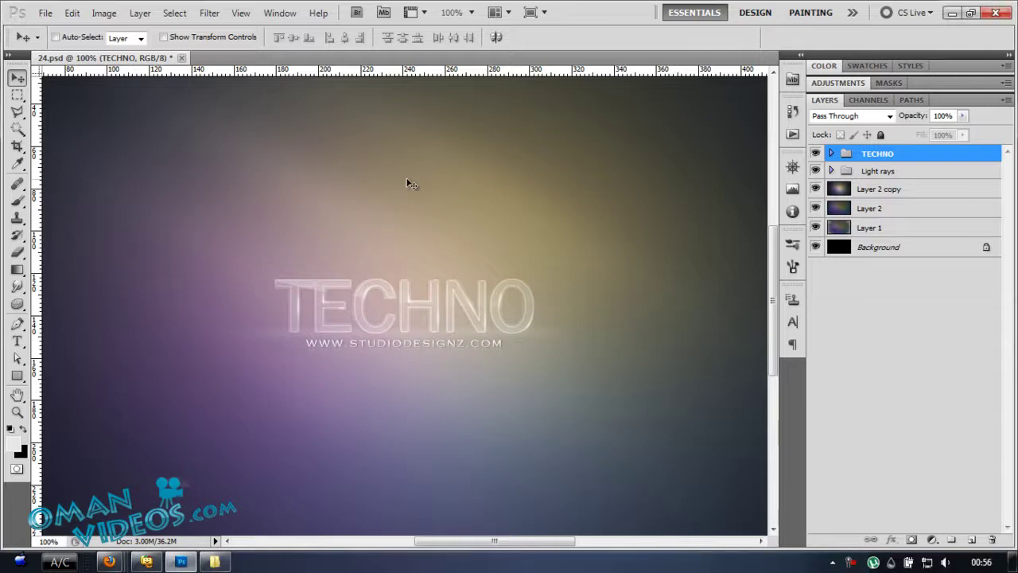
Step: Create a new RGB document 1366 pixels wide and 768 pixels high at 72 pixels/inch with a white background
{"action": "key", "text": "ctrl+minus"}
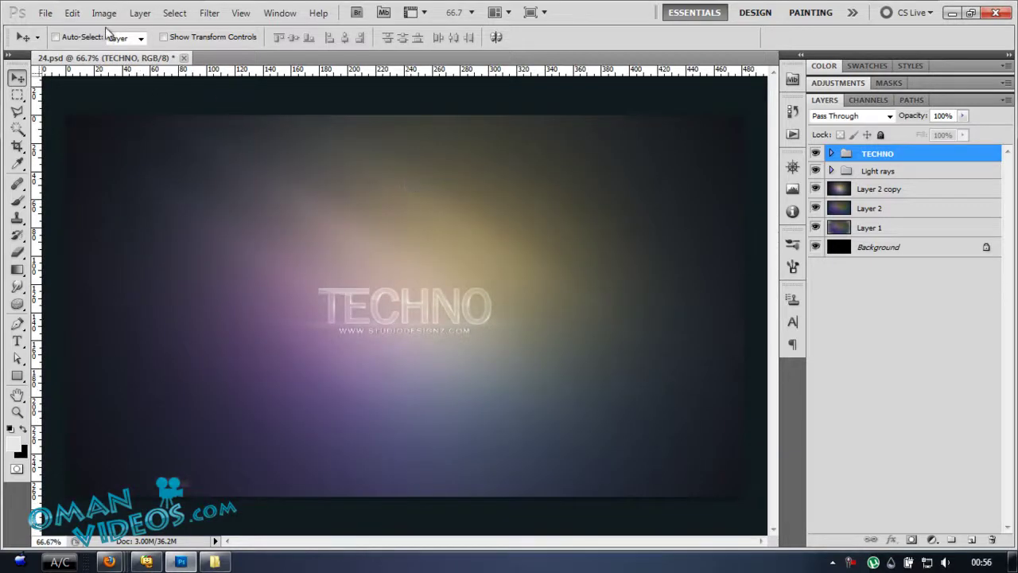
{"action": "left_click", "coordinate": [45, 14]}
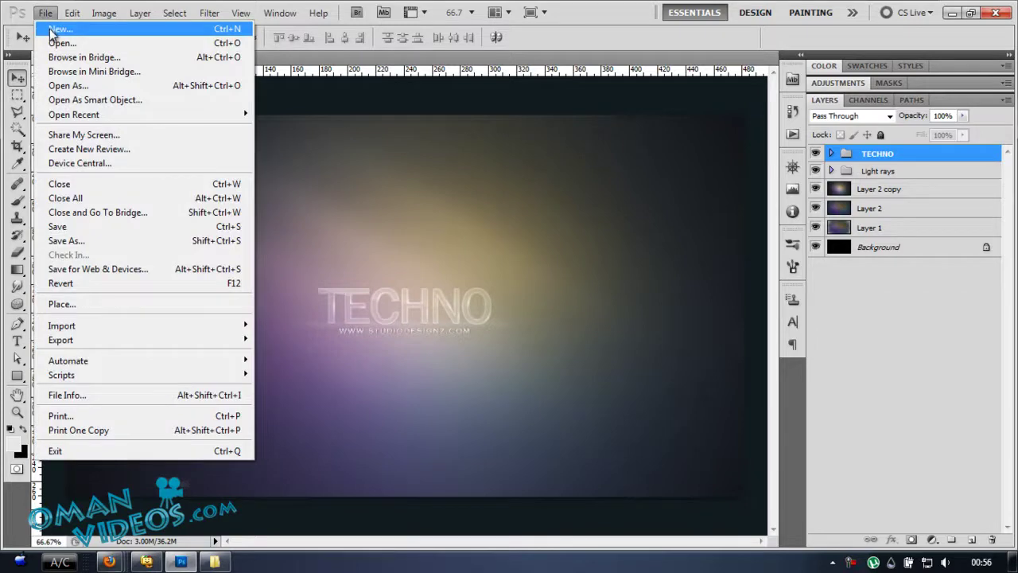
{"action": "left_click", "coordinate": [51, 29]}
{"action": "left_click_drag", "start_coordinate": [454, 198], "coordinate": [434, 198]}
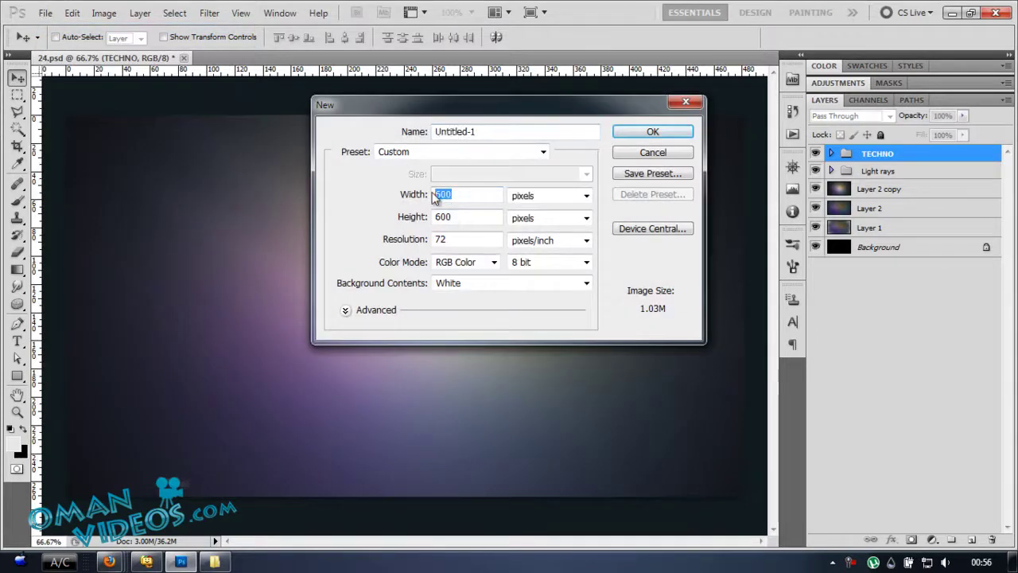
{"action": "type", "text": "1366"}
{"action": "key", "text": "Tab"}
{"action": "type", "text": "798"}
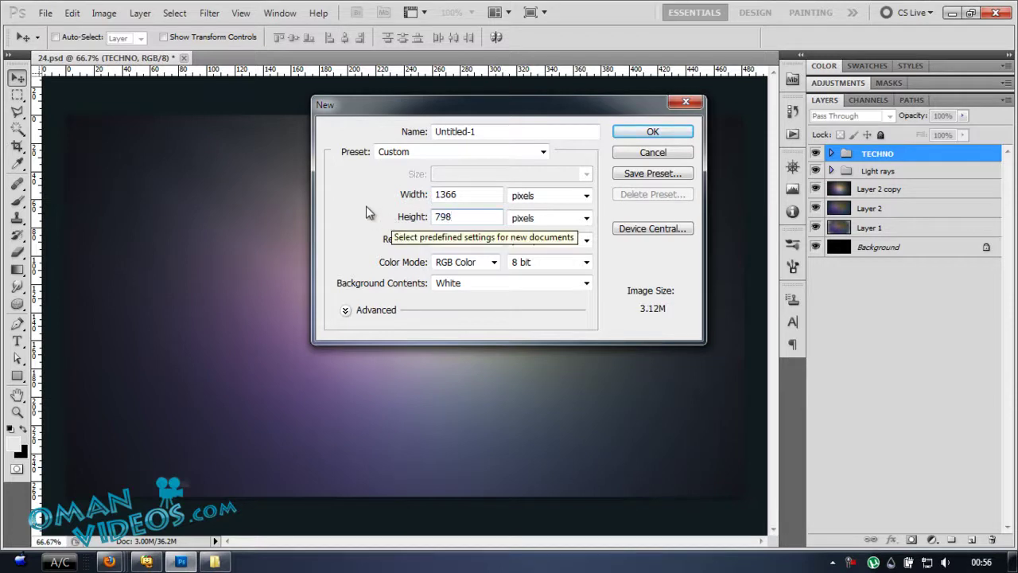
{"action": "left_click_drag", "start_coordinate": [447, 220], "coordinate": [441, 221]}
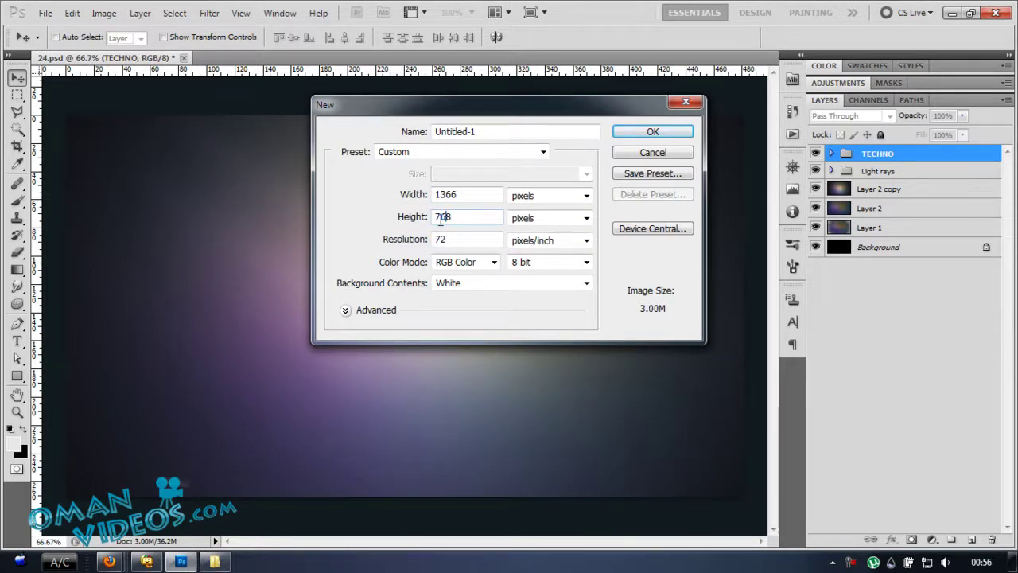
{"action": "type", "text": "6"}
{"action": "left_click", "coordinate": [668, 132]}
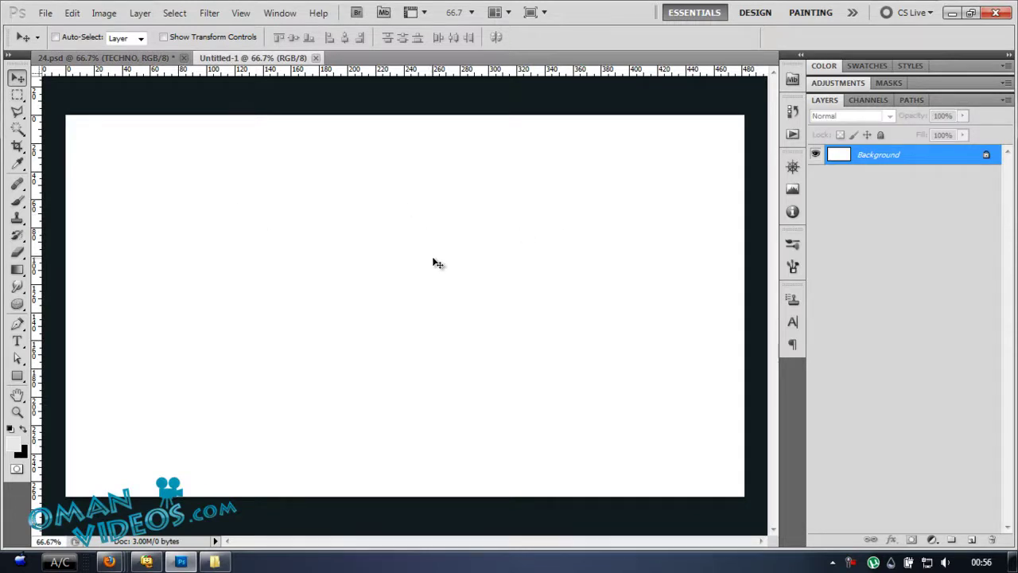
Step: Add a new layer above the background and set up a soft round brush of 432 px with 0% hardness
{"action": "left_click", "coordinate": [973, 540]}
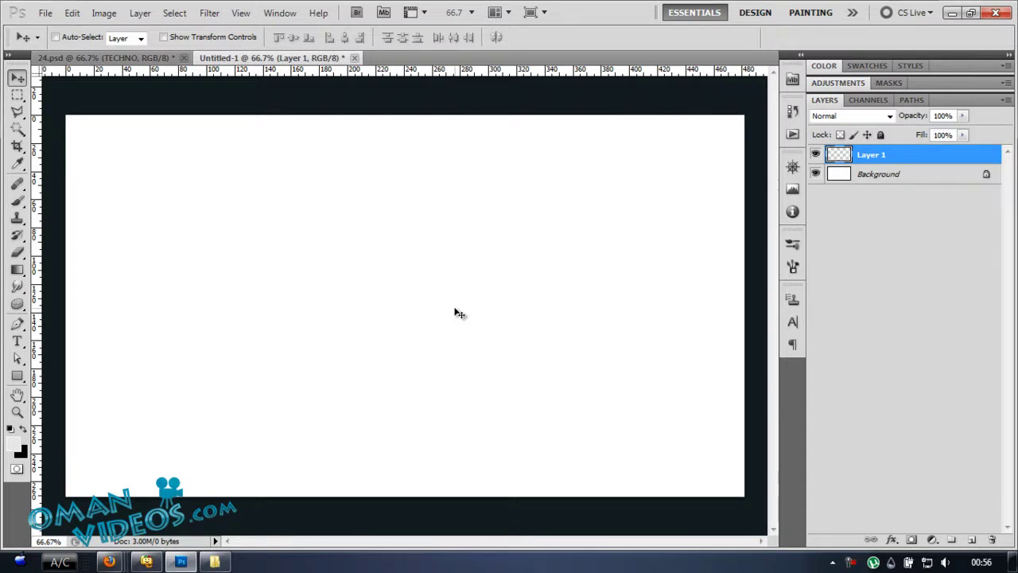
{"action": "key", "text": "ctrl+minus"}
{"action": "left_click", "coordinate": [17, 201]}
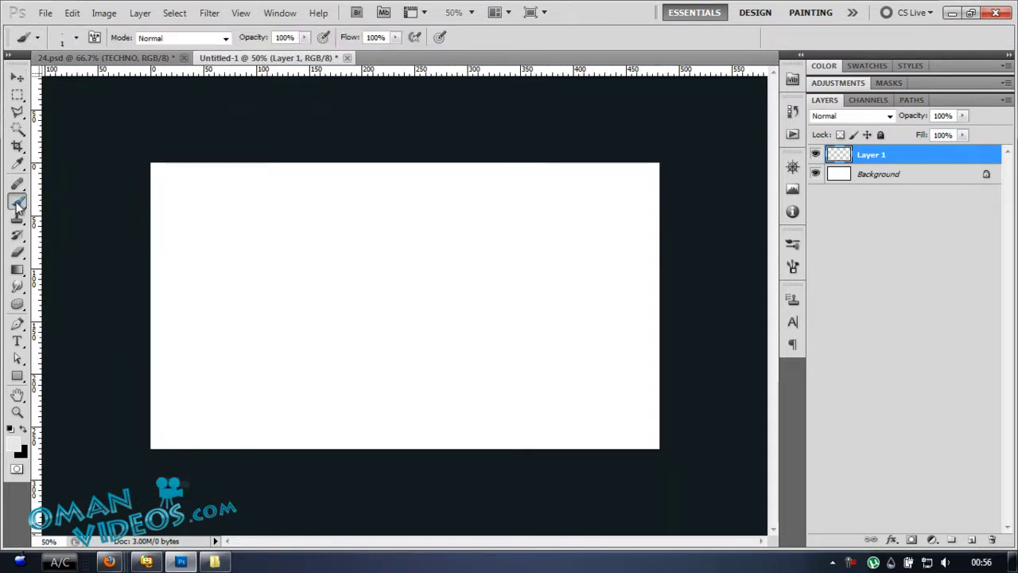
{"action": "right_click", "coordinate": [369, 225]}
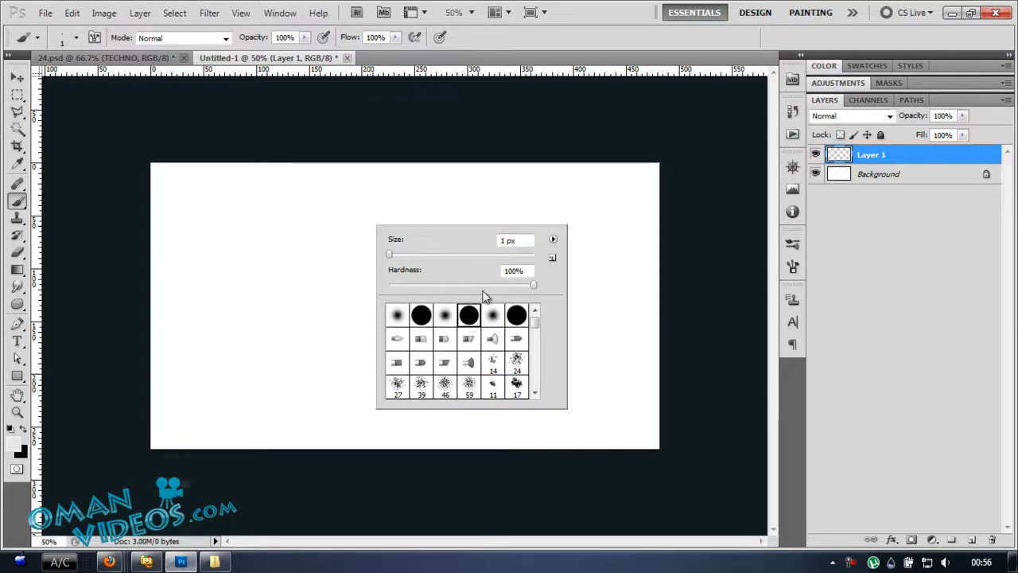
{"action": "mouse_move", "coordinate": [468, 255]}
{"action": "left_mouse_down"}
{"action": "mouse_move", "coordinate": [502, 256]}
{"action": "mouse_move", "coordinate": [525, 285]}
{"action": "mouse_move", "coordinate": [437, 287]}
{"action": "left_mouse_up"}
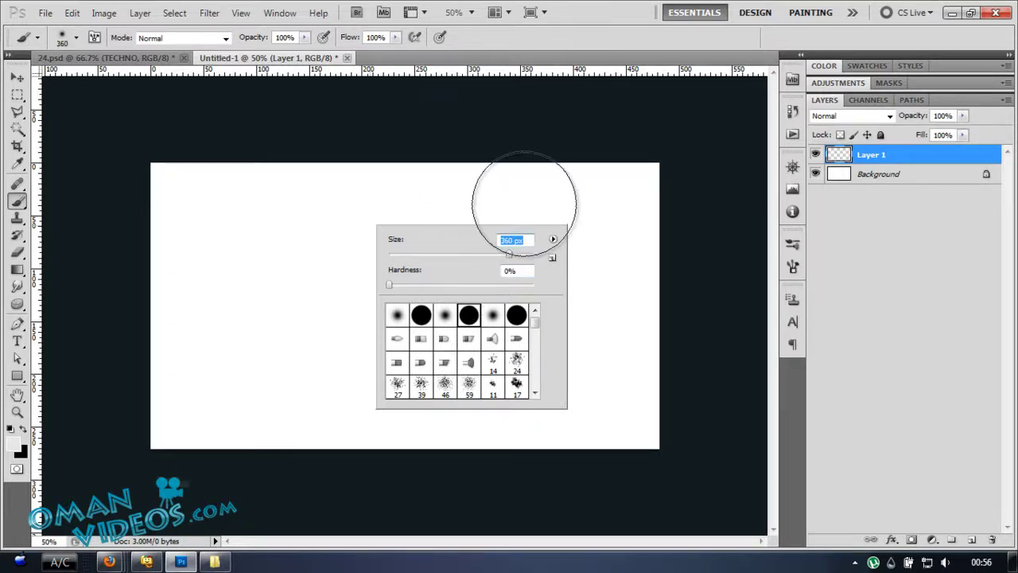
{"action": "left_click_drag", "start_coordinate": [509, 255], "coordinate": [514, 254]}
{"action": "key", "text": "Return"}
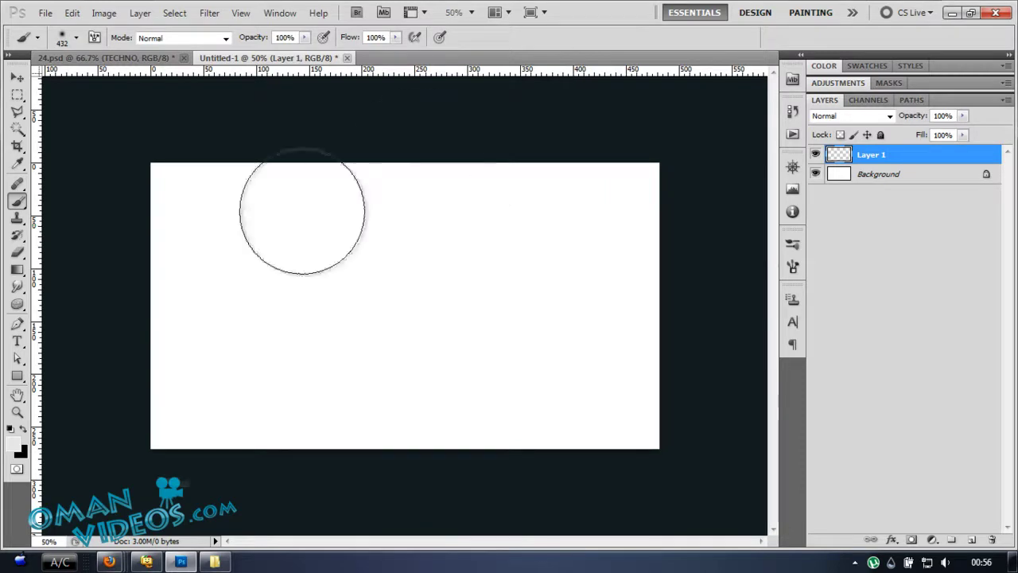
Step: Set the foreground colour to dark red #871e1e and paint a soft frame around the canvas edges on the new layer
{"action": "left_click", "coordinate": [14, 446]}
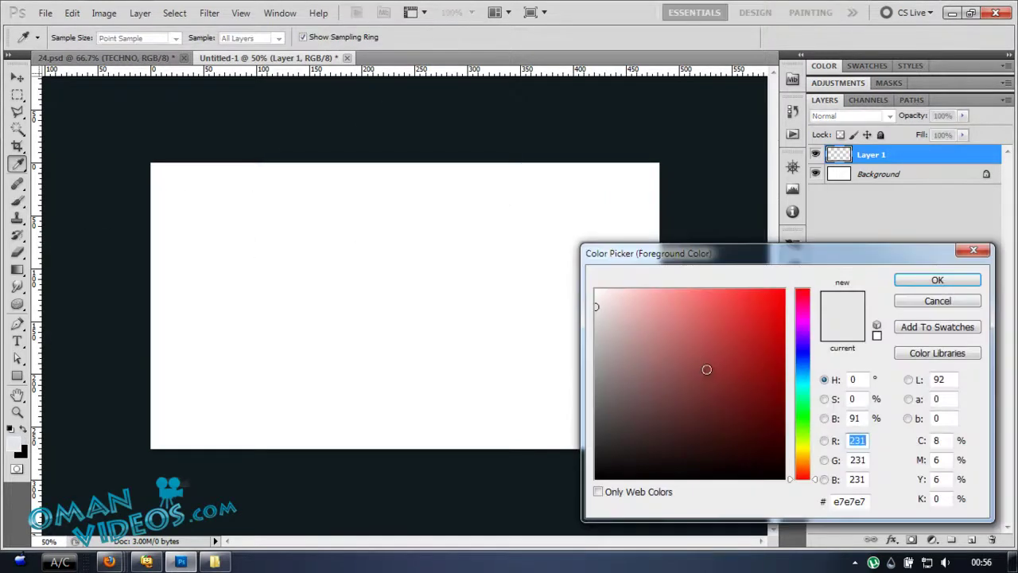
{"action": "left_click_drag", "start_coordinate": [727, 377], "coordinate": [733, 381]}
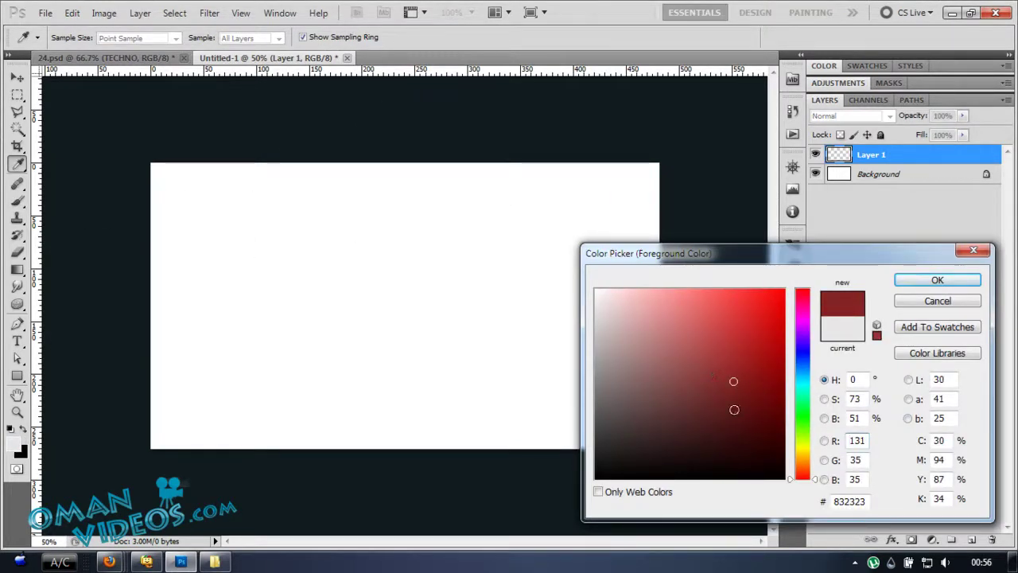
{"action": "left_click", "coordinate": [737, 381]}
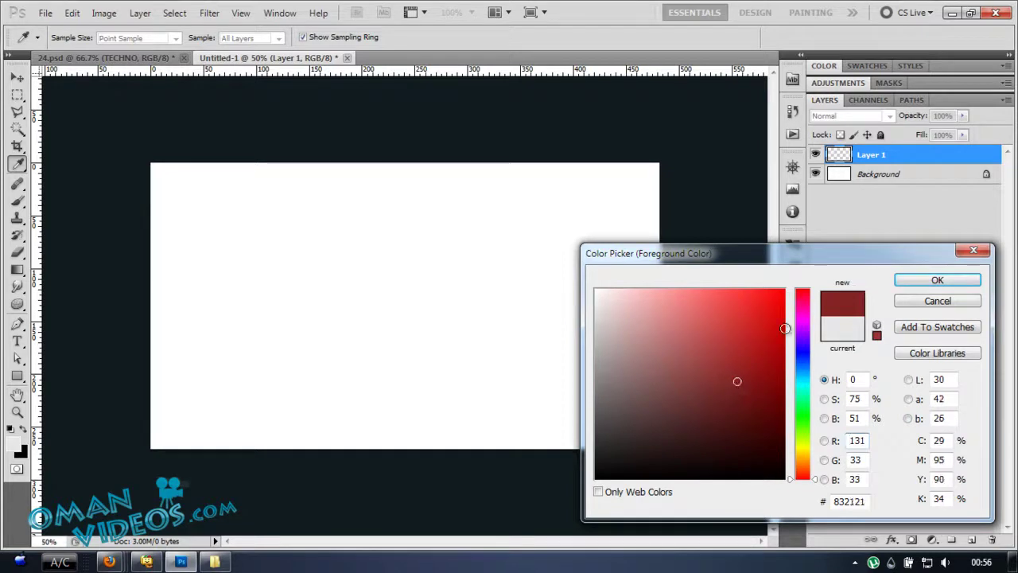
{"action": "left_click_drag", "start_coordinate": [744, 375], "coordinate": [743, 378]}
{"action": "left_click", "coordinate": [923, 284]}
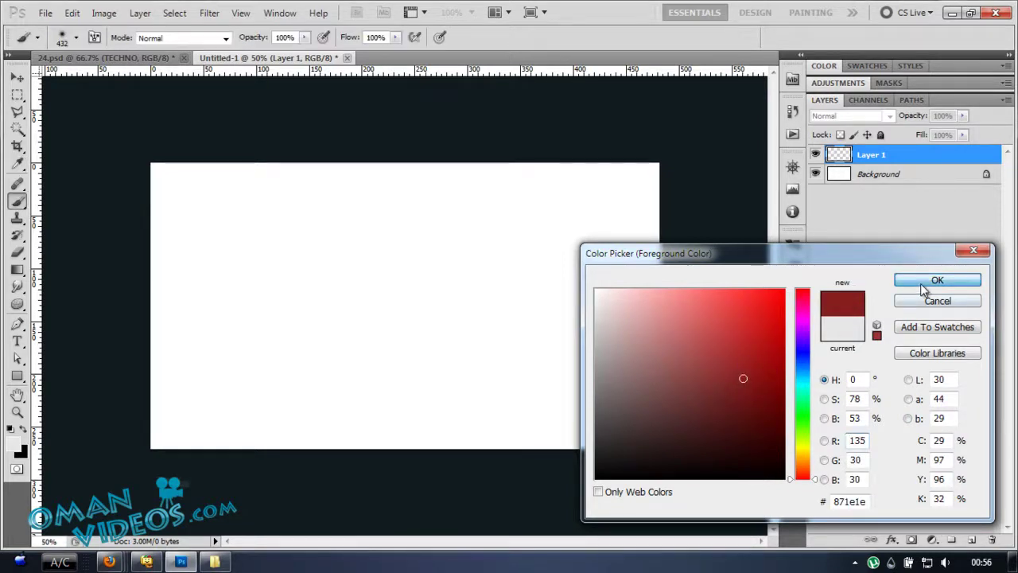
{"action": "mouse_move", "coordinate": [446, 163]}
{"action": "left_mouse_down"}
{"action": "mouse_move", "coordinate": [675, 257]}
{"action": "mouse_move", "coordinate": [700, 427]}
{"action": "mouse_move", "coordinate": [473, 541]}
{"action": "mouse_move", "coordinate": [198, 427]}
{"action": "mouse_move", "coordinate": [282, 195]}
{"action": "mouse_move", "coordinate": [732, 190]}
{"action": "left_mouse_up"}
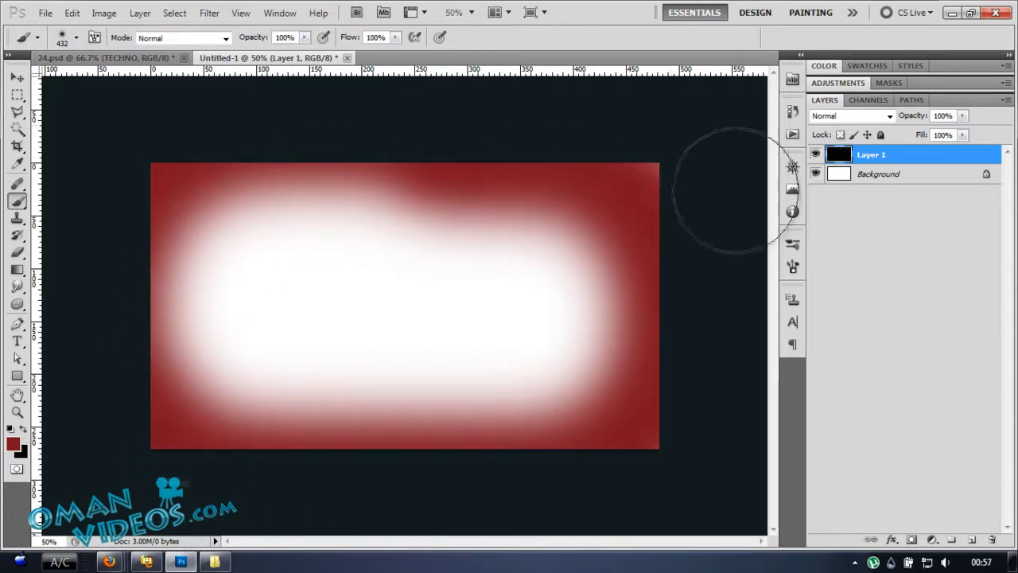
Step: Add another layer on top and set the foreground colour to olive green #60721a
{"action": "left_click", "coordinate": [950, 540]}
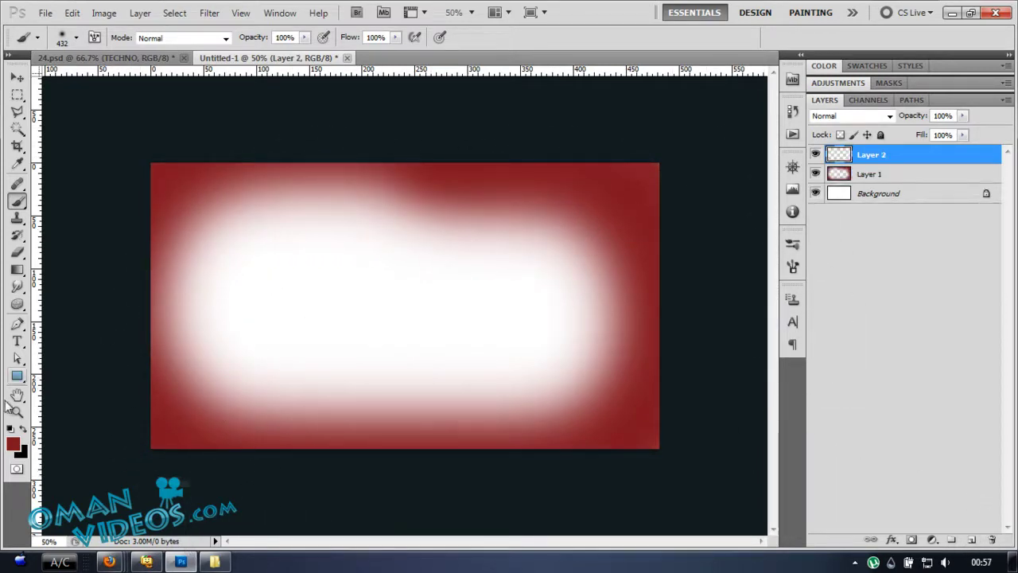
{"action": "left_click", "coordinate": [13, 444]}
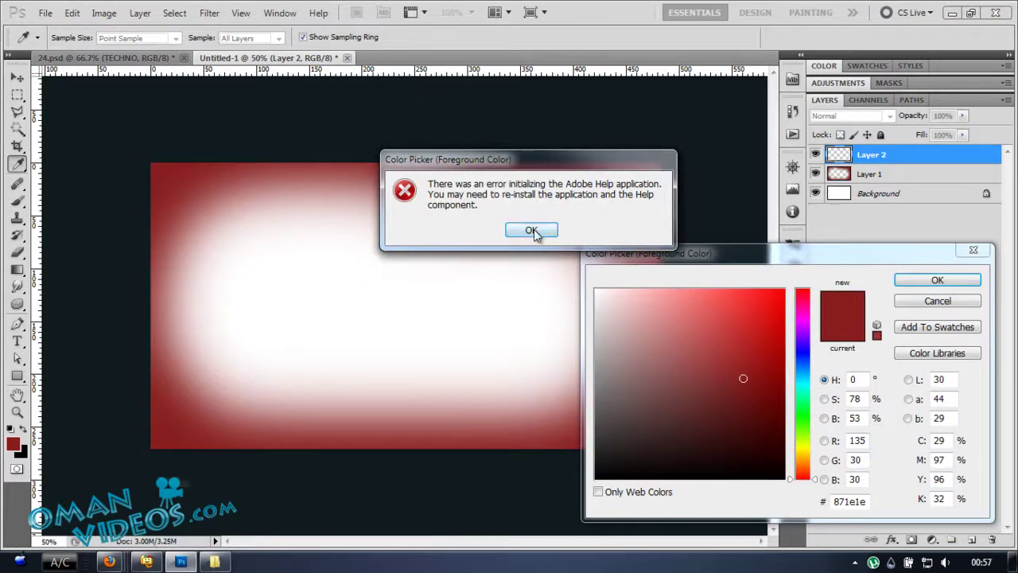
{"action": "left_click", "coordinate": [531, 230]}
{"action": "mouse_move", "coordinate": [802, 403]}
{"action": "left_mouse_down"}
{"action": "mouse_move", "coordinate": [802, 440]}
{"action": "mouse_move", "coordinate": [740, 393]}
{"action": "left_mouse_up"}
{"action": "left_click", "coordinate": [540, 237]}
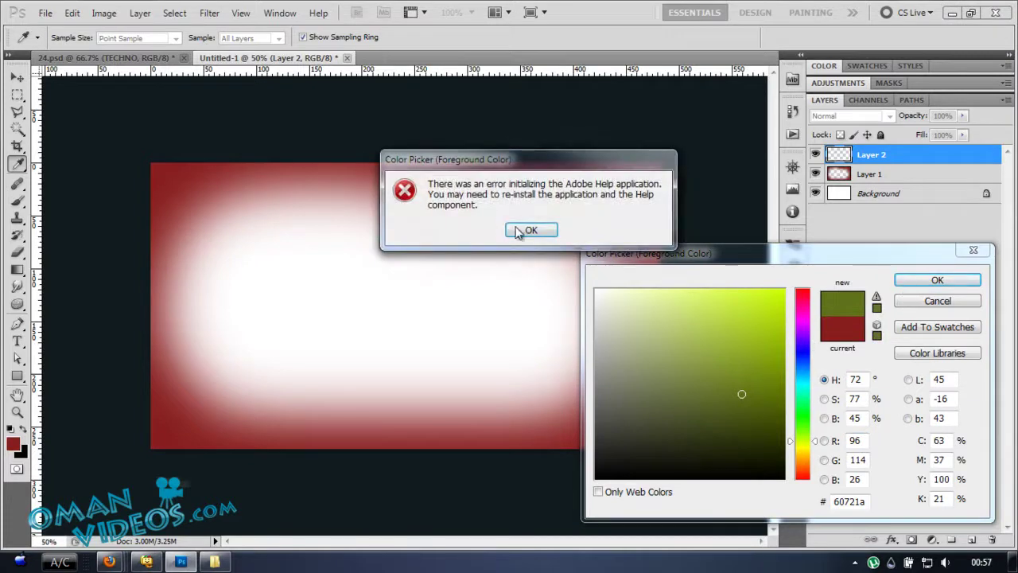
{"action": "left_click", "coordinate": [525, 231]}
{"action": "left_click", "coordinate": [937, 280]}
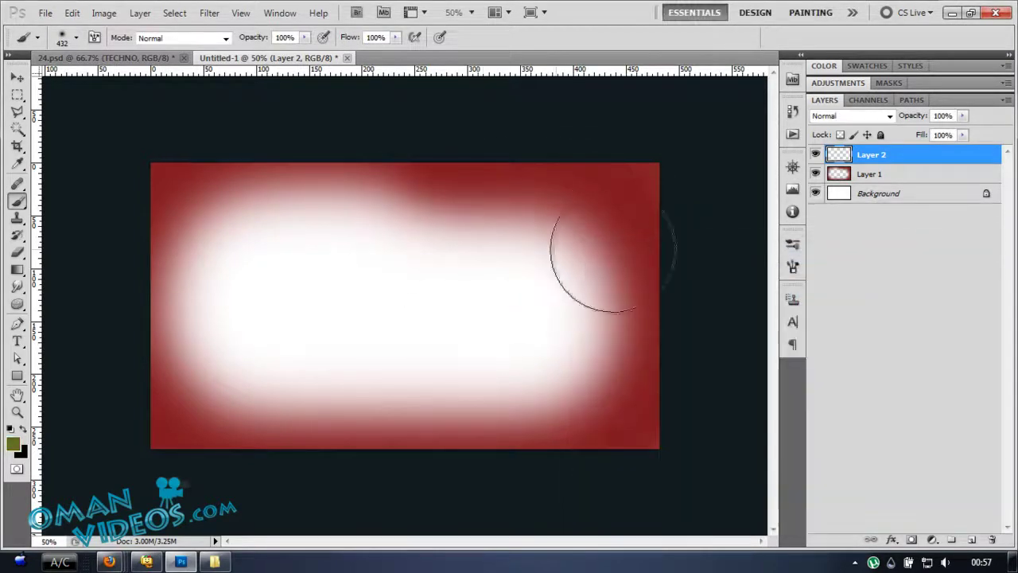
Step: Reduce the brush size to 220 px and paint an olive ring inside the red frame
{"action": "key", "text": "bracketleft"}
{"action": "key", "text": "bracketleft"}
{"action": "key", "text": "bracketleft"}
{"action": "key", "text": "bracketleft"}
{"action": "left_click", "coordinate": [484, 267]}
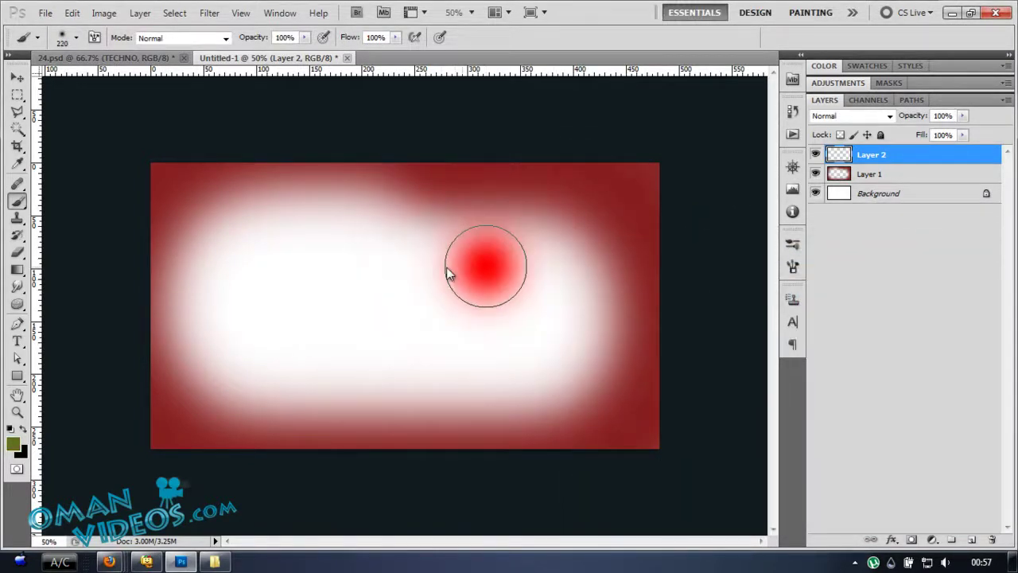
{"action": "key", "text": "ctrl+z"}
{"action": "mouse_move", "coordinate": [420, 203]}
{"action": "left_mouse_down"}
{"action": "mouse_move", "coordinate": [505, 217]}
{"action": "mouse_move", "coordinate": [556, 359]}
{"action": "mouse_move", "coordinate": [315, 390]}
{"action": "mouse_move", "coordinate": [251, 251]}
{"action": "mouse_move", "coordinate": [422, 200]}
{"action": "left_mouse_up"}
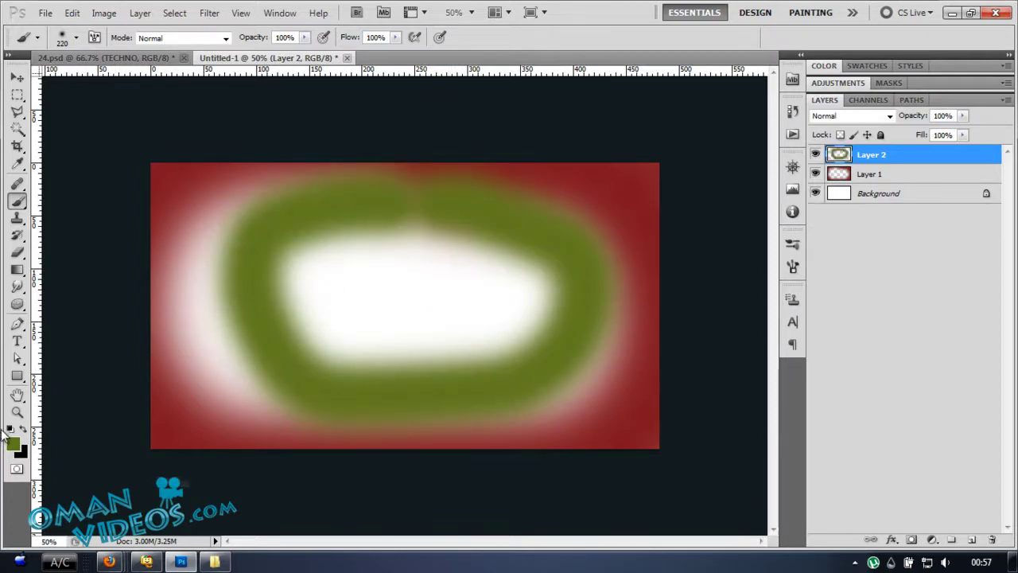
Step: Add a third paint layer above the olive ring and set the foreground colour to green #1a724a
{"action": "left_click", "coordinate": [14, 447]}
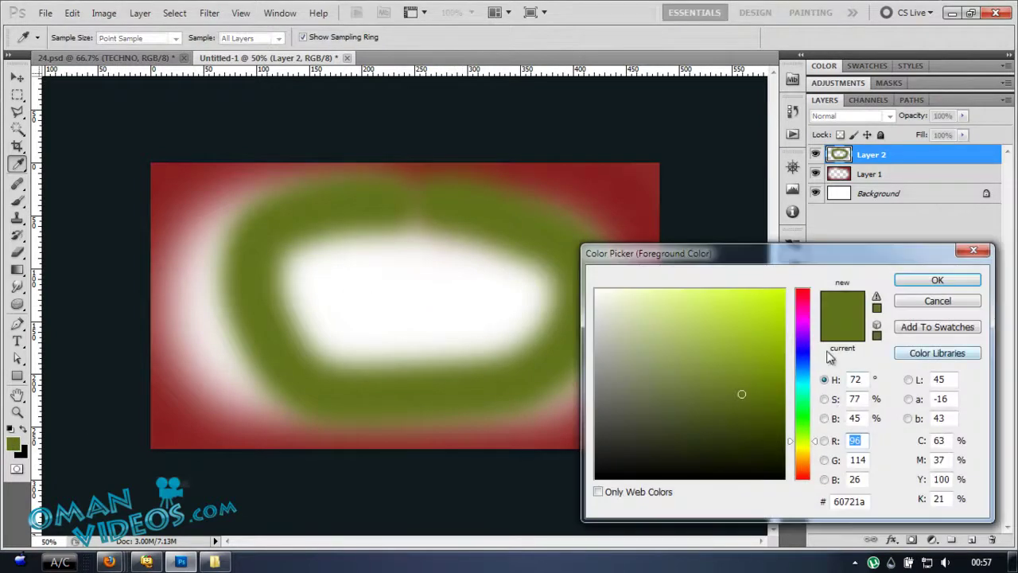
{"action": "left_click", "coordinate": [962, 303]}
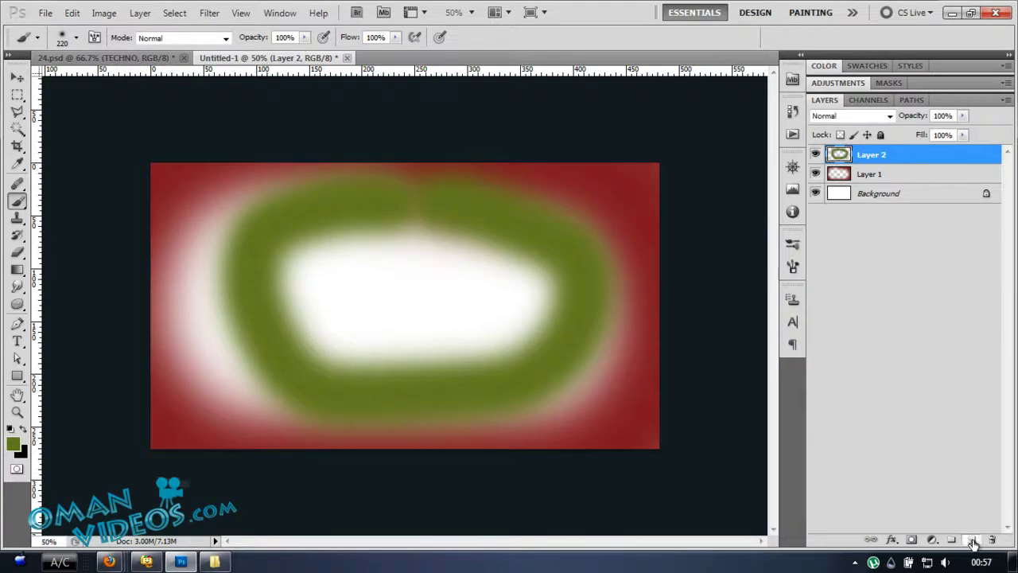
{"action": "key", "text": "ctrl+shift+alt+n"}
{"action": "left_click", "coordinate": [15, 446]}
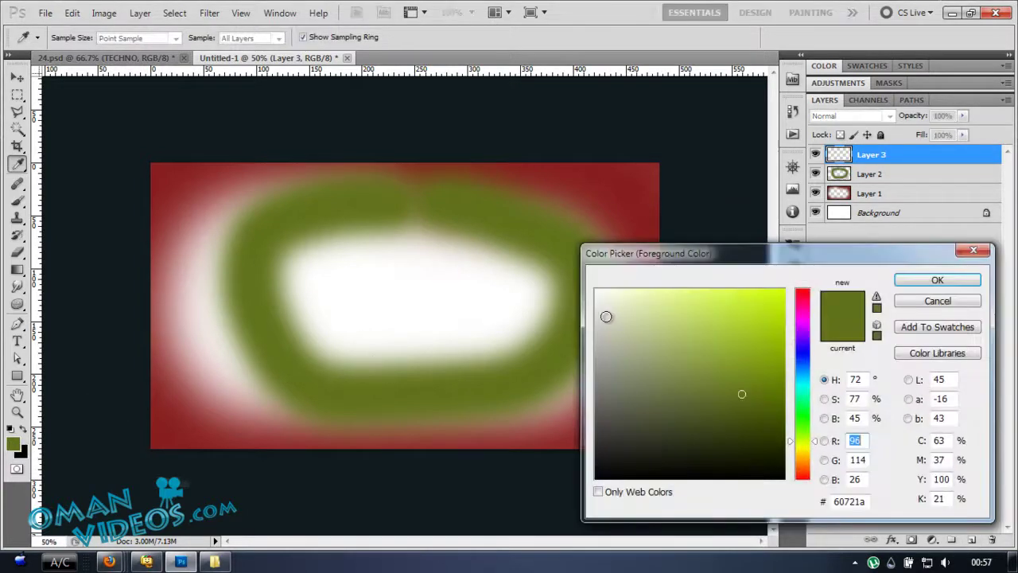
{"action": "left_click", "coordinate": [804, 403]}
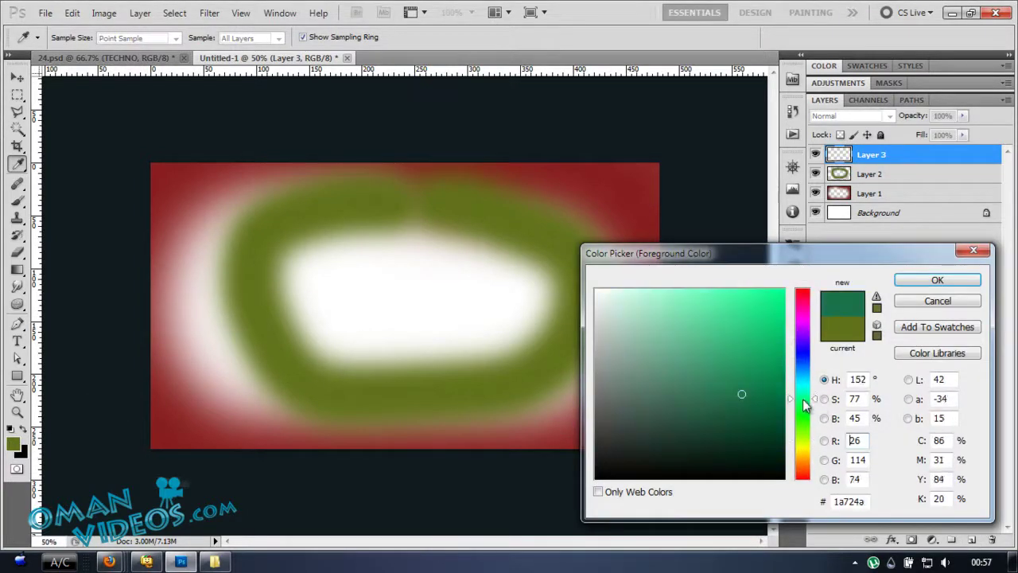
{"action": "left_click", "coordinate": [915, 280]}
Step: Set the brush to 64% opacity and 72% flow, and paint green strokes around the outer sides of the olive ring
{"action": "left_click_drag", "start_coordinate": [348, 38], "coordinate": [329, 37]}
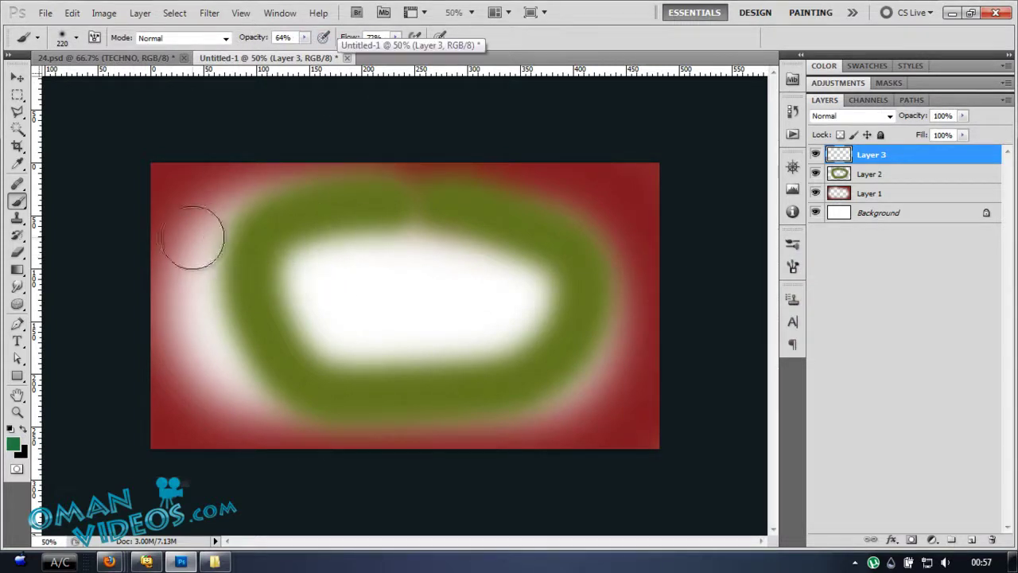
{"action": "mouse_move", "coordinate": [196, 230]}
{"action": "left_mouse_down"}
{"action": "mouse_move", "coordinate": [233, 369]}
{"action": "mouse_move", "coordinate": [287, 409]}
{"action": "left_mouse_up"}
{"action": "mouse_move", "coordinate": [619, 317]}
{"action": "left_mouse_down"}
{"action": "mouse_move", "coordinate": [572, 304]}
{"action": "mouse_move", "coordinate": [605, 263]}
{"action": "mouse_move", "coordinate": [221, 199]}
{"action": "mouse_move", "coordinate": [213, 235]}
{"action": "mouse_move", "coordinate": [238, 212]}
{"action": "left_mouse_up"}
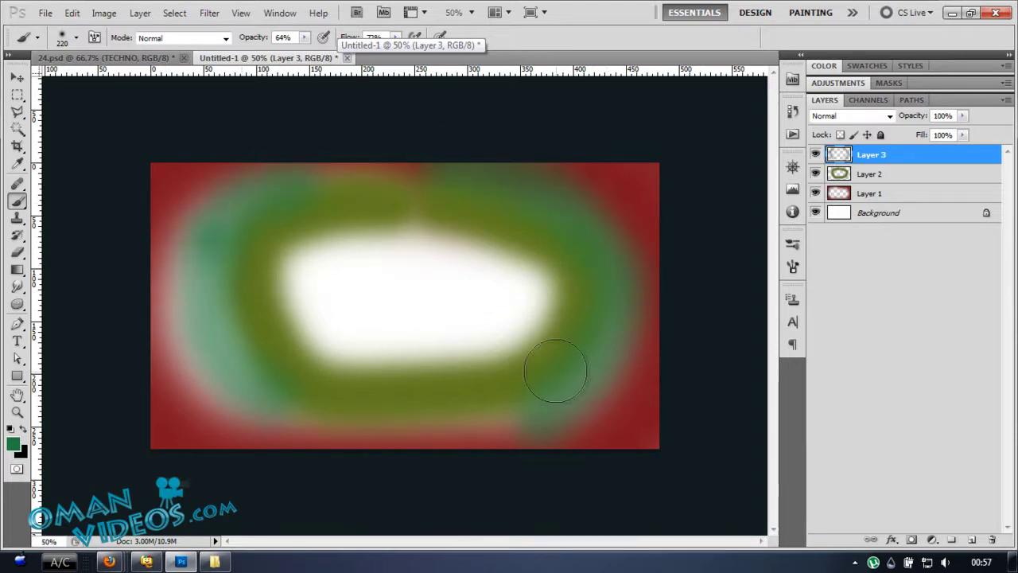
Step: Add a fourth paint layer, choose a teal foreground colour, and fill the white centre of the canvas with brush strokes
{"action": "left_click", "coordinate": [971, 539]}
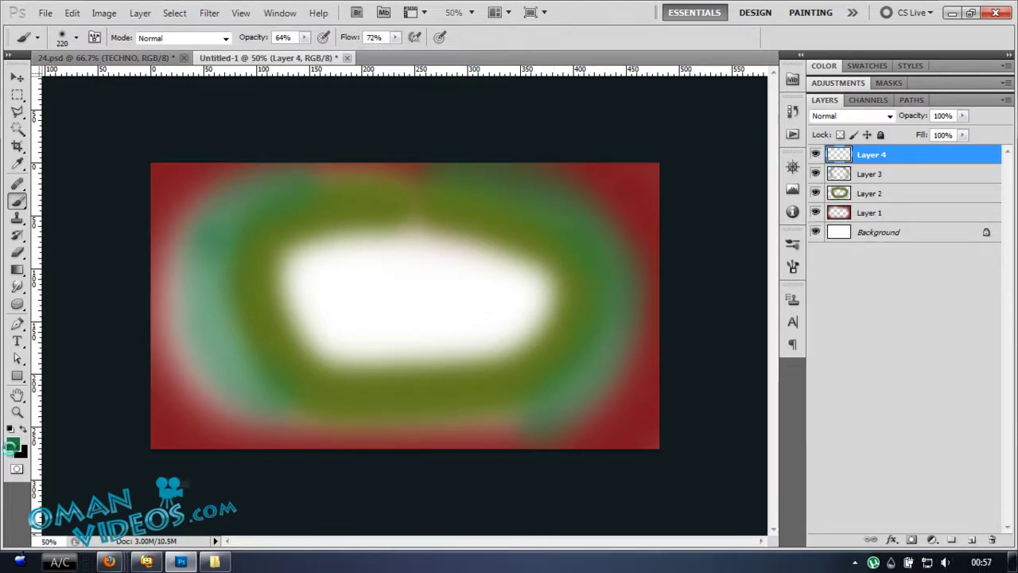
{"action": "left_click", "coordinate": [11, 446]}
{"action": "mouse_move", "coordinate": [807, 402]}
{"action": "left_mouse_down"}
{"action": "mouse_move", "coordinate": [806, 416]}
{"action": "mouse_move", "coordinate": [806, 372]}
{"action": "mouse_move", "coordinate": [812, 390]}
{"action": "mouse_move", "coordinate": [743, 366]}
{"action": "left_mouse_up"}
{"action": "left_click", "coordinate": [938, 280]}
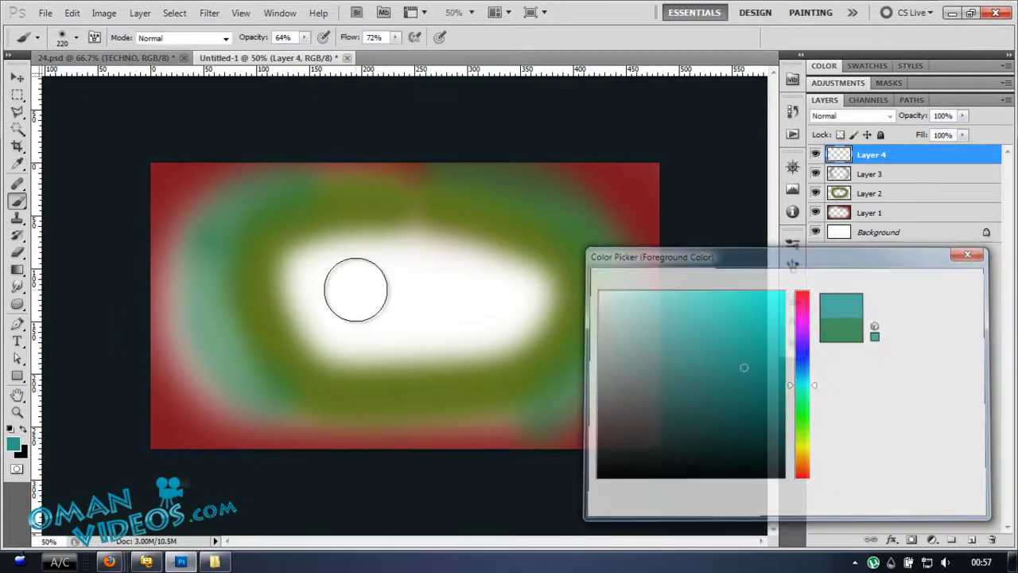
{"action": "mouse_move", "coordinate": [409, 238]}
{"action": "left_mouse_down"}
{"action": "mouse_move", "coordinate": [496, 268]}
{"action": "mouse_move", "coordinate": [452, 333]}
{"action": "mouse_move", "coordinate": [315, 323]}
{"action": "mouse_move", "coordinate": [391, 246]}
{"action": "mouse_move", "coordinate": [508, 275]}
{"action": "mouse_move", "coordinate": [468, 337]}
{"action": "mouse_move", "coordinate": [519, 299]}
{"action": "mouse_move", "coordinate": [454, 338]}
{"action": "mouse_move", "coordinate": [367, 351]}
{"action": "mouse_move", "coordinate": [320, 334]}
{"action": "mouse_move", "coordinate": [331, 251]}
{"action": "mouse_move", "coordinate": [316, 249]}
{"action": "mouse_move", "coordinate": [411, 263]}
{"action": "mouse_move", "coordinate": [448, 289]}
{"action": "left_mouse_up"}
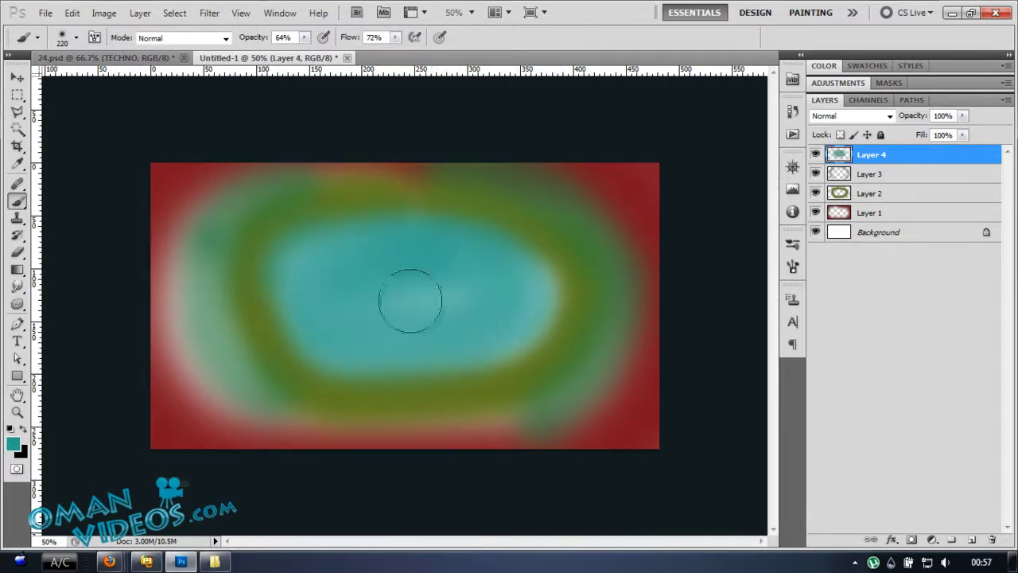
Step: Switch the foreground colour to purple and brush it around the teal centre on the same layer
{"action": "left_click", "coordinate": [14, 442]}
{"action": "left_click", "coordinate": [803, 324]}
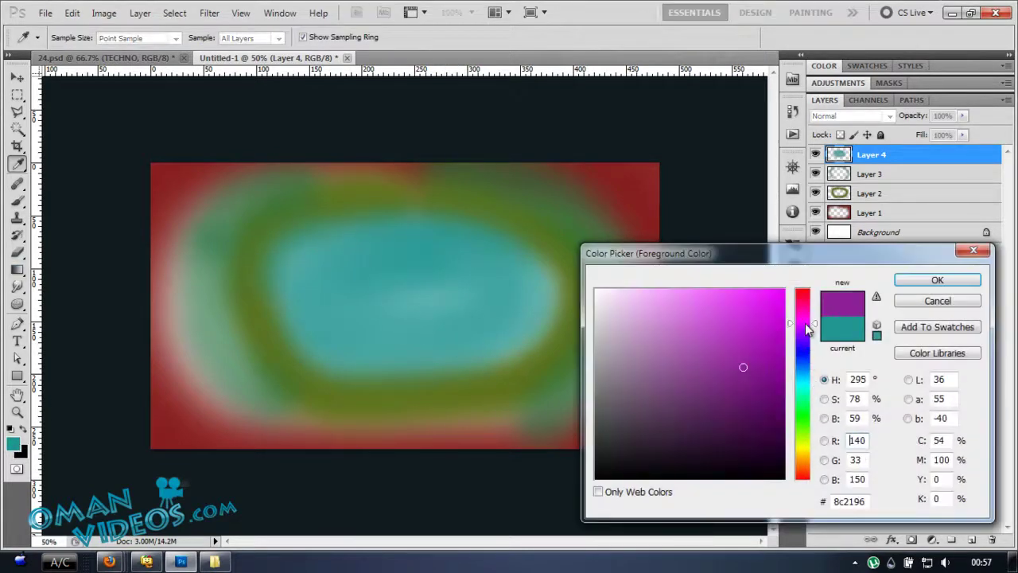
{"action": "left_click_drag", "start_coordinate": [740, 363], "coordinate": [726, 363]}
{"action": "left_click", "coordinate": [937, 279]}
{"action": "mouse_move", "coordinate": [483, 272]}
{"action": "left_mouse_down"}
{"action": "mouse_move", "coordinate": [524, 268]}
{"action": "mouse_move", "coordinate": [374, 329]}
{"action": "mouse_move", "coordinate": [415, 227]}
{"action": "mouse_move", "coordinate": [534, 236]}
{"action": "left_mouse_up"}
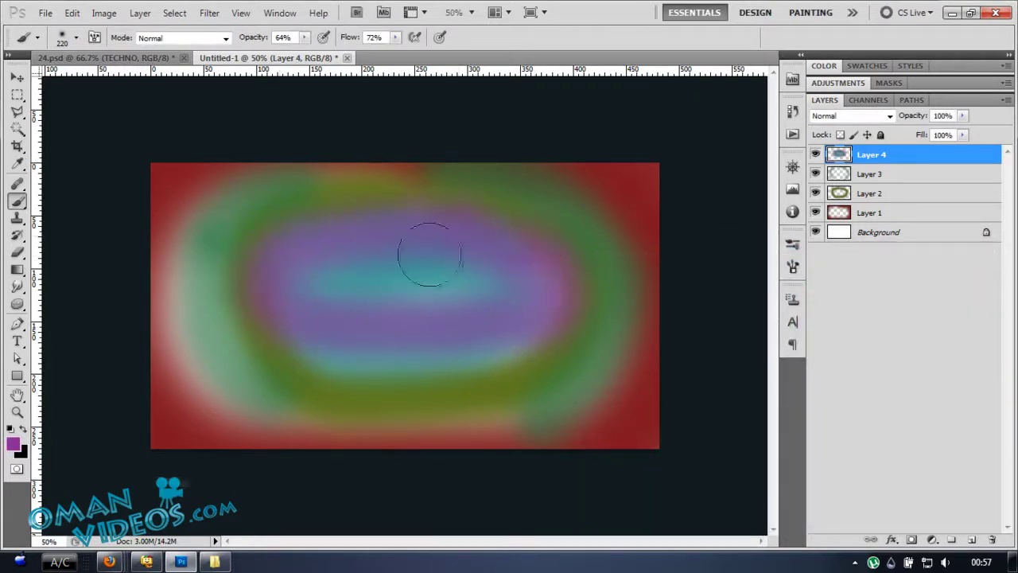
Step: Duplicate the four paint layers together and merge the duplicates into one layer
{"action": "key", "text": "v"}
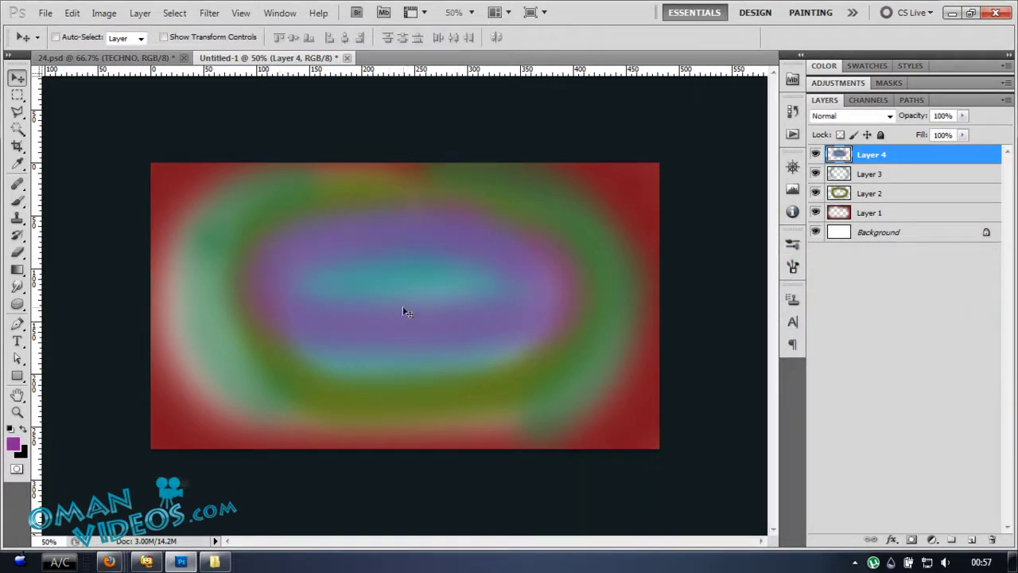
{"action": "left_click", "coordinate": [893, 212], "text": "shift"}
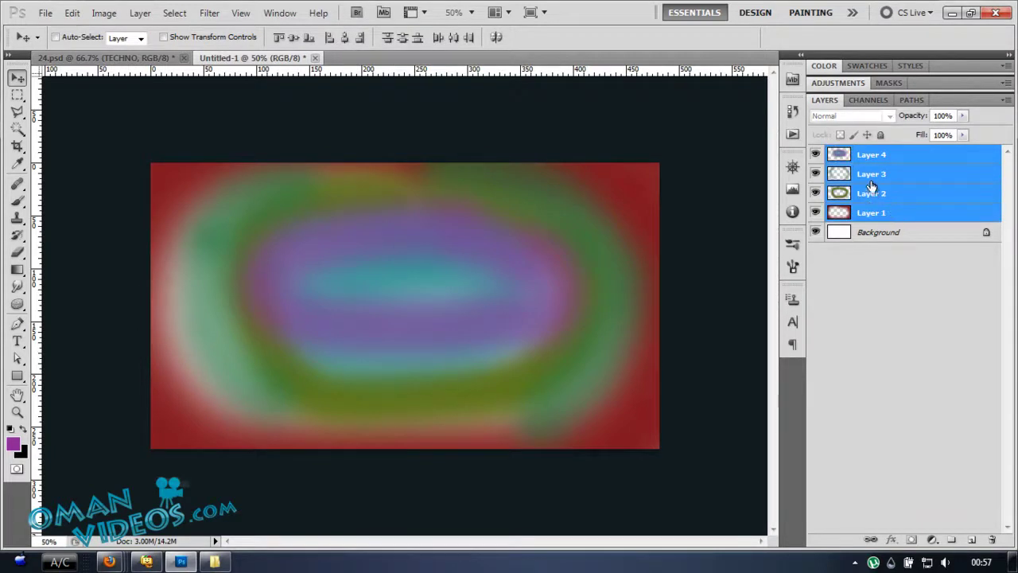
{"action": "right_click", "coordinate": [891, 170]}
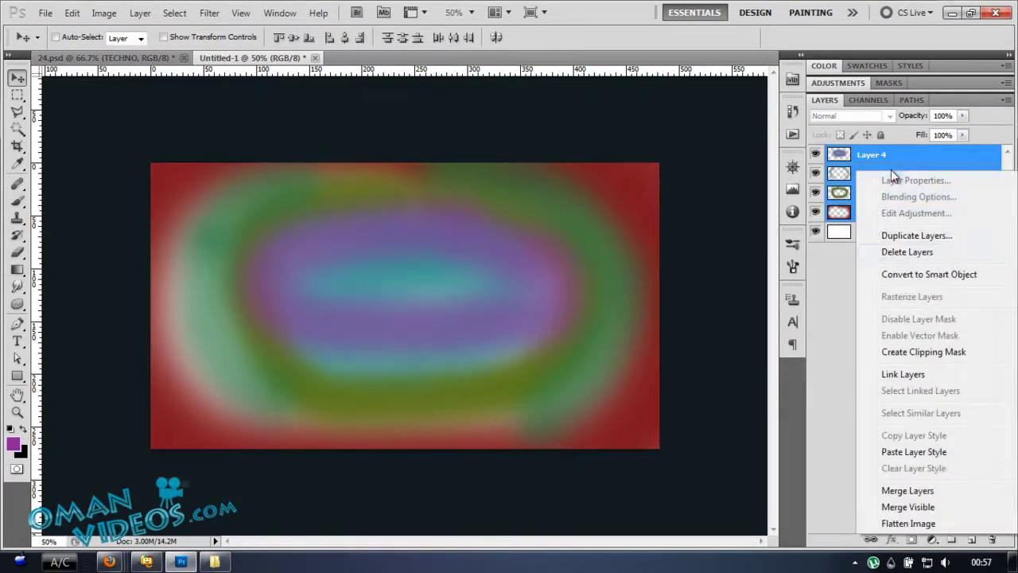
{"action": "left_click", "coordinate": [916, 236]}
{"action": "left_click", "coordinate": [641, 169]}
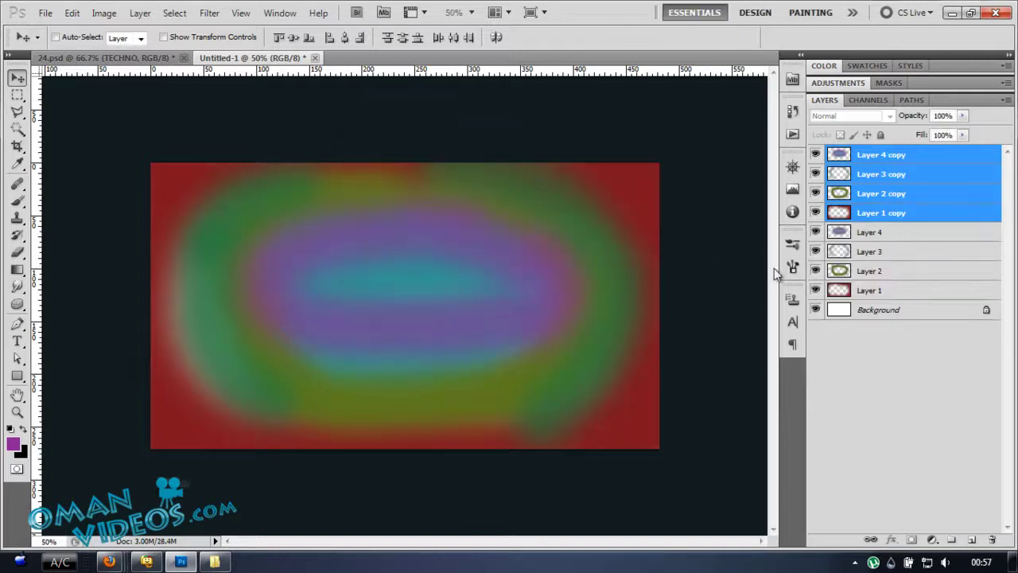
{"action": "key", "text": "ctrl+e"}
Step: Merge the four original paint layers, Layer 1 to Layer 4, into a single layer
{"action": "left_click", "coordinate": [867, 173]}
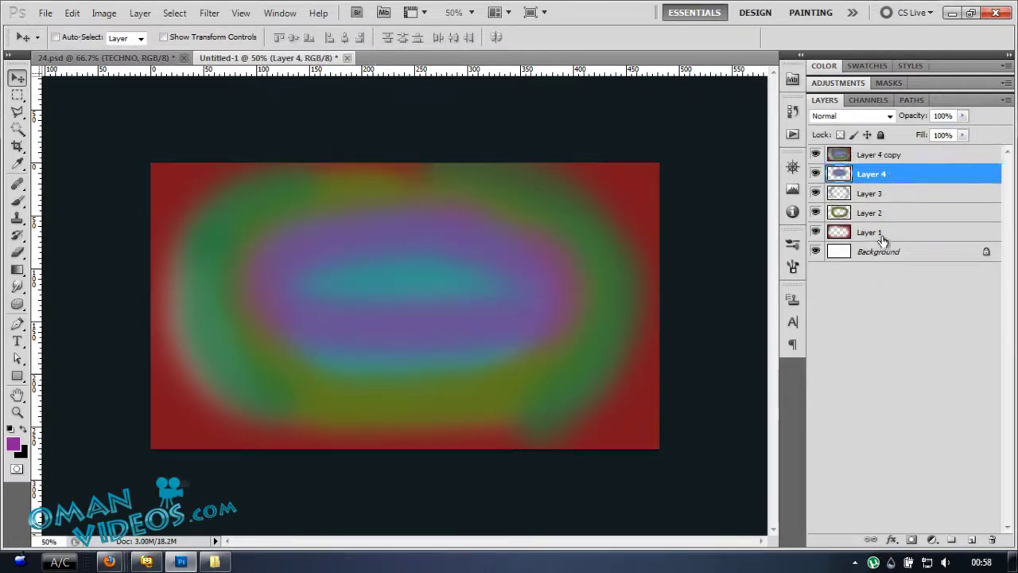
{"action": "left_click", "coordinate": [883, 236], "text": "shift"}
{"action": "key", "text": "ctrl+e"}
Step: Apply a Gaussian Blur with a 146-pixel radius to Layer 4 copy and to Layer 4
{"action": "left_click", "coordinate": [875, 156]}
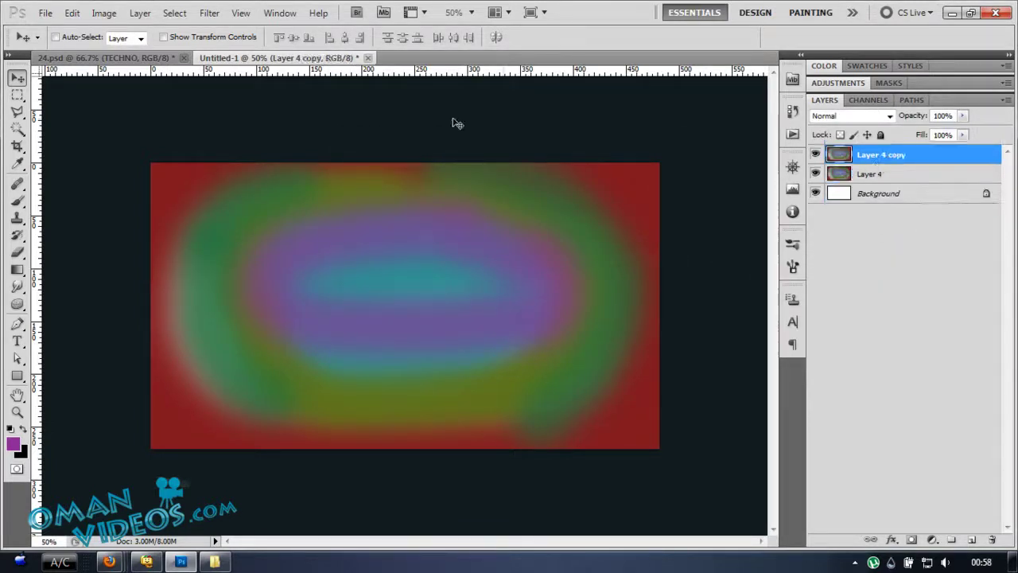
{"action": "left_click", "coordinate": [209, 13]}
{"action": "mouse_move", "coordinate": [249, 148]}
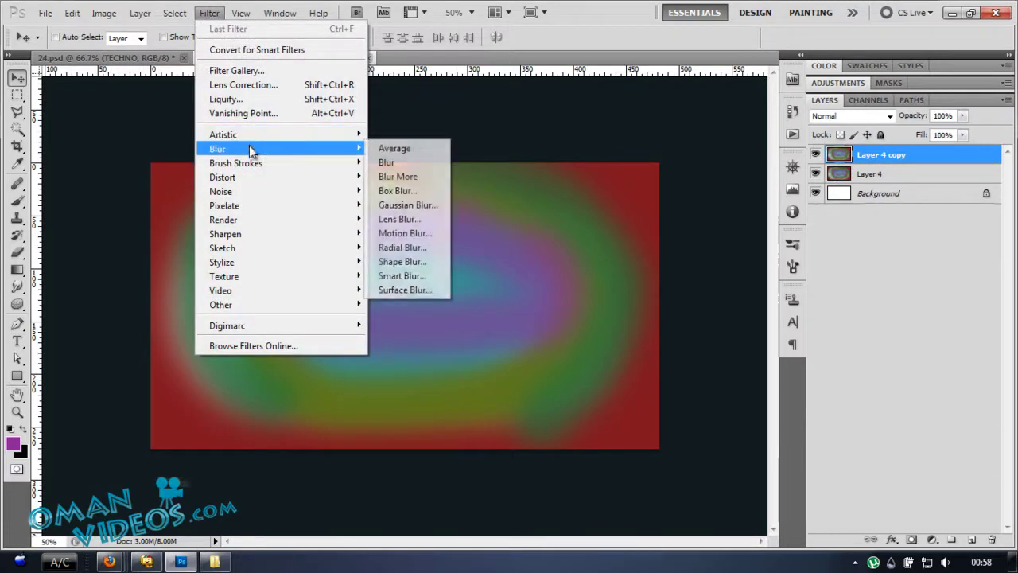
{"action": "left_click", "coordinate": [407, 204]}
{"action": "left_click_drag", "start_coordinate": [716, 460], "coordinate": [746, 465]}
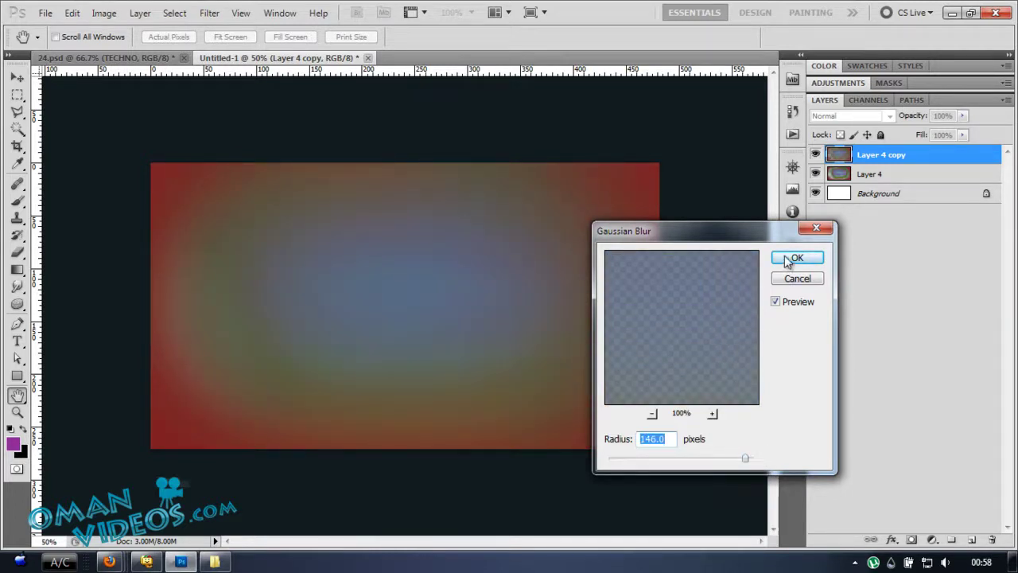
{"action": "left_click", "coordinate": [792, 259]}
{"action": "left_click", "coordinate": [902, 175]}
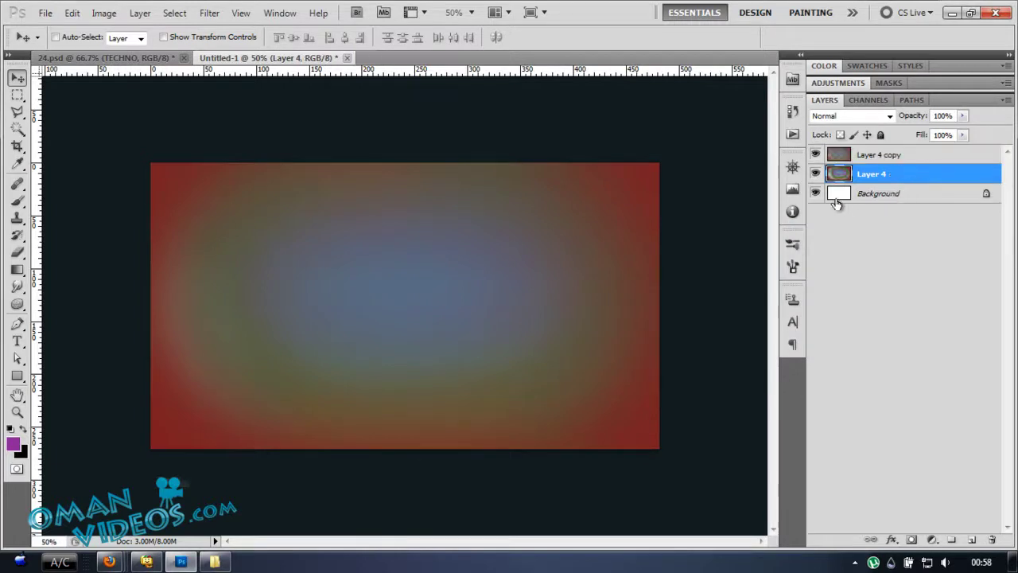
Step: Rotate the blurred Layer 4 copy 30 degrees clockwise with Free Transform
{"action": "left_click", "coordinate": [881, 156]}
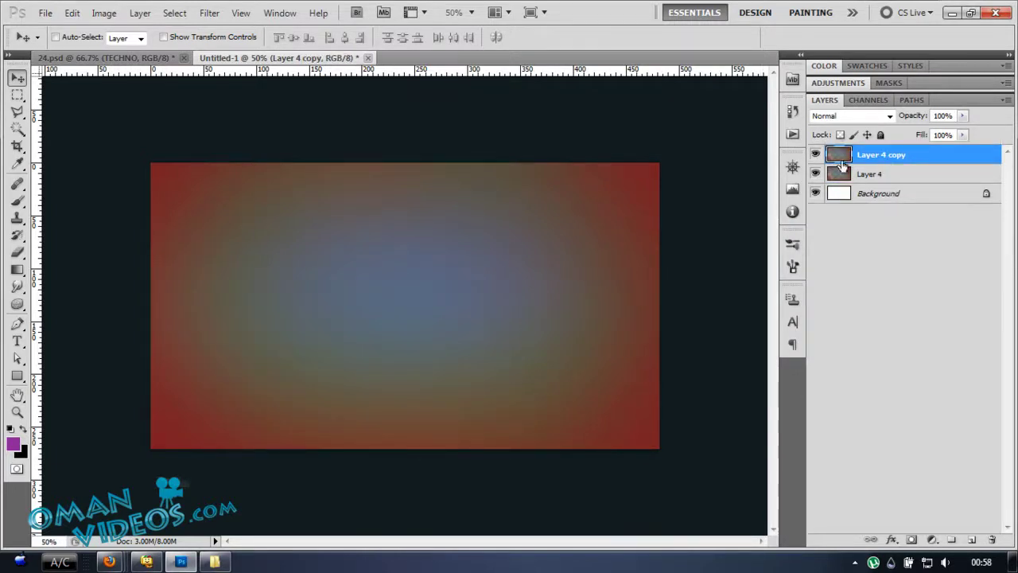
{"action": "key", "text": "ctrl+t"}
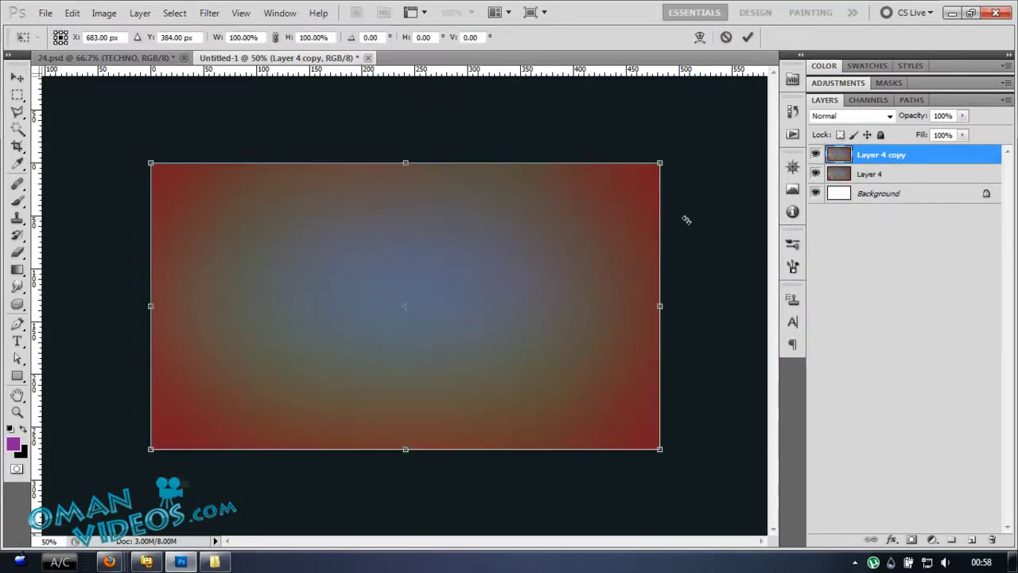
{"action": "left_click_drag", "start_coordinate": [677, 146], "coordinate": [697, 313]}
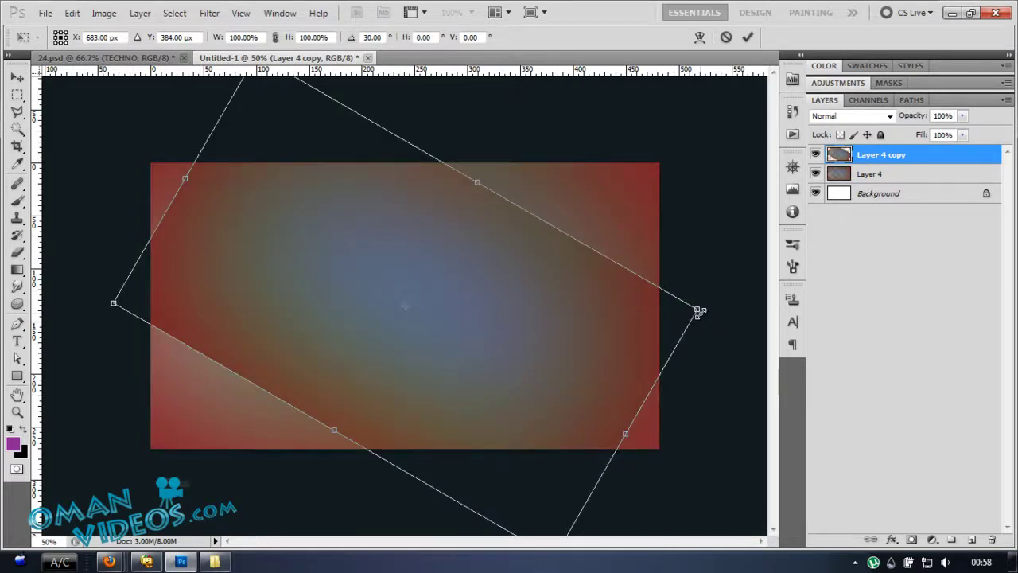
{"action": "key", "text": "Return"}
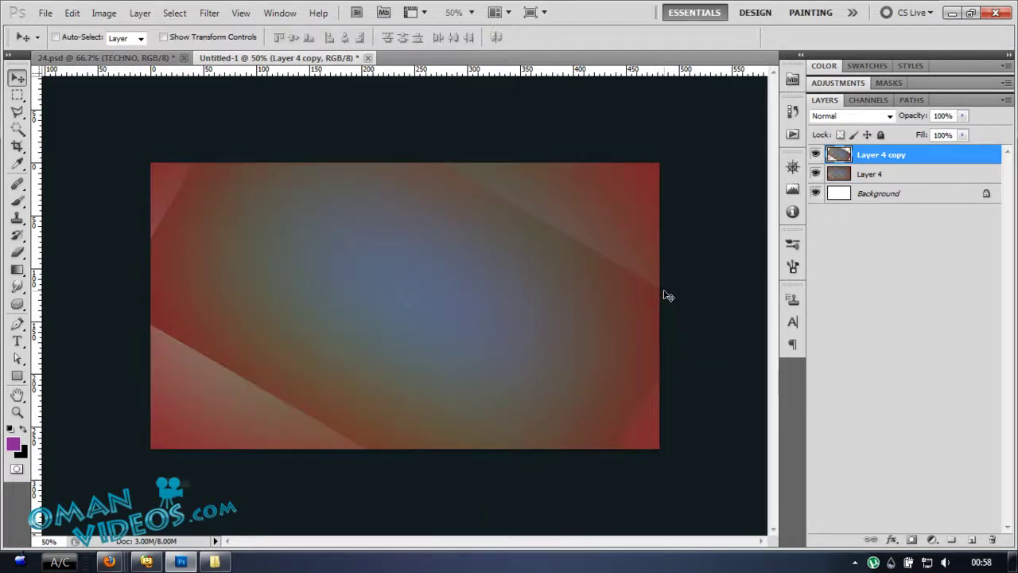
Step: Duplicate the rotated layer and turn the duplicate further clockwise so that it stands nearly upright
{"action": "key", "text": "ctrl+shift+alt+t"}
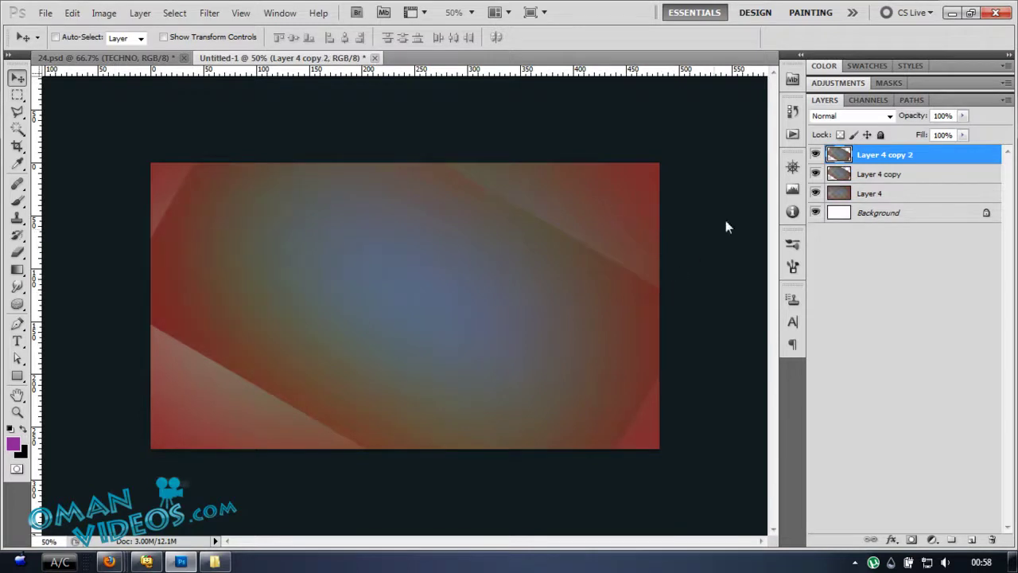
{"action": "key", "text": "ctrl+t"}
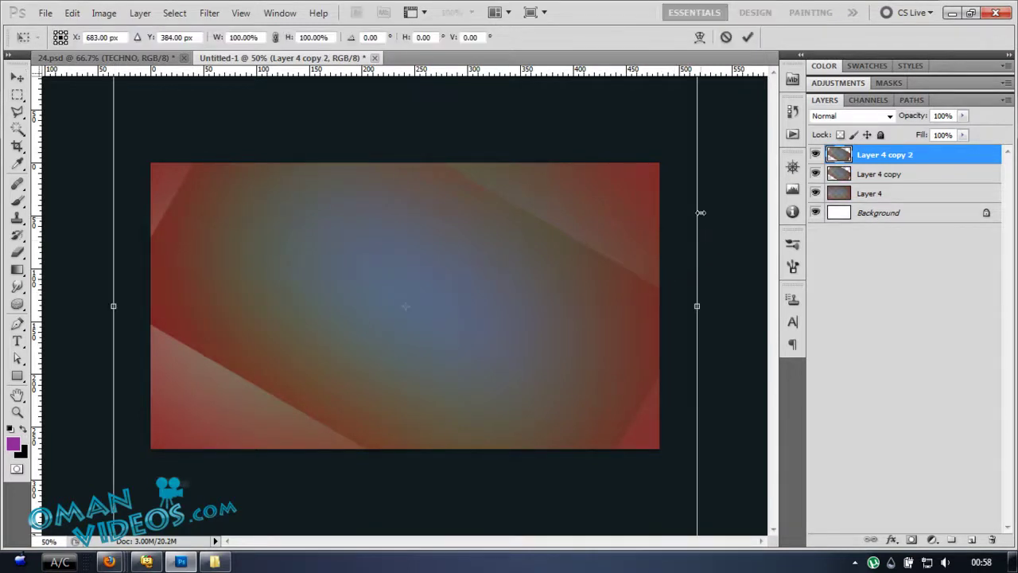
{"action": "left_click_drag", "start_coordinate": [715, 194], "coordinate": [682, 425]}
{"action": "key", "text": "Return"}
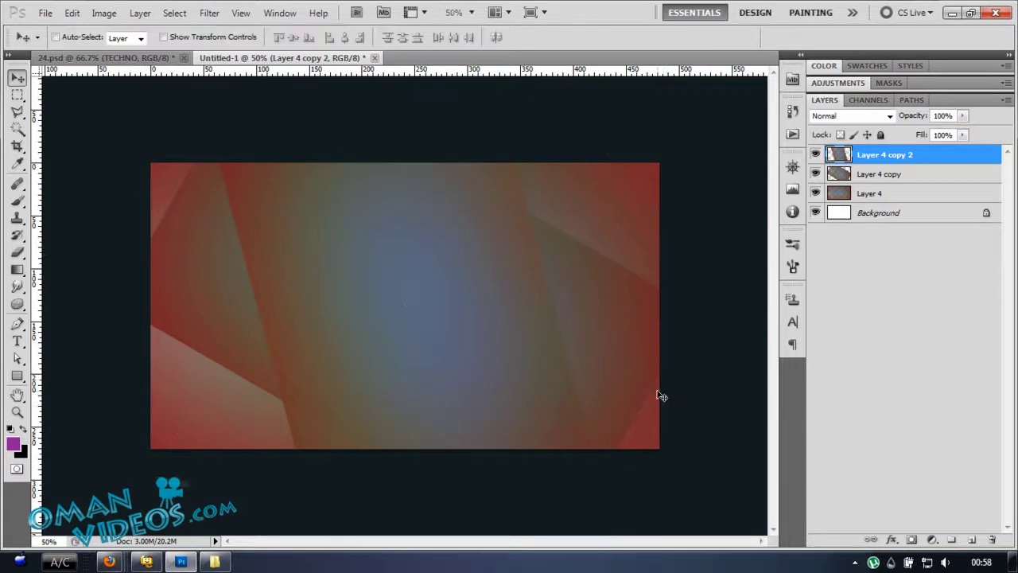
Step: Duplicate the nearly upright layer and rotate the new copy 75 degrees clockwise
{"action": "key", "text": "ctrl+j"}
{"action": "key", "text": "ctrl+t"}
{"action": "left_click_drag", "start_coordinate": [731, 258], "coordinate": [602, 516]}
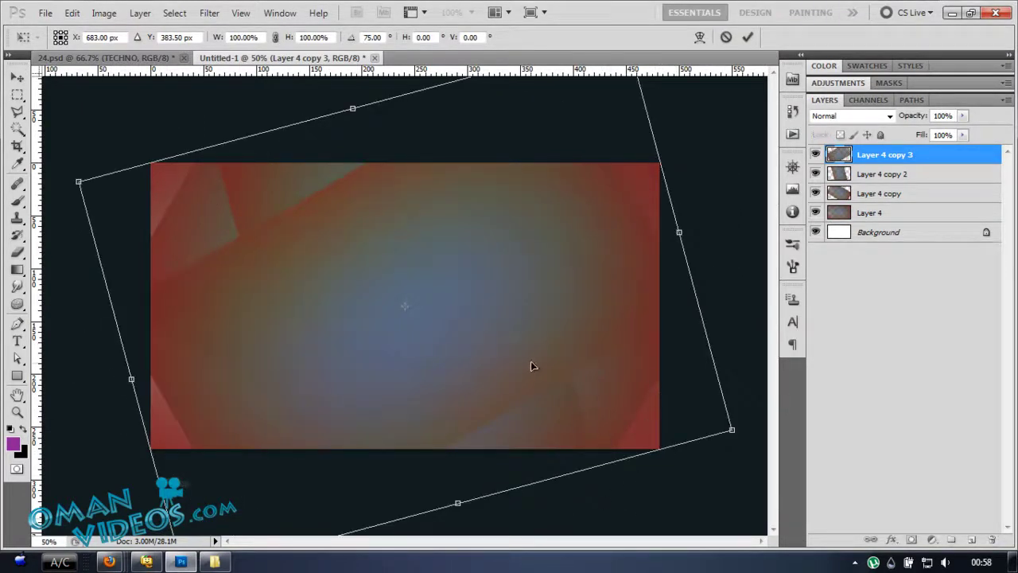
{"action": "key", "text": "Return"}
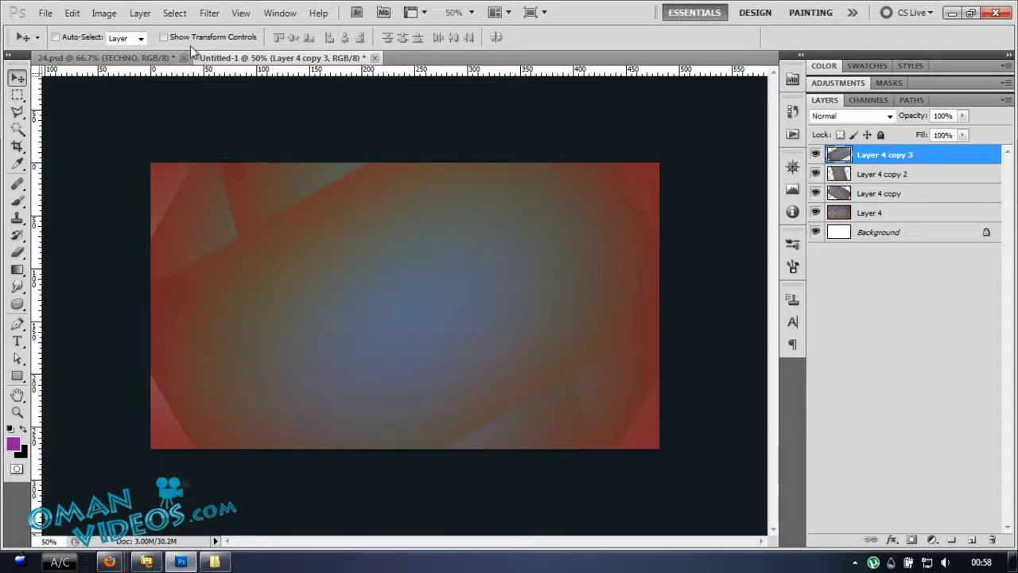
Step: Soften Layer 4 copy 3 with a Gaussian Blur of 53.3 pixels
{"action": "left_click", "coordinate": [210, 14]}
{"action": "mouse_move", "coordinate": [273, 151]}
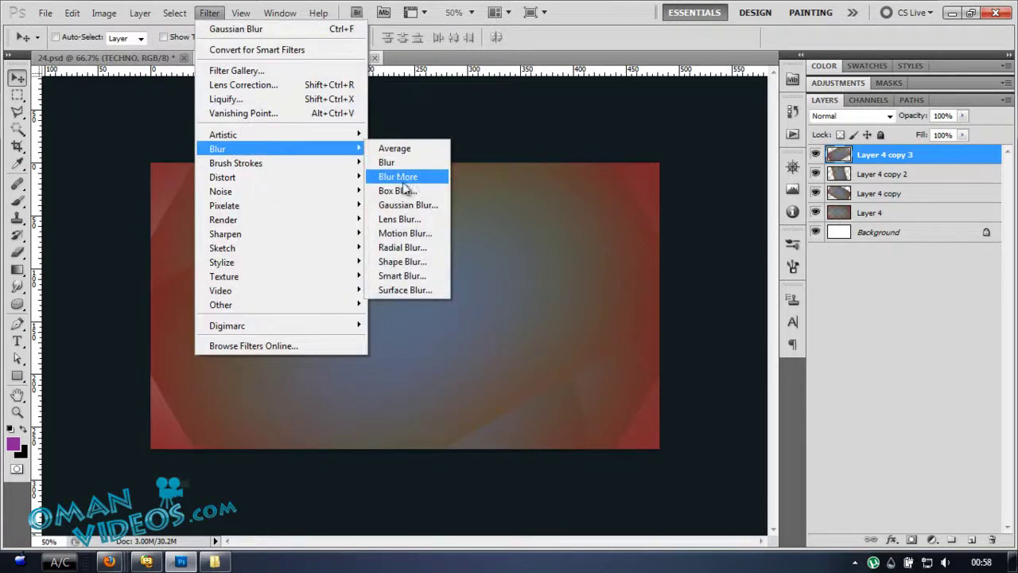
{"action": "left_click", "coordinate": [402, 204]}
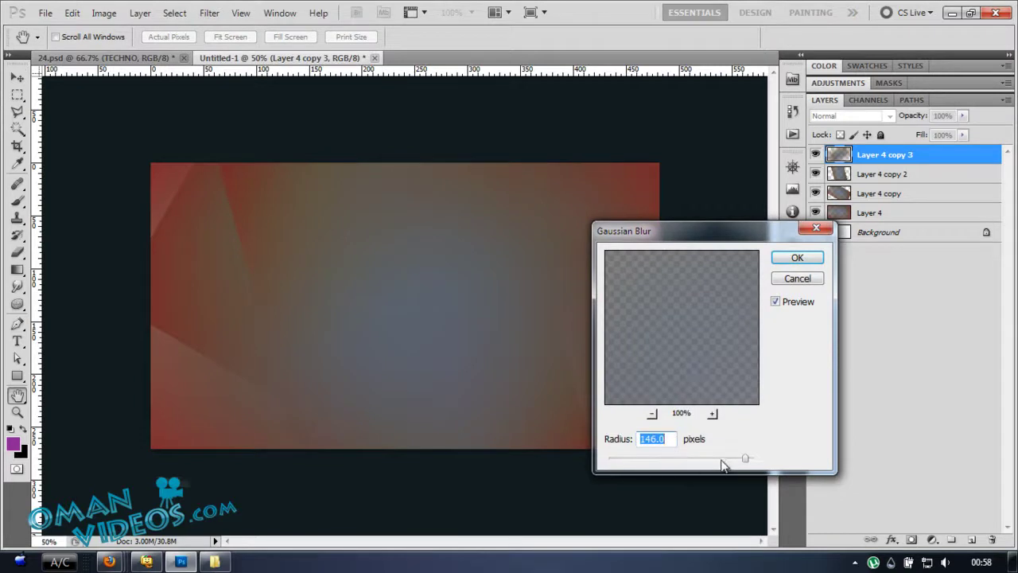
{"action": "left_click_drag", "start_coordinate": [723, 465], "coordinate": [695, 464]}
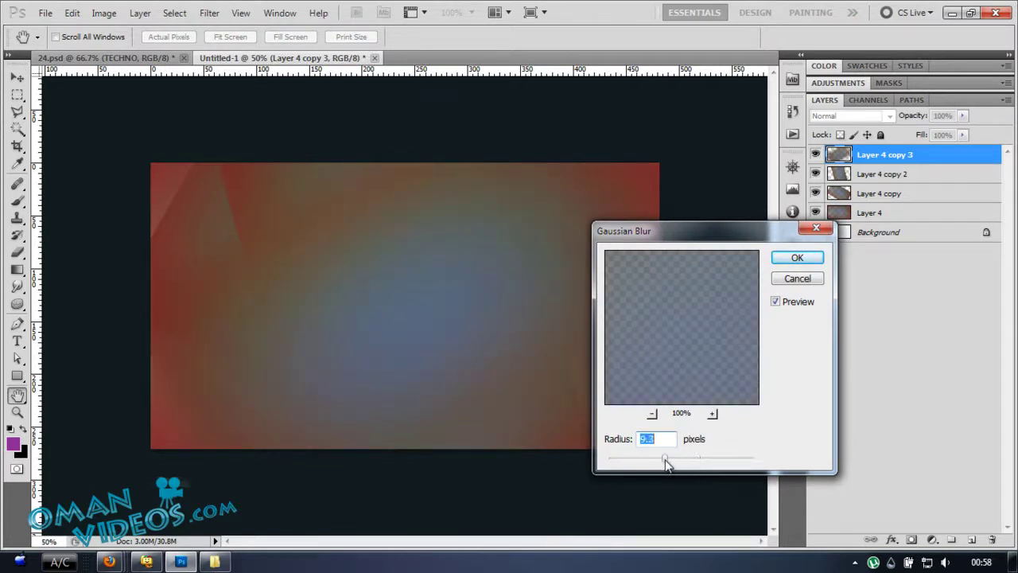
{"action": "left_click", "coordinate": [702, 460]}
{"action": "left_click", "coordinate": [793, 258]}
{"action": "key", "text": "v"}
Step: Repeat the last Gaussian Blur on Layer 4 copy 2 and Layer 4 copy
{"action": "left_click", "coordinate": [857, 174]}
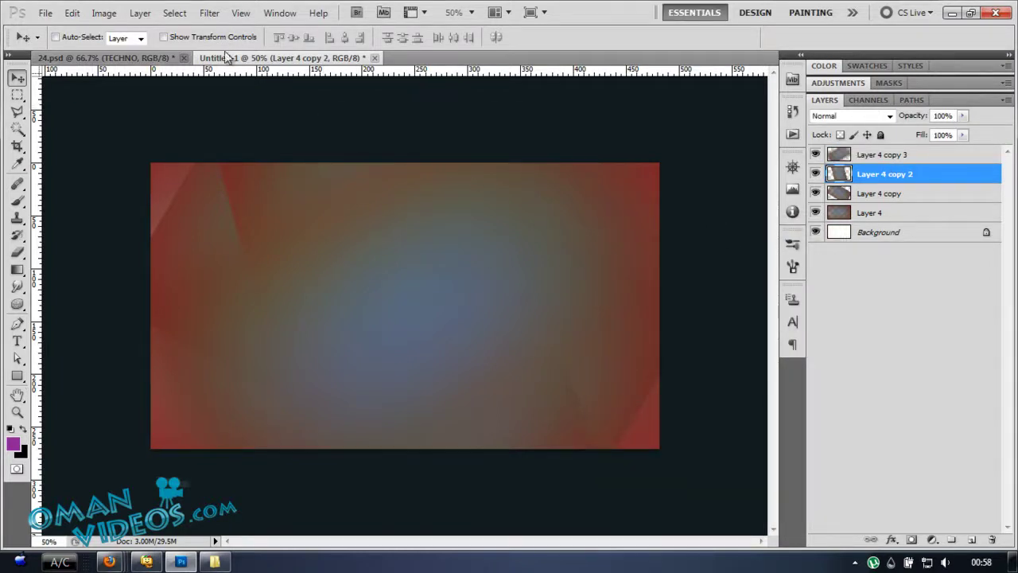
{"action": "left_click", "coordinate": [210, 13]}
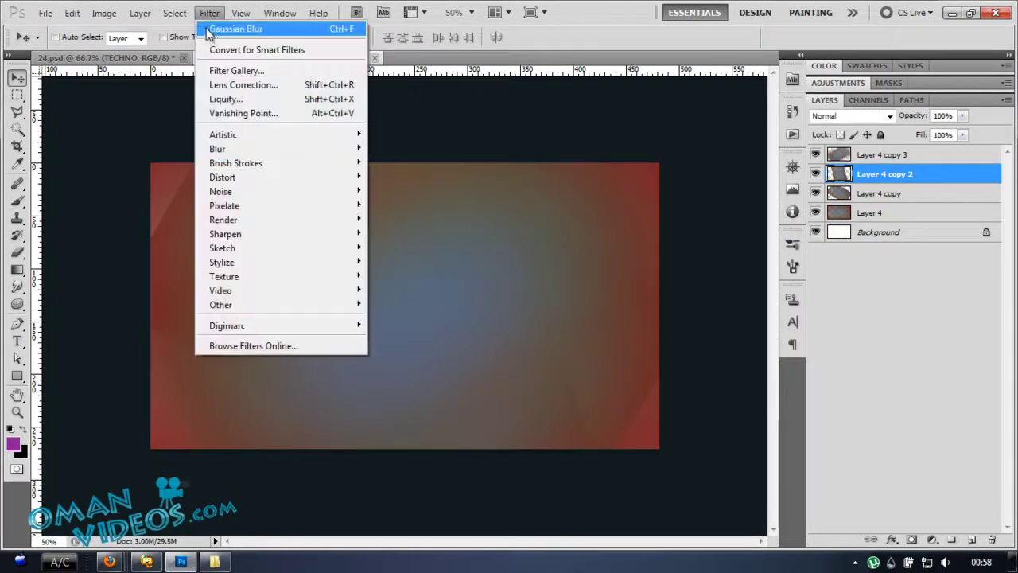
{"action": "left_click", "coordinate": [318, 30]}
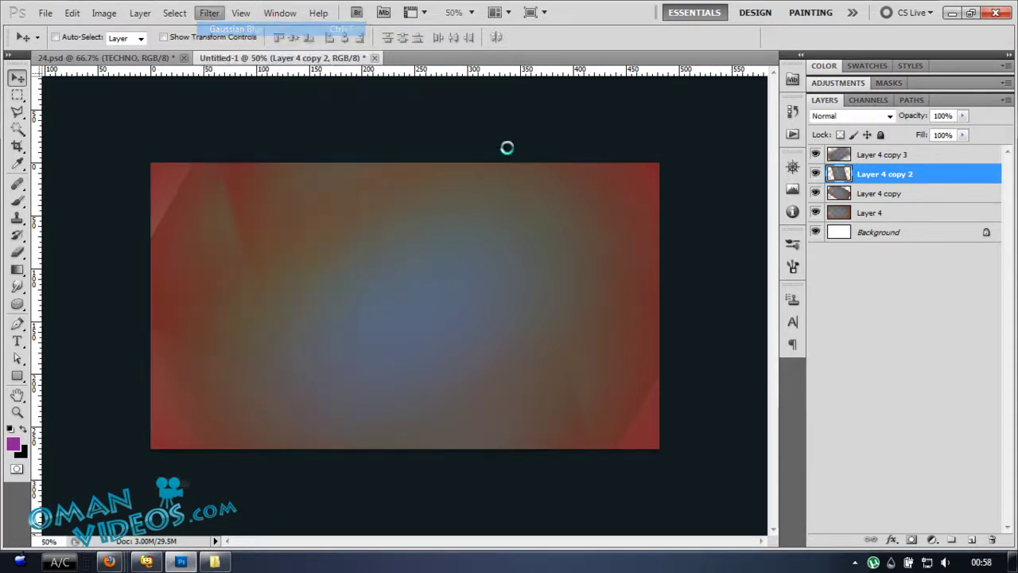
{"action": "left_click", "coordinate": [930, 198]}
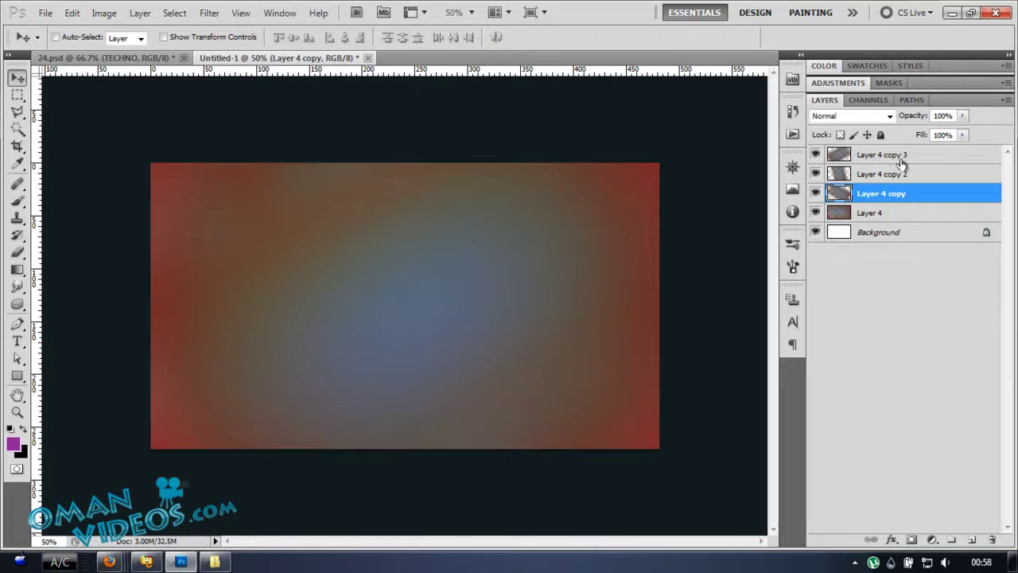
Step: Merge Layer 4 and its three blurred copies into one layer above the Background
{"action": "left_click", "coordinate": [900, 230]}
{"action": "left_click", "coordinate": [900, 213]}
{"action": "left_click", "coordinate": [901, 162], "text": "shift"}
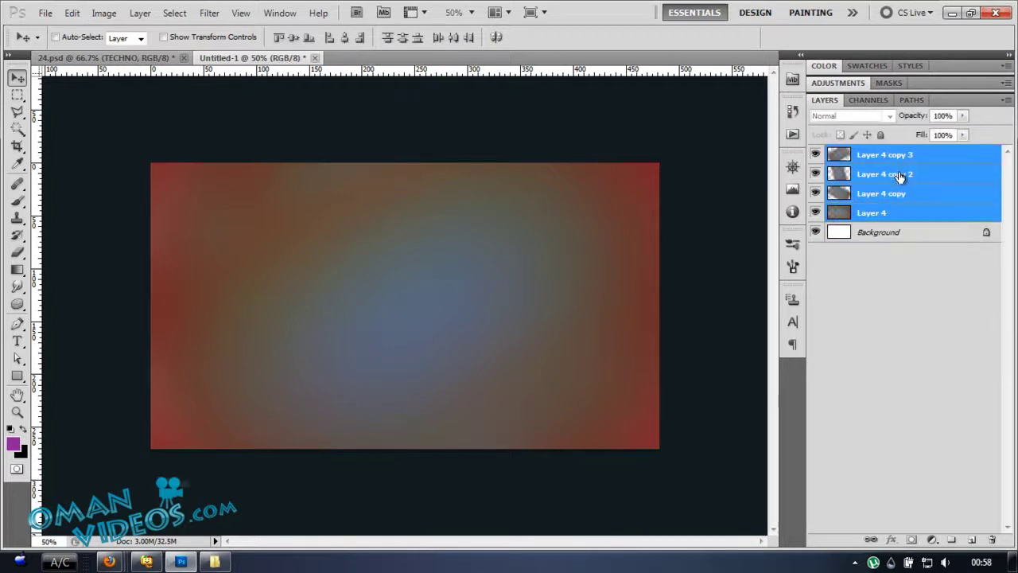
{"action": "key", "text": "ctrl+e"}
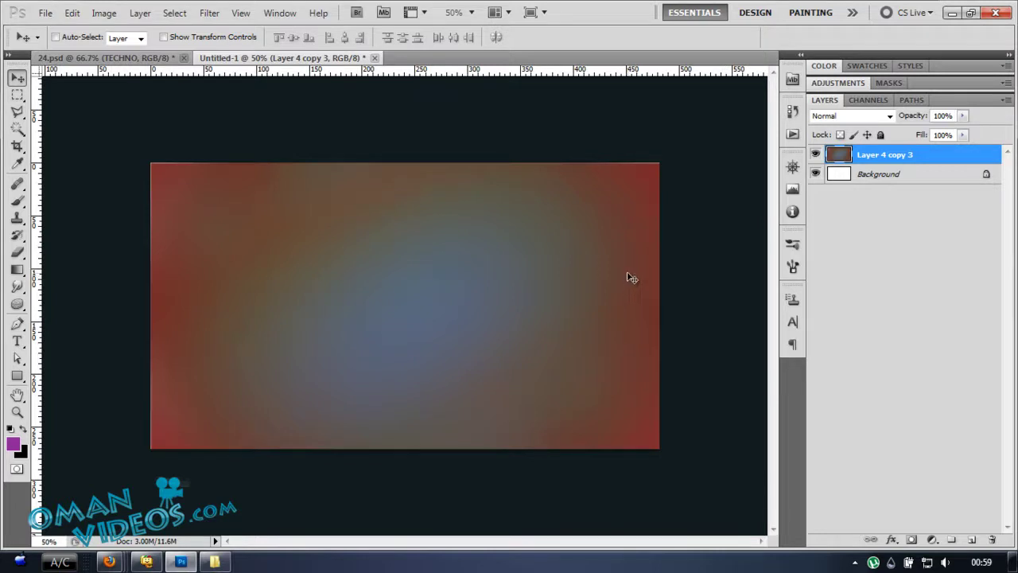
Step: Apply a Gaussian Blur with a 2.3-pixel radius to the merged layer
{"action": "left_click", "coordinate": [209, 13]}
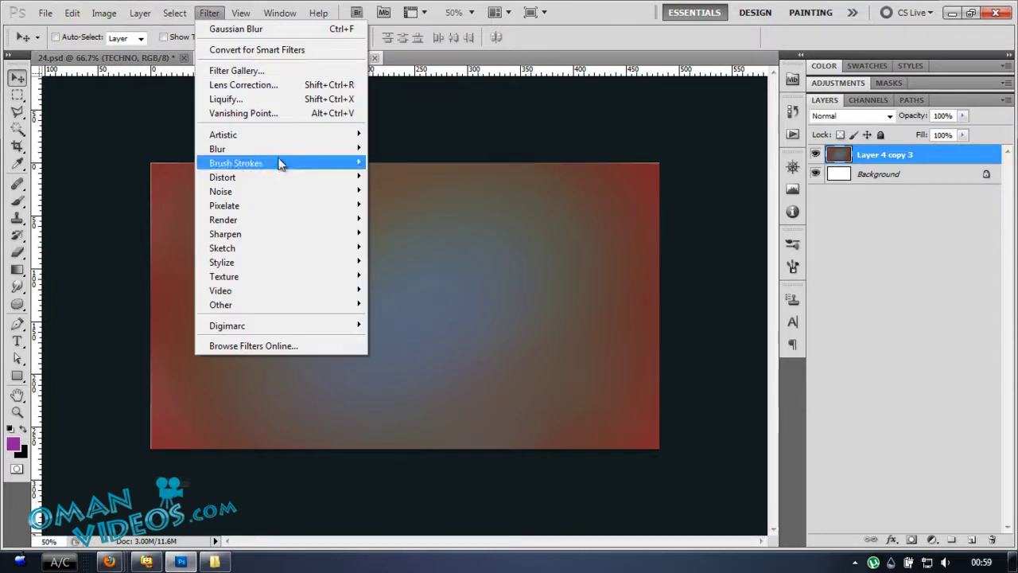
{"action": "mouse_move", "coordinate": [239, 148]}
{"action": "left_click", "coordinate": [408, 204]}
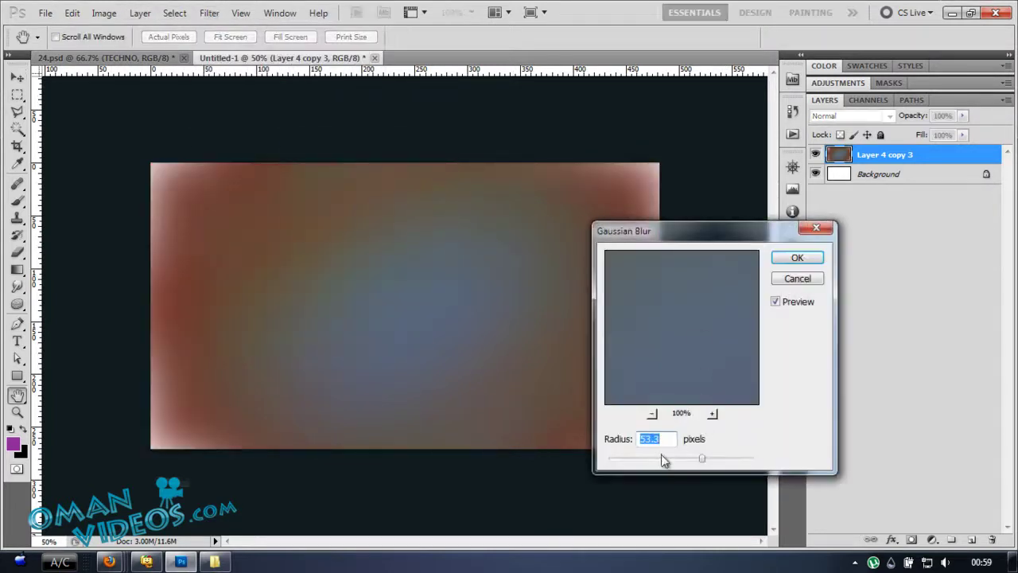
{"action": "left_click_drag", "start_coordinate": [663, 459], "coordinate": [627, 467]}
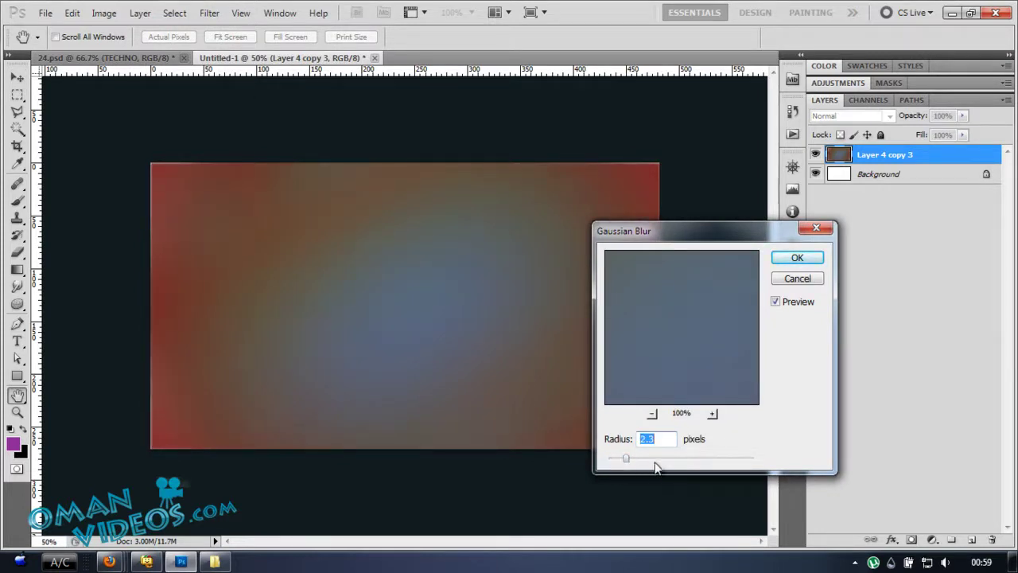
{"action": "left_click", "coordinate": [797, 257]}
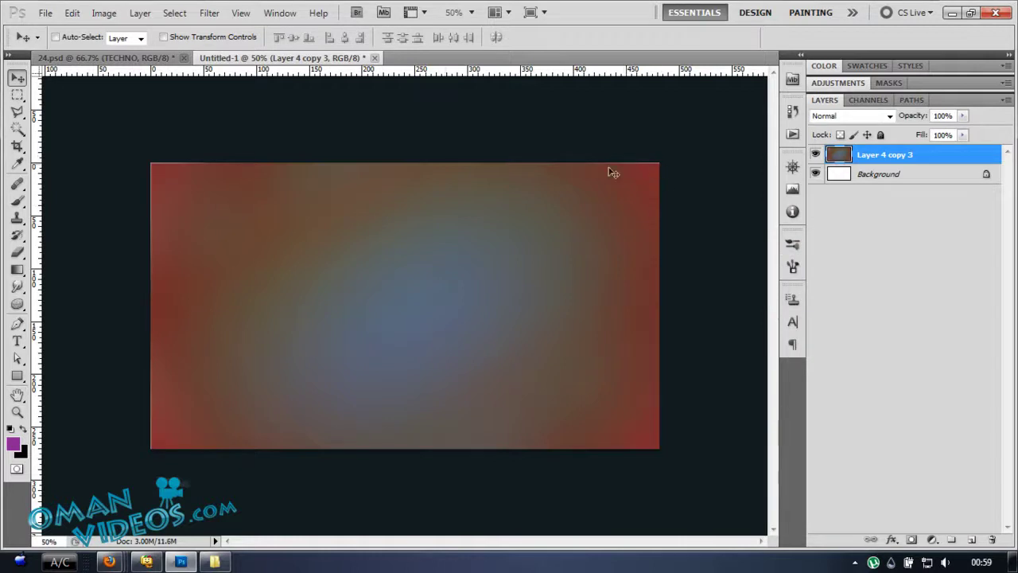
Step: Add a new empty layer above Layer 4 copy 3
{"action": "key", "text": "z"}
{"action": "left_click", "coordinate": [682, 186]}
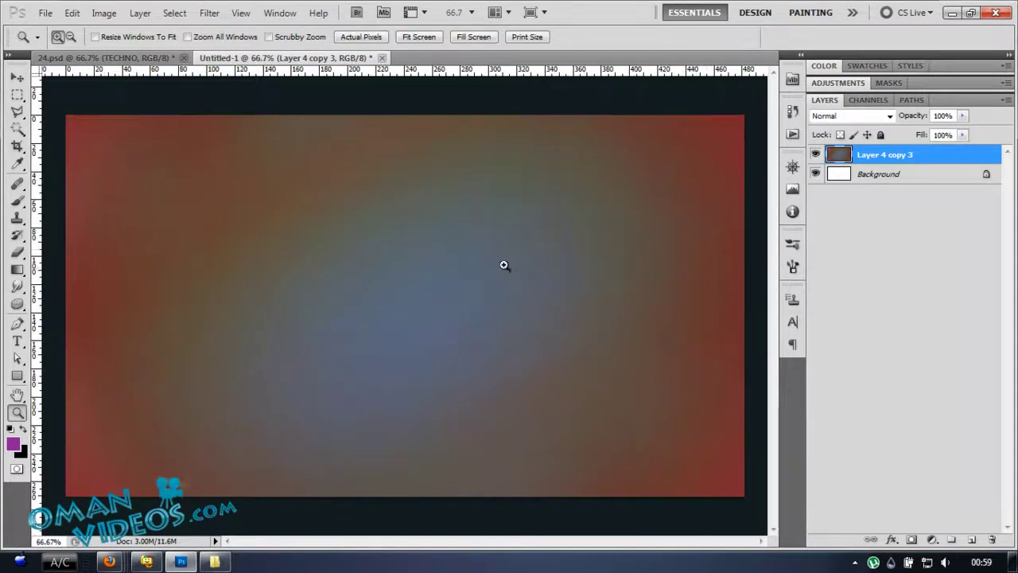
{"action": "key", "text": "v"}
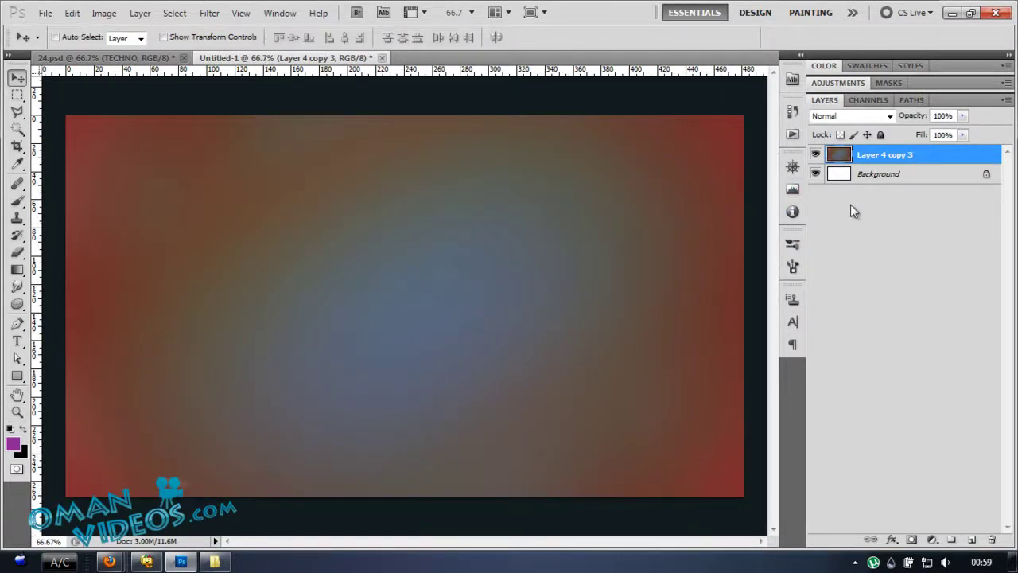
{"action": "left_click", "coordinate": [972, 540]}
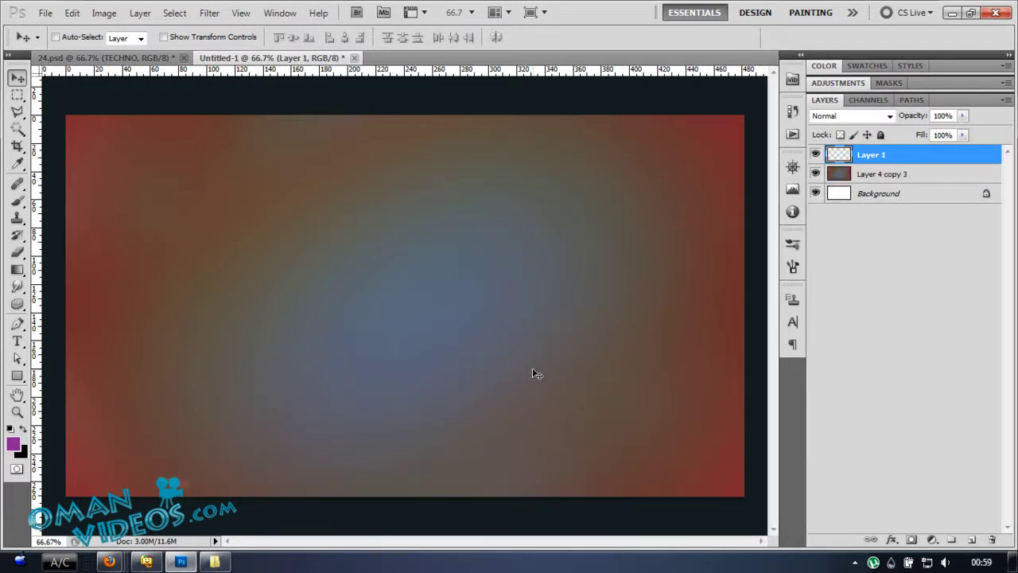
Step: Darken the canvas edges and corners on Layer 1 with a black brush of size 432, 38% opacity and 52% flow
{"action": "key", "text": "ctrl+minus"}
{"action": "key", "text": "b"}
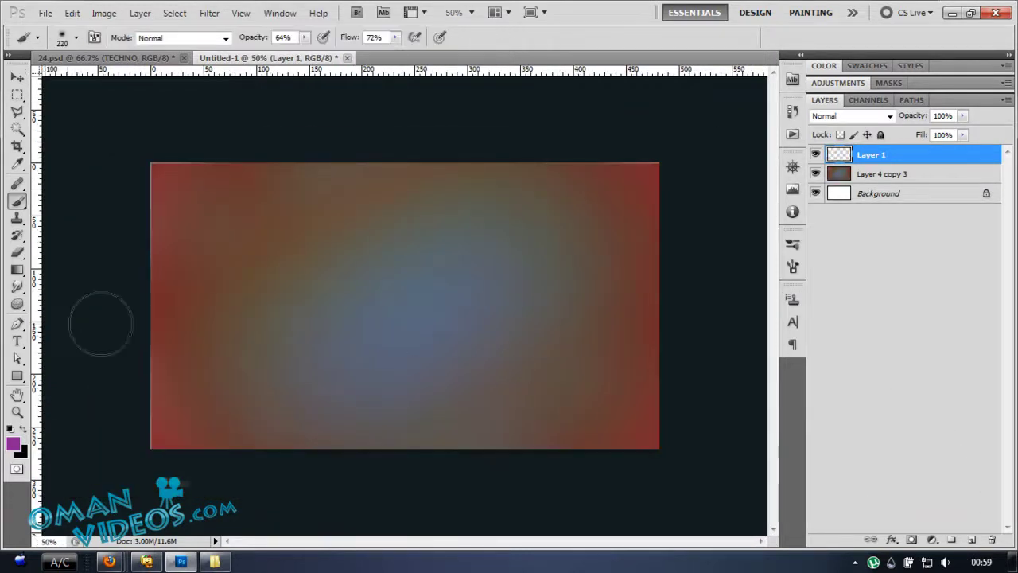
{"action": "left_click", "coordinate": [24, 431]}
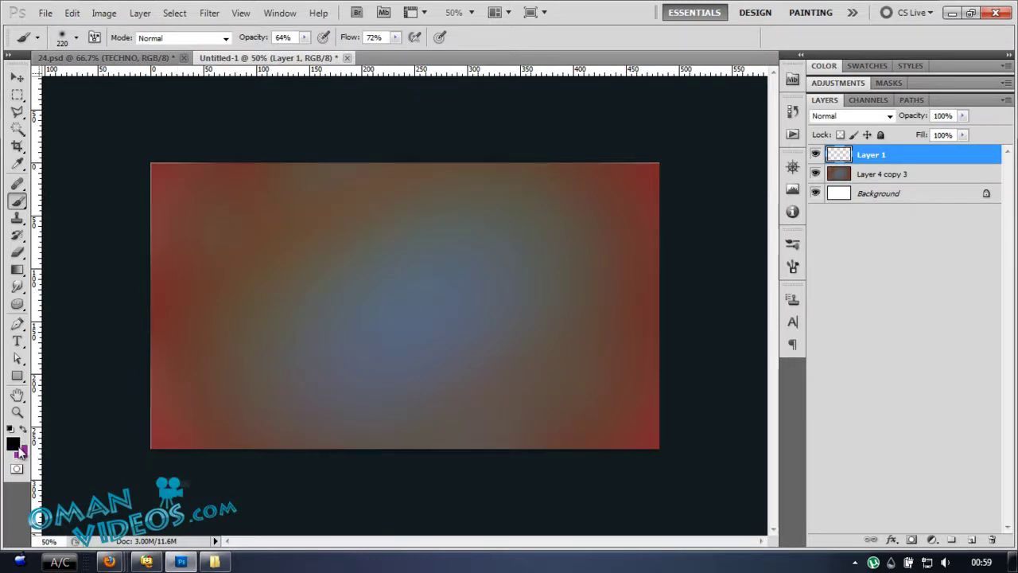
{"action": "right_click", "coordinate": [318, 292], "text": "alt"}
{"action": "left_click_drag", "start_coordinate": [340, 292], "coordinate": [362, 294]}
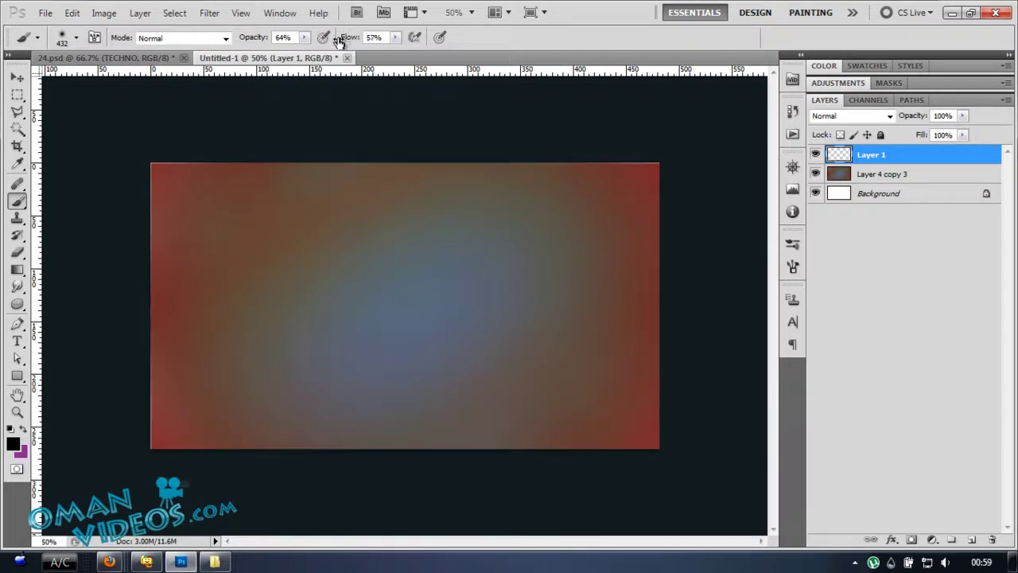
{"action": "left_click_drag", "start_coordinate": [267, 37], "coordinate": [240, 38]}
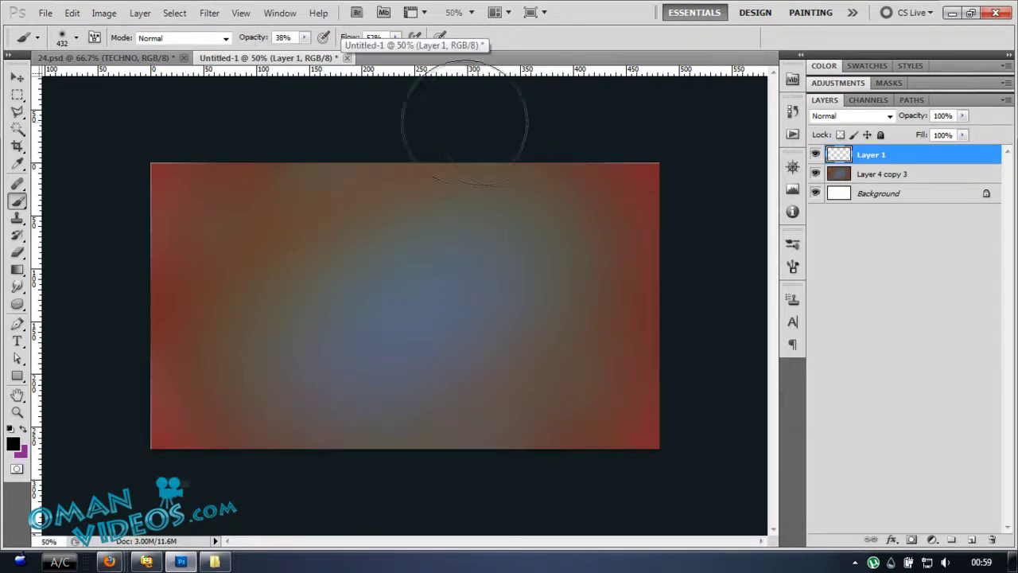
{"action": "mouse_move", "coordinate": [464, 123]}
{"action": "left_mouse_down"}
{"action": "mouse_move", "coordinate": [628, 132]}
{"action": "mouse_move", "coordinate": [660, 201]}
{"action": "mouse_move", "coordinate": [697, 234]}
{"action": "mouse_move", "coordinate": [691, 488]}
{"action": "mouse_move", "coordinate": [682, 227]}
{"action": "mouse_move", "coordinate": [680, 449]}
{"action": "mouse_move", "coordinate": [618, 478]}
{"action": "mouse_move", "coordinate": [275, 499]}
{"action": "mouse_move", "coordinate": [124, 472]}
{"action": "mouse_move", "coordinate": [658, 487]}
{"action": "mouse_move", "coordinate": [102, 463]}
{"action": "mouse_move", "coordinate": [88, 371]}
{"action": "mouse_move", "coordinate": [89, 394]}
{"action": "mouse_move", "coordinate": [105, 279]}
{"action": "mouse_move", "coordinate": [112, 455]}
{"action": "mouse_move", "coordinate": [96, 232]}
{"action": "mouse_move", "coordinate": [123, 130]}
{"action": "mouse_move", "coordinate": [554, 124]}
{"action": "mouse_move", "coordinate": [374, 262]}
{"action": "left_mouse_up"}
{"action": "key", "text": "v"}
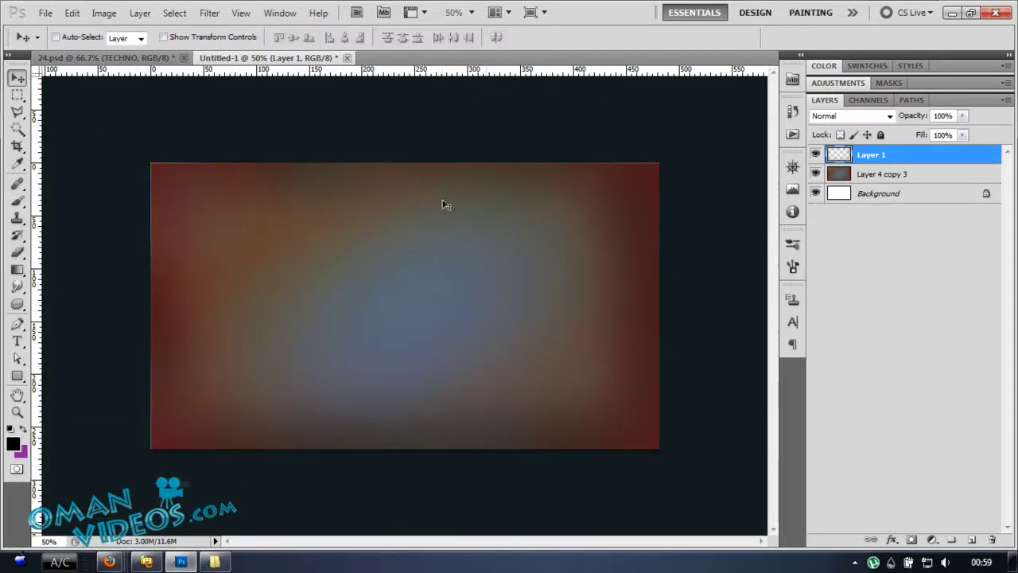
{"action": "key", "text": "b"}
{"action": "mouse_move", "coordinate": [113, 228]}
{"action": "left_mouse_down"}
{"action": "mouse_move", "coordinate": [99, 470]}
{"action": "mouse_move", "coordinate": [373, 476]}
{"action": "mouse_move", "coordinate": [693, 374]}
{"action": "left_mouse_up"}
{"action": "key", "text": "v"}
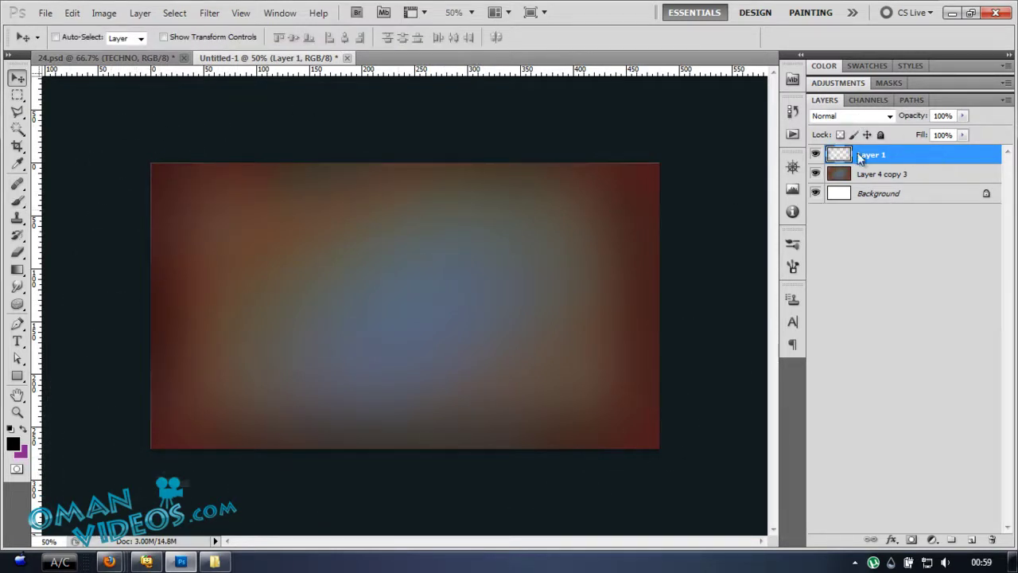
Step: Set Layer 1's blend mode to Overlay, comparing it with the layer hidden and with Soft Light
{"action": "left_click", "coordinate": [850, 115]}
{"action": "left_click", "coordinate": [831, 318]}
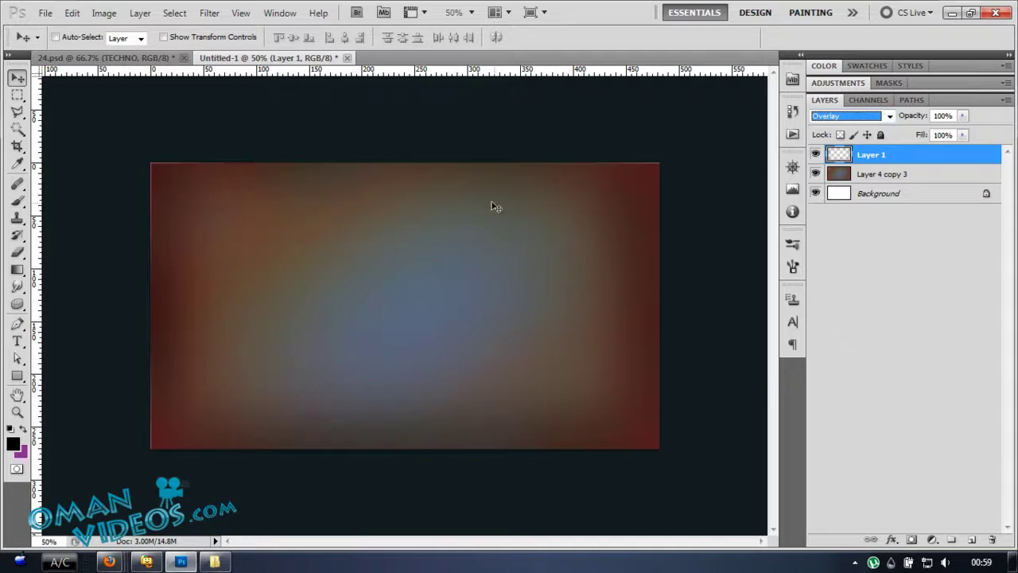
{"action": "left_click", "coordinate": [815, 155]}
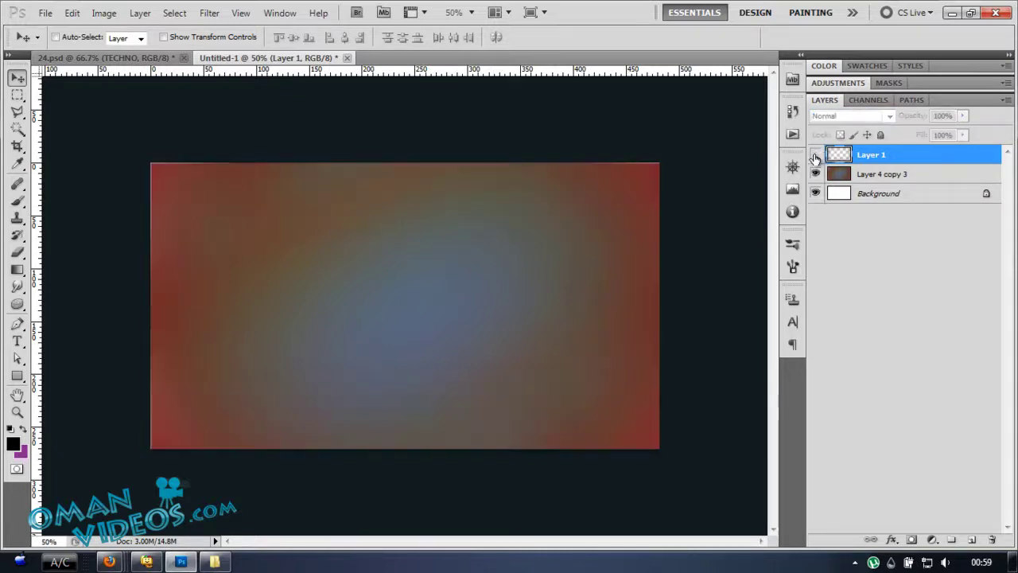
{"action": "left_click", "coordinate": [815, 155]}
{"action": "left_click", "coordinate": [848, 115]}
{"action": "left_click", "coordinate": [839, 326]}
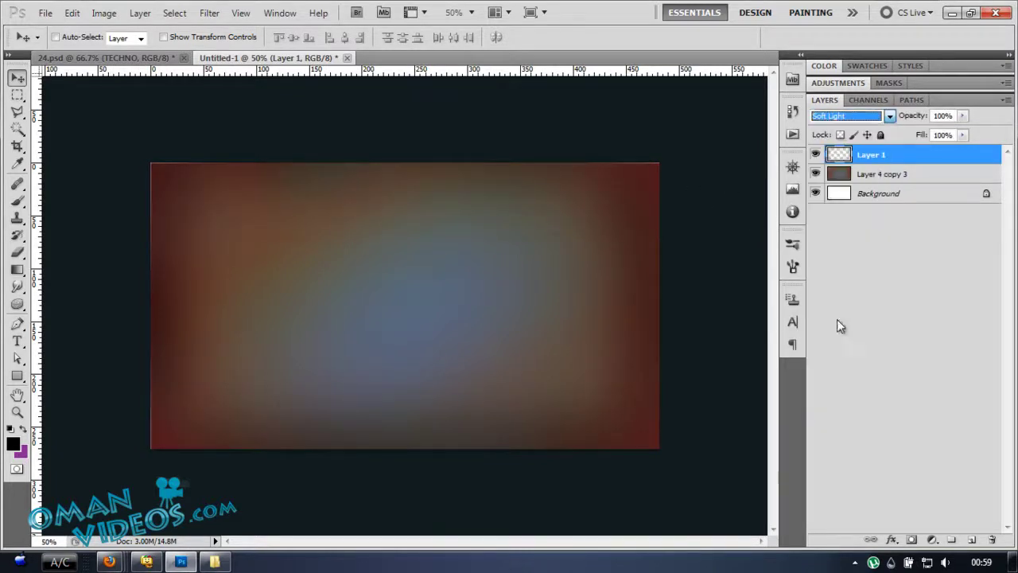
{"action": "key", "text": "Up"}
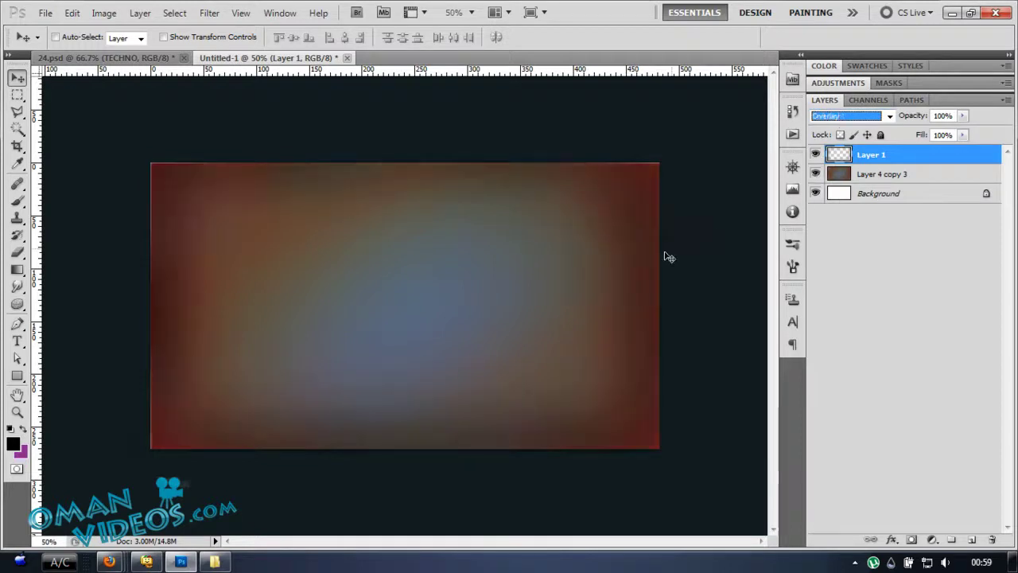
{"action": "left_click", "coordinate": [475, 219]}
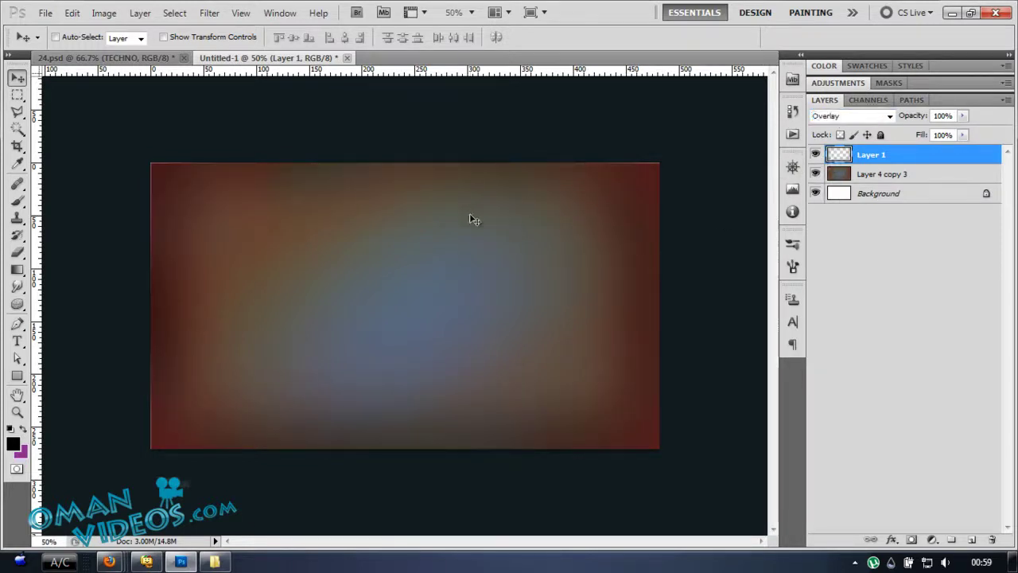
Step: Rename Layer 1 as Corner Shadows
{"action": "left_click", "coordinate": [903, 173]}
{"action": "double_click", "coordinate": [873, 155]}
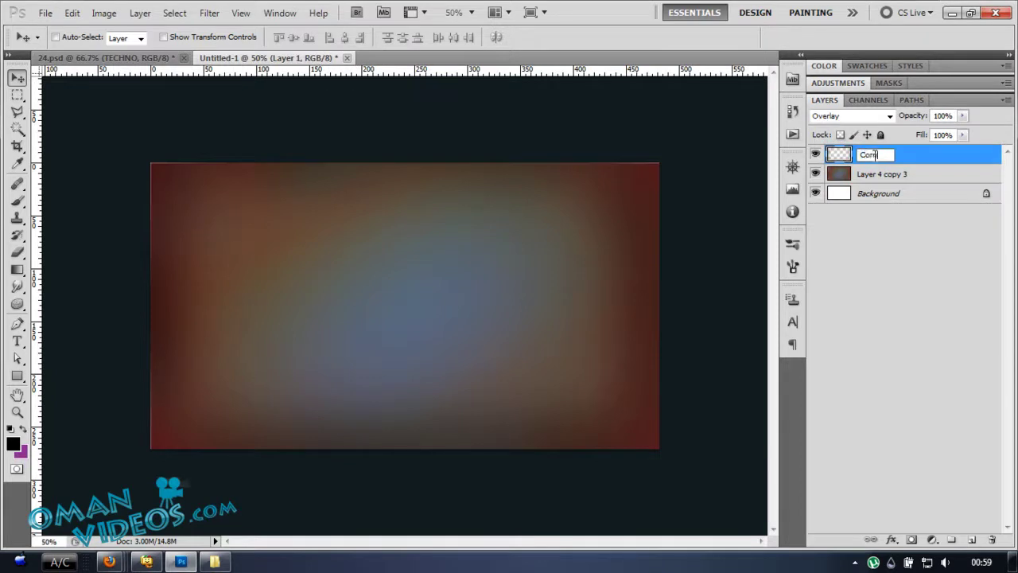
{"action": "type", "text": "Corner Shadows"}
{"action": "key", "text": "Return"}
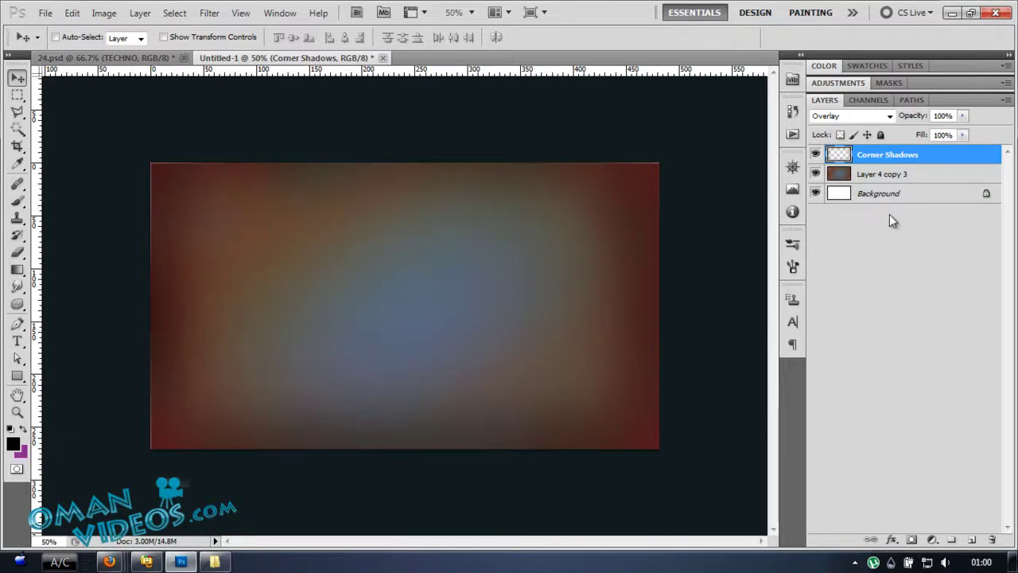
Step: Add a new empty layer between Corner Shadows and Layer 4 copy 3
{"action": "key", "text": "ctrl+1"}
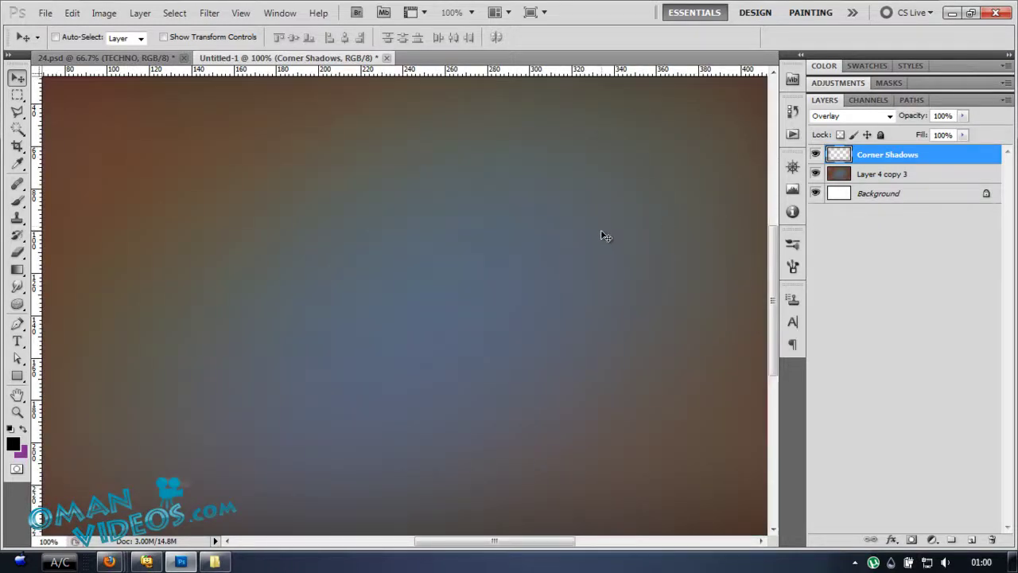
{"action": "key", "text": "ctrl+minus"}
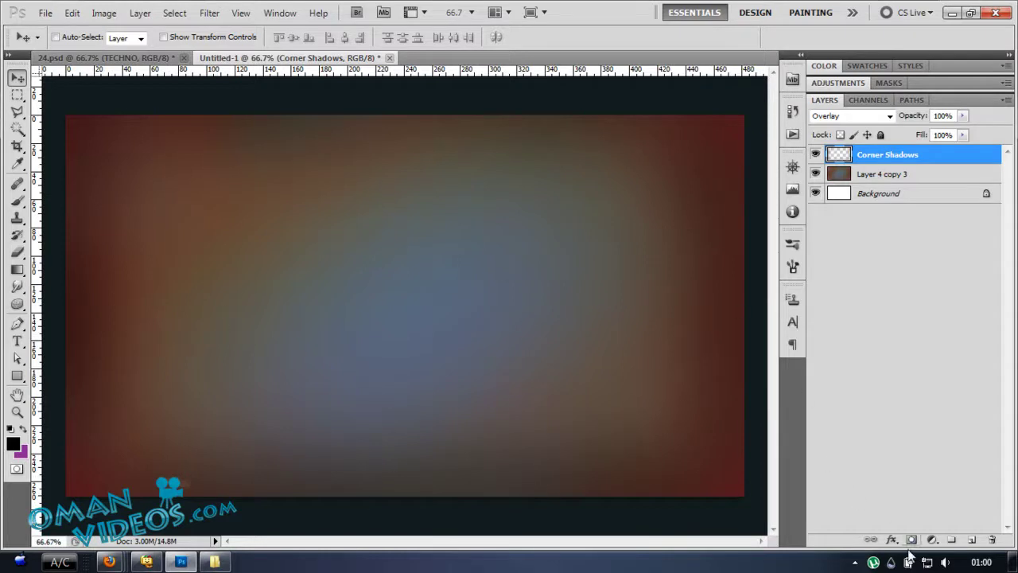
{"action": "left_click", "coordinate": [969, 540]}
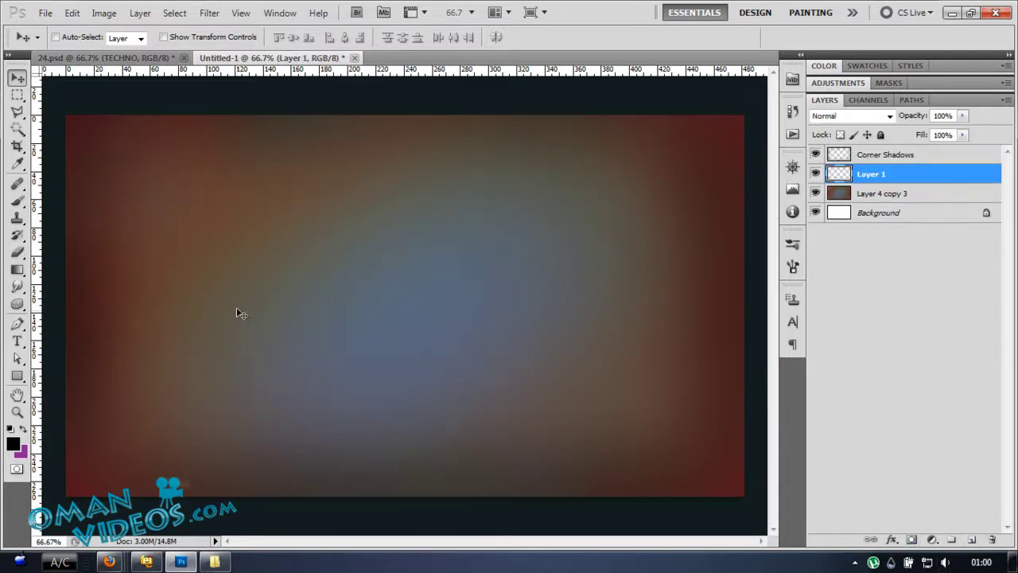
Step: Paint soft purple #702978 patches around the blue centre on Layer 1 with a brush of size 285
{"action": "key", "text": "b"}
{"action": "right_click", "coordinate": [445, 235], "text": "alt"}
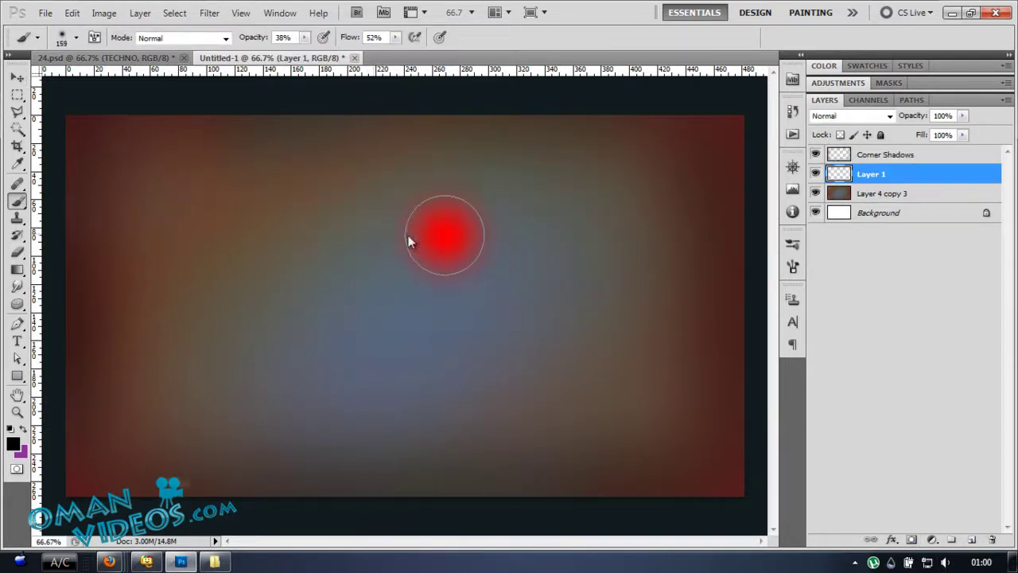
{"action": "left_click", "coordinate": [12, 443]}
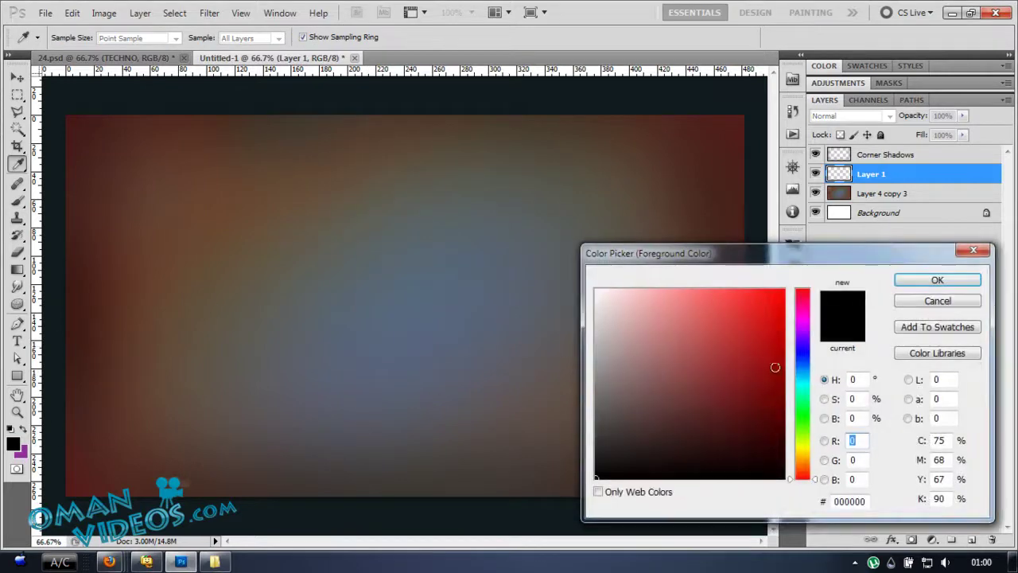
{"action": "left_click", "coordinate": [800, 334]}
{"action": "left_click", "coordinate": [718, 389]}
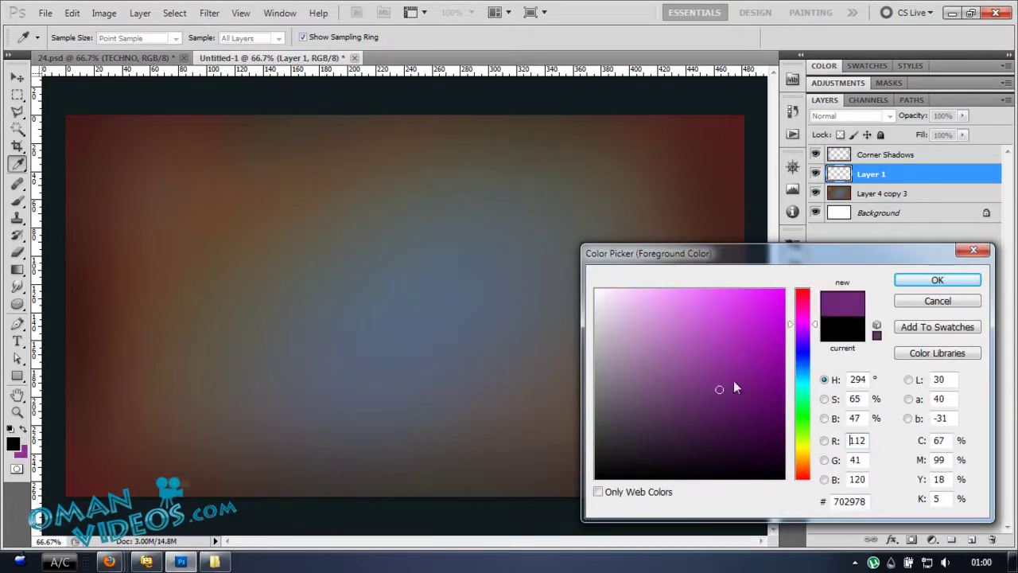
{"action": "left_click", "coordinate": [942, 279]}
{"action": "mouse_move", "coordinate": [351, 265]}
{"action": "left_mouse_down"}
{"action": "mouse_move", "coordinate": [291, 266]}
{"action": "mouse_move", "coordinate": [277, 436]}
{"action": "mouse_move", "coordinate": [319, 485]}
{"action": "mouse_move", "coordinate": [387, 493]}
{"action": "left_mouse_up"}
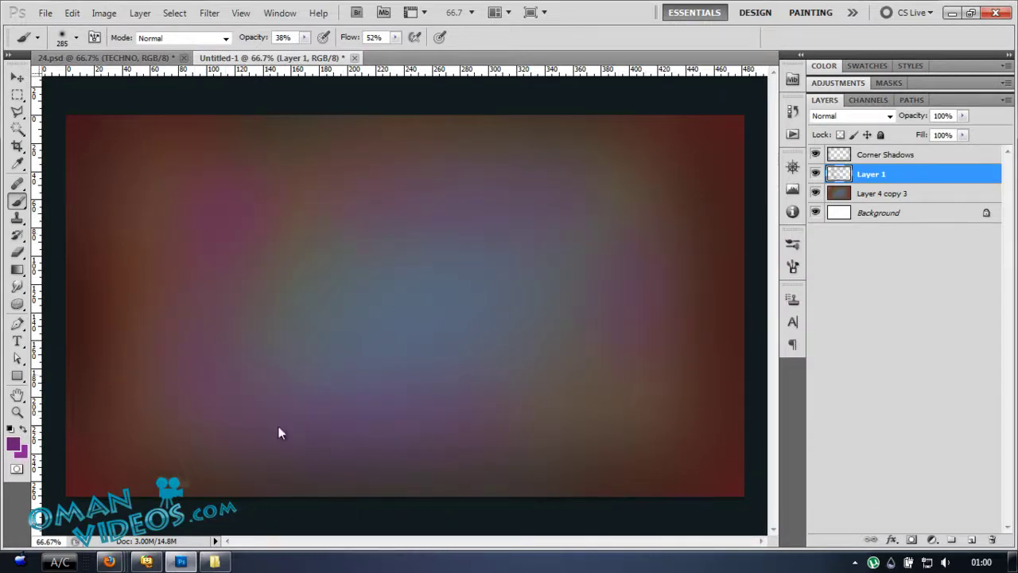
Step: Paint soft green #3d9d26 patches around the blue centre on Layer 1, mainly along both sides of the canvas
{"action": "left_click", "coordinate": [15, 446]}
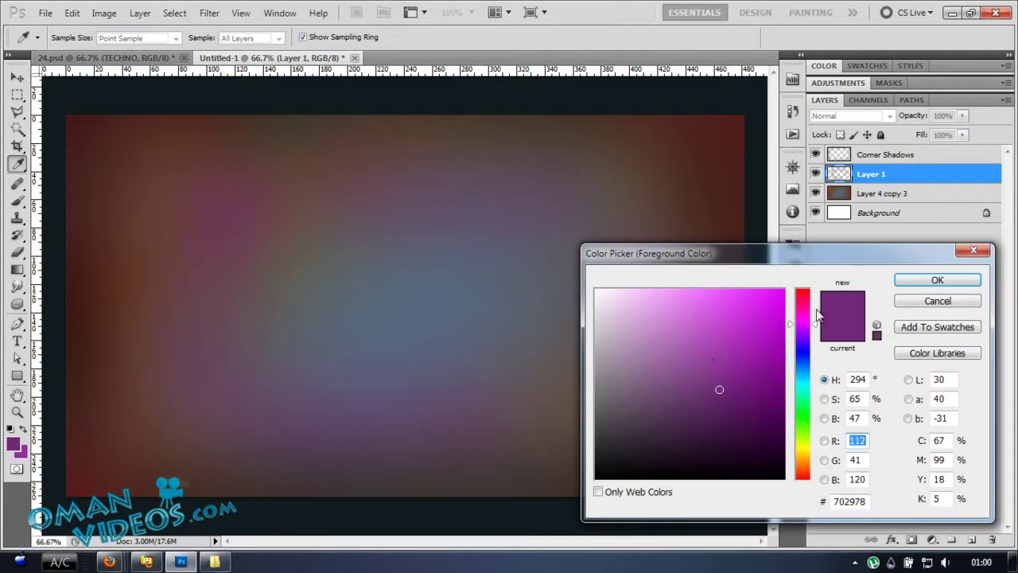
{"action": "left_click_drag", "start_coordinate": [803, 322], "coordinate": [803, 298]}
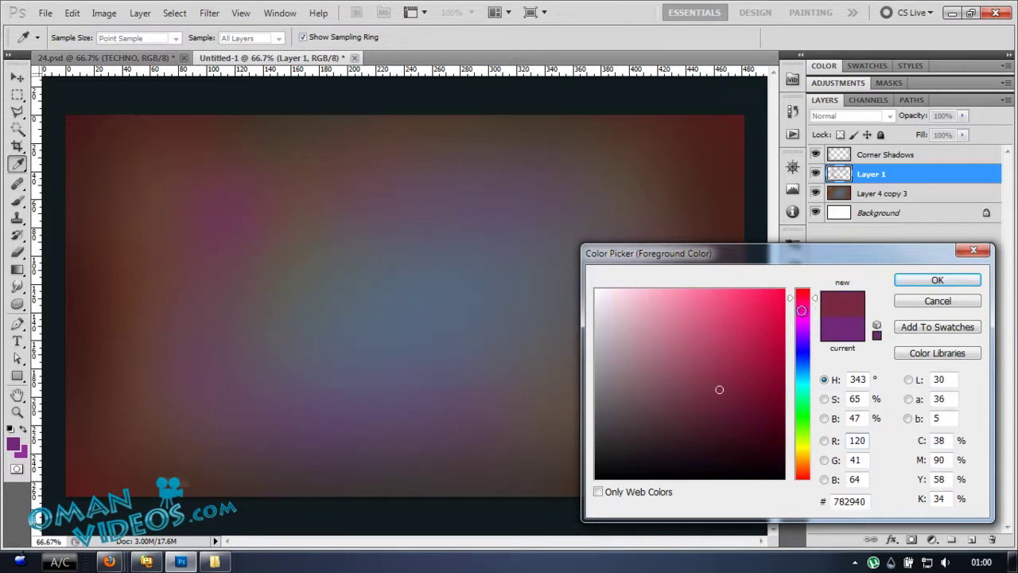
{"action": "left_click", "coordinate": [738, 359]}
{"action": "left_click_drag", "start_coordinate": [803, 435], "coordinate": [803, 420]}
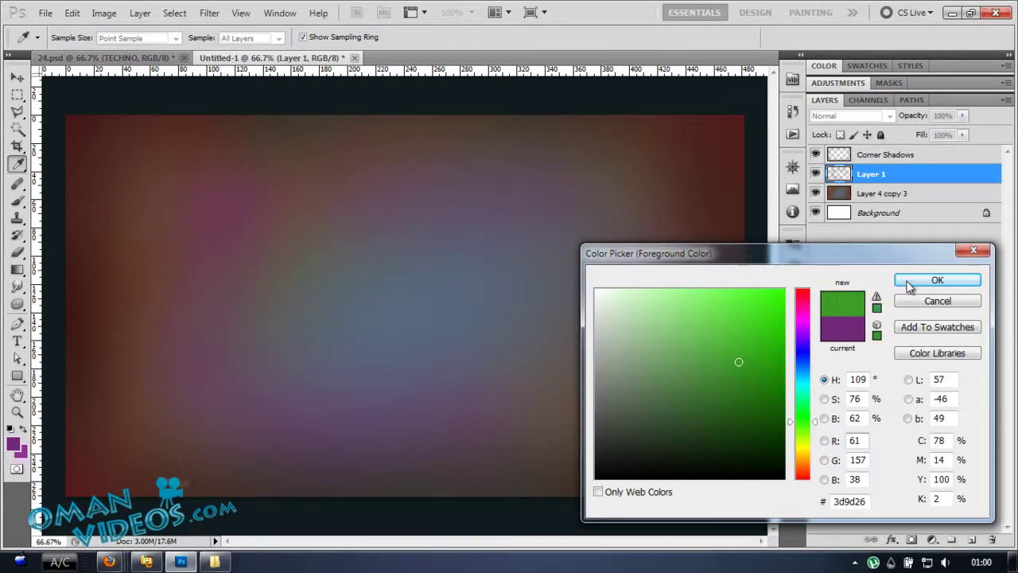
{"action": "left_click", "coordinate": [937, 280]}
{"action": "left_click_drag", "start_coordinate": [143, 287], "coordinate": [143, 350]}
{"action": "left_click_drag", "start_coordinate": [652, 286], "coordinate": [653, 342]}
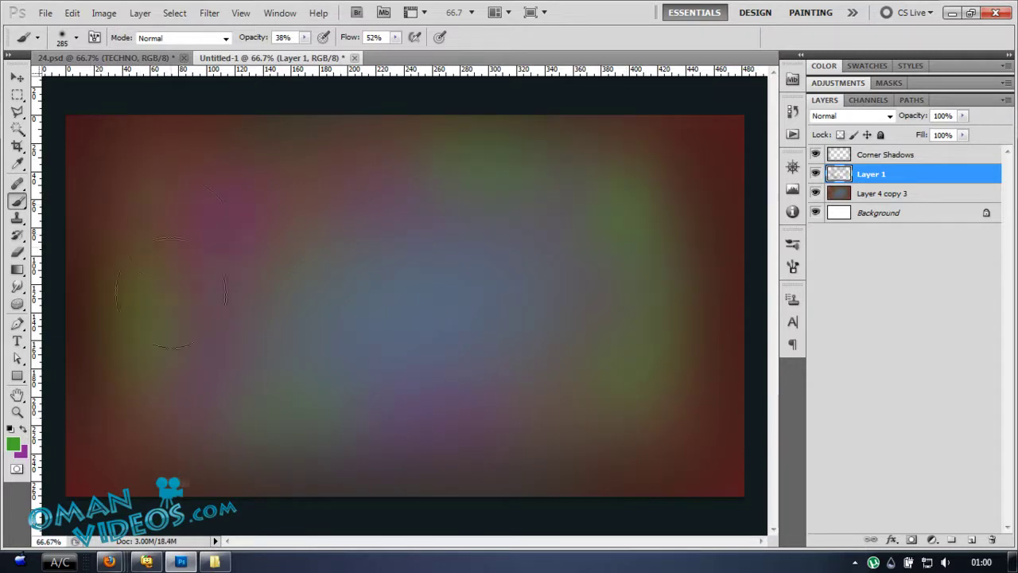
{"action": "left_click_drag", "start_coordinate": [179, 239], "coordinate": [178, 279]}
{"action": "key", "text": "v"}
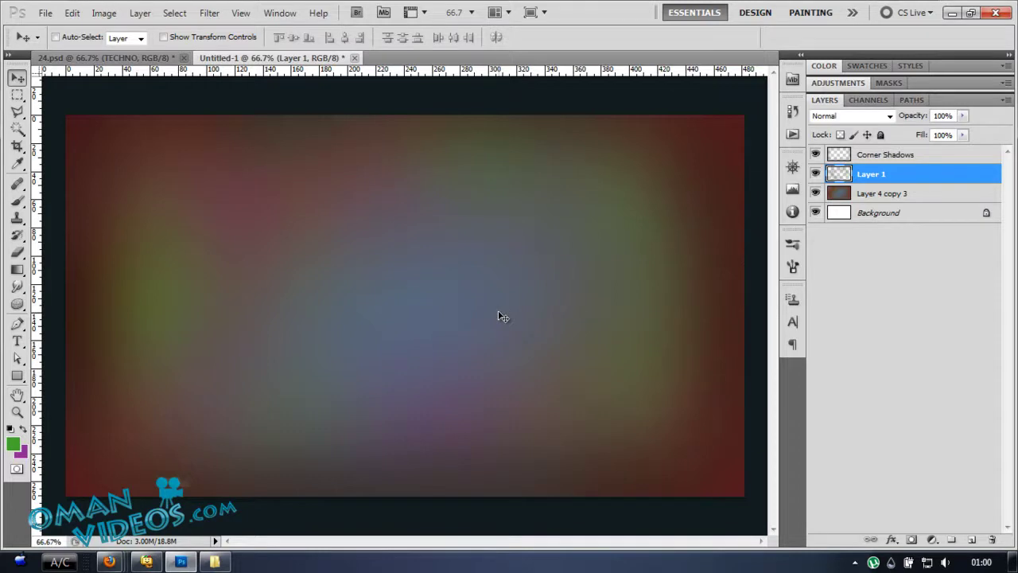
Step: Select the Corner Shadows layer and set up the Type tool with Franklin Gothic Book and text colour #ffffff
{"action": "key", "text": "ctrl+minus"}
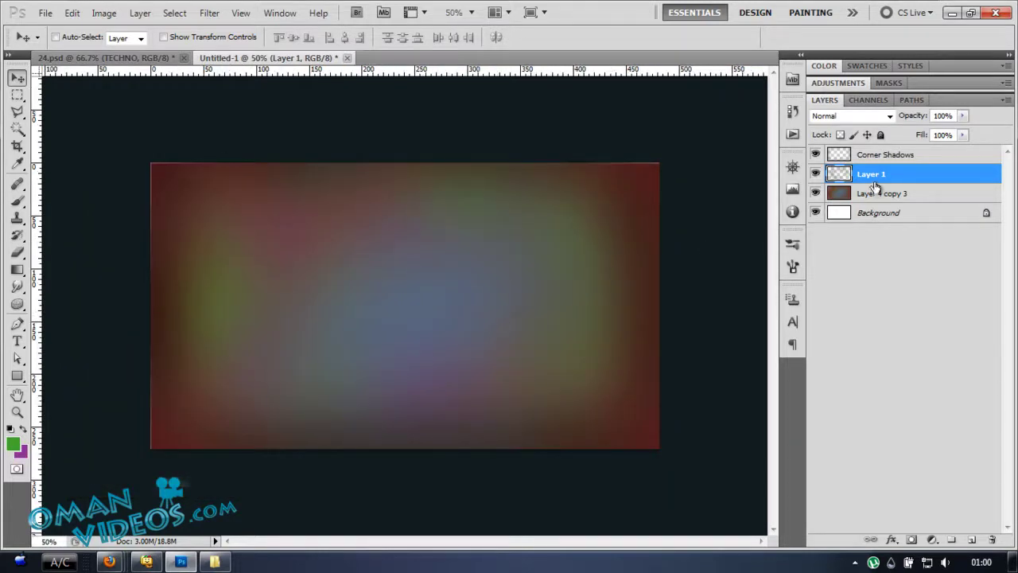
{"action": "left_click", "coordinate": [928, 160]}
{"action": "left_click", "coordinate": [413, 279], "text": "ctrl"}
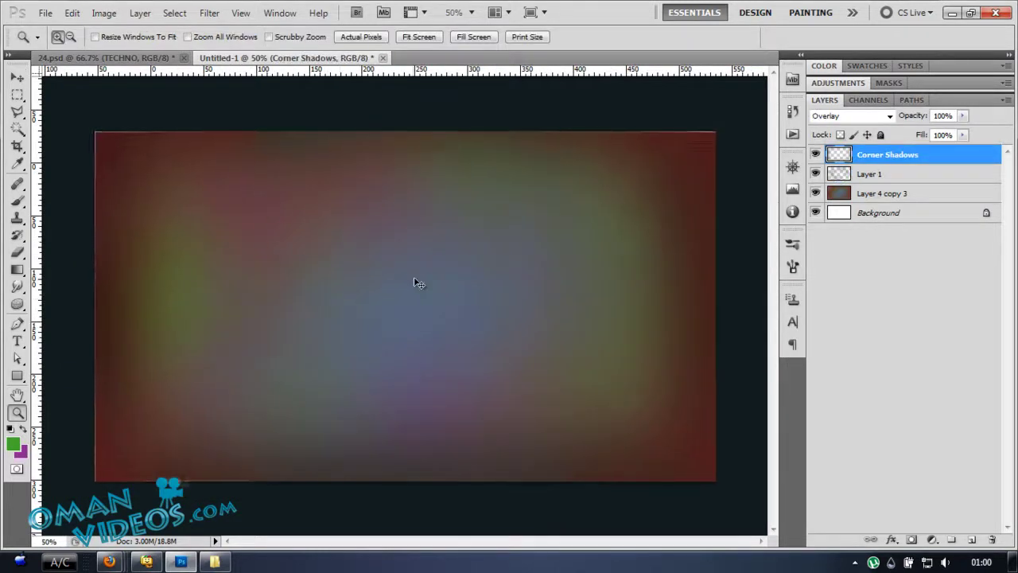
{"action": "key", "text": "t"}
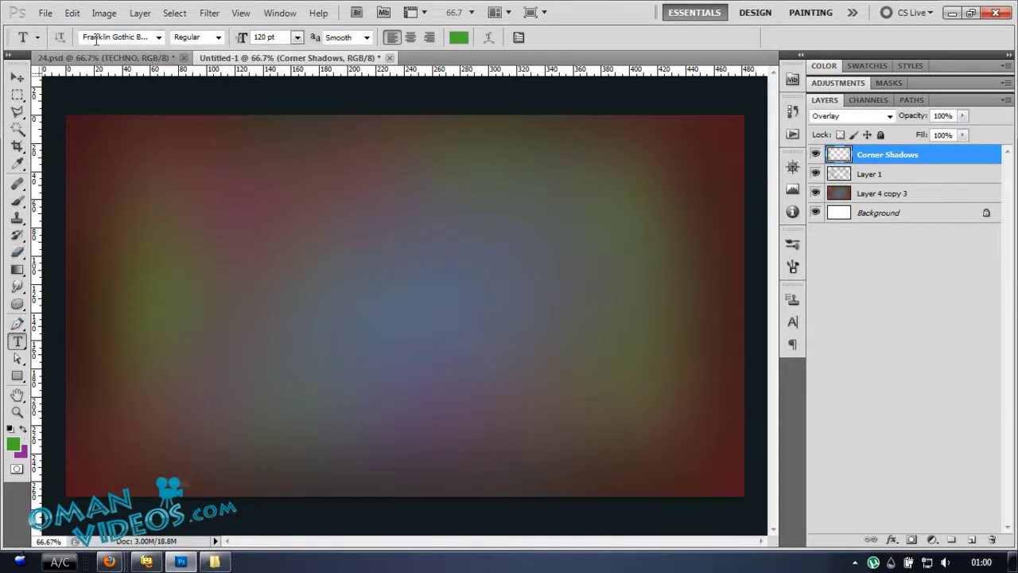
{"action": "left_click", "coordinate": [158, 38]}
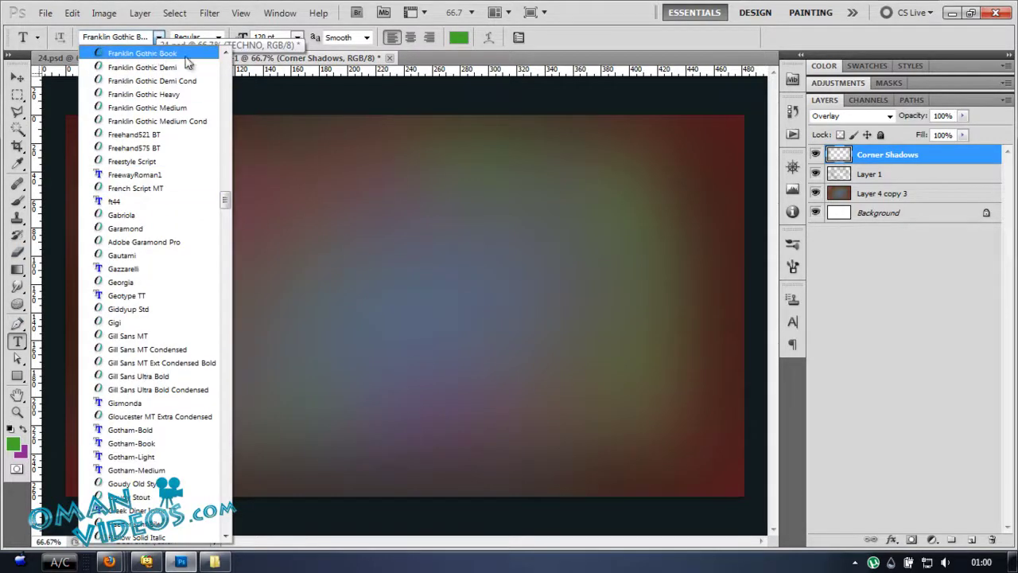
{"action": "left_click", "coordinate": [187, 58]}
{"action": "left_click", "coordinate": [458, 37]}
{"action": "left_click_drag", "start_coordinate": [608, 299], "coordinate": [543, 266]}
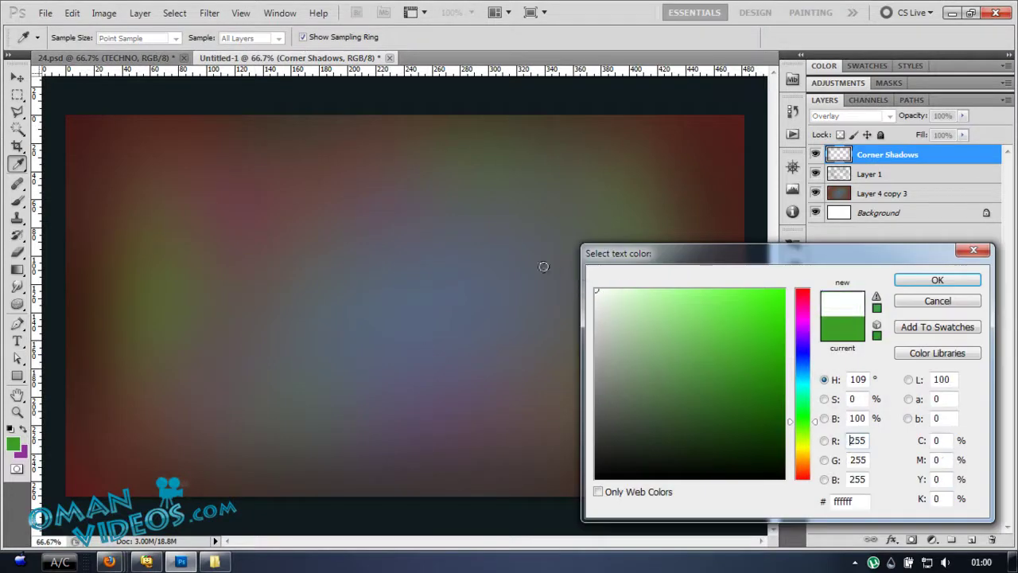
{"action": "left_click", "coordinate": [935, 280]}
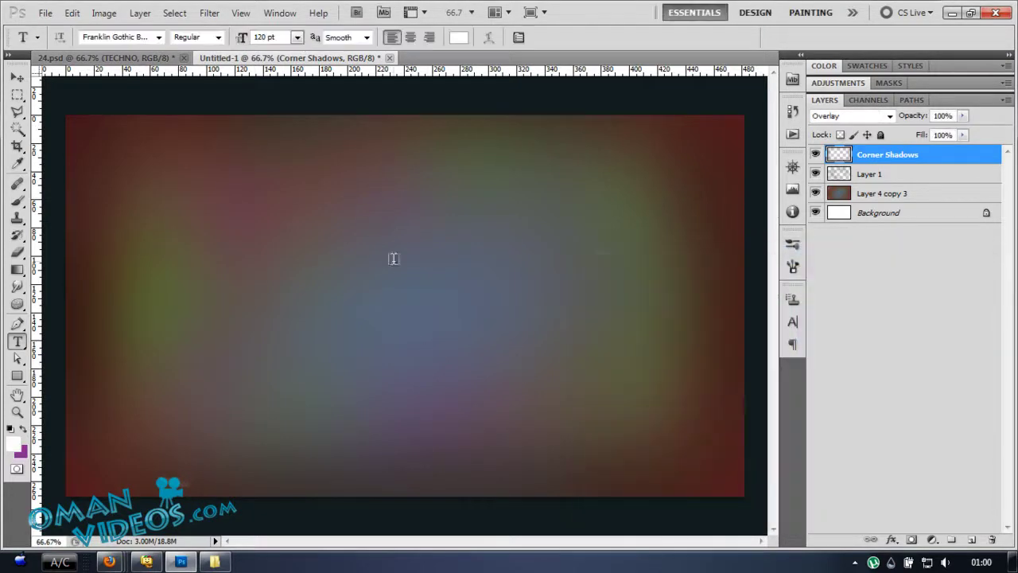
Step: Add the text TEXTEFFECT at 120 pt on a new layer and move it towards the canvas centre
{"action": "left_click", "coordinate": [379, 307]}
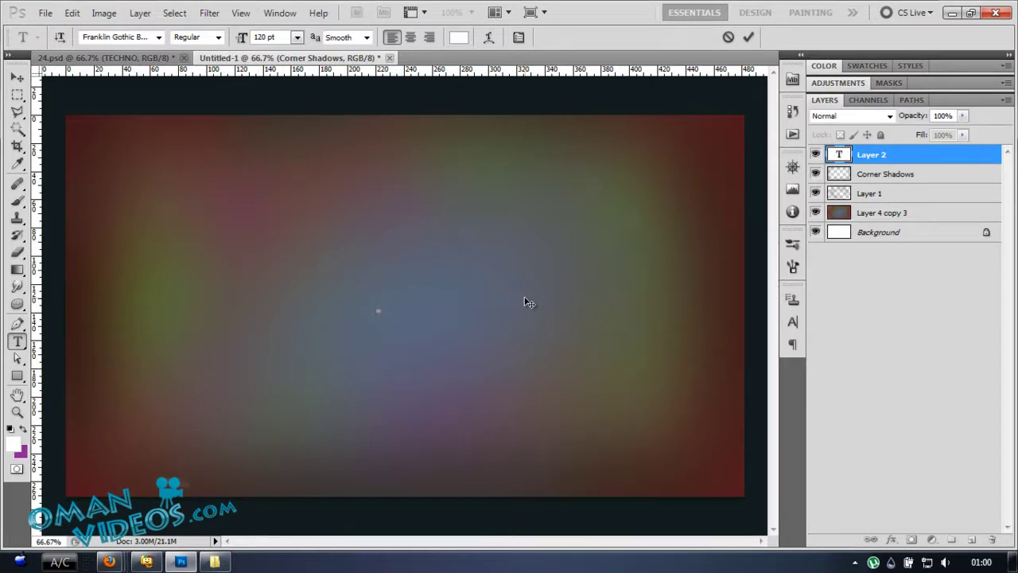
{"action": "type", "text": "tes"}
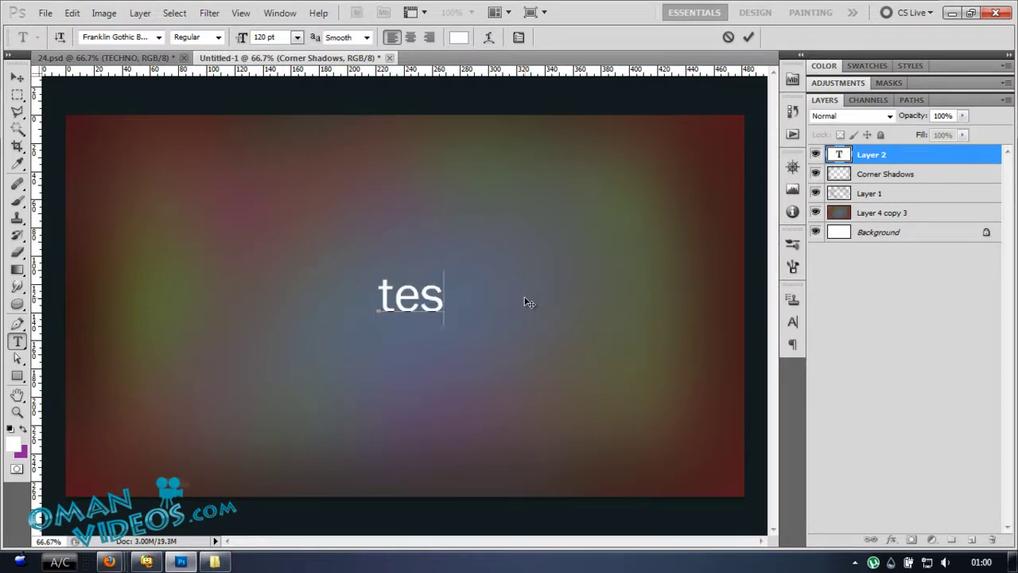
{"action": "key", "text": "ctrl+a"}
{"action": "type", "text": "TE"}
{"action": "key", "text": "ctrl+a"}
{"action": "type", "text": "TEXT"}
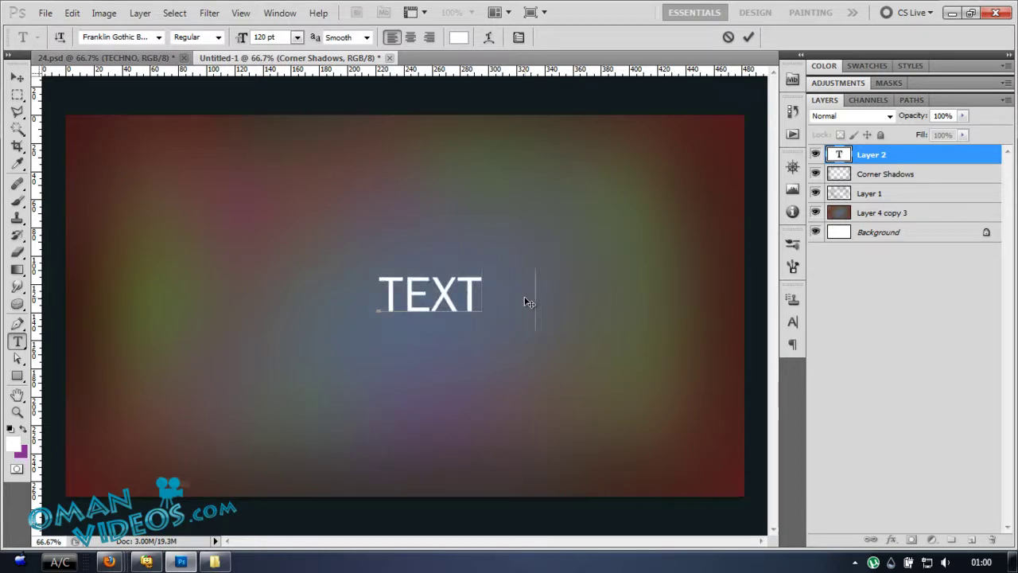
{"action": "type", "text": "EFFECT"}
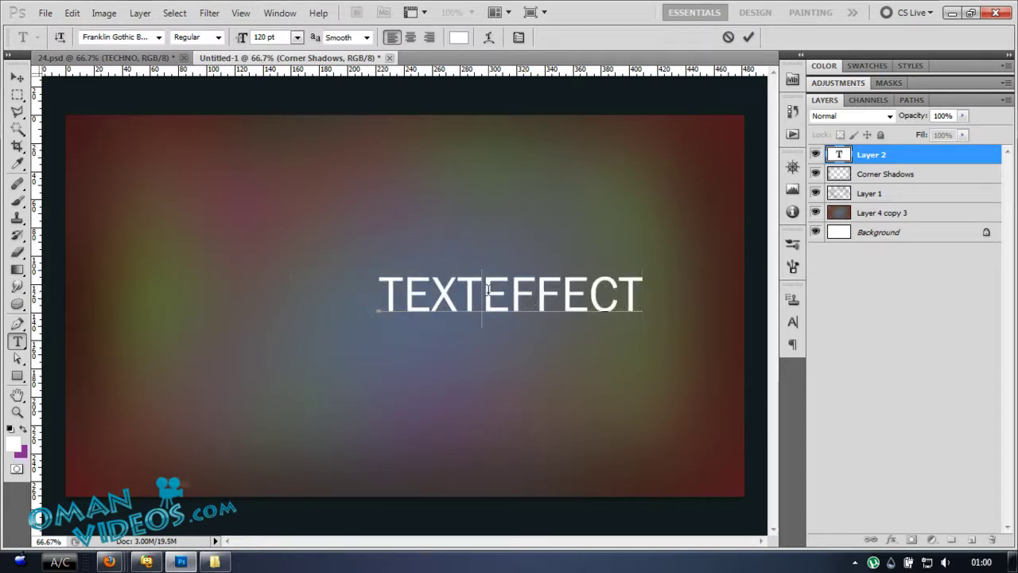
{"action": "left_click", "coordinate": [17, 77]}
{"action": "left_click_drag", "start_coordinate": [595, 320], "coordinate": [496, 312]}
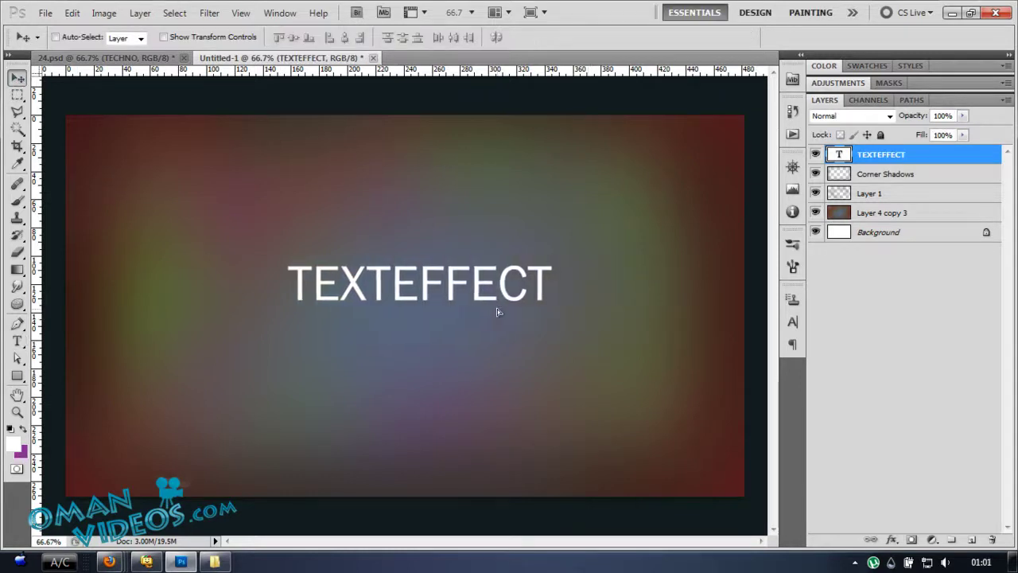
Step: Replace the TEXTEFFECT wording with WORLD and shift the text towards the middle of the canvas
{"action": "key", "text": "t"}
{"action": "left_click_drag", "start_coordinate": [348, 285], "coordinate": [596, 291]}
{"action": "key", "text": "ctrl+a"}
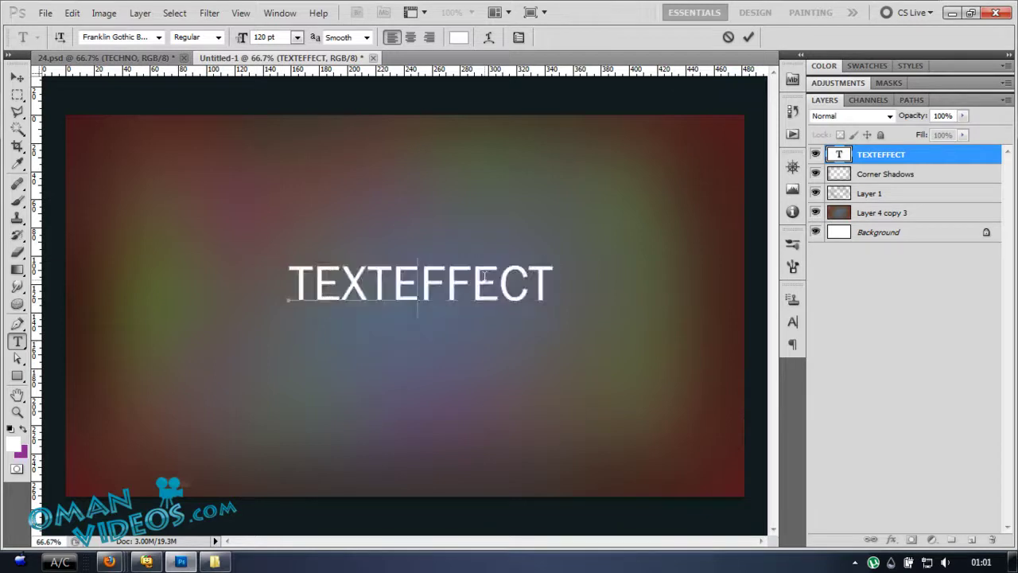
{"action": "type", "text": "WORLD"}
{"action": "key", "text": "ctrl+Return"}
{"action": "key", "text": "v"}
{"action": "key", "text": "ctrl+a"}
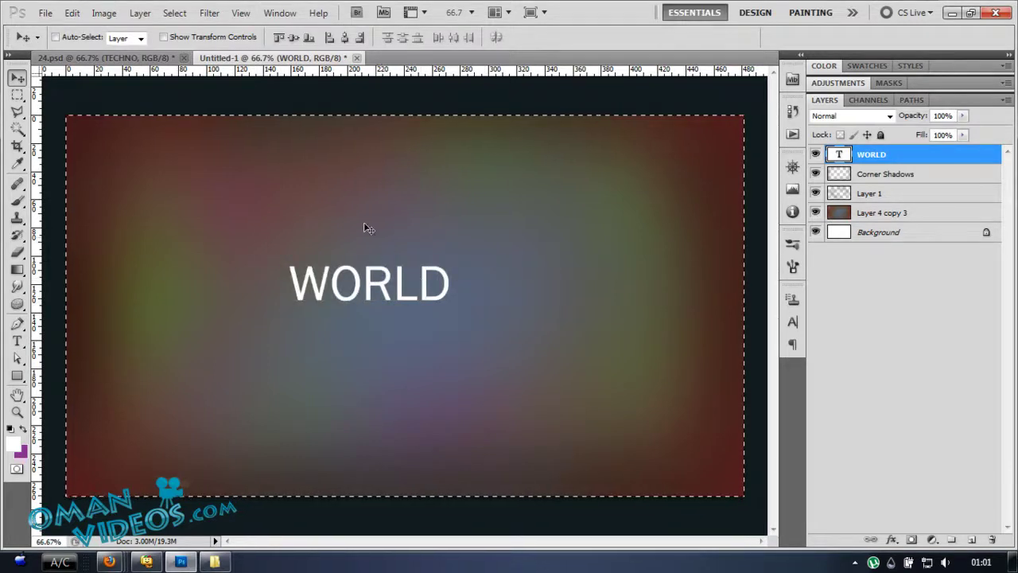
{"action": "key", "text": "ctrl+d"}
{"action": "left_click_drag", "start_coordinate": [348, 257], "coordinate": [383, 264]}
Step: Change the WORLD text's font to Franklin Gothic Demi and move it slightly down
{"action": "key", "text": "t"}
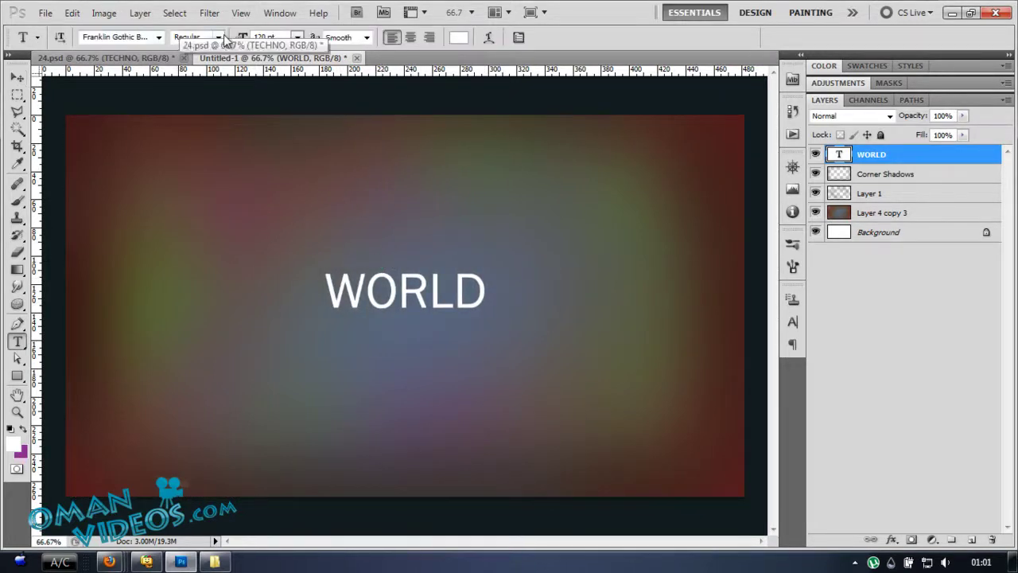
{"action": "left_click", "coordinate": [145, 38]}
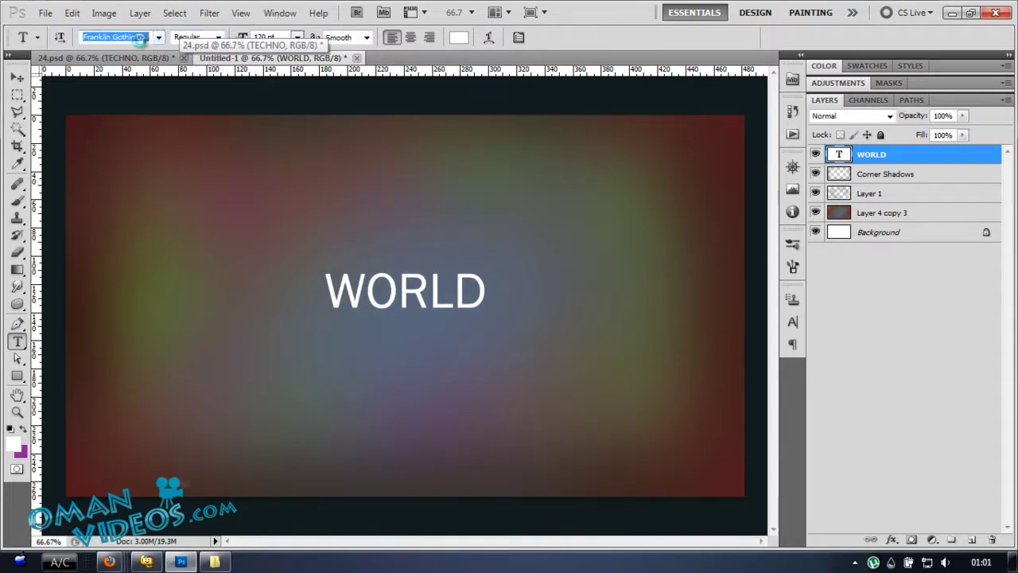
{"action": "key", "text": "Down"}
{"action": "left_click", "coordinate": [17, 77]}
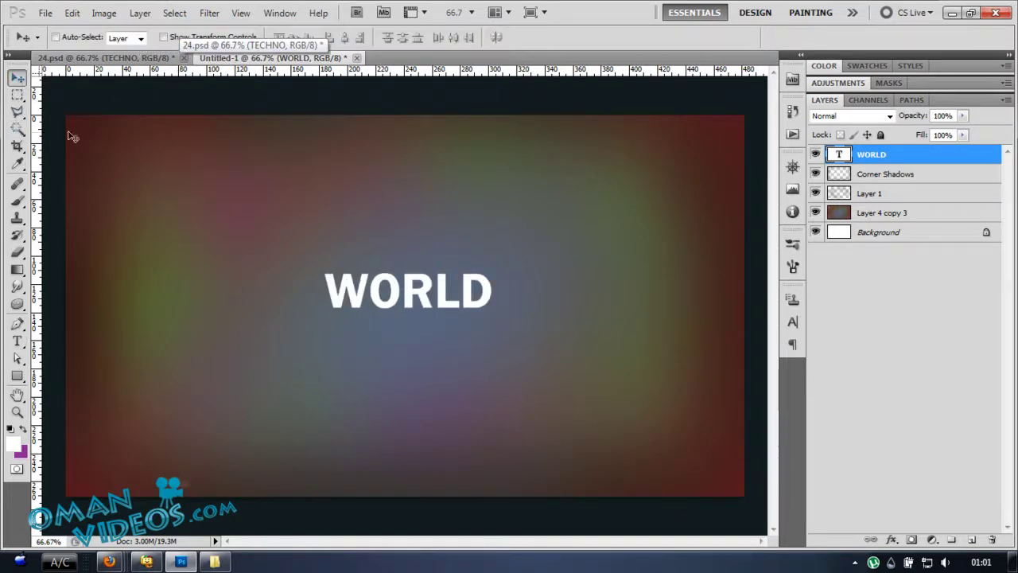
{"action": "left_click_drag", "start_coordinate": [468, 329], "coordinate": [475, 350]}
Step: Set the WORLD text's size to 172 pt and tighten the tracking between all its letters
{"action": "key", "text": "t"}
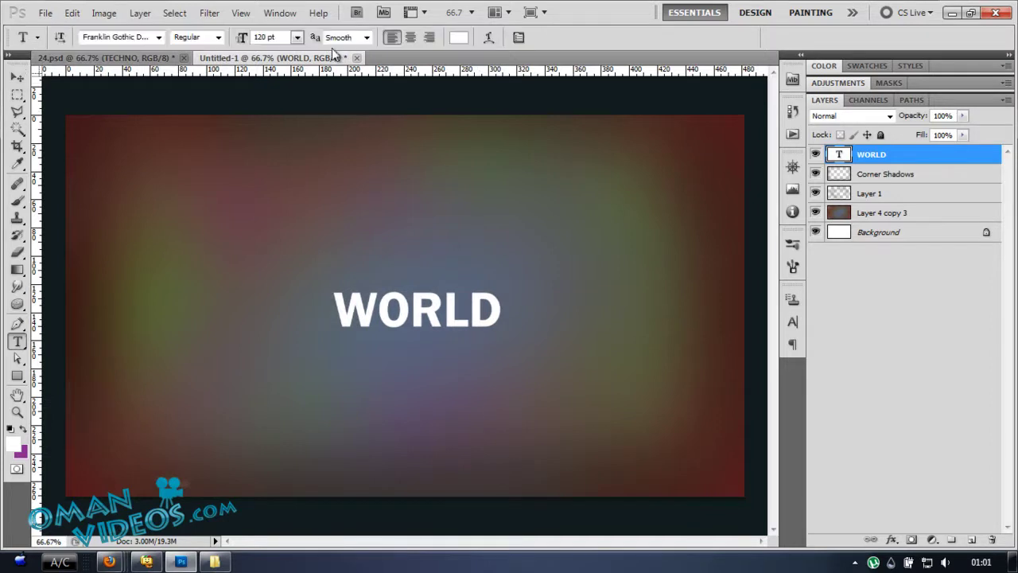
{"action": "left_click_drag", "start_coordinate": [243, 40], "coordinate": [283, 46]}
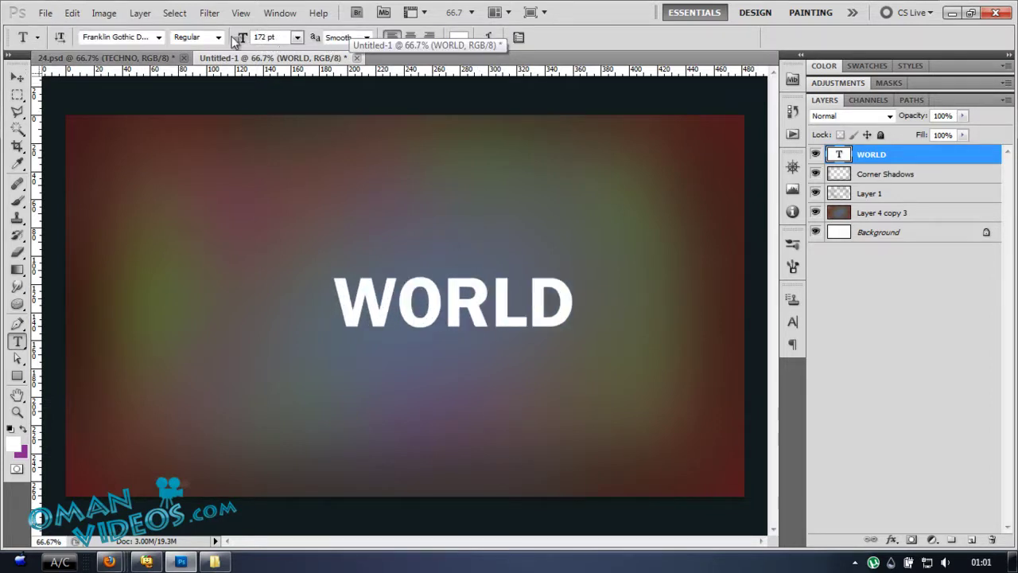
{"action": "left_click_drag", "start_coordinate": [336, 330], "coordinate": [628, 291]}
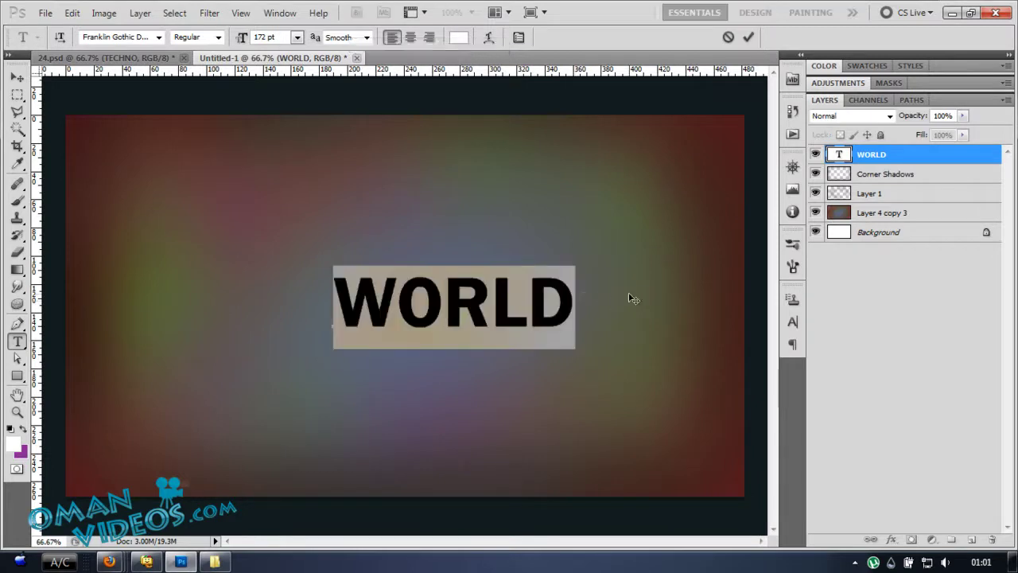
{"action": "key", "text": "alt+Left"}
{"action": "key", "text": "alt+Left"}
{"action": "key", "text": "alt+Left"}
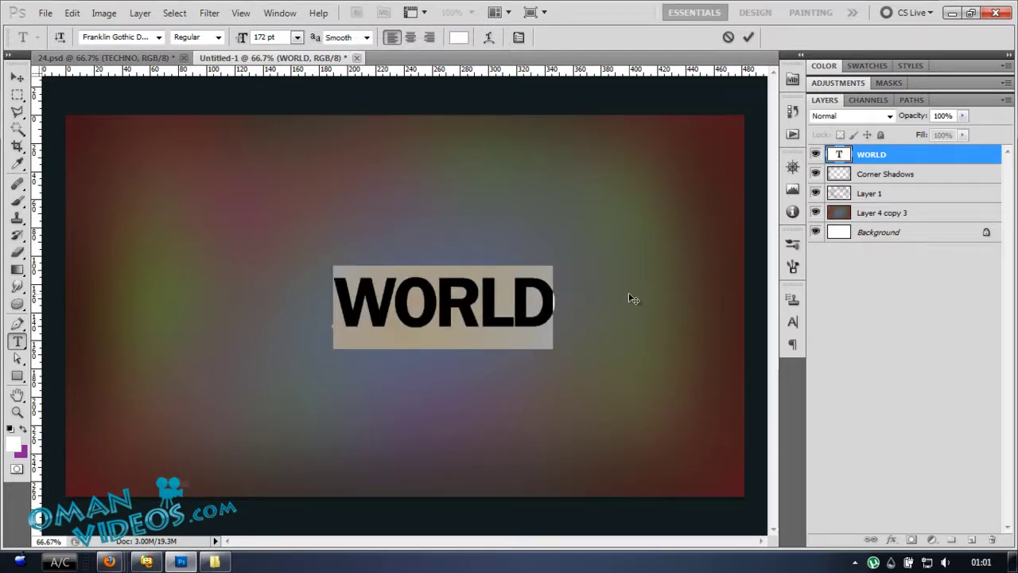
{"action": "key", "text": "ctrl+h"}
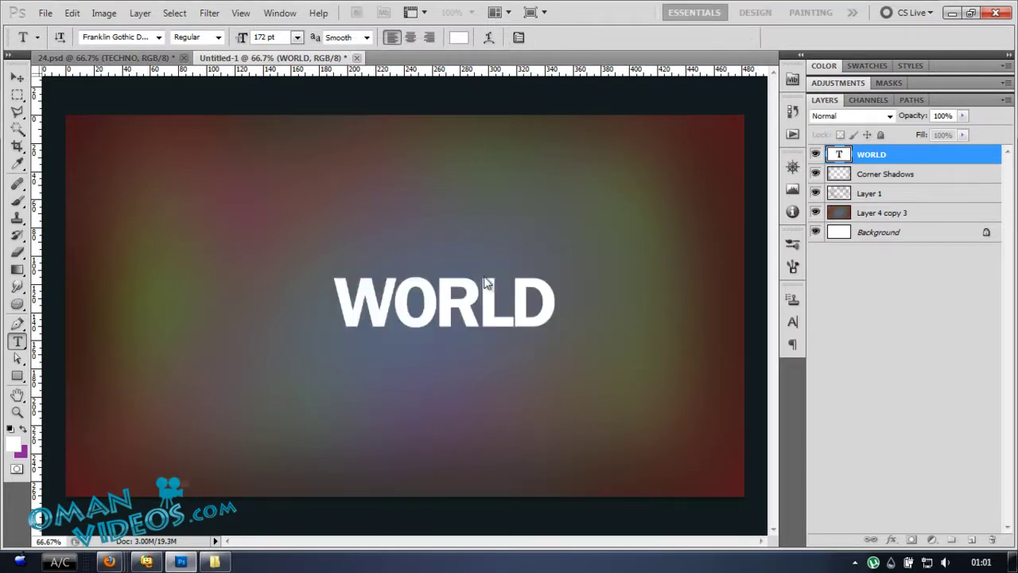
Step: Centre the WORLD text on the canvas both horizontally and vertically
{"action": "left_click", "coordinate": [17, 77]}
{"action": "key", "text": "ctrl+a"}
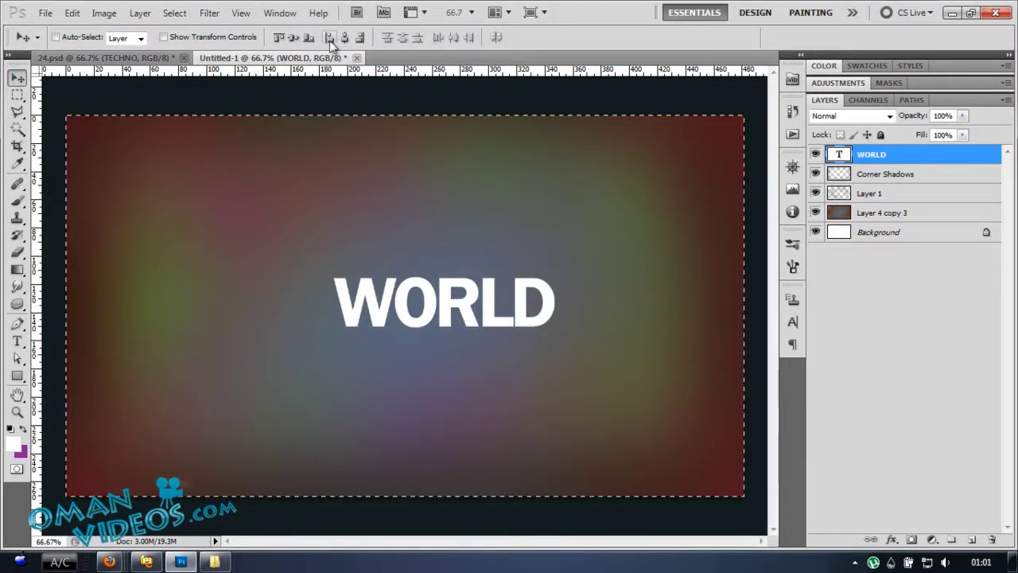
{"action": "left_click", "coordinate": [345, 38]}
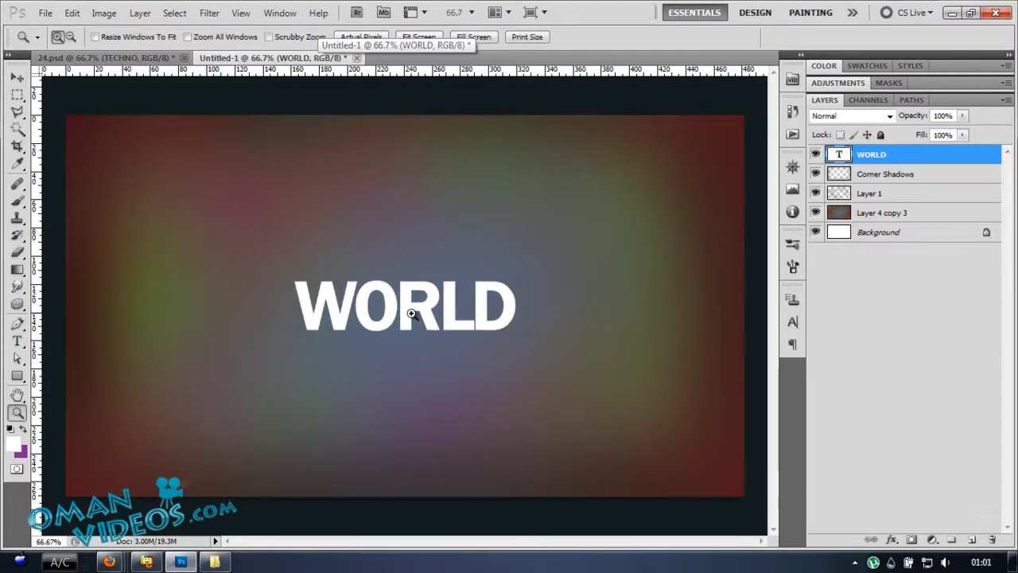
Step: Set the WORLD text layer's opacity to 20%
{"action": "left_click", "coordinate": [408, 304], "text": "ctrl"}
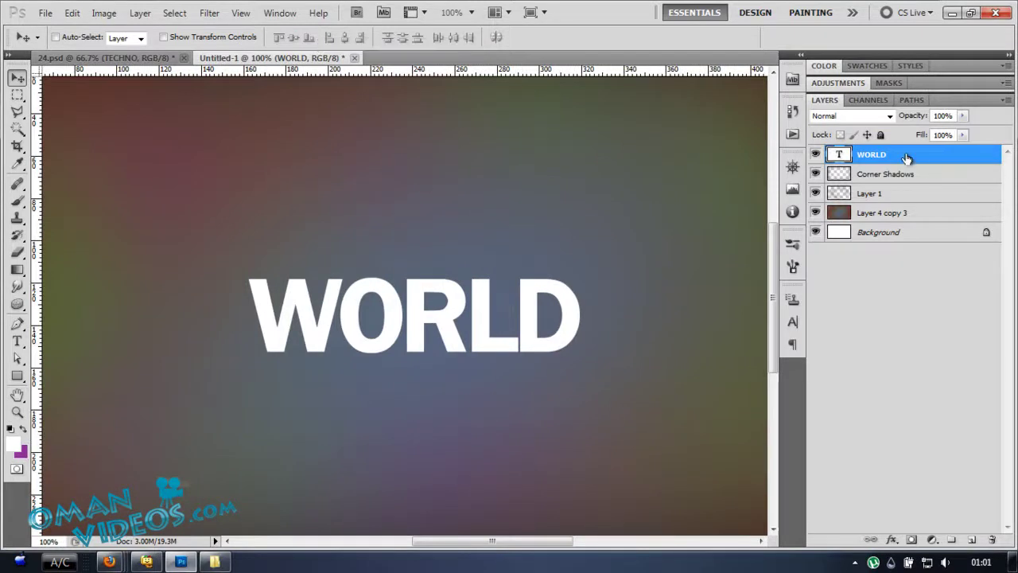
{"action": "left_click", "coordinate": [932, 117]}
{"action": "type", "text": "20"}
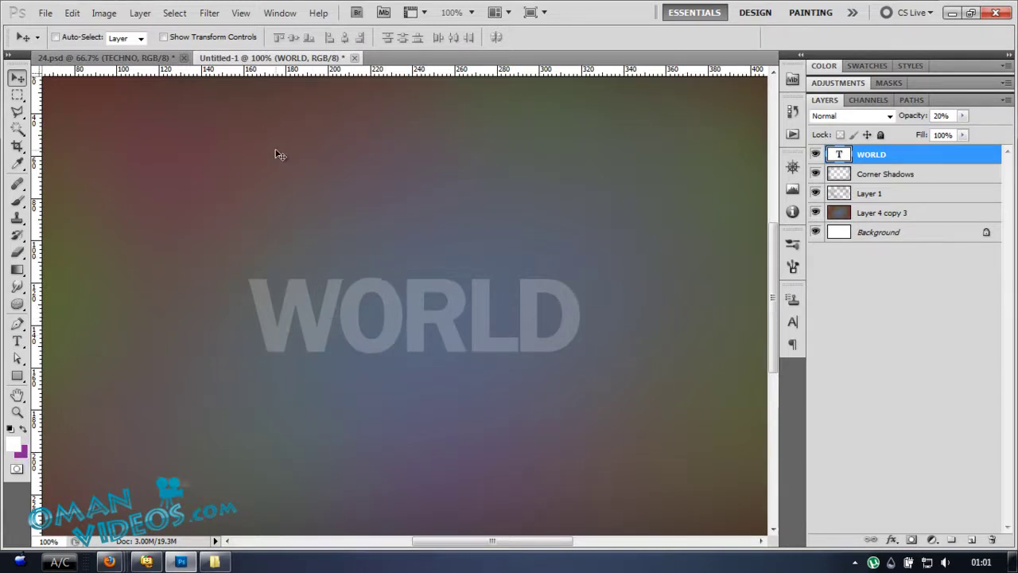
Step: Add a single letter w on its own text layer above WORLD and set its font to Franklin Gothic Book
{"action": "key", "text": "t"}
{"action": "left_click", "coordinate": [342, 200]}
{"action": "type", "text": "W"}
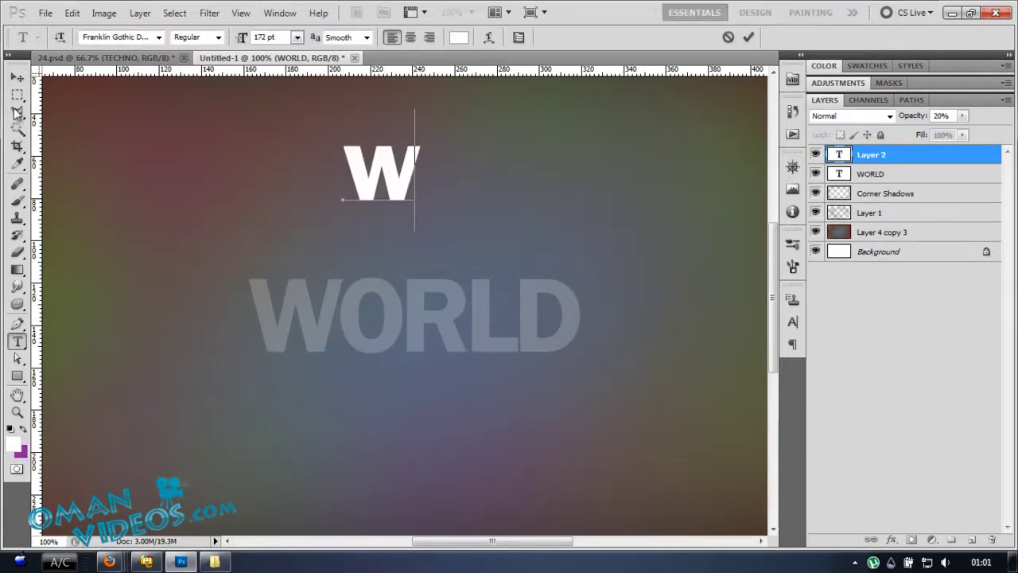
{"action": "left_click", "coordinate": [17, 77]}
{"action": "key", "text": "t"}
{"action": "left_click", "coordinate": [129, 37]}
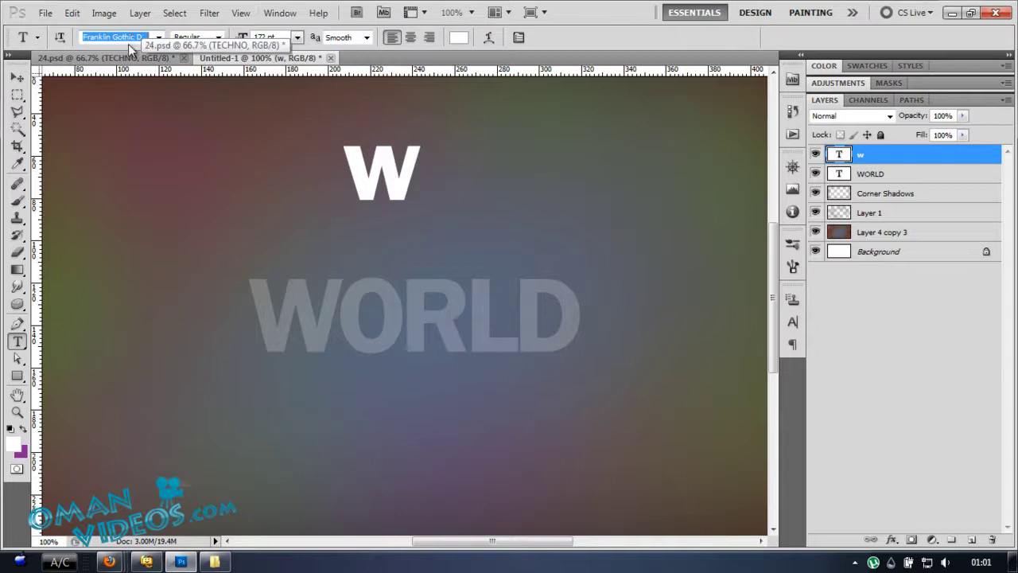
{"action": "key", "text": "Up"}
Step: Move the letter w slightly down and left until it sits above the first letter of WORLD
{"action": "left_click", "coordinate": [16, 77]}
{"action": "key", "text": "shift+Down"}
{"action": "key", "text": "shift+Left"}
{"action": "key", "text": "shift+Left"}
{"action": "key", "text": "shift+Left"}
{"action": "key", "text": "shift+Left"}
{"action": "key", "text": "shift+Left"}
{"action": "key", "text": "shift+Left"}
{"action": "key", "text": "shift+Left"}
{"action": "key", "text": "shift+Left"}
{"action": "key", "text": "shift+Left"}
{"action": "key", "text": "shift+Left"}
{"action": "key", "text": "shift+Left"}
{"action": "key", "text": "shift+Left"}
{"action": "key", "text": "shift+Left"}
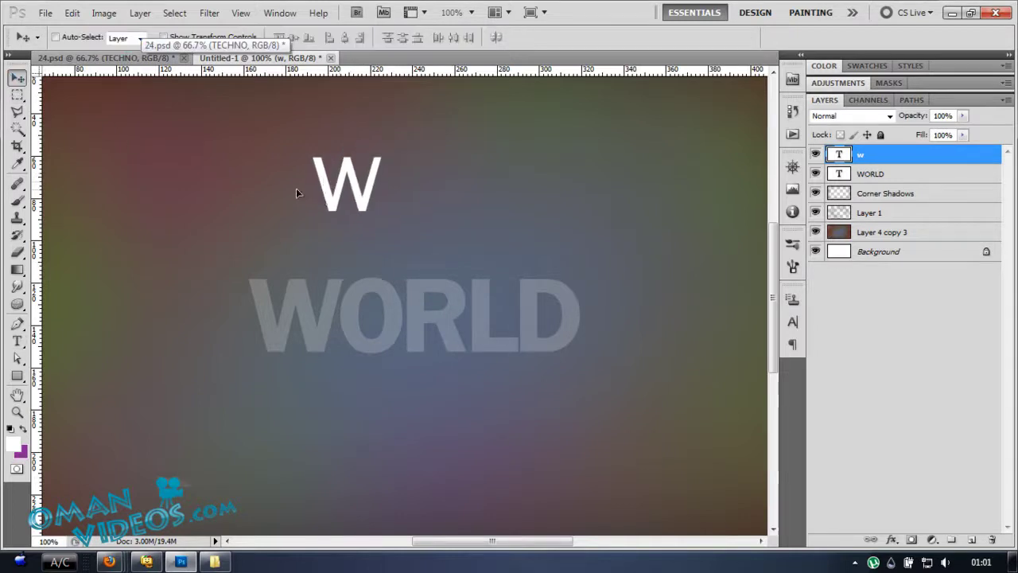
Step: Add the letter o on its own text layer beside the separate w
{"action": "key", "text": "t"}
{"action": "left_click", "coordinate": [374, 185]}
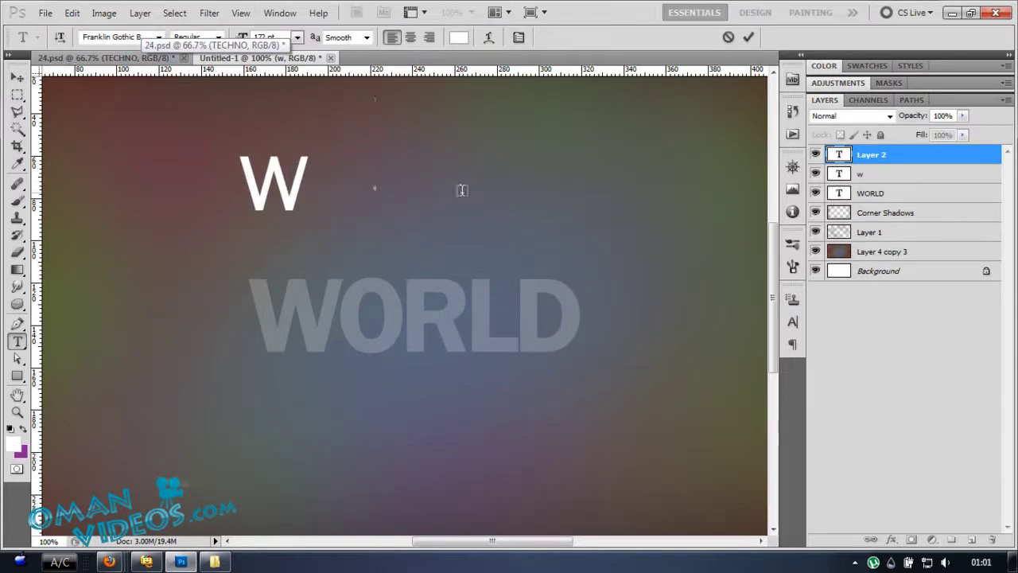
{"action": "type", "text": "O"}
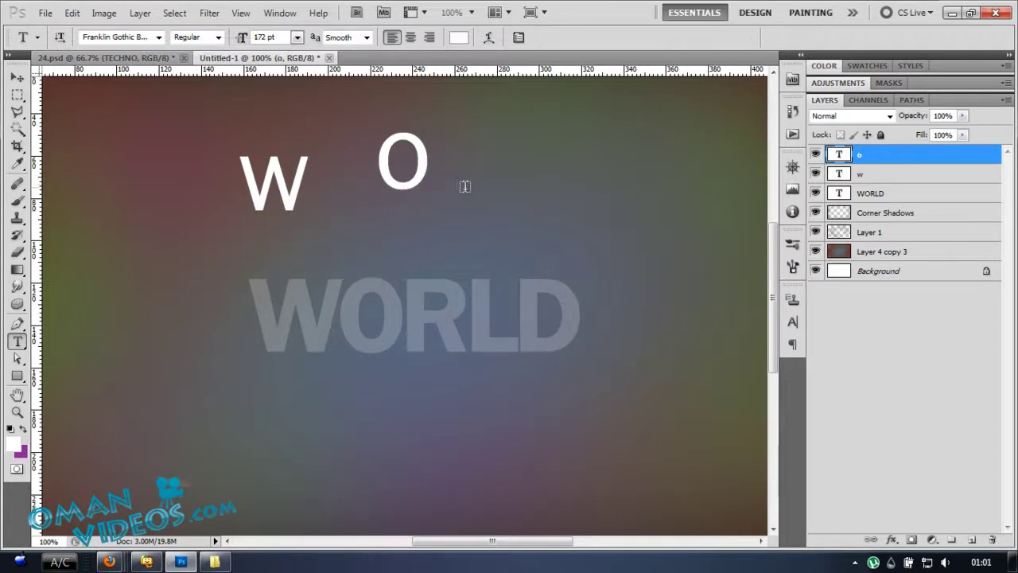
Step: Add a separate text layer beside the o and correct its content to a capital R
{"action": "left_click", "coordinate": [467, 191]}
{"action": "type", "text": "l"}
{"action": "key", "text": "BackSpace"}
{"action": "type", "text": "r."}
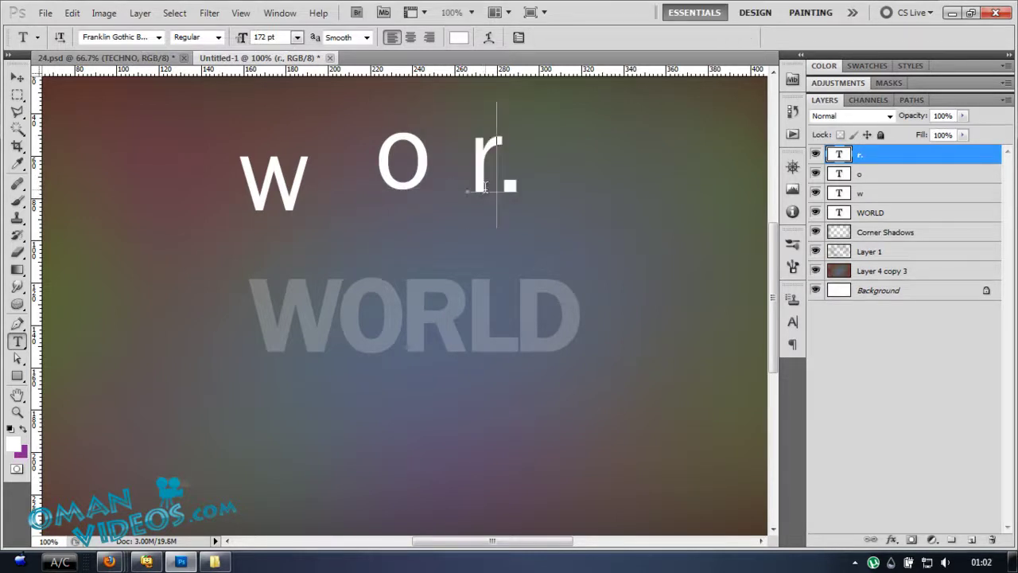
{"action": "left_click_drag", "start_coordinate": [498, 190], "coordinate": [485, 187]}
{"action": "key", "text": "Right"}
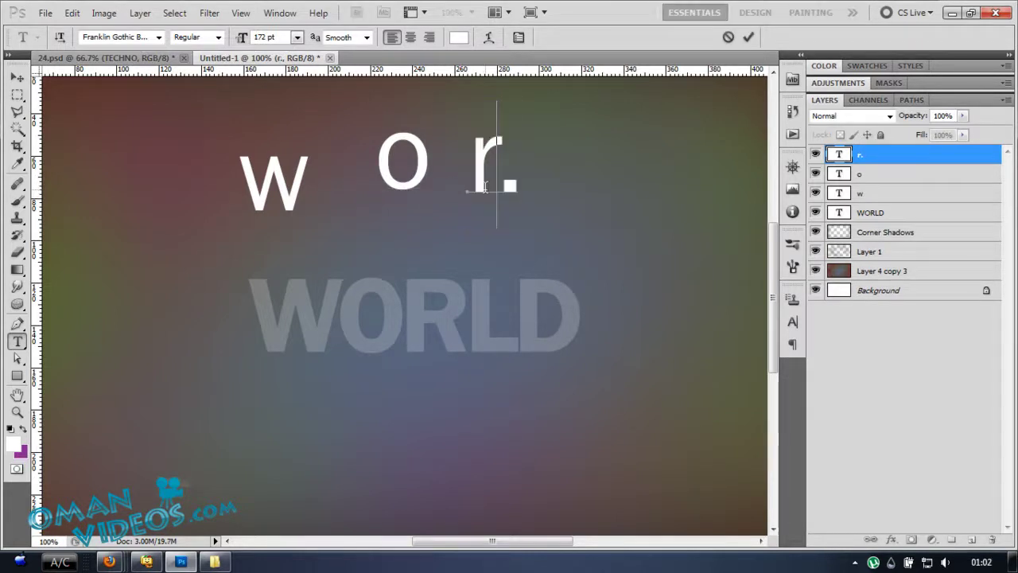
{"action": "key", "text": "BackSpace"}
{"action": "key", "text": "ctrl+Return"}
{"action": "double_click", "coordinate": [485, 188]}
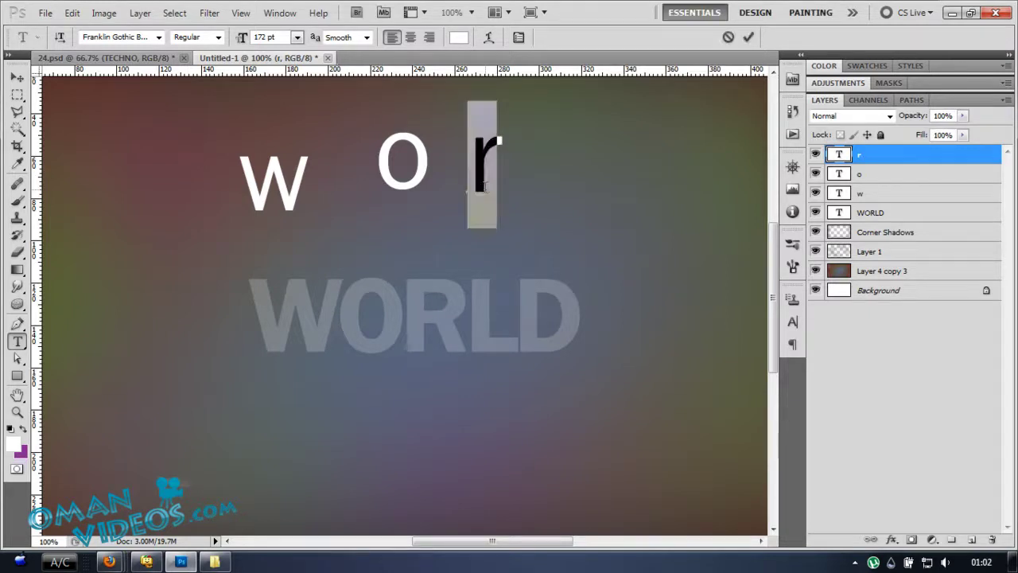
{"action": "type", "text": "R"}
{"action": "key", "text": "ctrl+Return"}
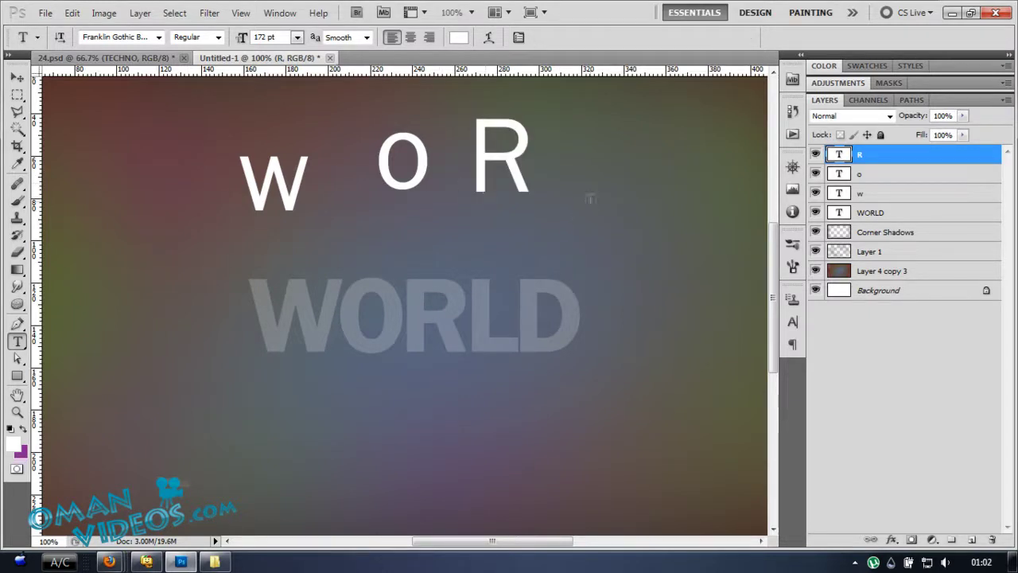
Step: Add a capital L on its own text layer beside the R
{"action": "left_click", "coordinate": [590, 199]}
{"action": "type", "text": "L"}
{"action": "key", "text": "ctrl+Return"}
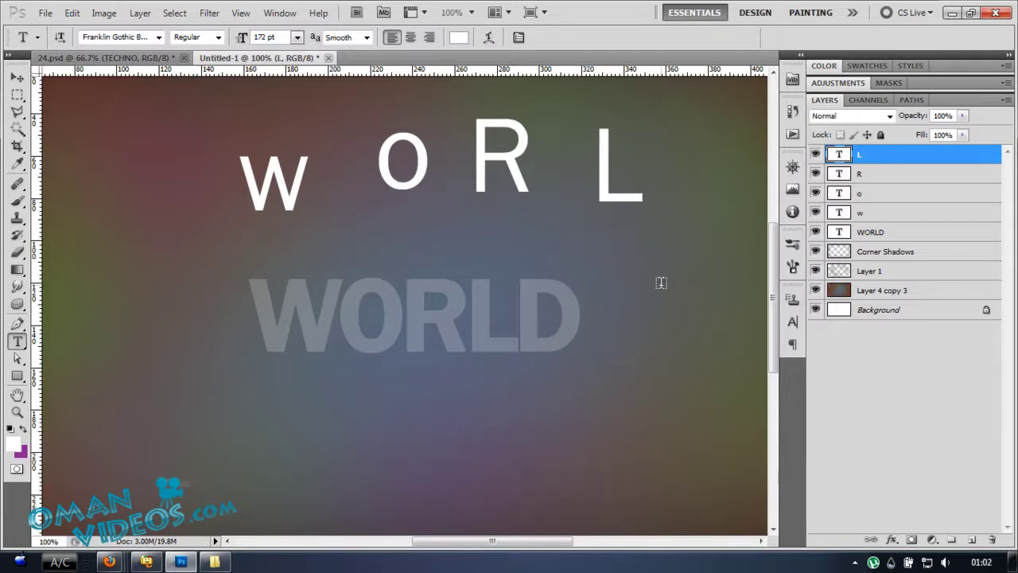
Step: Add a capital D on its own text layer beside the L
{"action": "left_click", "coordinate": [685, 280]}
{"action": "type", "text": "D"}
{"action": "left_click", "coordinate": [750, 39]}
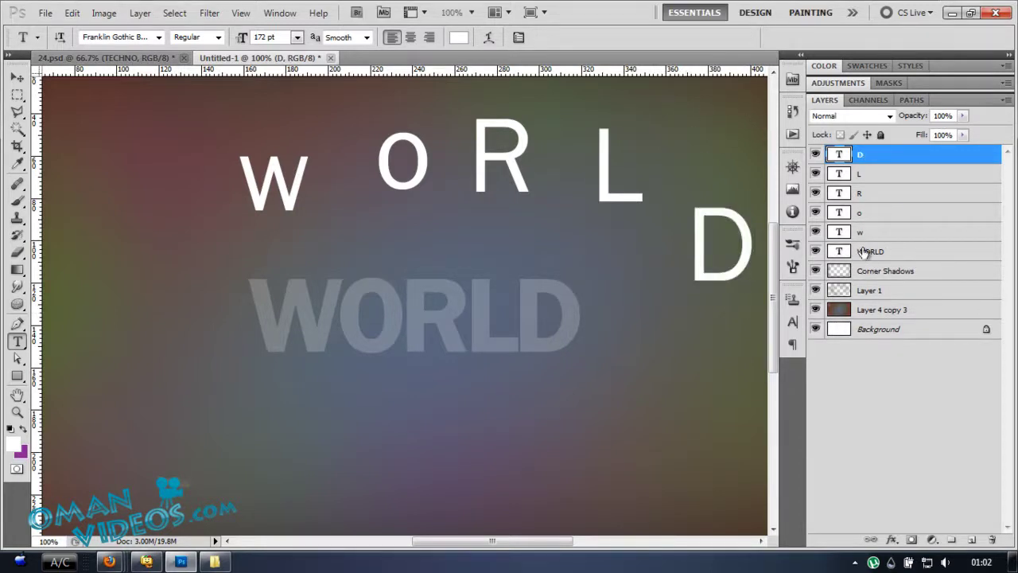
Step: Move the w onto the guide's W, and shift the other four letters together until the o sits over the guide's O
{"action": "left_click", "coordinate": [867, 231]}
{"action": "key", "text": "v"}
{"action": "left_click_drag", "start_coordinate": [284, 200], "coordinate": [305, 324]}
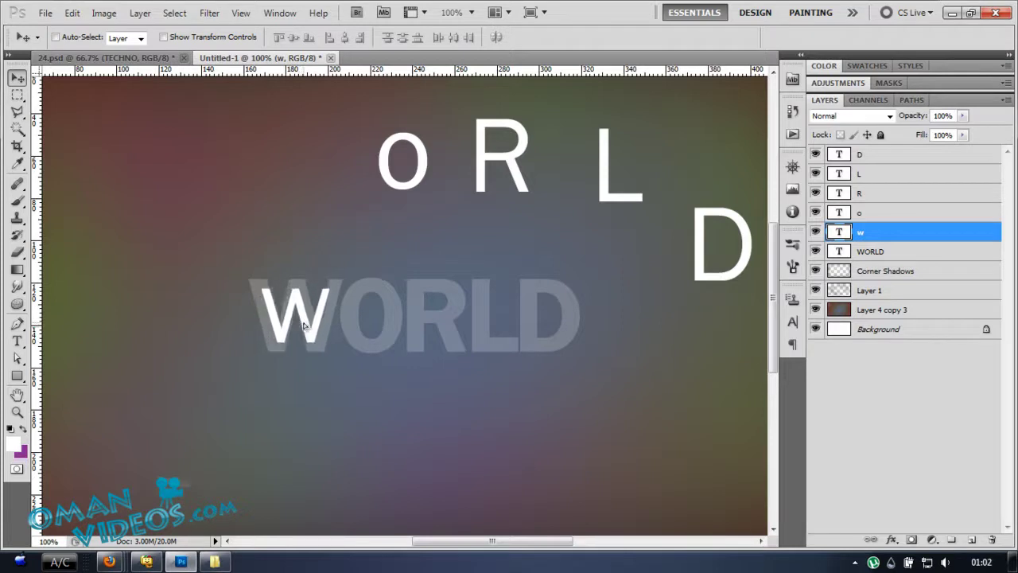
{"action": "left_click", "coordinate": [863, 212]}
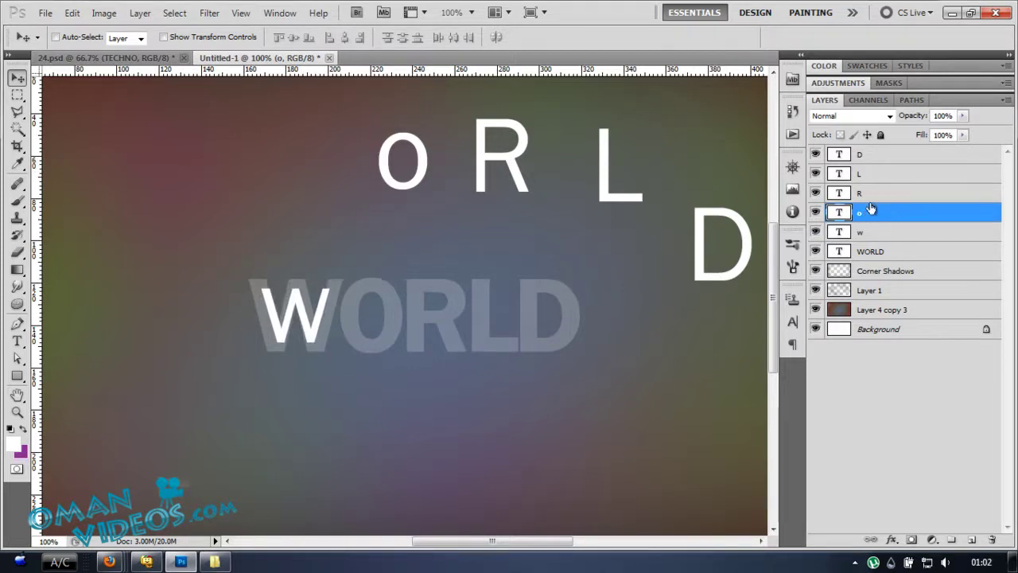
{"action": "left_click", "coordinate": [872, 167], "text": "shift"}
{"action": "left_click_drag", "start_coordinate": [512, 150], "coordinate": [480, 300]}
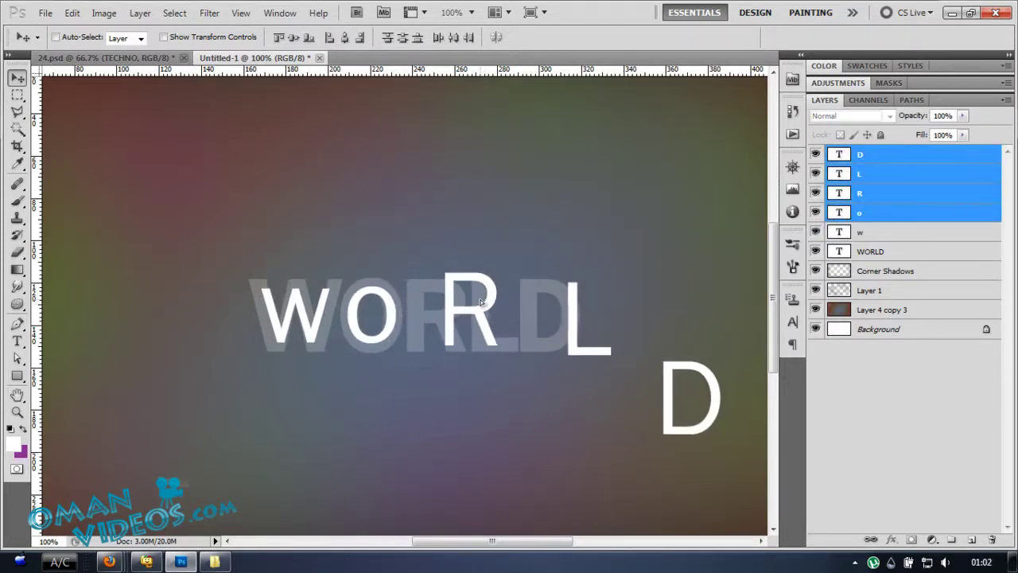
Step: Move the R, L and D together to the left until the R lies over the guide's R
{"action": "left_click", "coordinate": [888, 216], "text": "ctrl"}
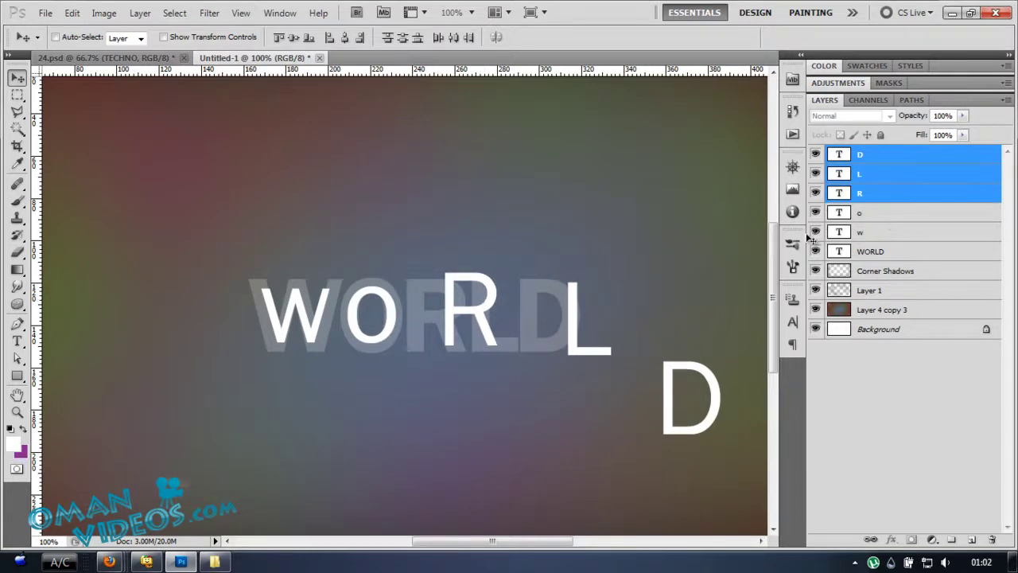
{"action": "key", "text": "shift+Left"}
{"action": "key", "text": "shift+Left"}
{"action": "key", "text": "shift+Left"}
{"action": "key", "text": "shift+Left"}
Step: Position the L and the D over their matching letters in the faint WORLD guide
{"action": "left_click", "coordinate": [895, 193], "text": "ctrl"}
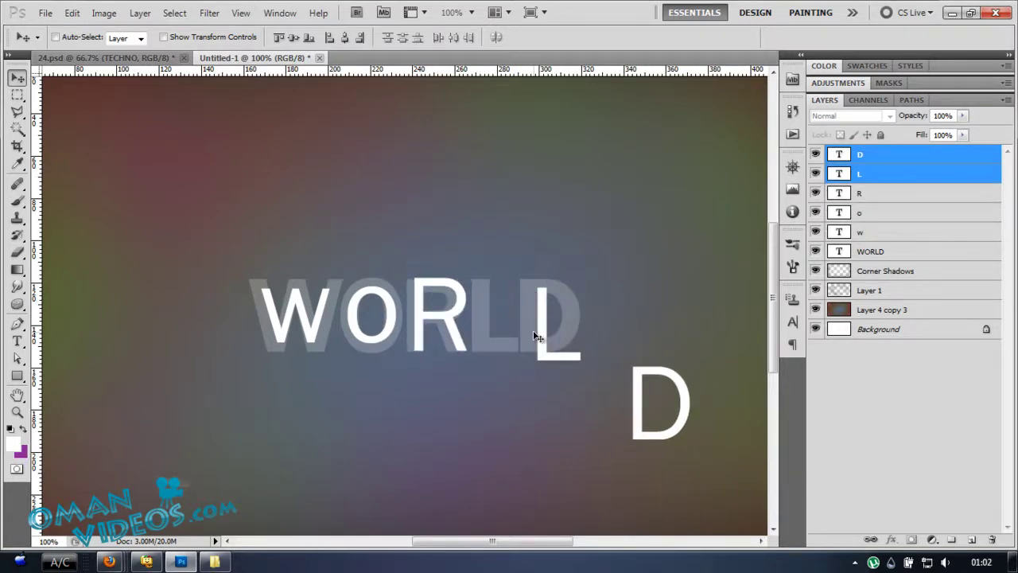
{"action": "left_click_drag", "start_coordinate": [536, 336], "coordinate": [474, 325]}
{"action": "left_click", "coordinate": [861, 175], "text": "ctrl"}
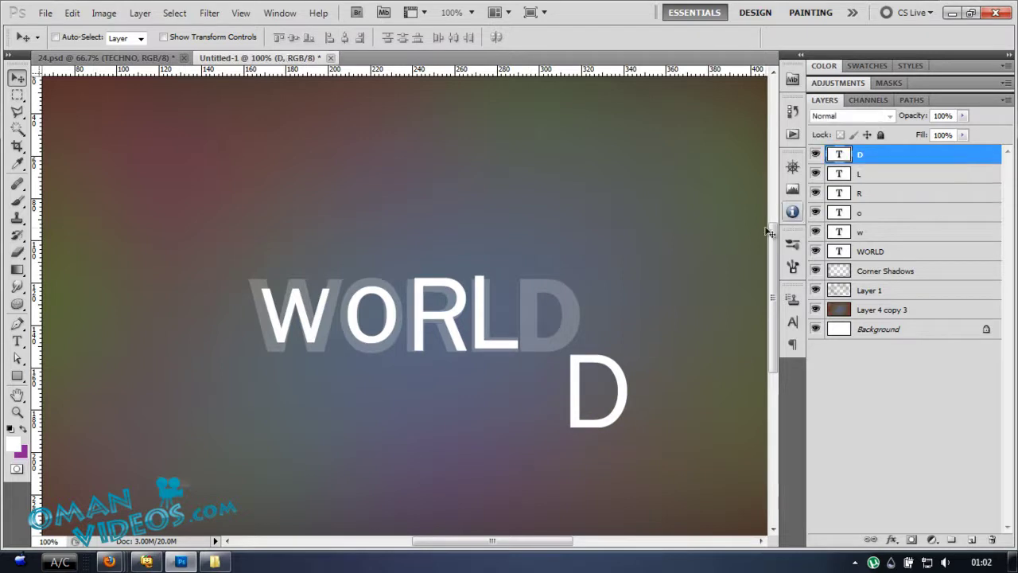
{"action": "left_click_drag", "start_coordinate": [567, 367], "coordinate": [517, 292]}
Step: Replace the lowercase o with a capital O and lower it onto the guide's O
{"action": "key", "text": "t"}
{"action": "left_click", "coordinate": [376, 310]}
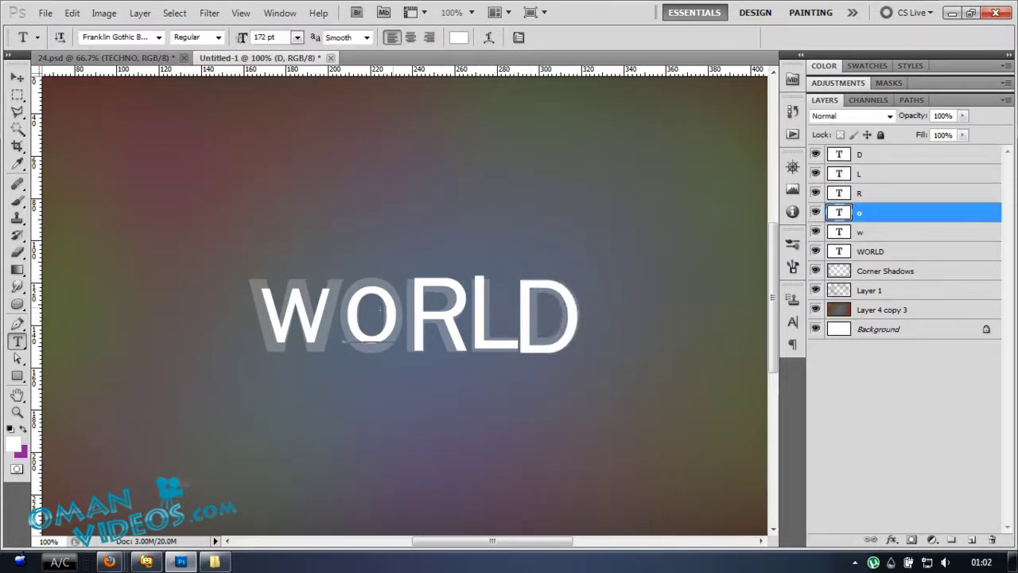
{"action": "double_click", "coordinate": [375, 310]}
{"action": "type", "text": "O"}
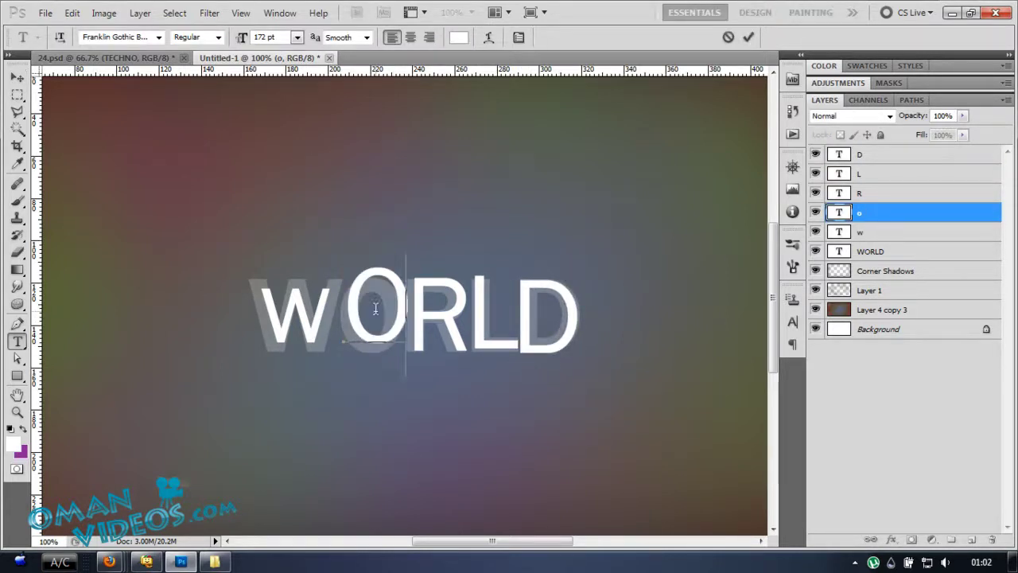
{"action": "left_click", "coordinate": [17, 77]}
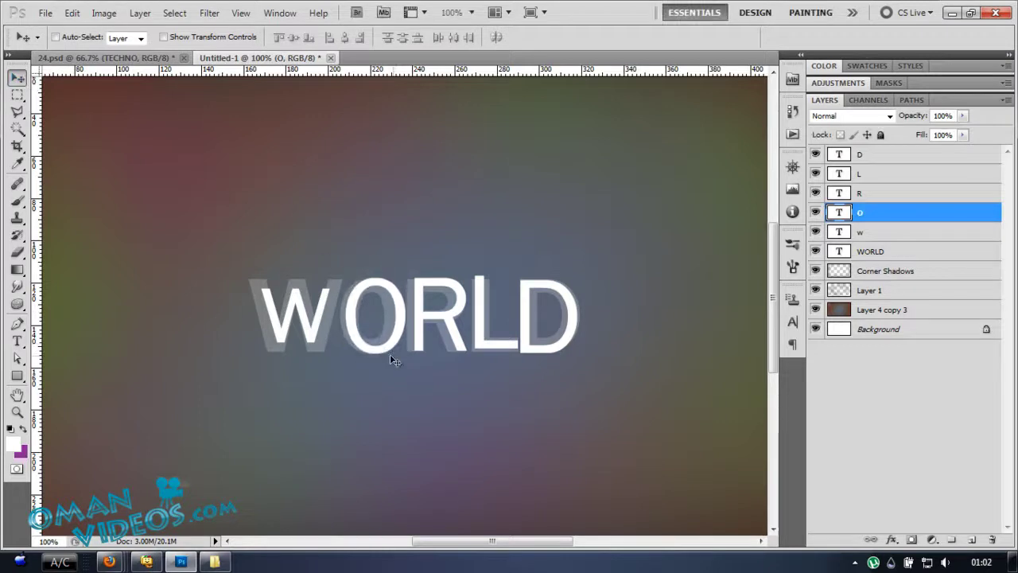
Step: Replace the lowercase w with a capital W and shift it down and left onto the guide's W
{"action": "key", "text": "t"}
{"action": "double_click", "coordinate": [295, 318]}
{"action": "type", "text": "W"}
{"action": "left_click", "coordinate": [17, 77]}
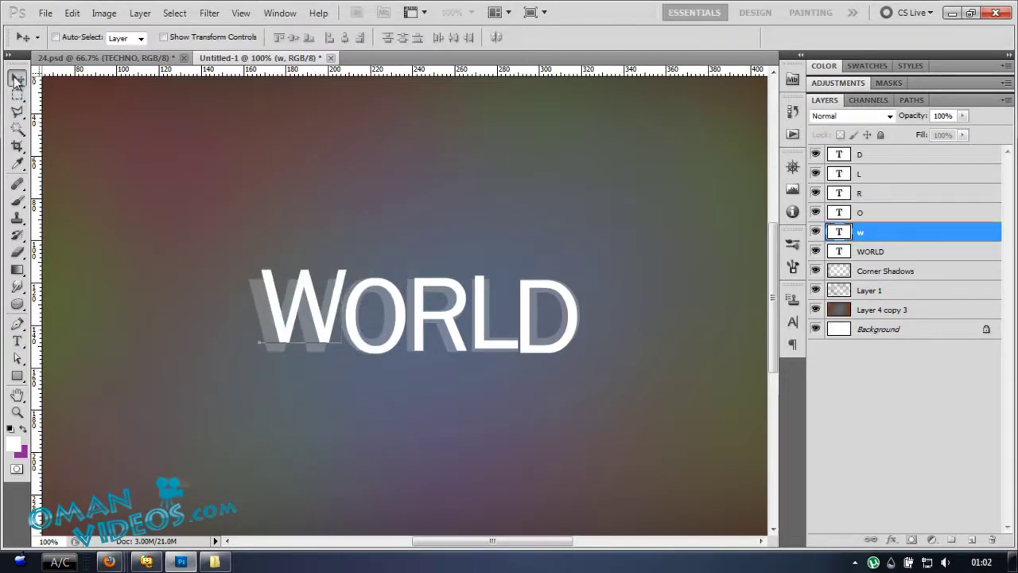
{"action": "key", "text": "Left"}
{"action": "key", "text": "Left"}
{"action": "key", "text": "Left"}
{"action": "key", "text": "Left"}
{"action": "key", "text": "Left"}
{"action": "key", "text": "Left"}
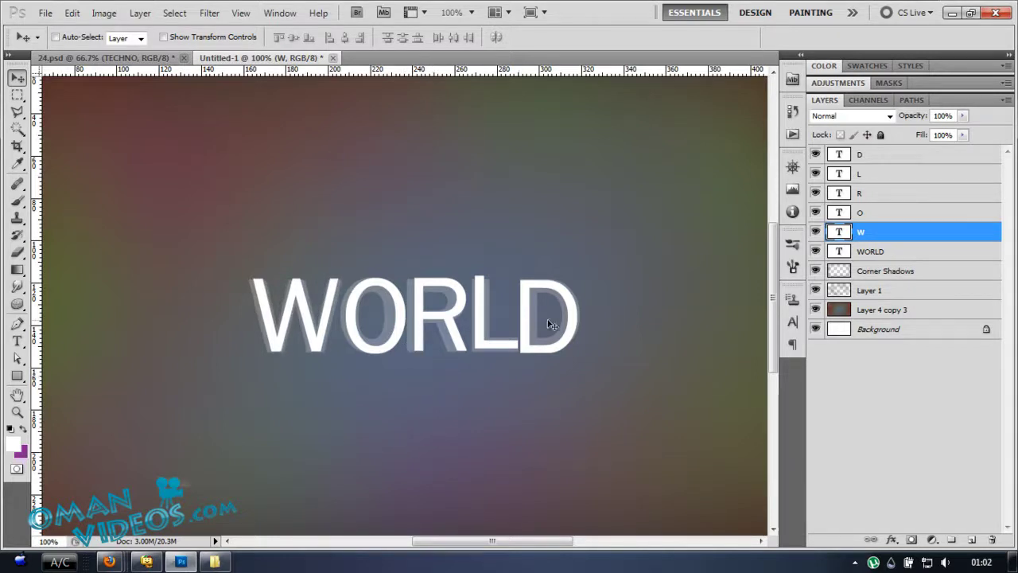
Step: Align the five separate letter layers W, O, R, L and D by their vertical centers
{"action": "left_click", "coordinate": [871, 159], "text": "shift"}
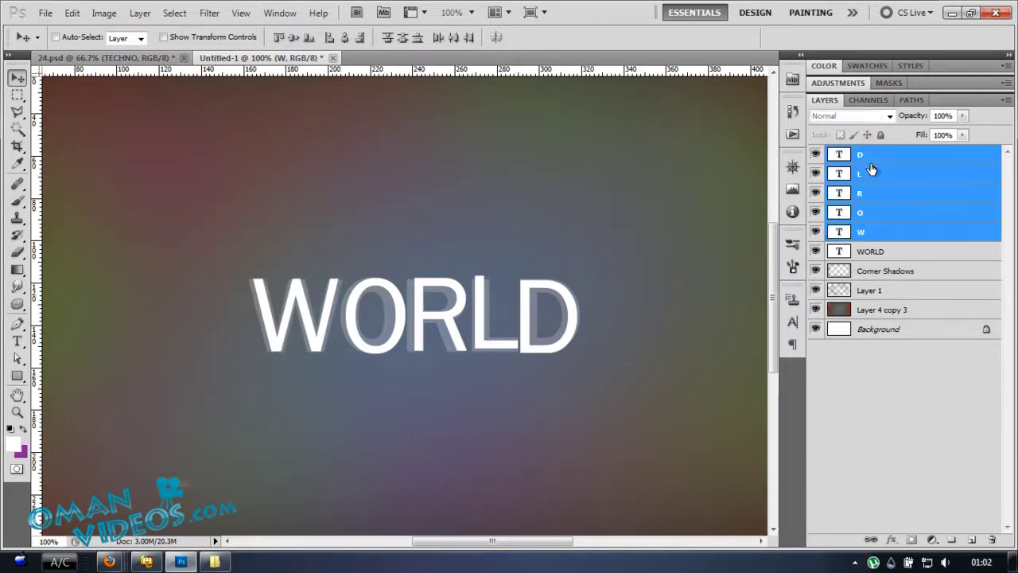
{"action": "left_click", "coordinate": [344, 38]}
{"action": "left_click", "coordinate": [292, 38]}
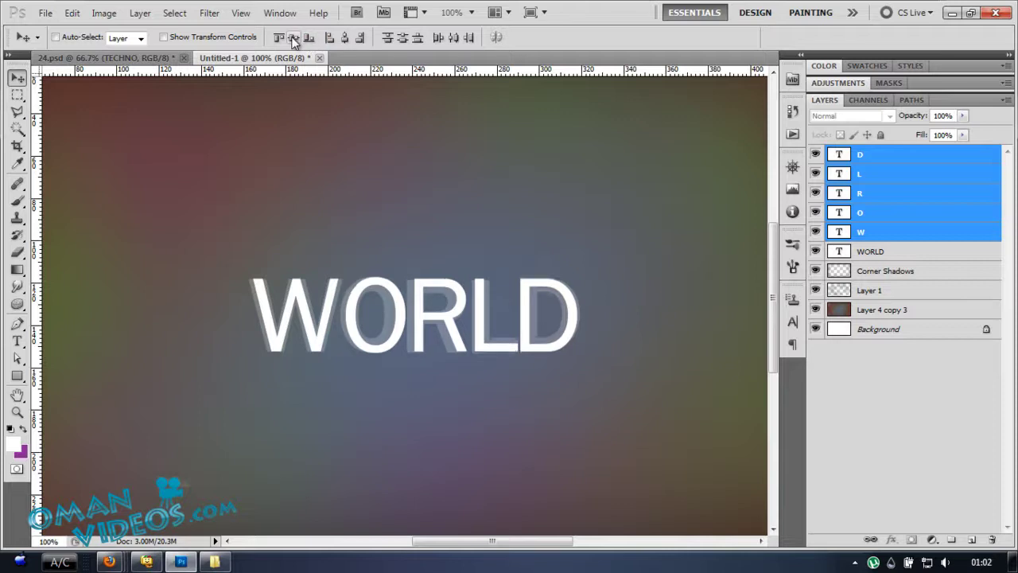
Step: Nudge the O and R slightly left and the L and D slightly right to even out the letter spacing
{"action": "left_click", "coordinate": [873, 213]}
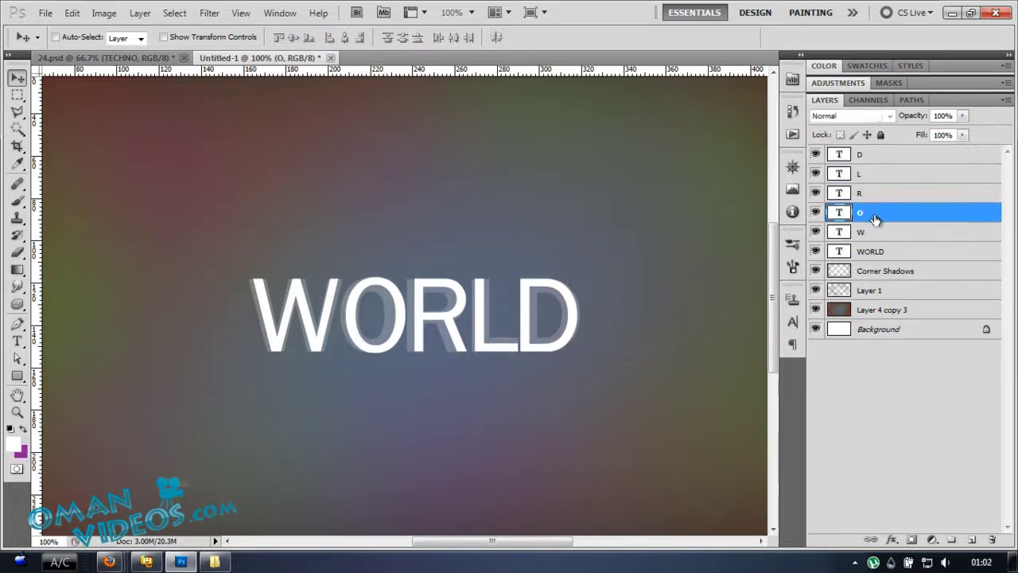
{"action": "left_click", "coordinate": [888, 179]}
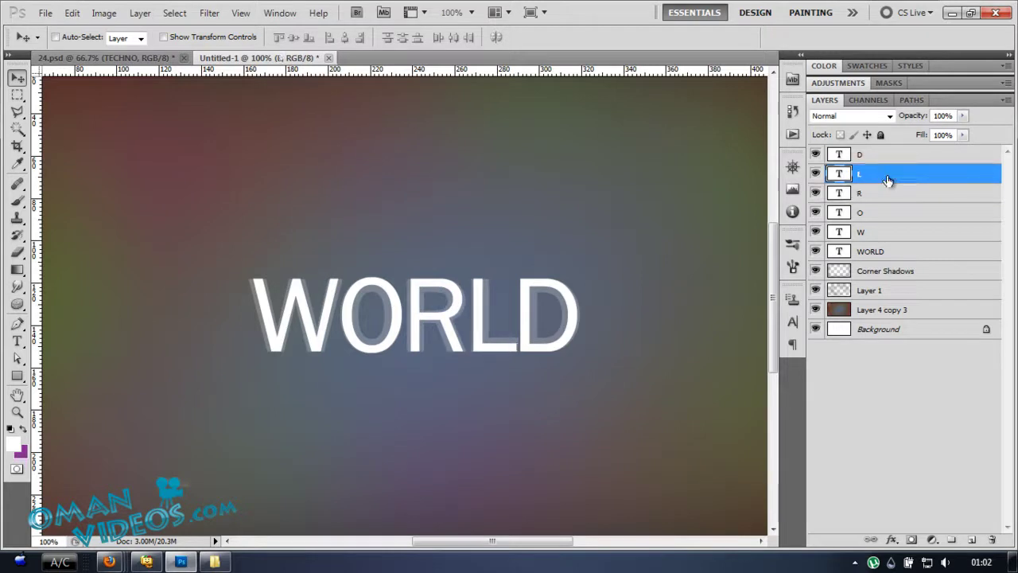
{"action": "left_click", "coordinate": [875, 160]}
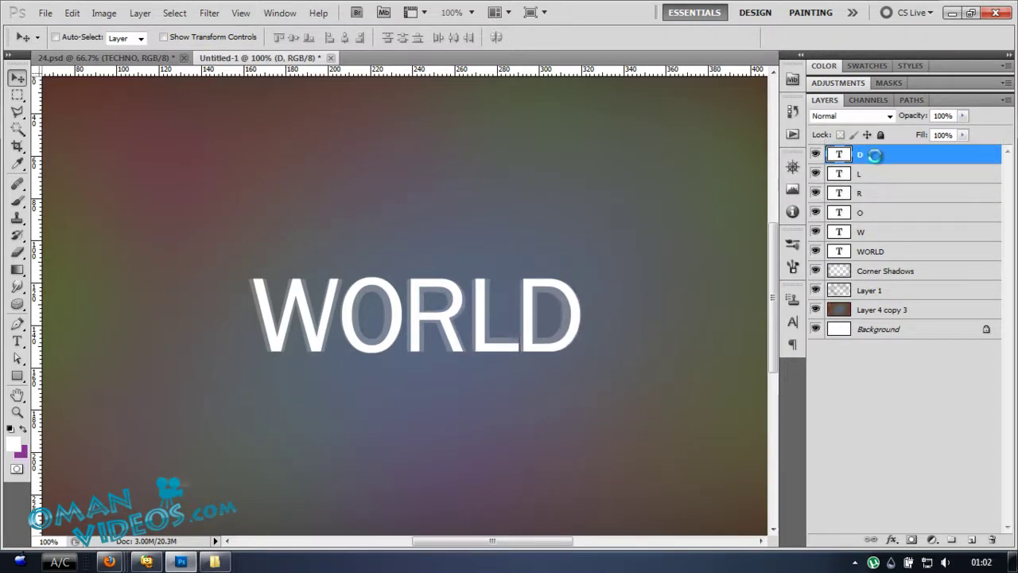
Step: Set the vertical scale of all five separate letters to 75% and move them slightly up to centre them on the guide
{"action": "left_click", "coordinate": [856, 234], "text": "shift"}
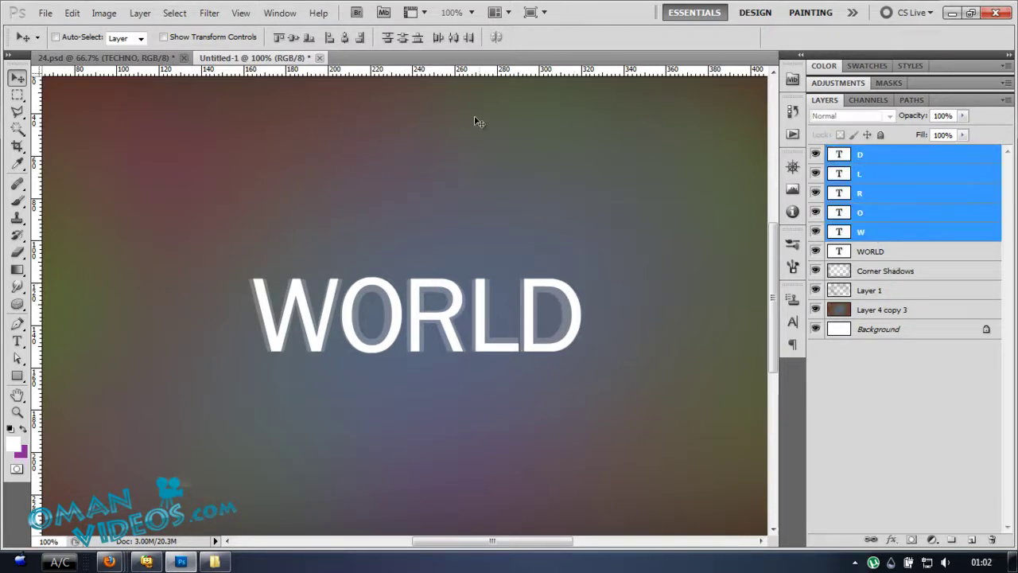
{"action": "left_click", "coordinate": [17, 340]}
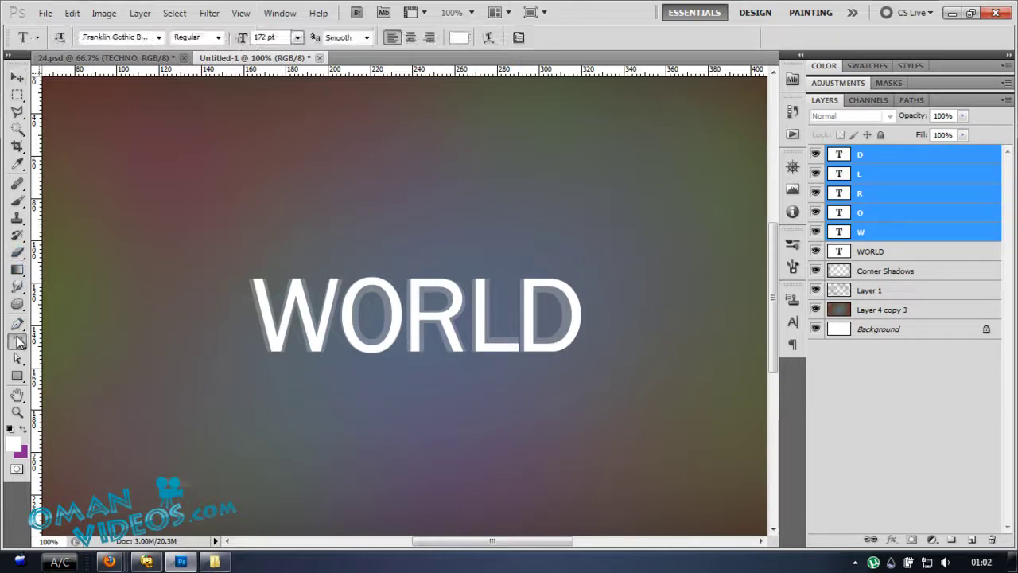
{"action": "left_click", "coordinate": [517, 40]}
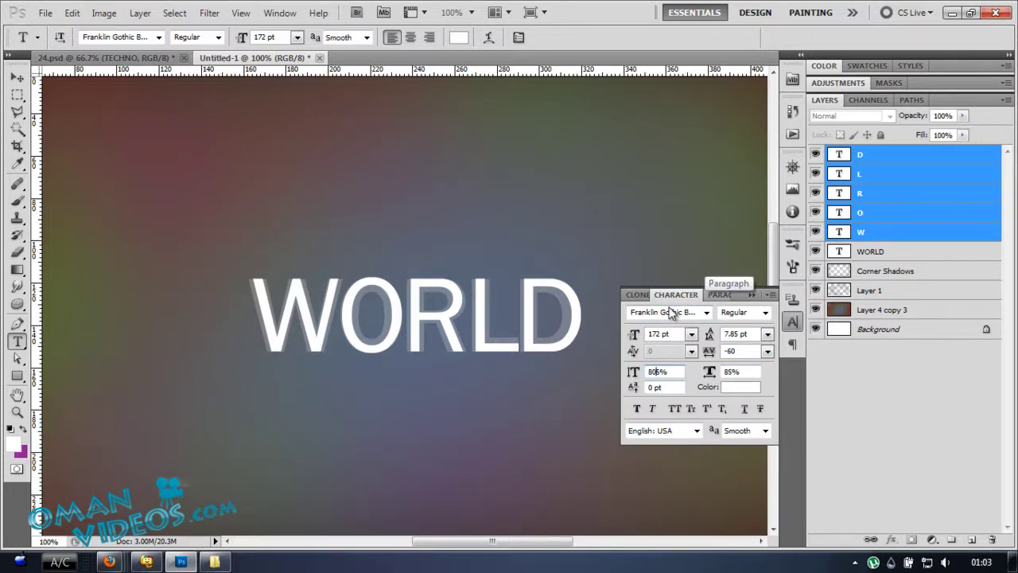
{"action": "key", "text": "ctrl+Right"}
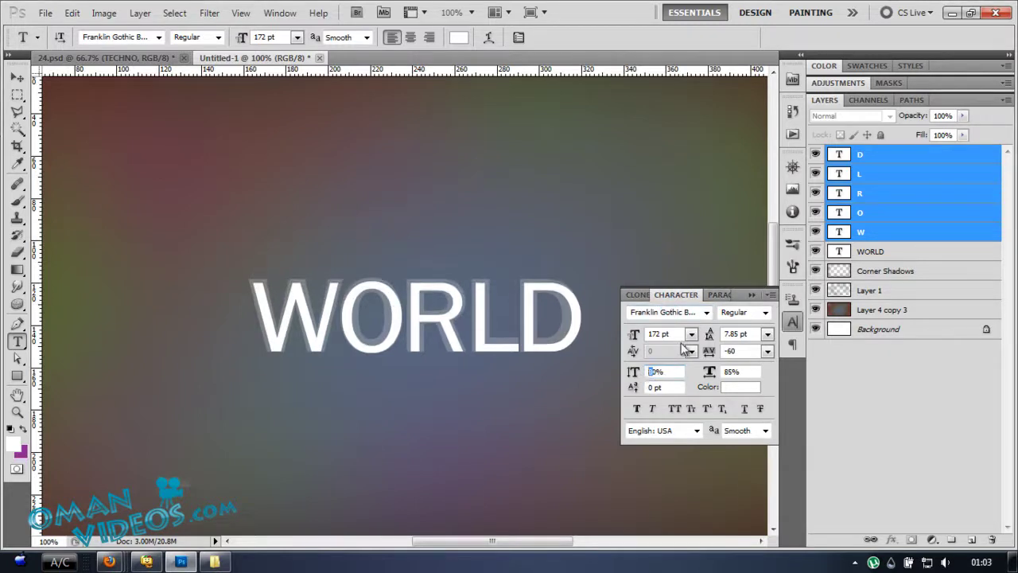
{"action": "left_click", "coordinate": [735, 373]}
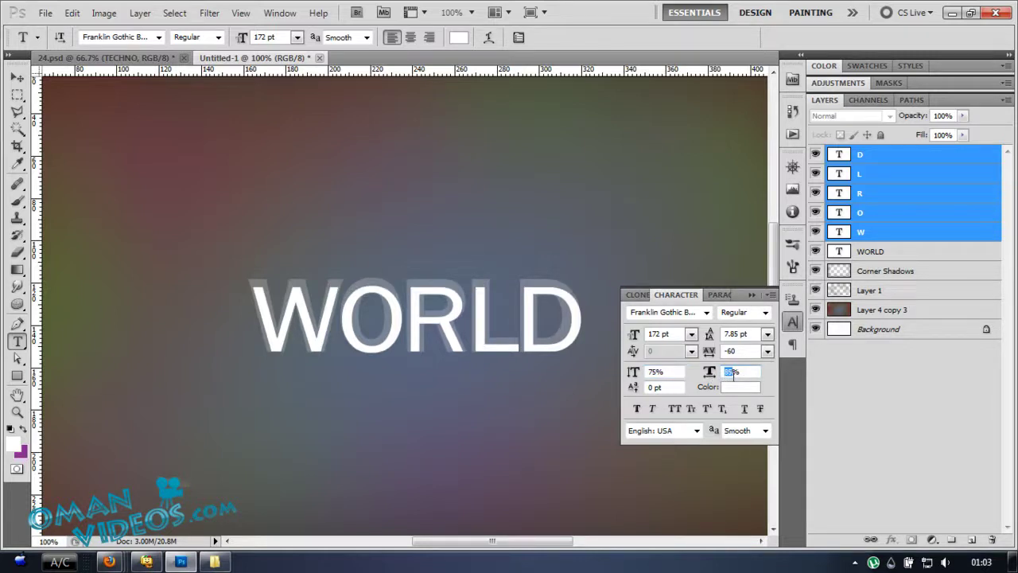
{"action": "left_click", "coordinate": [17, 78]}
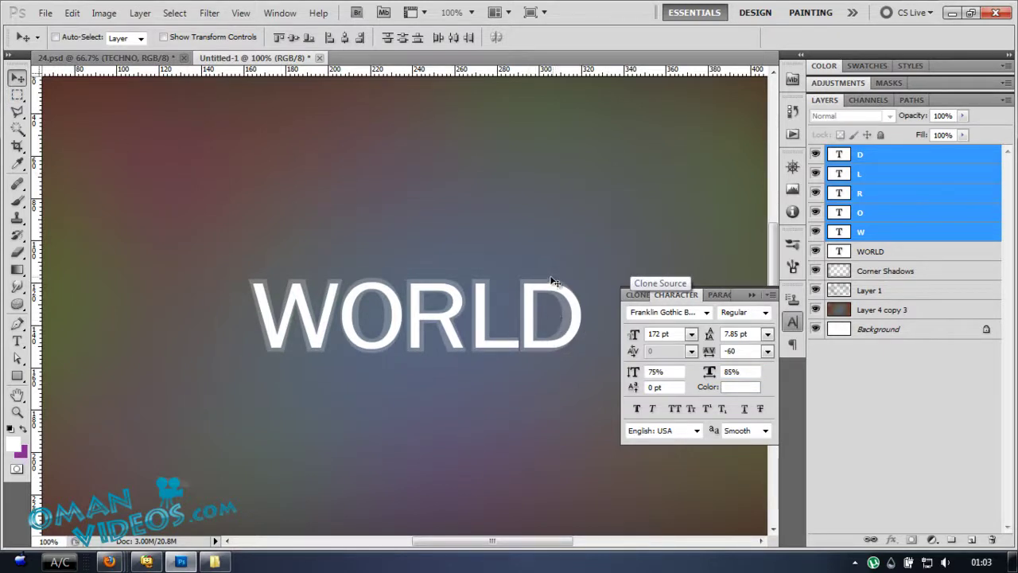
Step: Set the horizontal scale of the letter D to 75%
{"action": "key", "text": "alt+period"}
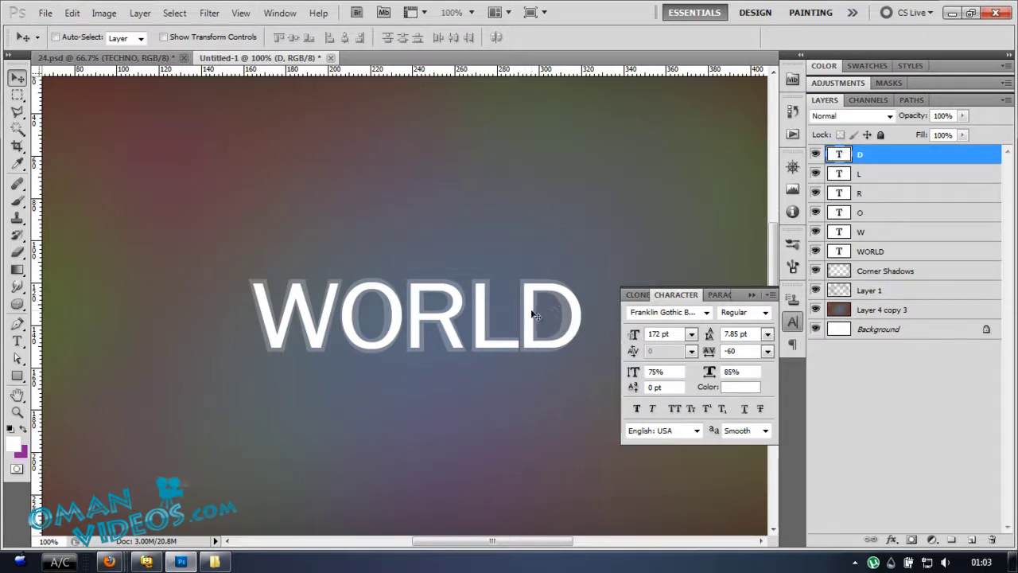
{"action": "double_click", "coordinate": [732, 373]}
{"action": "type", "text": "75"}
{"action": "key", "text": "Return"}
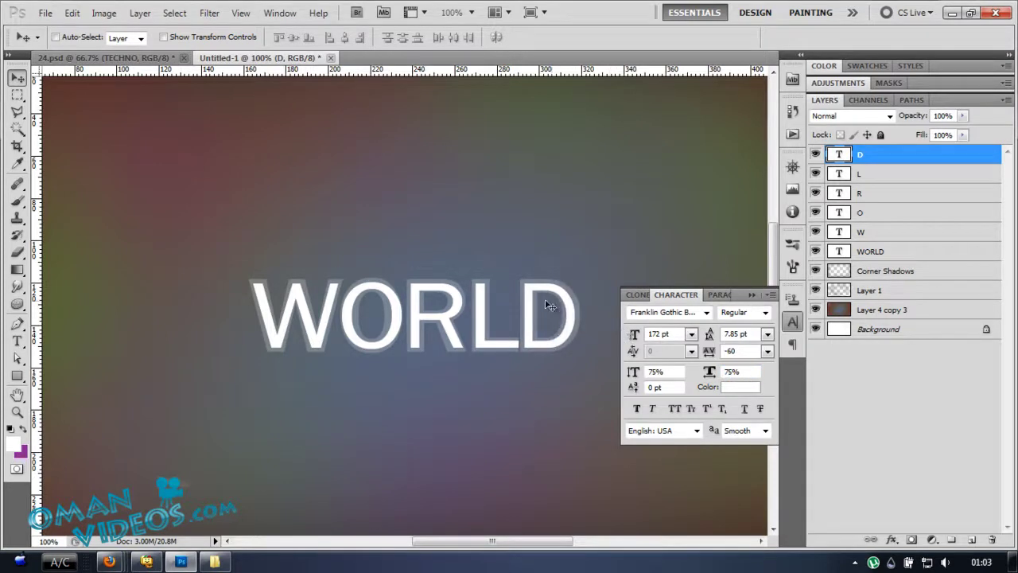
Step: Set the horizontal scale of the letter O to 75% and shift it slightly right to centre it on the guide's O
{"action": "left_click", "coordinate": [904, 215]}
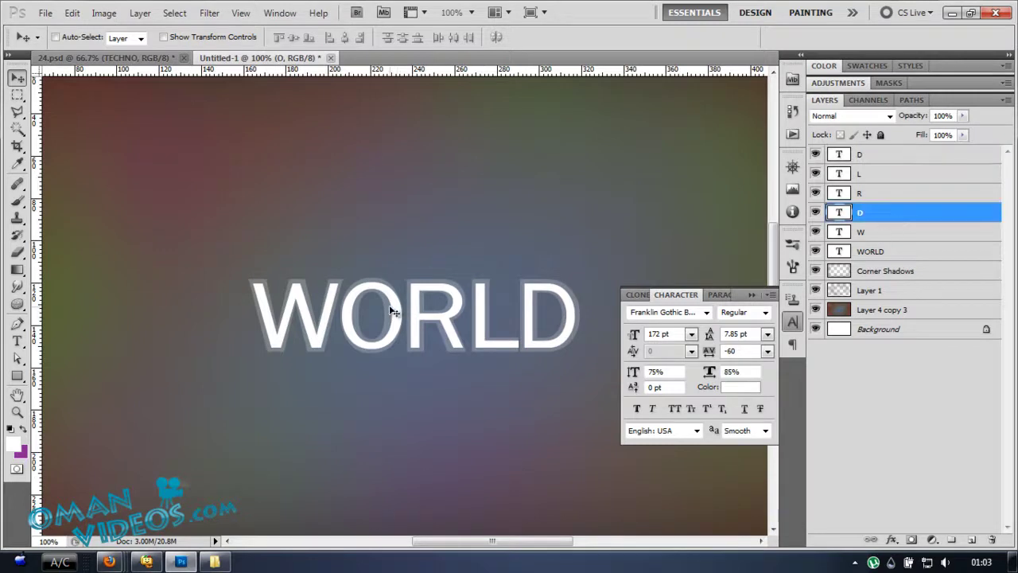
{"action": "double_click", "coordinate": [730, 372]}
{"action": "type", "text": "75"}
{"action": "key", "text": "Return"}
{"action": "left_click_drag", "start_coordinate": [399, 329], "coordinate": [423, 330]}
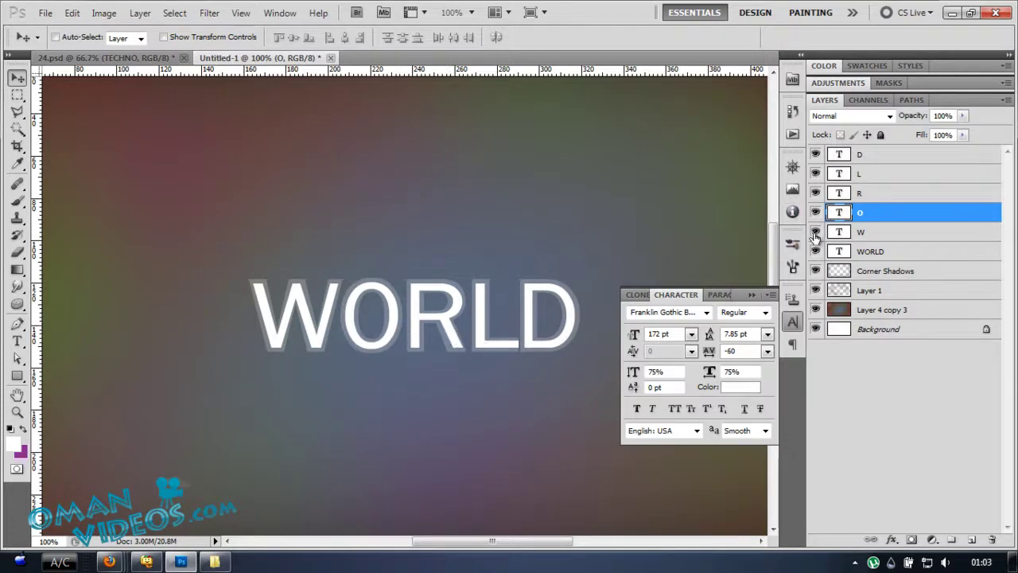
Step: Set the horizontal scale of the letter R to 80%
{"action": "left_click", "coordinate": [943, 193]}
{"action": "double_click", "coordinate": [738, 370]}
{"action": "type", "text": "80"}
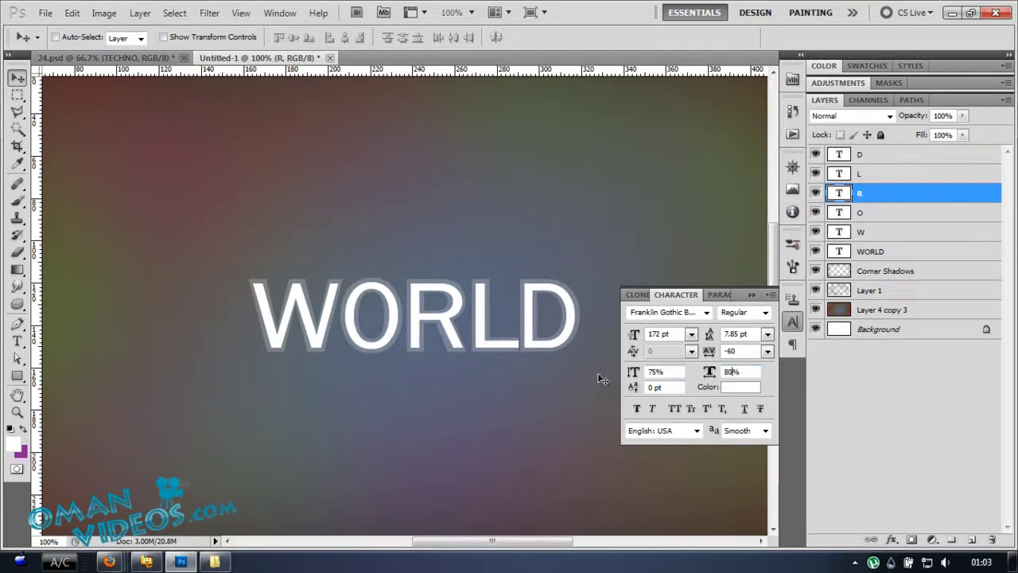
{"action": "left_click", "coordinate": [433, 311]}
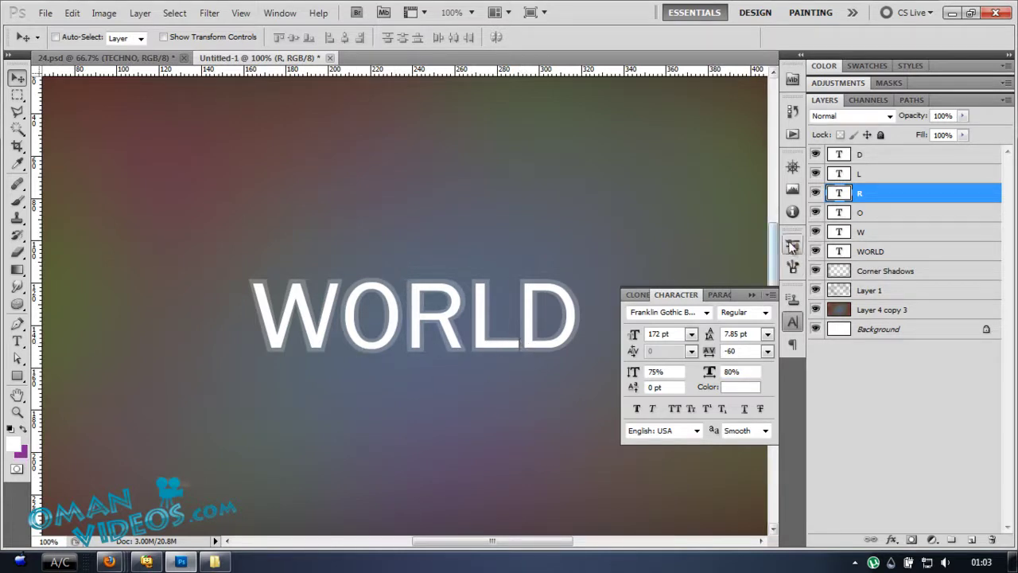
{"action": "key", "text": "z"}
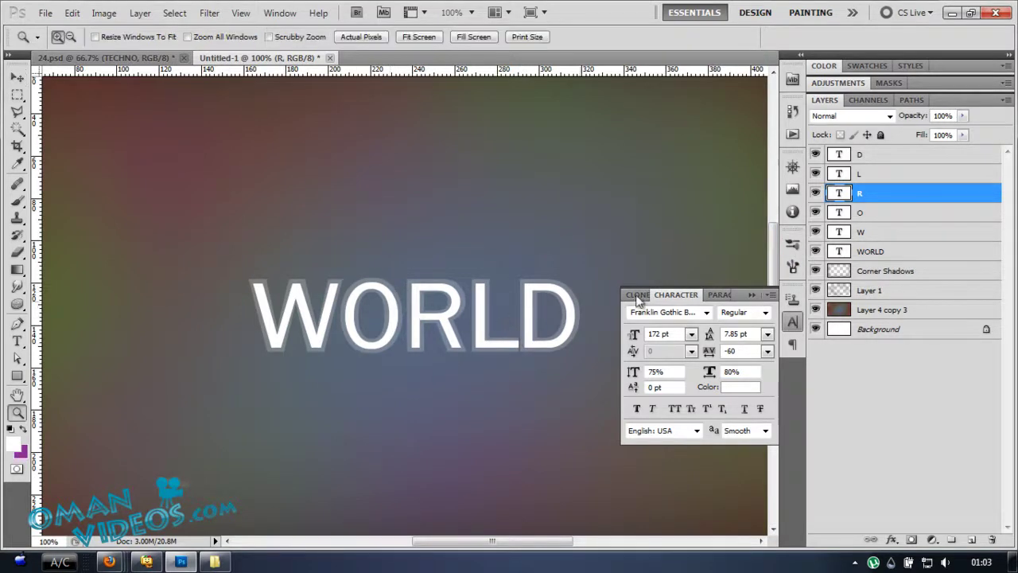
{"action": "left_click", "coordinate": [876, 231]}
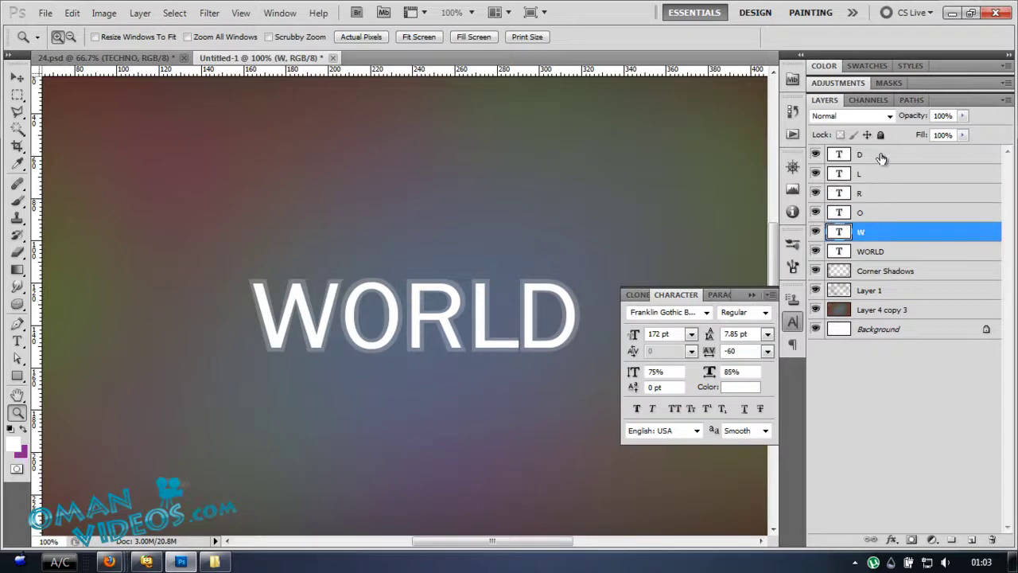
{"action": "left_click", "coordinate": [881, 155], "text": "shift"}
{"action": "left_click", "coordinate": [17, 77]}
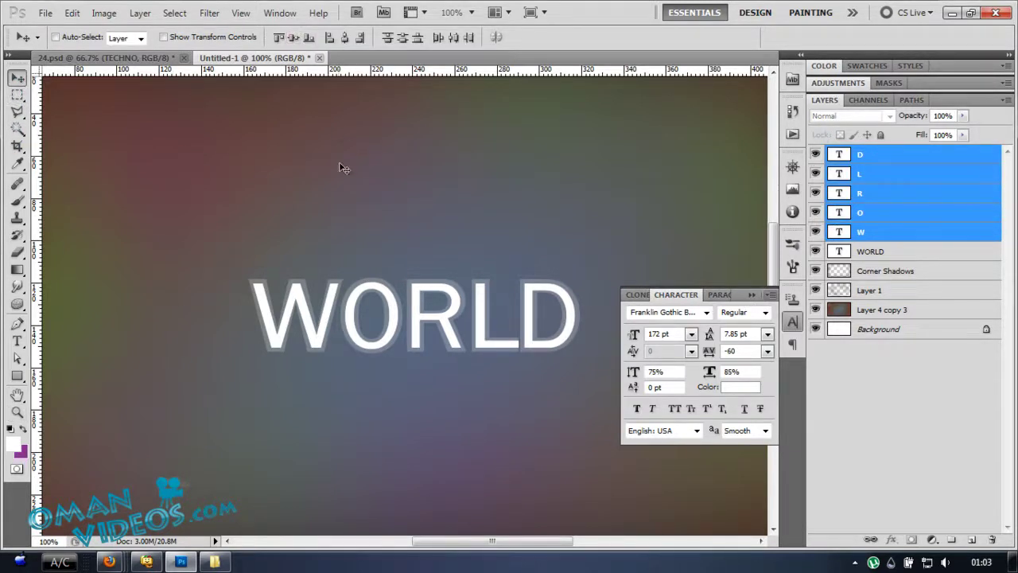
Step: Add an Outer Glow to the letter W and set its fill opacity to 0%
{"action": "left_click", "coordinate": [921, 232]}
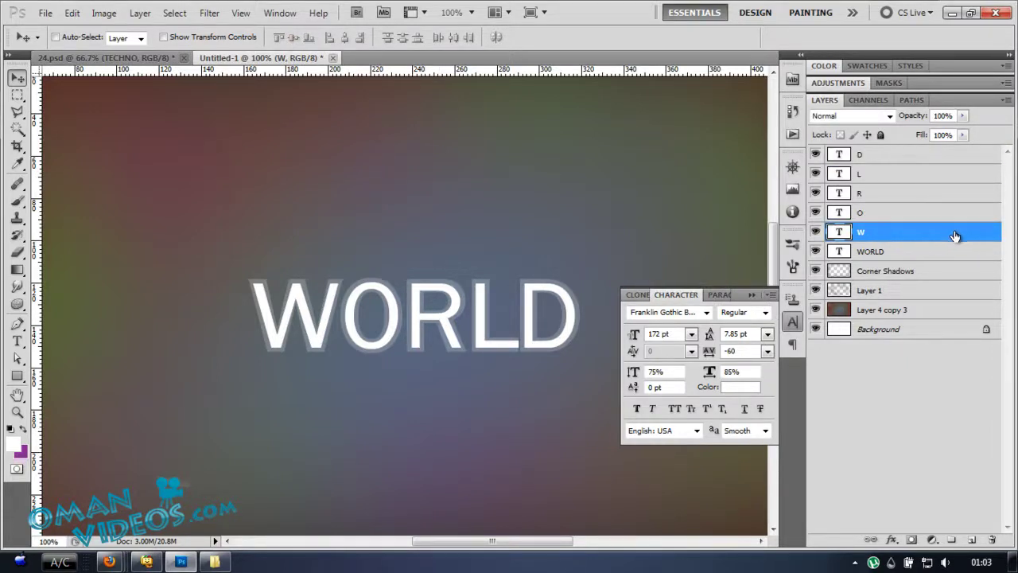
{"action": "double_click", "coordinate": [909, 232]}
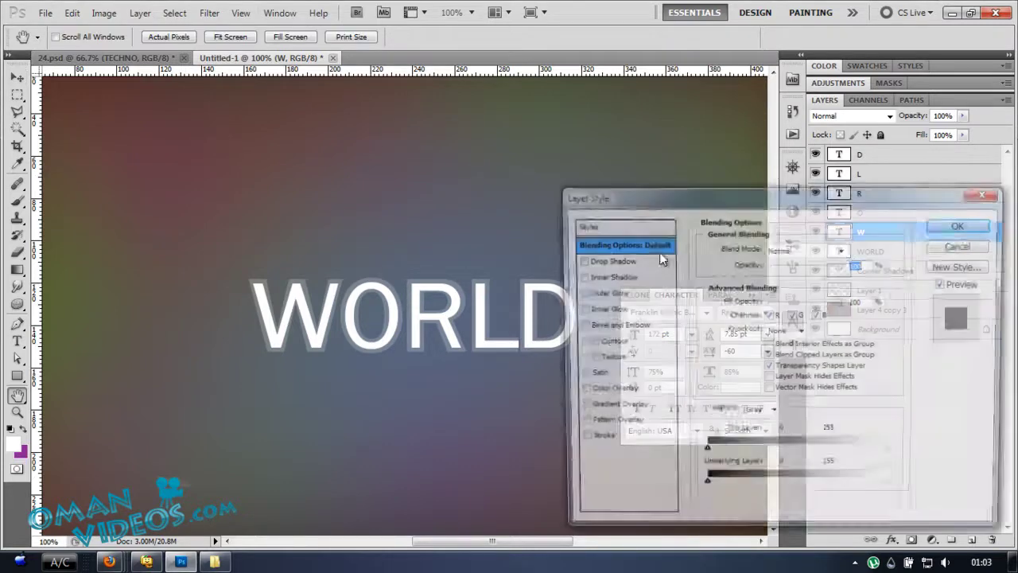
{"action": "left_click_drag", "start_coordinate": [685, 205], "coordinate": [539, 192]}
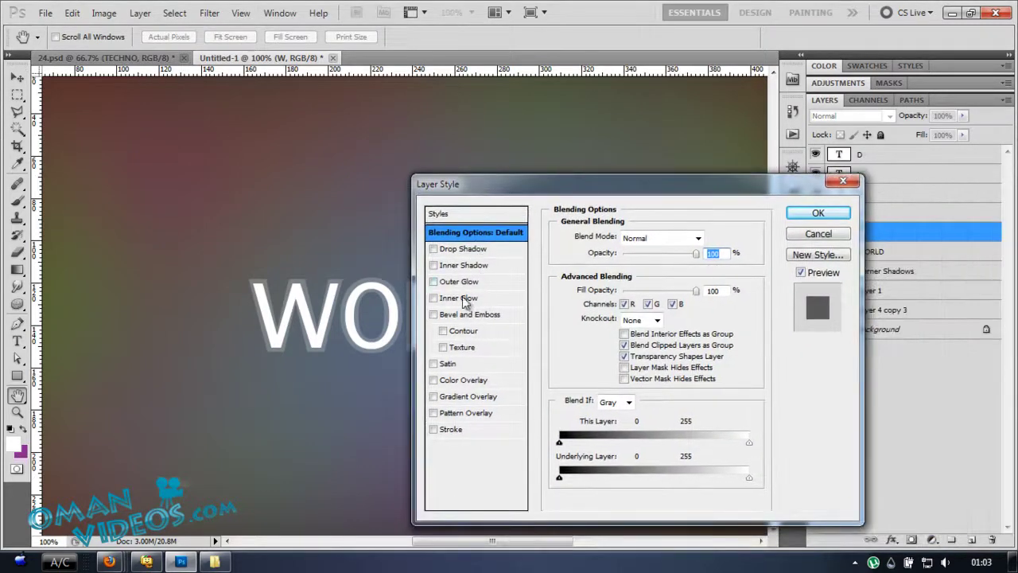
{"action": "left_click", "coordinate": [434, 282]}
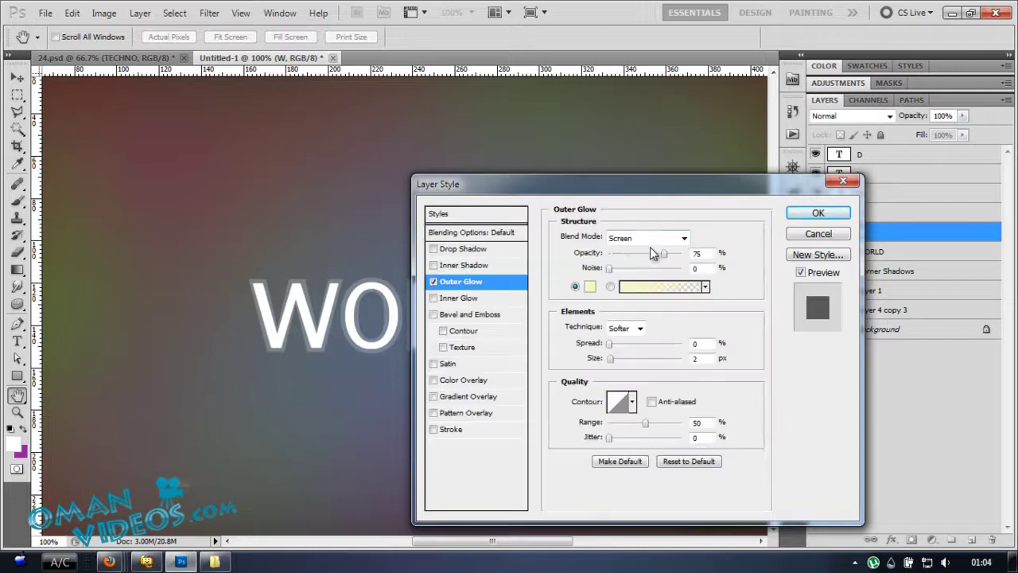
{"action": "left_click", "coordinate": [474, 232]}
{"action": "left_click_drag", "start_coordinate": [696, 289], "coordinate": [628, 292]}
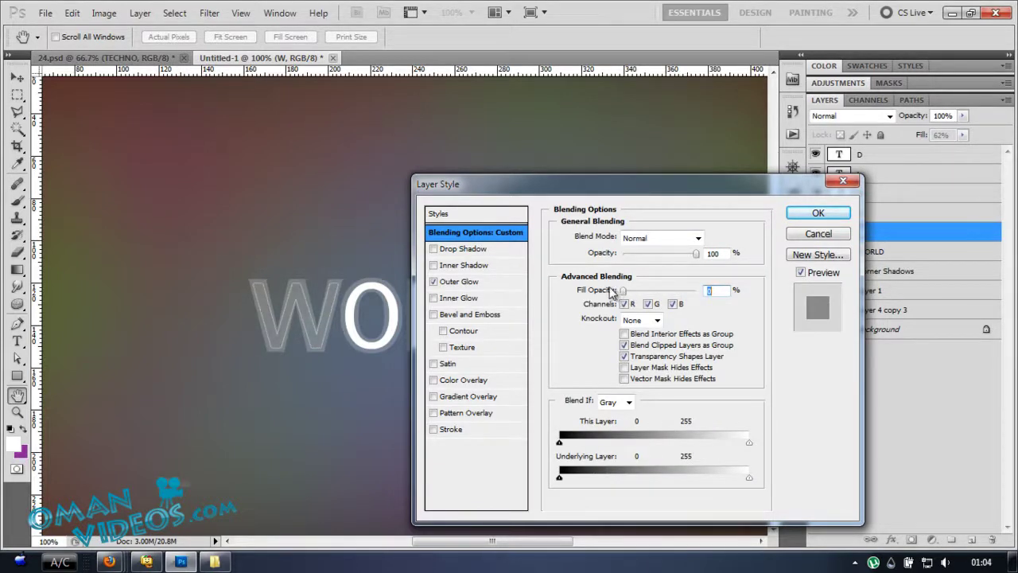
Step: Set the W's outer glow to Overlay blend mode, 90% opacity and 4 px size, and apply the layer style
{"action": "left_click", "coordinate": [461, 282]}
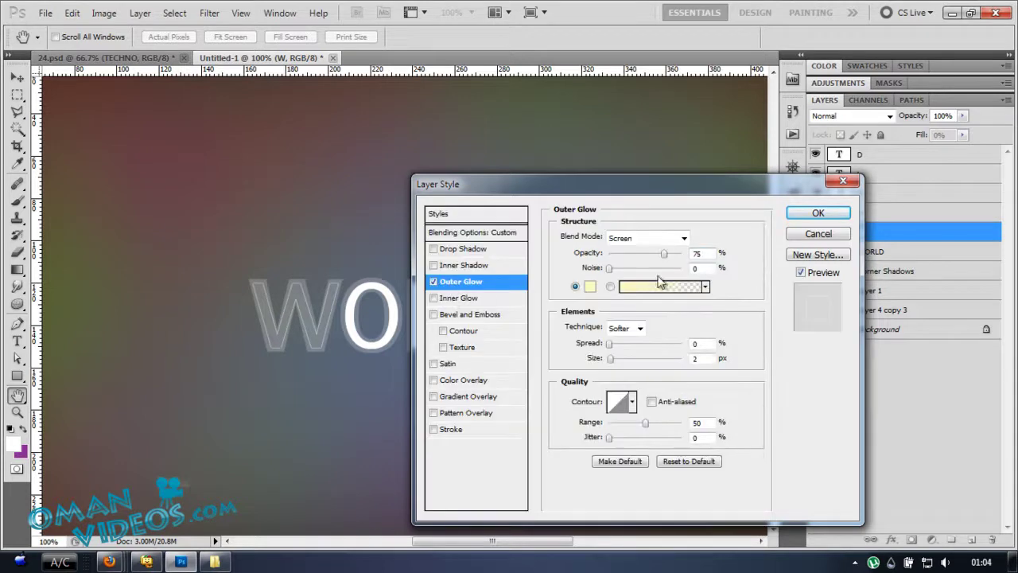
{"action": "left_click", "coordinate": [646, 238]}
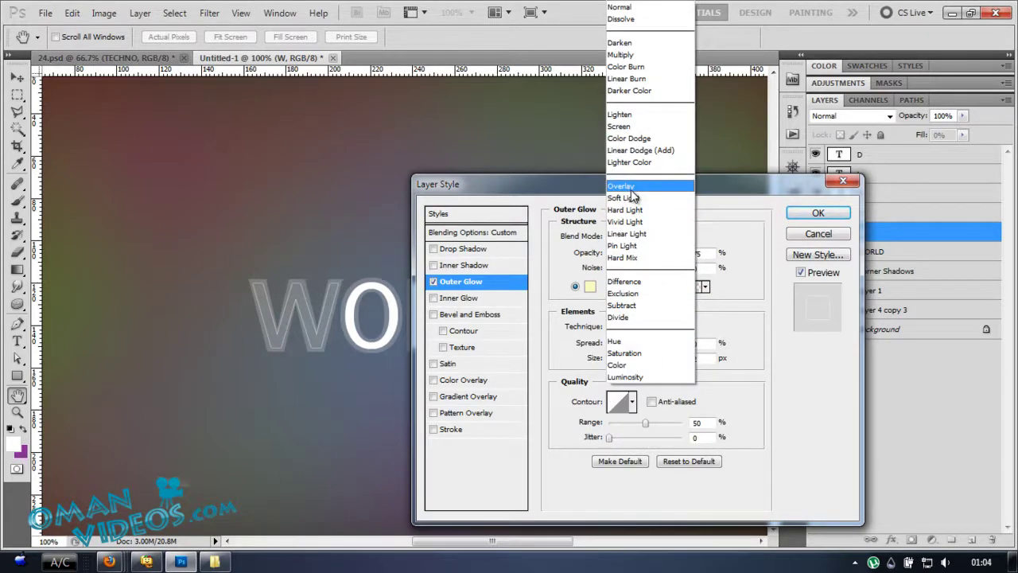
{"action": "left_click", "coordinate": [631, 188]}
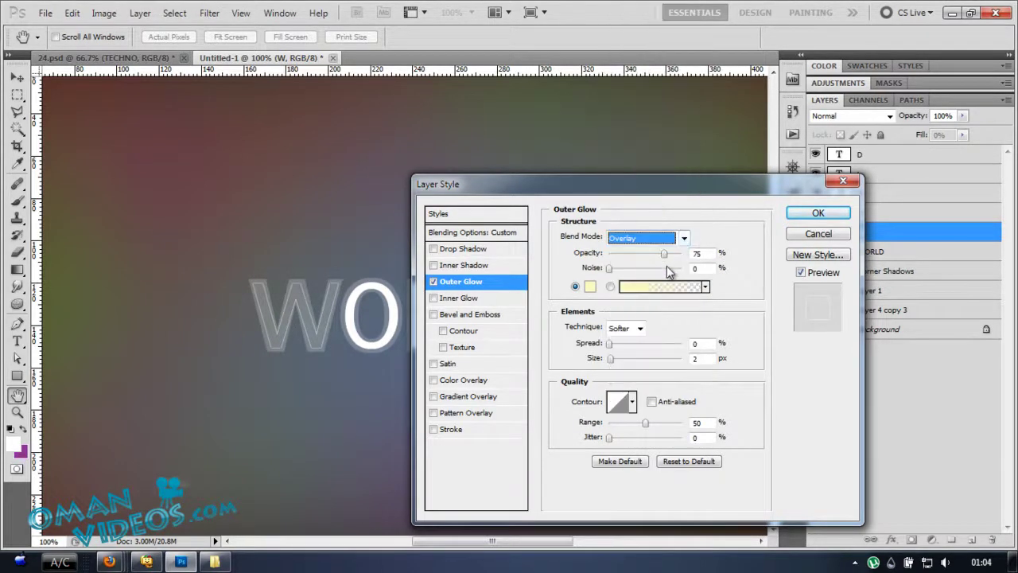
{"action": "left_click_drag", "start_coordinate": [661, 253], "coordinate": [645, 254]}
{"action": "left_click_drag", "start_coordinate": [611, 359], "coordinate": [614, 364]}
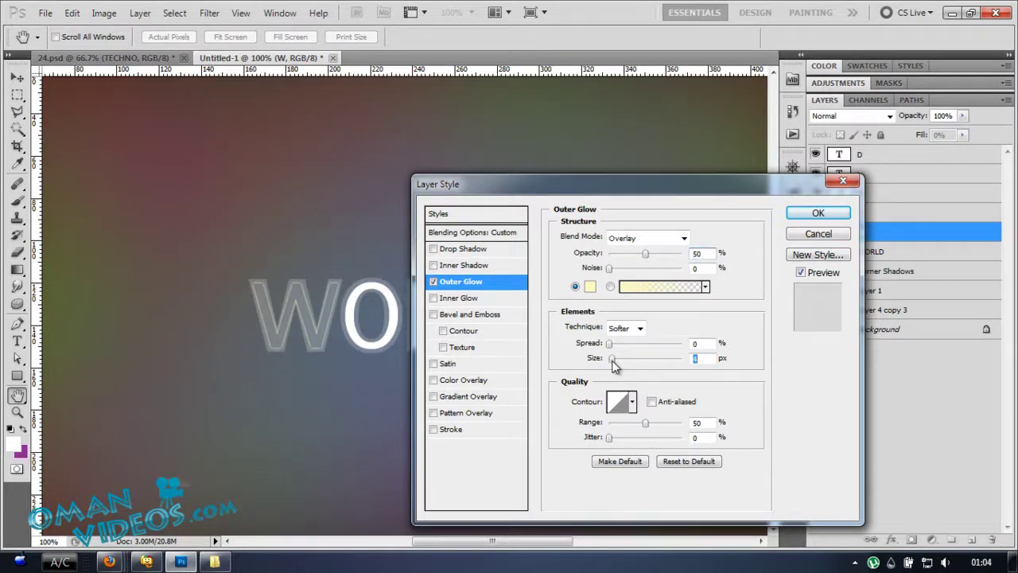
{"action": "left_click_drag", "start_coordinate": [644, 254], "coordinate": [628, 254]}
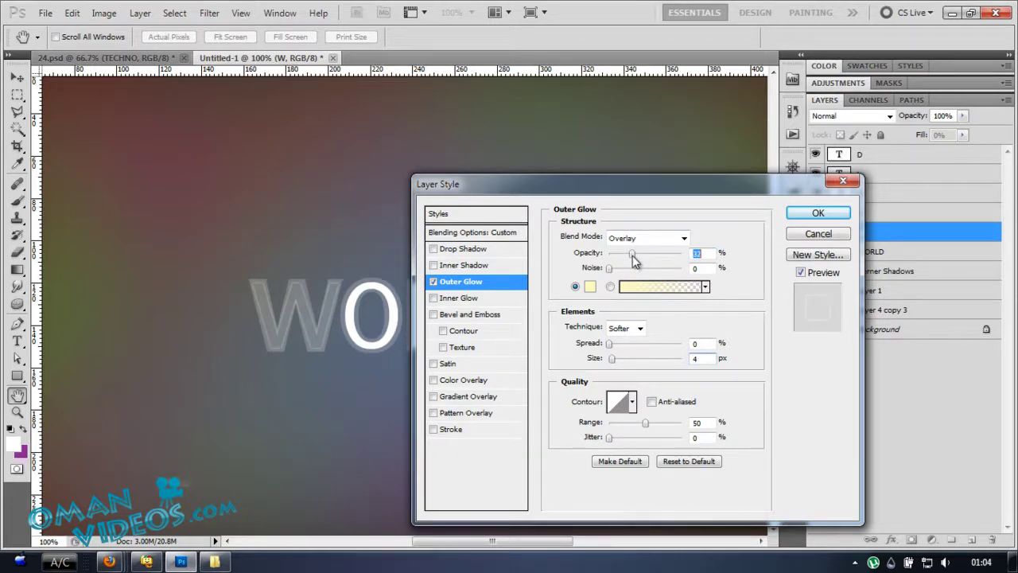
{"action": "left_click_drag", "start_coordinate": [634, 263], "coordinate": [706, 262]}
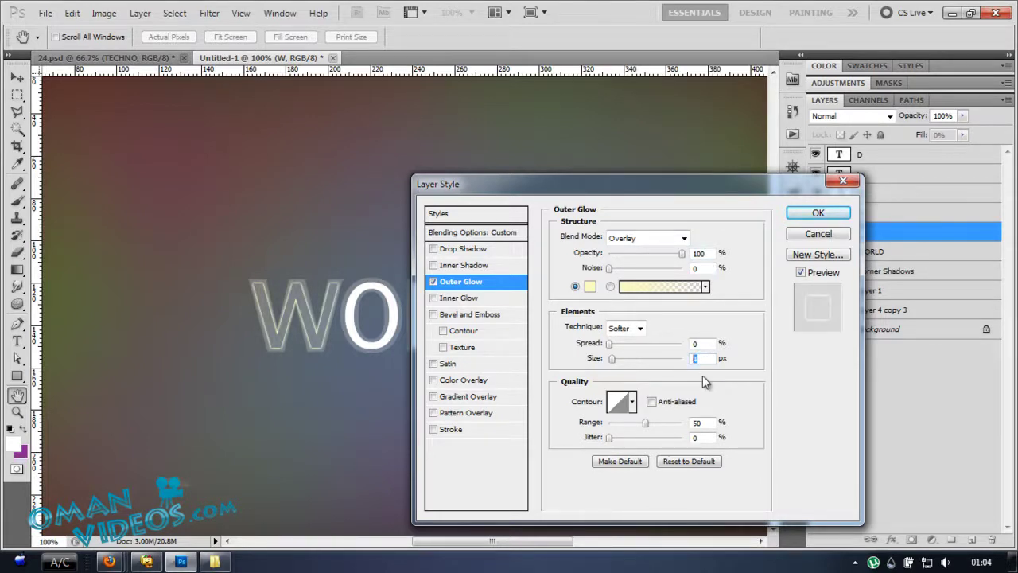
{"action": "type", "text": "2"}
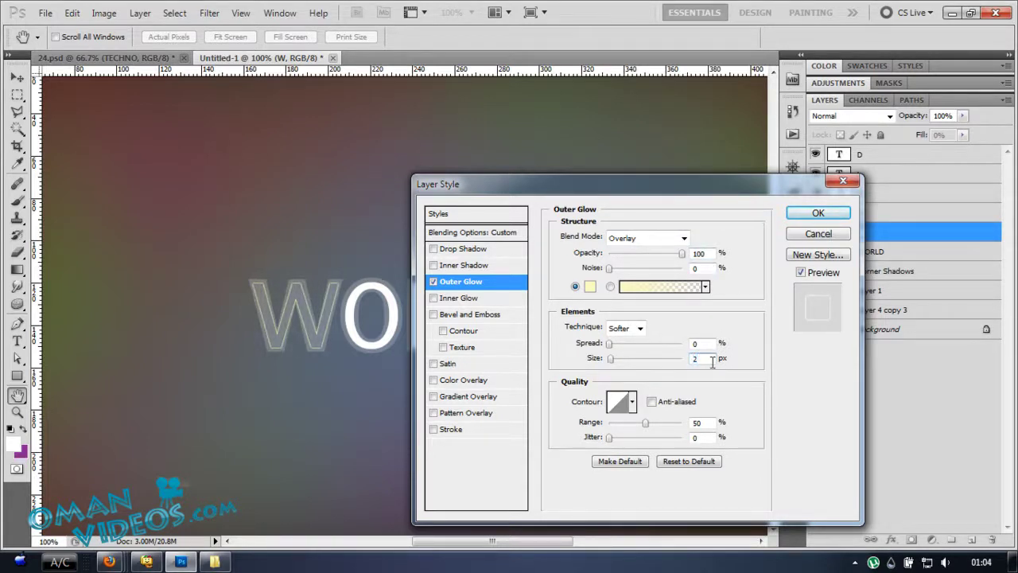
{"action": "type", "text": "4"}
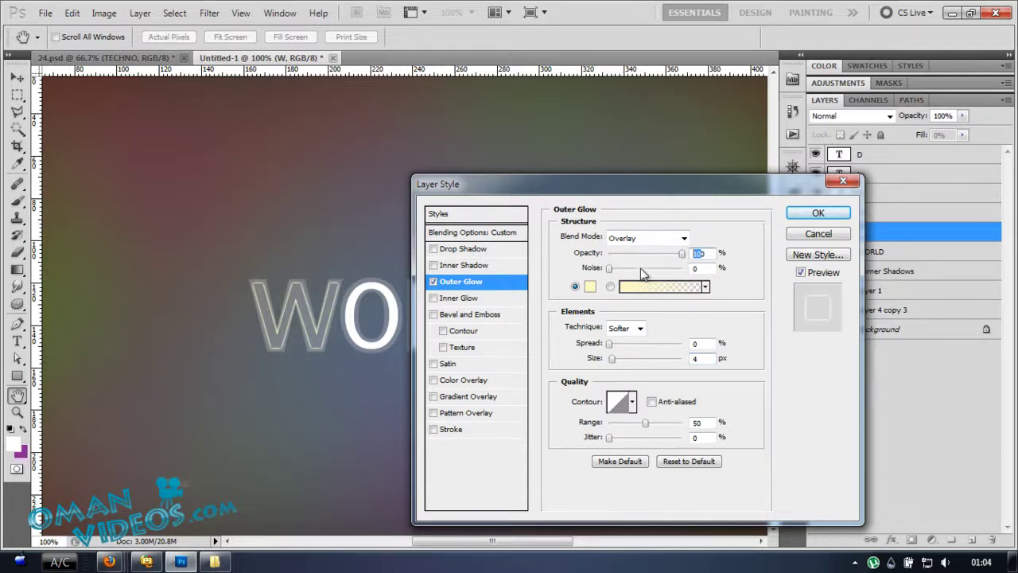
{"action": "type", "text": "90"}
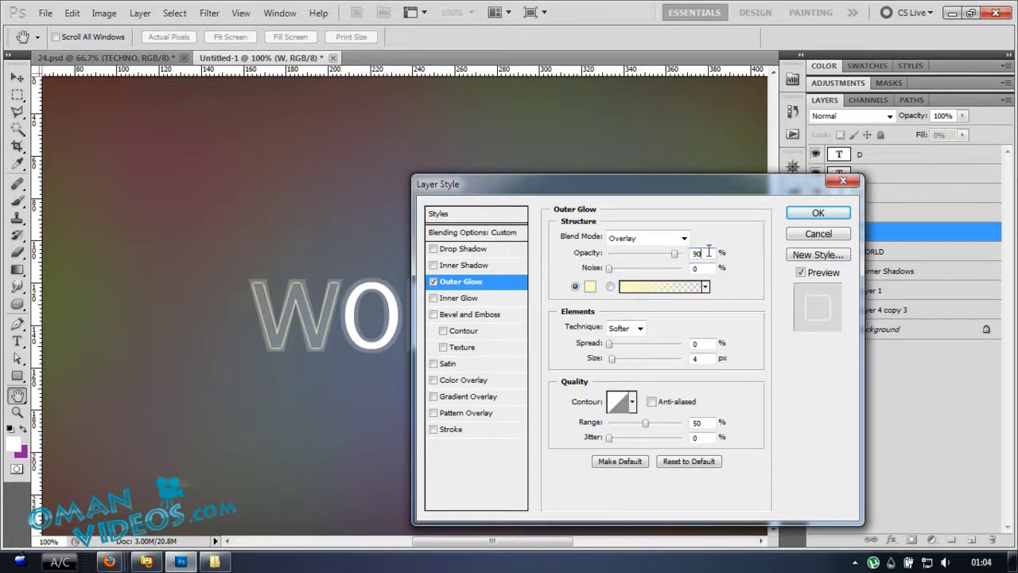
{"action": "left_click", "coordinate": [817, 212]}
Step: Collapse the W layer's effects and set the fill of the O, R, L and D layers to 0%
{"action": "left_click", "coordinate": [998, 231]}
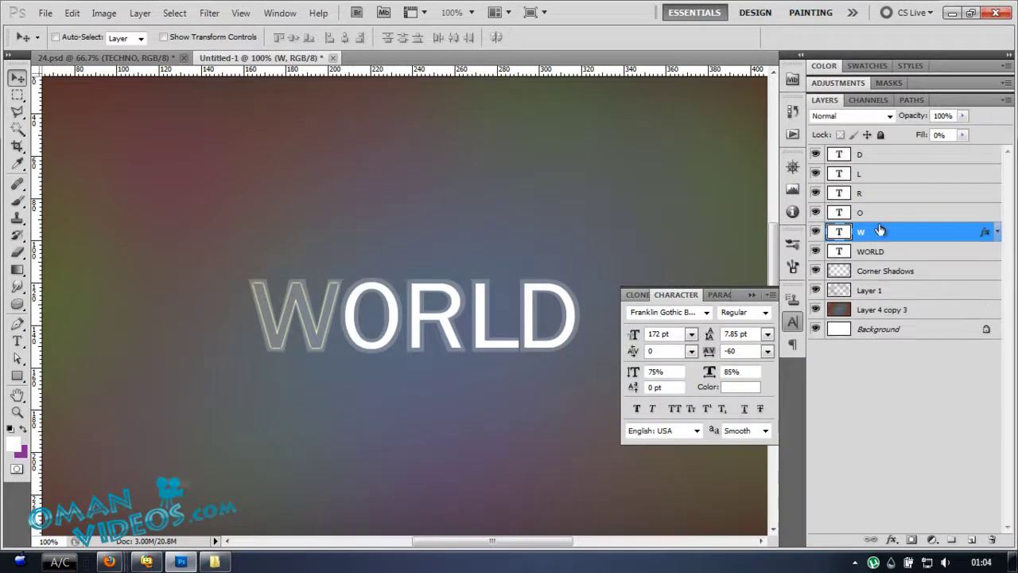
{"action": "left_click", "coordinate": [883, 212]}
{"action": "left_click", "coordinate": [897, 235]}
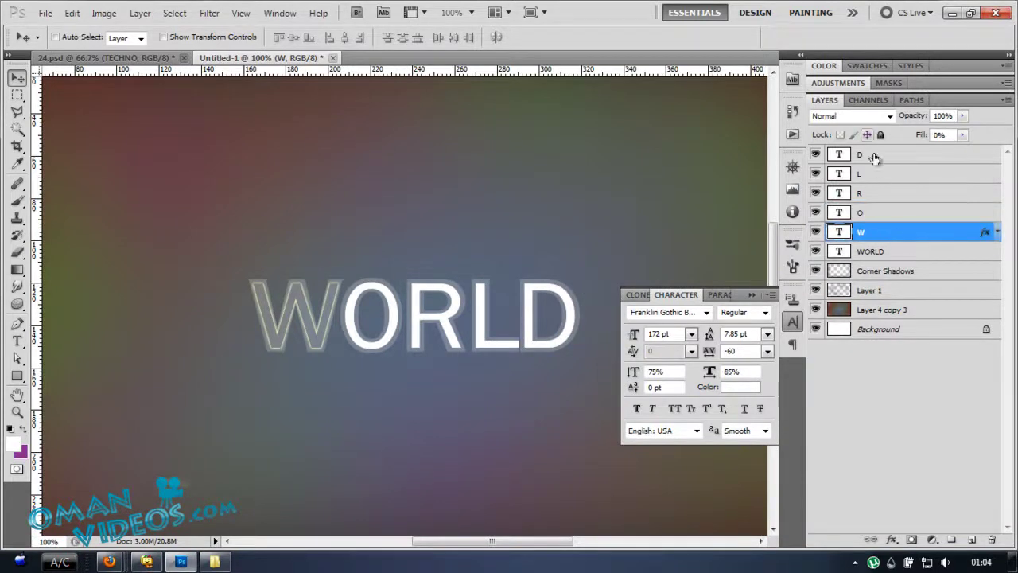
{"action": "left_click", "coordinate": [921, 218]}
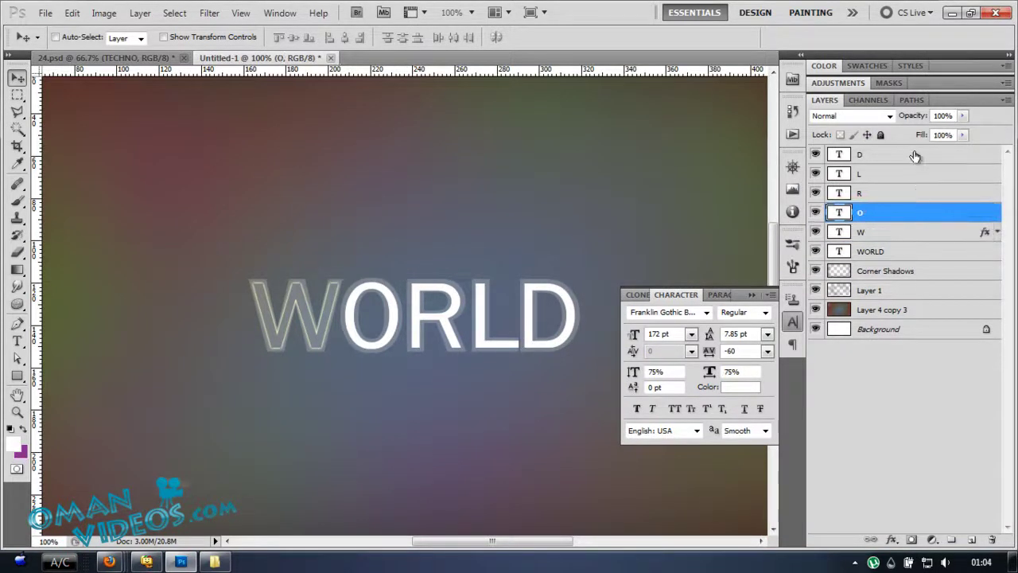
{"action": "left_click", "coordinate": [917, 156], "text": "shift"}
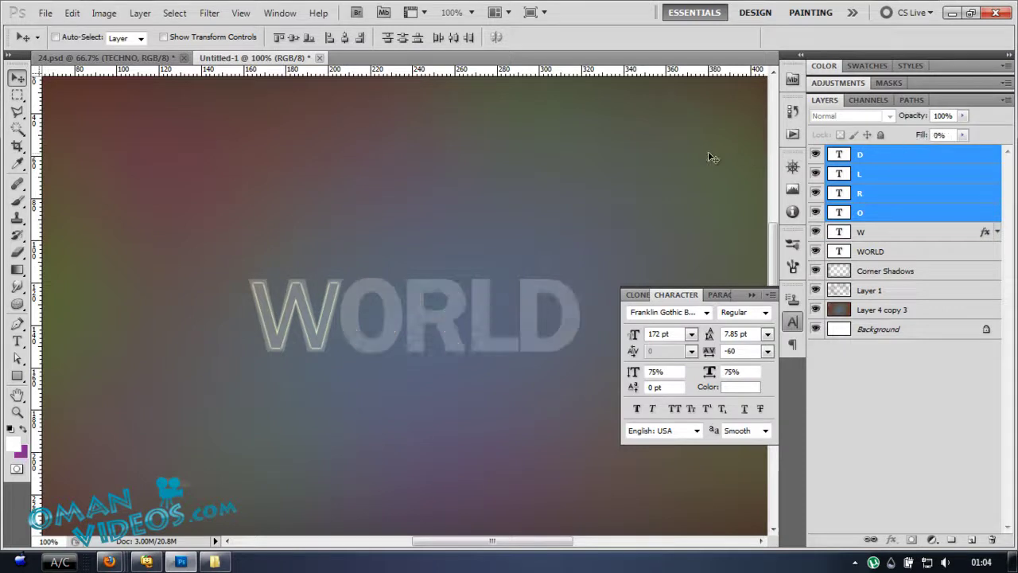
Step: Copy the W's layer style onto the O, R, L and D letter layers
{"action": "left_click", "coordinate": [956, 238]}
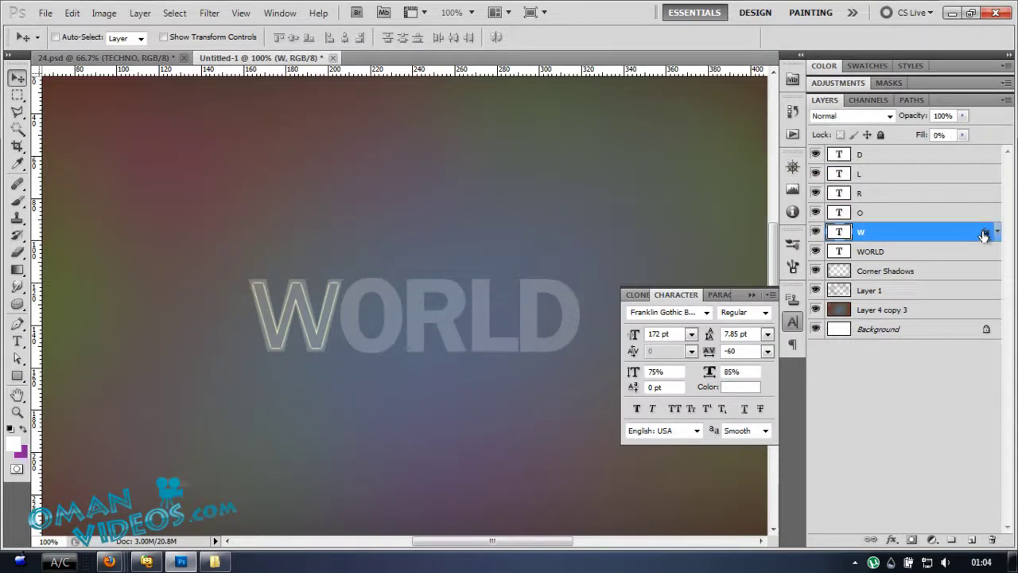
{"action": "right_click", "coordinate": [975, 235]}
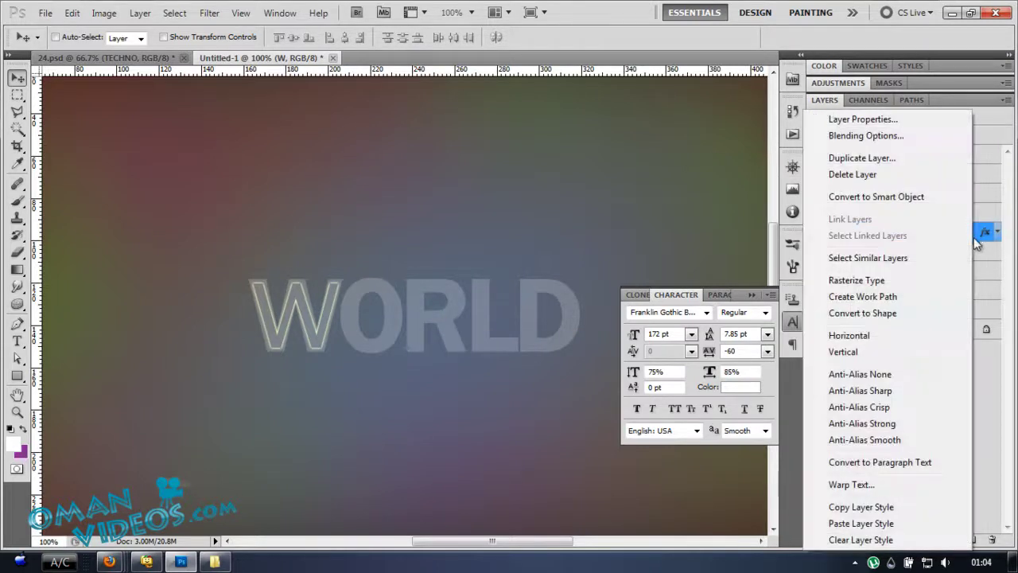
{"action": "left_click", "coordinate": [861, 507]}
{"action": "left_click", "coordinate": [921, 212]}
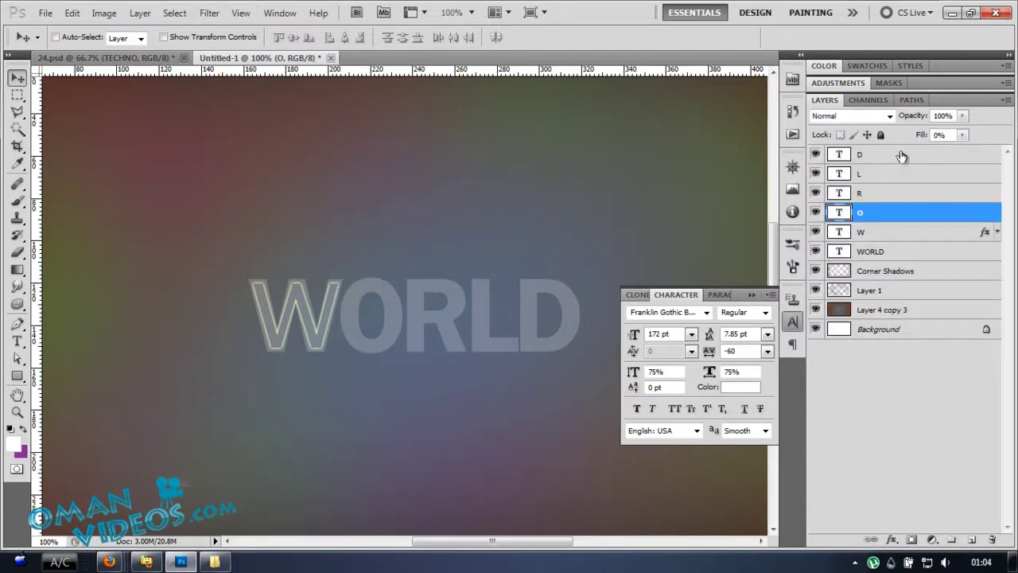
{"action": "left_click", "coordinate": [901, 156], "text": "shift"}
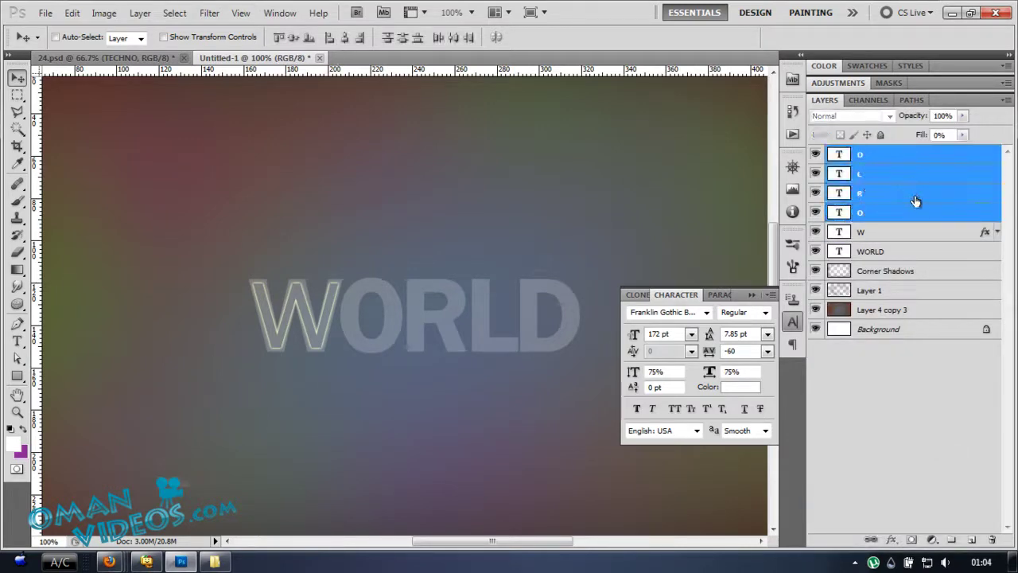
{"action": "right_click", "coordinate": [897, 188]}
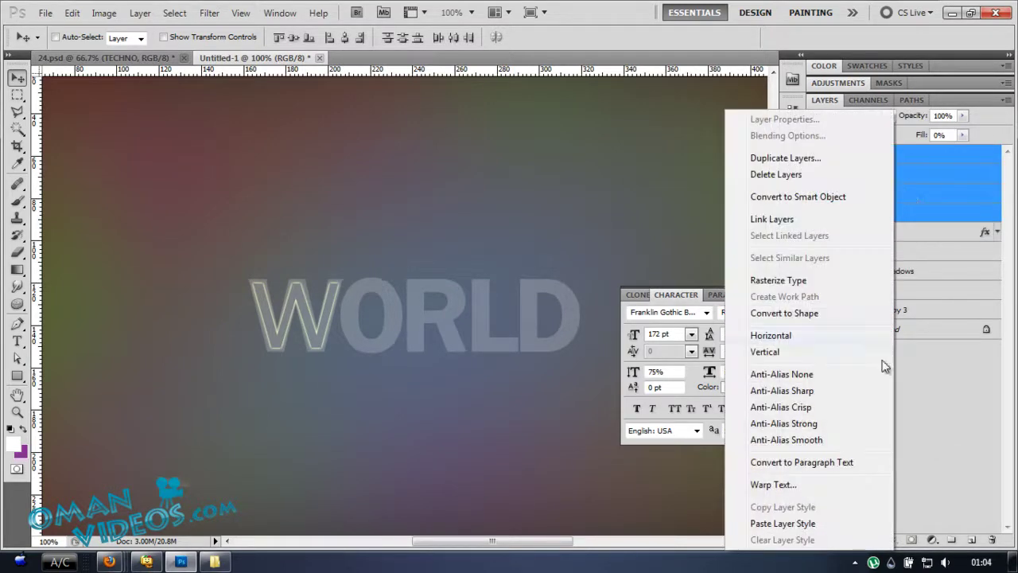
{"action": "left_click", "coordinate": [783, 524]}
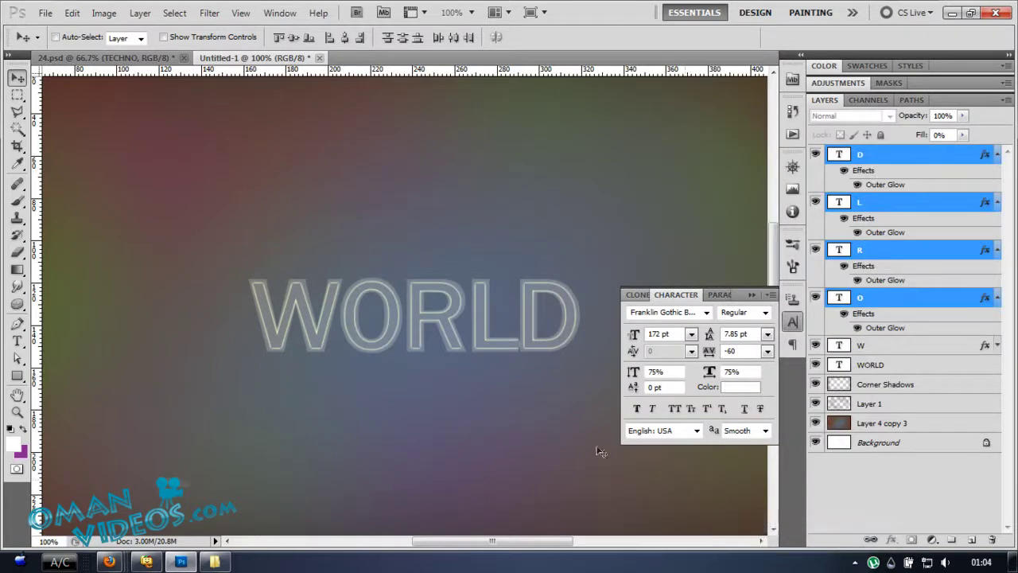
Step: Collapse the effect lists of the D, L, R and O layers and make D the active layer
{"action": "left_click", "coordinate": [997, 155]}
{"action": "left_click", "coordinate": [997, 173]}
{"action": "left_click", "coordinate": [998, 193]}
{"action": "left_click", "coordinate": [998, 213]}
{"action": "left_click", "coordinate": [926, 162]}
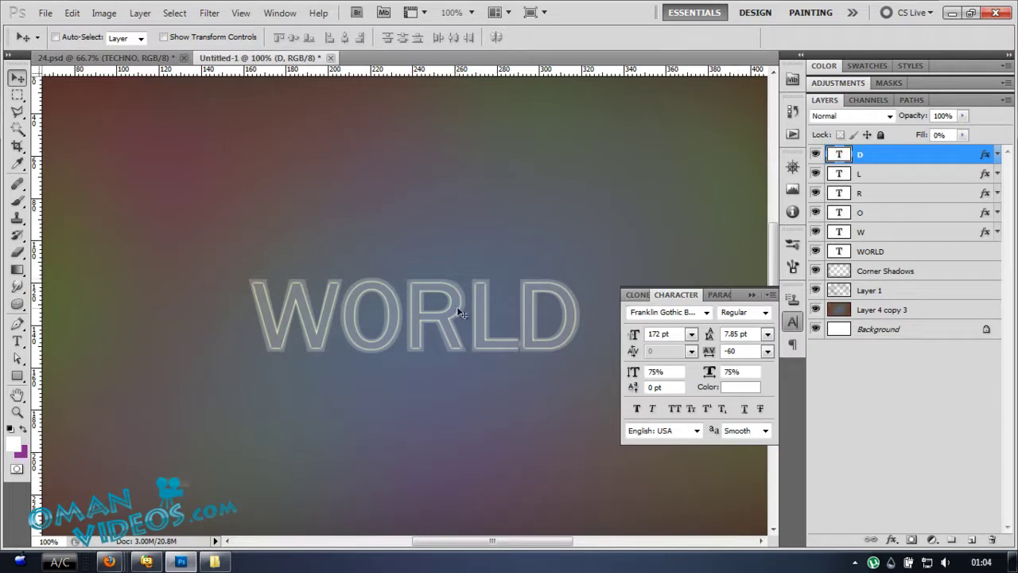
Step: Load the outlines of all five separate letters, W, O, R, L and D, as one combined selection
{"action": "key", "text": "ctrl+minus"}
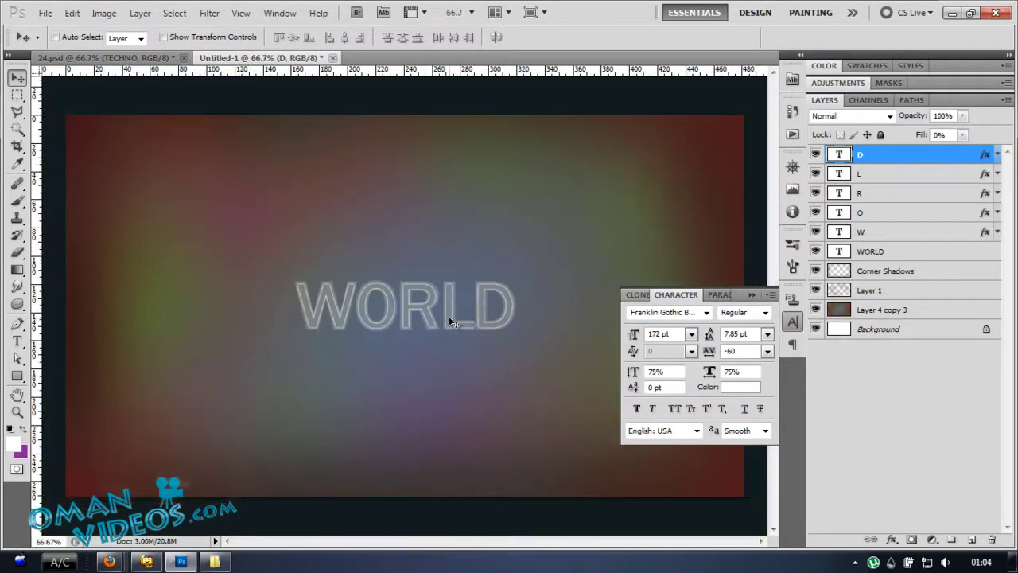
{"action": "key", "text": "z"}
{"action": "left_click", "coordinate": [411, 307]}
{"action": "key", "text": "v"}
{"action": "scroll", "coordinate": [392, 325], "scroll_direction": "up", "scroll_amount": 1}
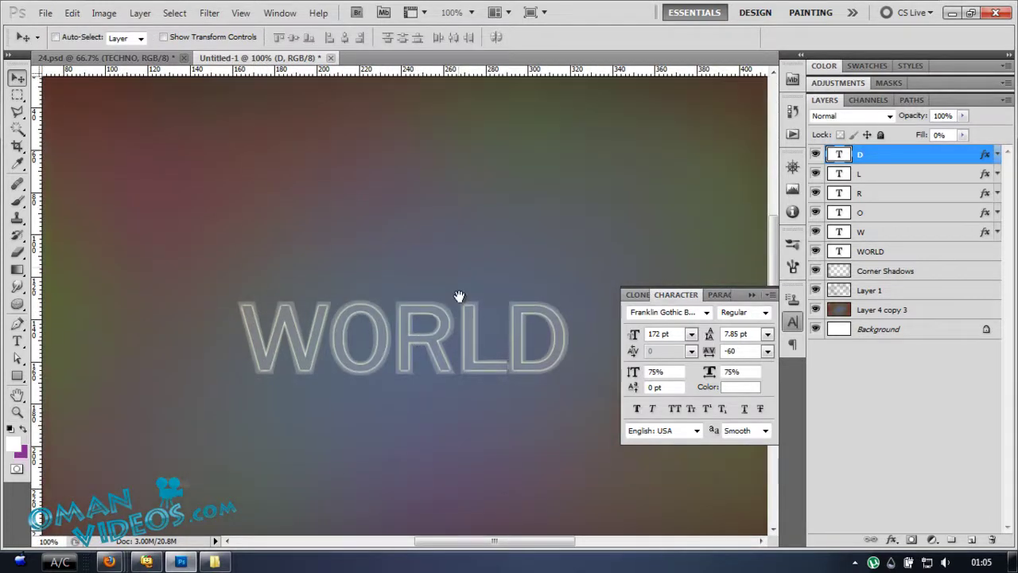
{"action": "left_click", "coordinate": [840, 231], "text": "ctrl"}
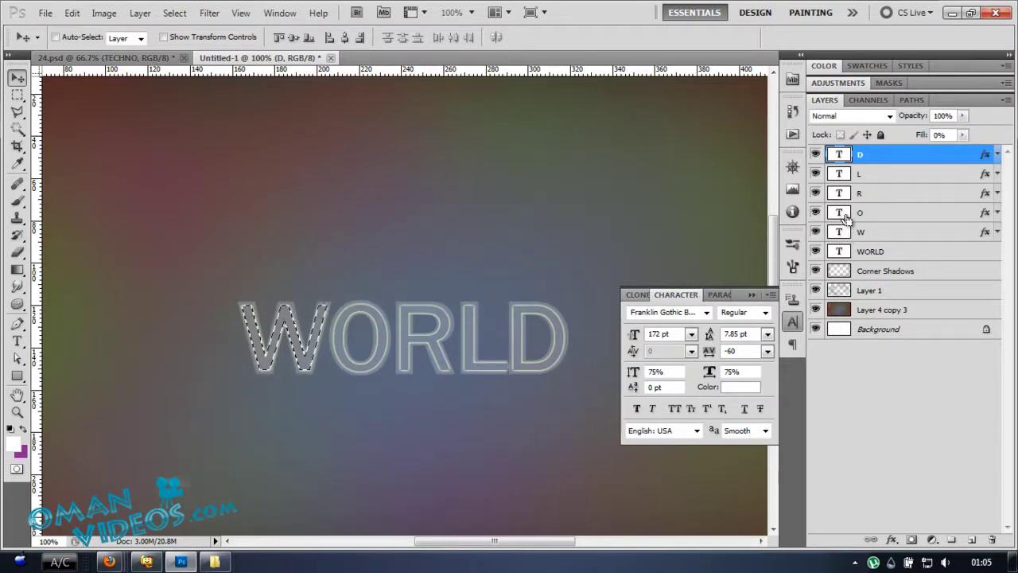
{"action": "left_click", "coordinate": [840, 212], "text": "ctrl+shift"}
{"action": "left_click", "coordinate": [839, 192], "text": "ctrl+shift"}
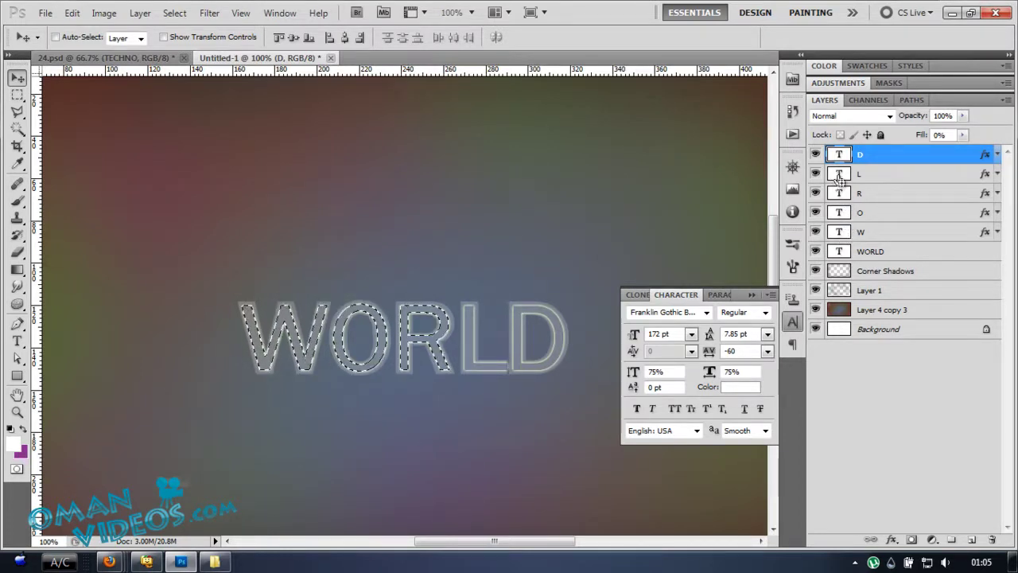
{"action": "left_click", "coordinate": [840, 173], "text": "ctrl+shift"}
{"action": "left_click", "coordinate": [839, 155], "text": "ctrl+shift"}
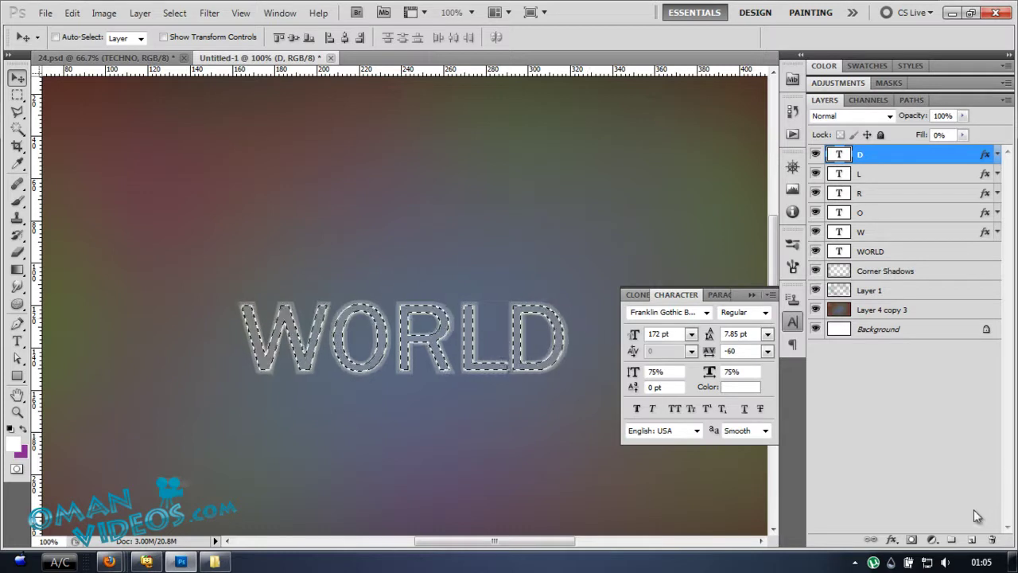
Step: Create a new layer above the letters and name it SHINE
{"action": "left_click", "coordinate": [971, 539]}
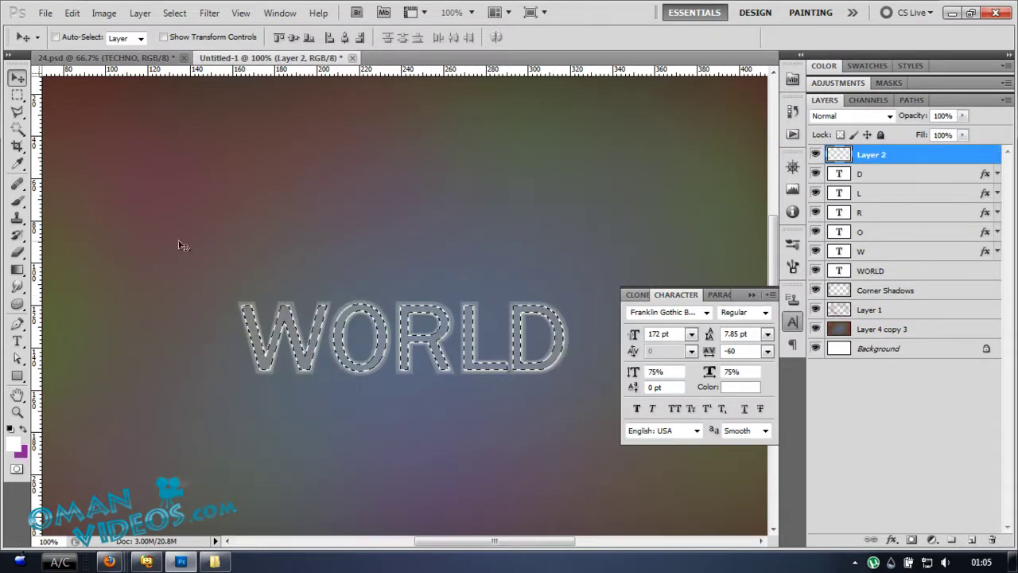
{"action": "double_click", "coordinate": [870, 159]}
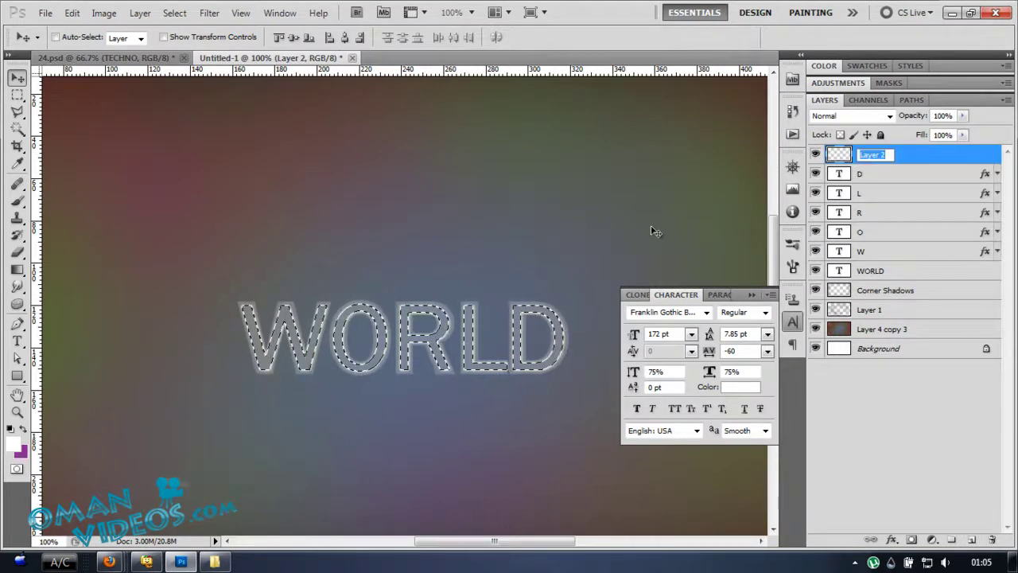
{"action": "type", "text": "SHINE"}
{"action": "key", "text": "Return"}
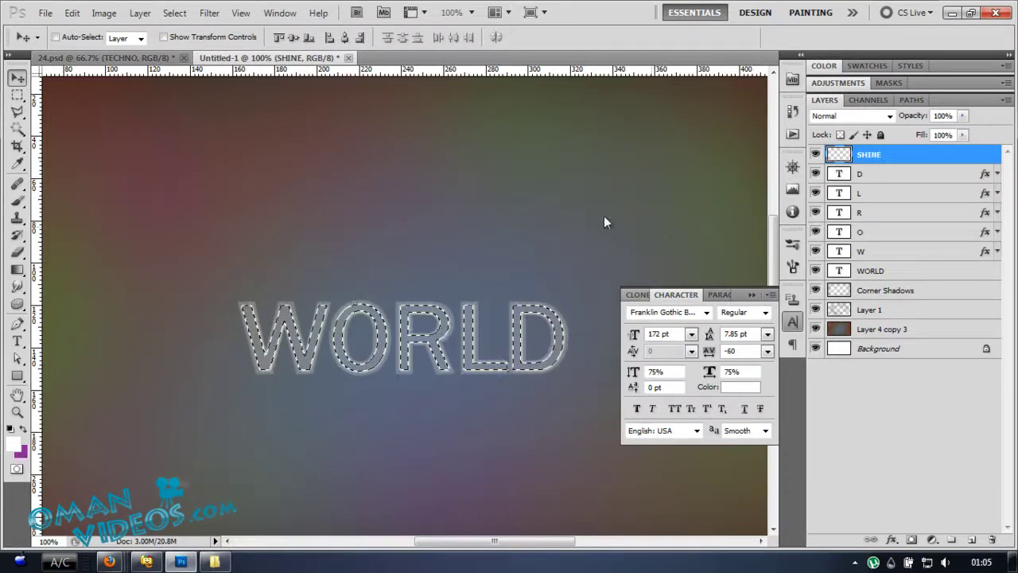
Step: Draw a closed Pen path around the lower part of WORLD, with its upper edge curving across the middle of the letters
{"action": "key", "text": "p"}
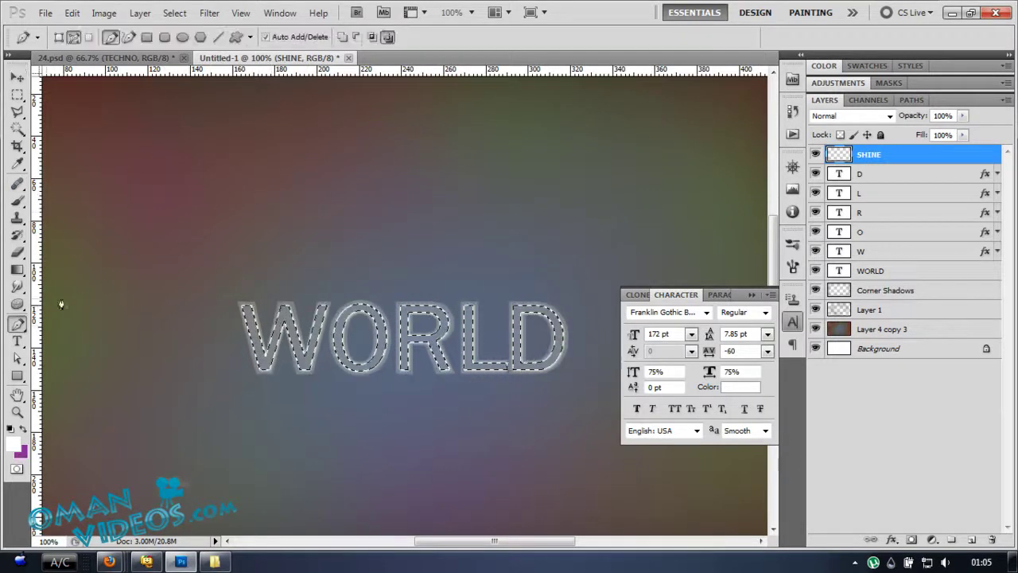
{"action": "left_click", "coordinate": [72, 38]}
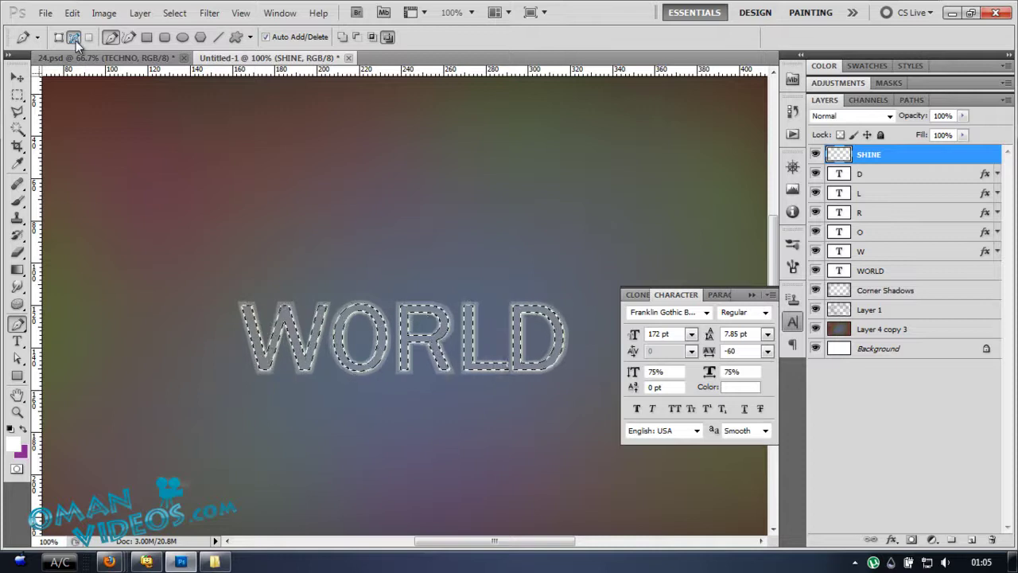
{"action": "left_click_drag", "start_coordinate": [215, 302], "coordinate": [295, 336]}
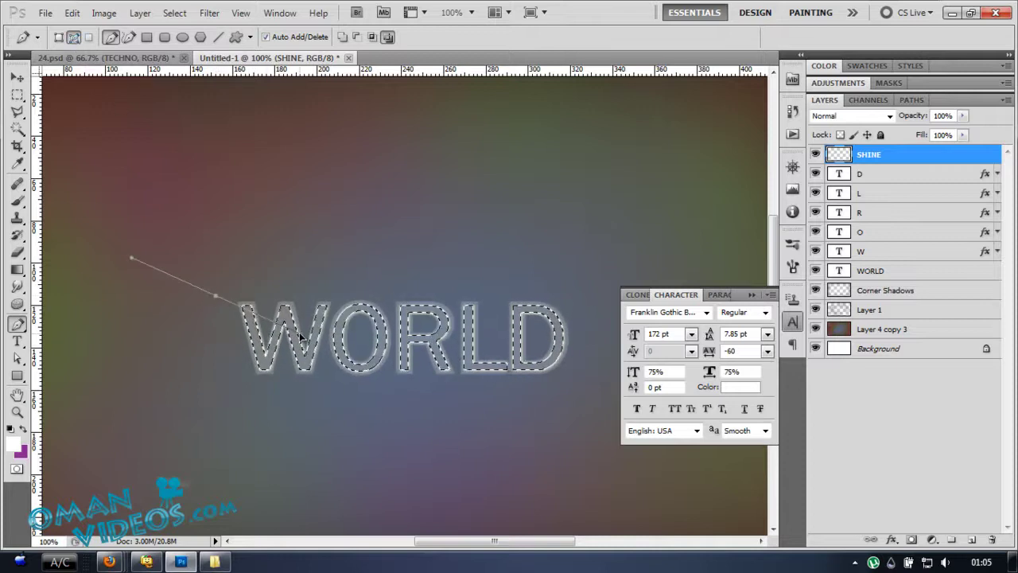
{"action": "left_click_drag", "start_coordinate": [595, 328], "coordinate": [617, 325]}
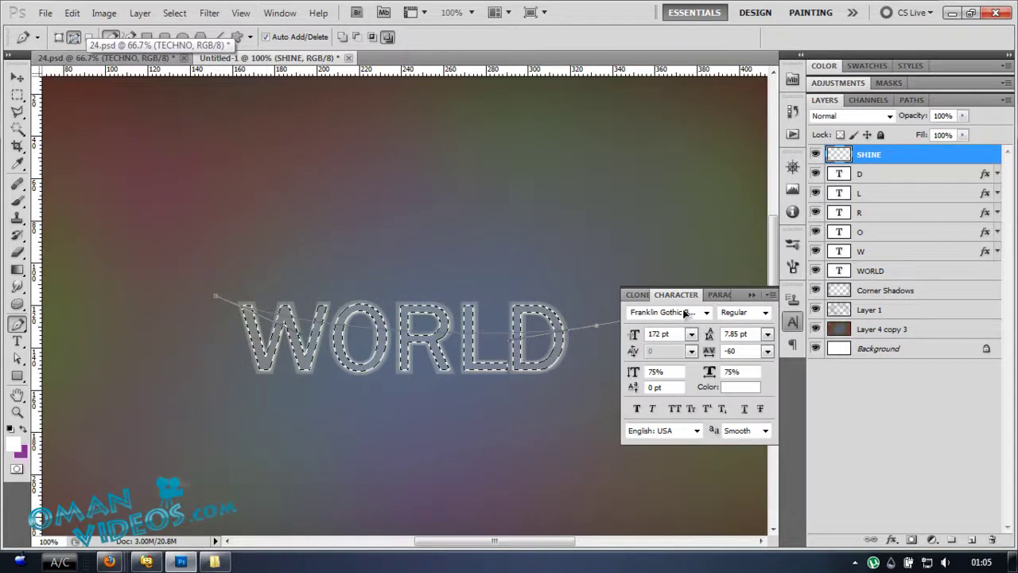
{"action": "key", "text": "alt"}
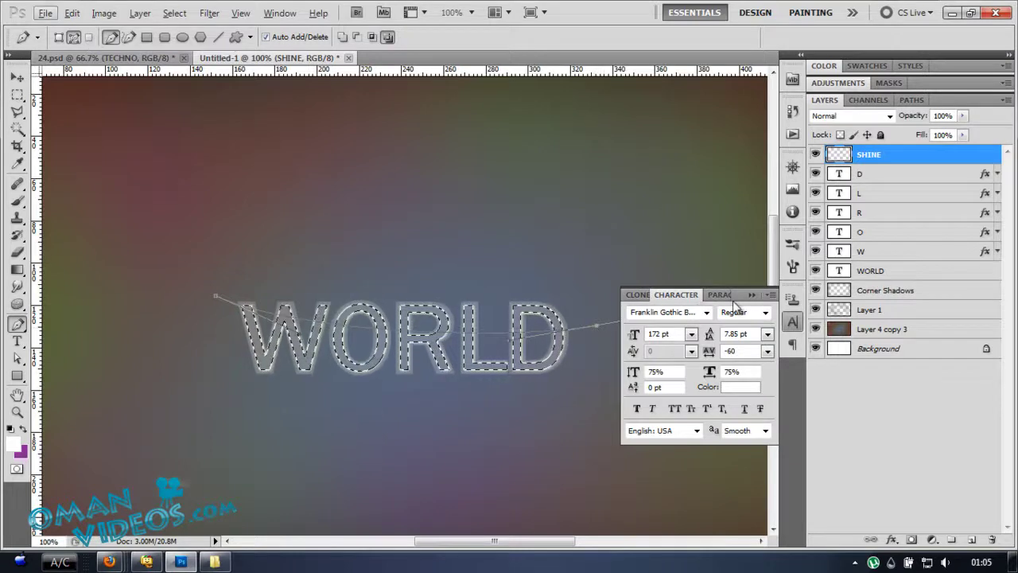
{"action": "left_click", "coordinate": [752, 295]}
{"action": "left_click", "coordinate": [596, 326], "text": "alt"}
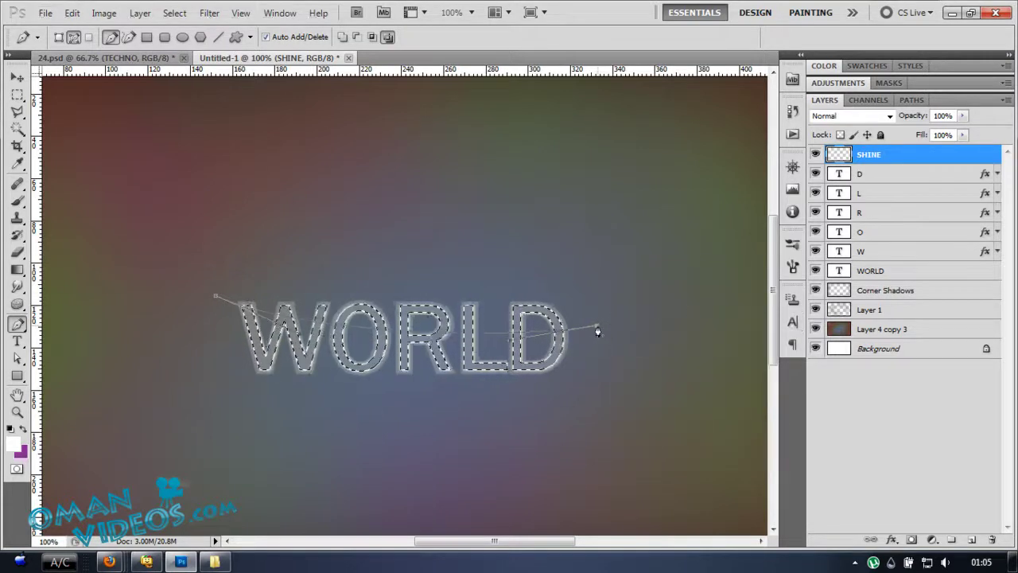
{"action": "left_click_drag", "start_coordinate": [597, 329], "coordinate": [570, 434]}
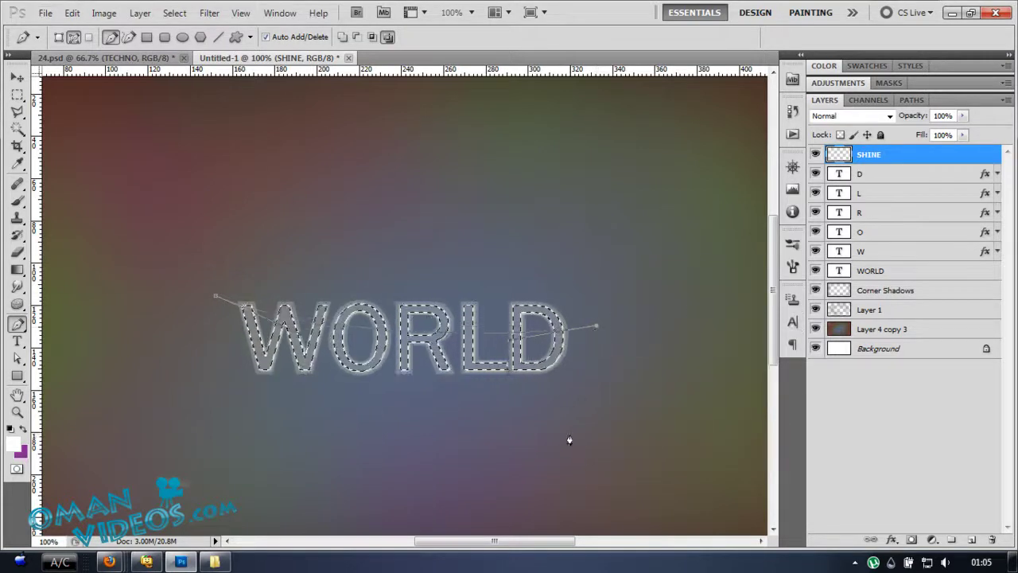
{"action": "left_click", "coordinate": [182, 428]}
{"action": "left_click", "coordinate": [215, 297]}
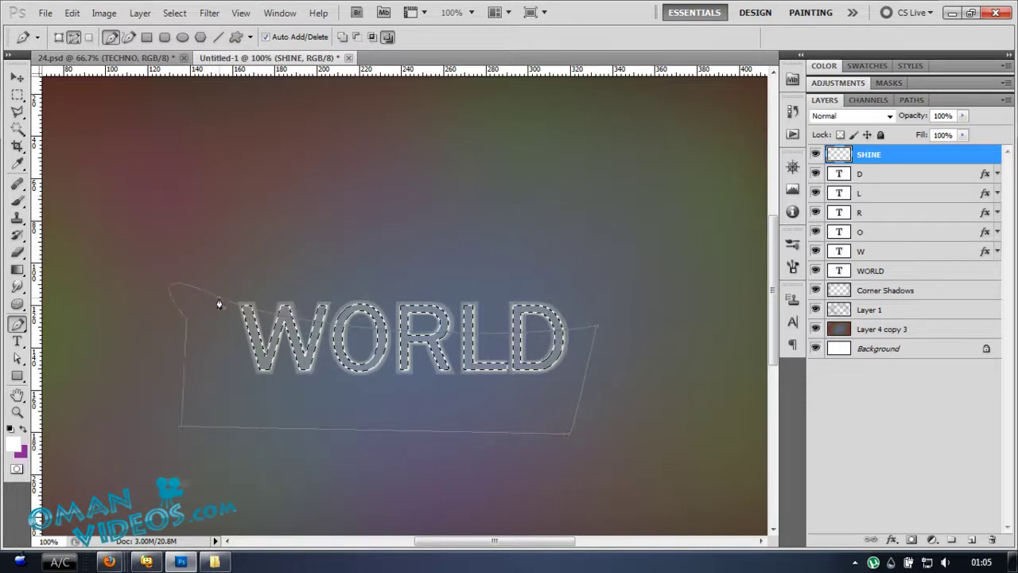
Step: Convert the path to a selection with feather radius 0, using Subtract from Selection to remove it from the letter outlines
{"action": "right_click", "coordinate": [353, 359]}
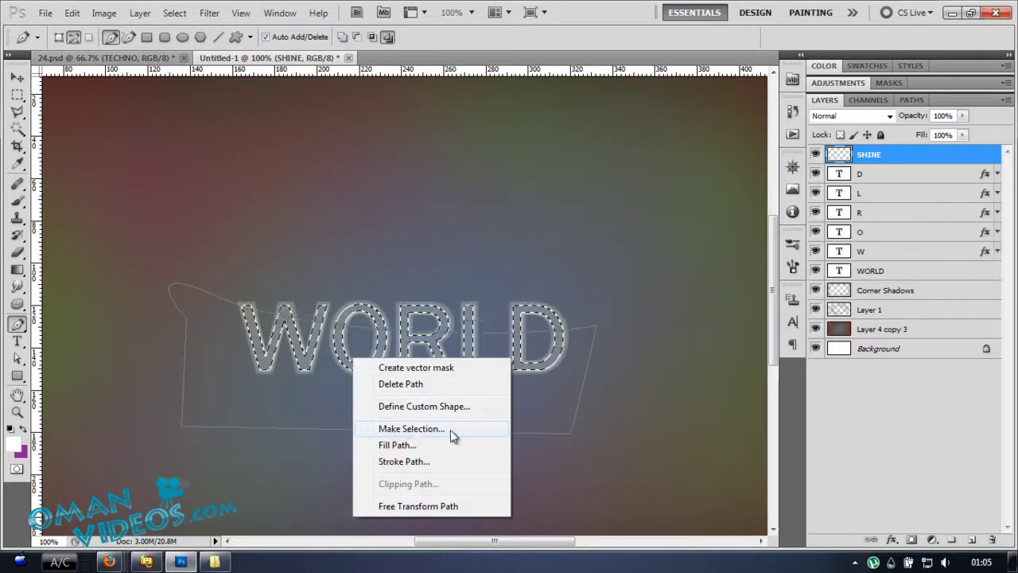
{"action": "left_click", "coordinate": [450, 429]}
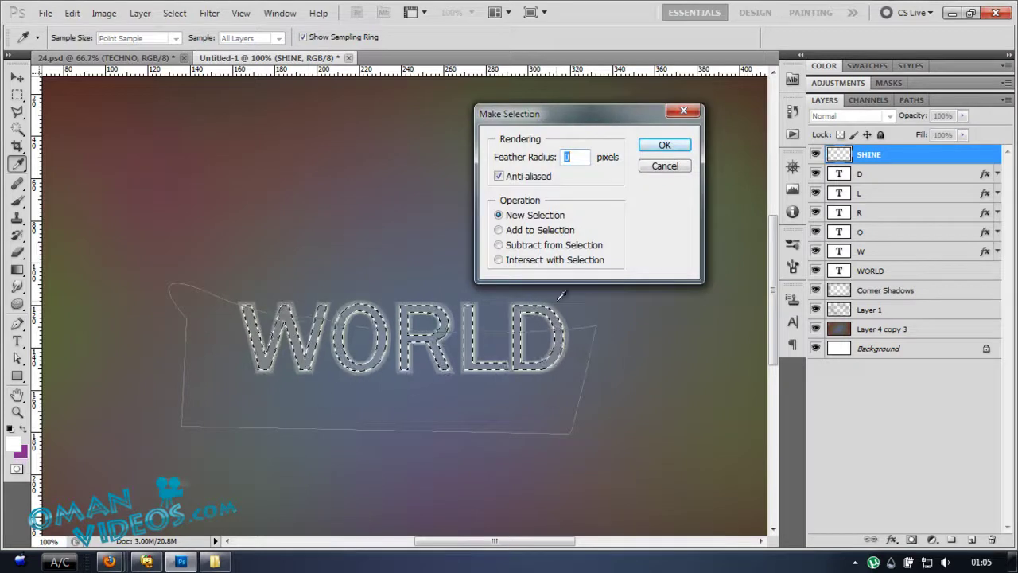
{"action": "left_click", "coordinate": [559, 248]}
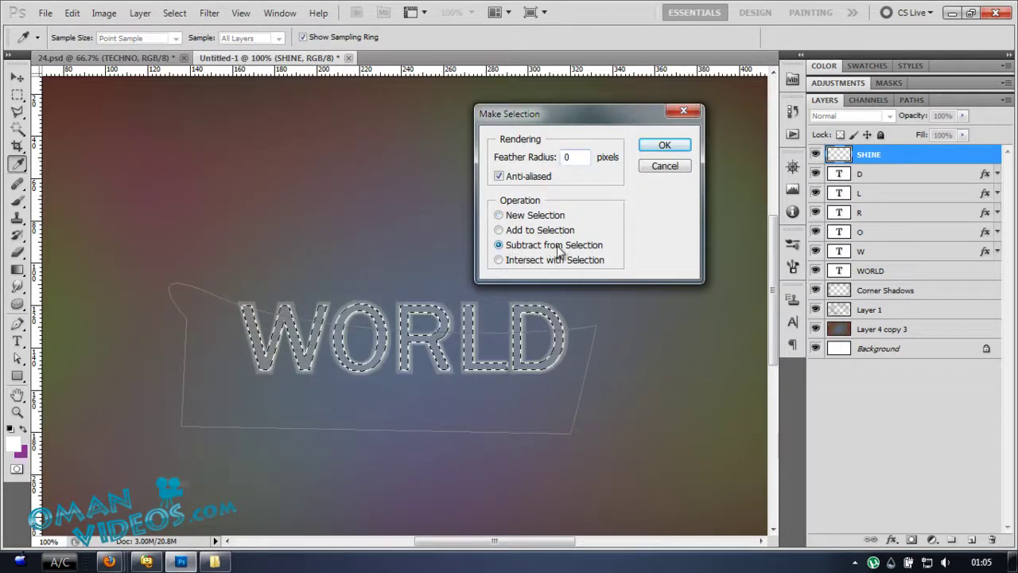
{"action": "double_click", "coordinate": [584, 158]}
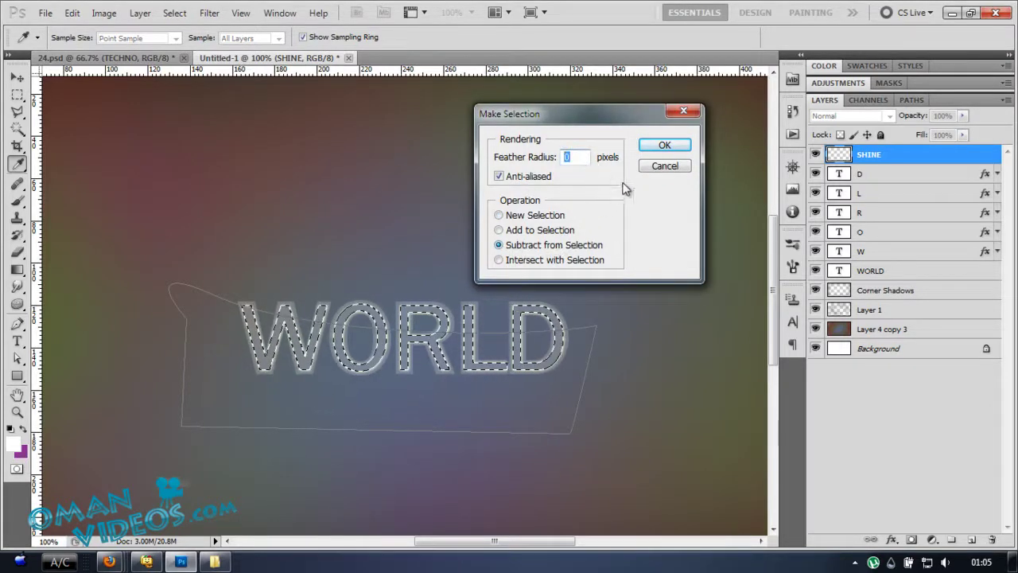
{"action": "left_click", "coordinate": [665, 146]}
{"action": "key", "text": "p"}
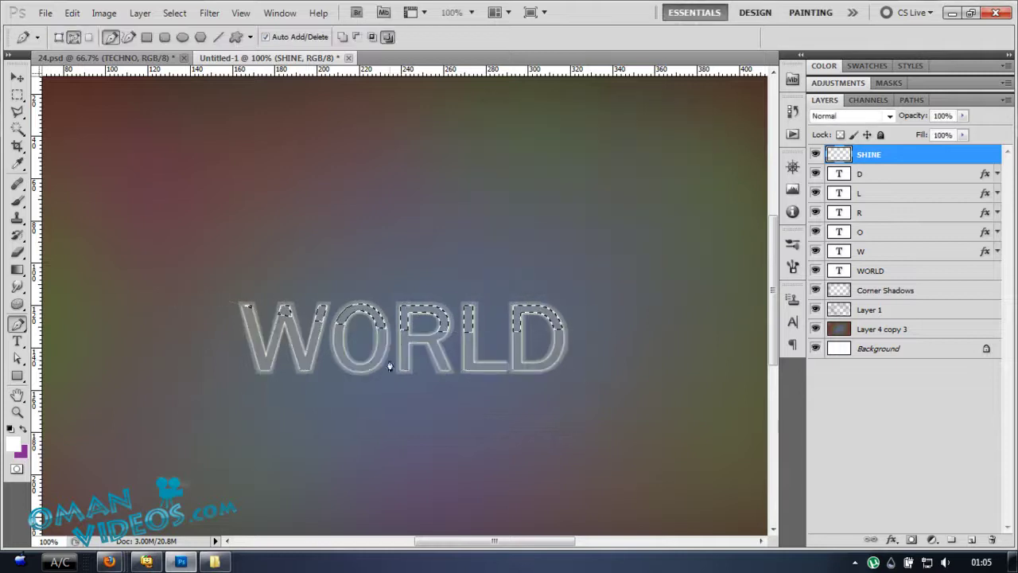
Step: Set up the Gradient tool with the white-to-transparent preset and the linear style
{"action": "left_click", "coordinate": [22, 273]}
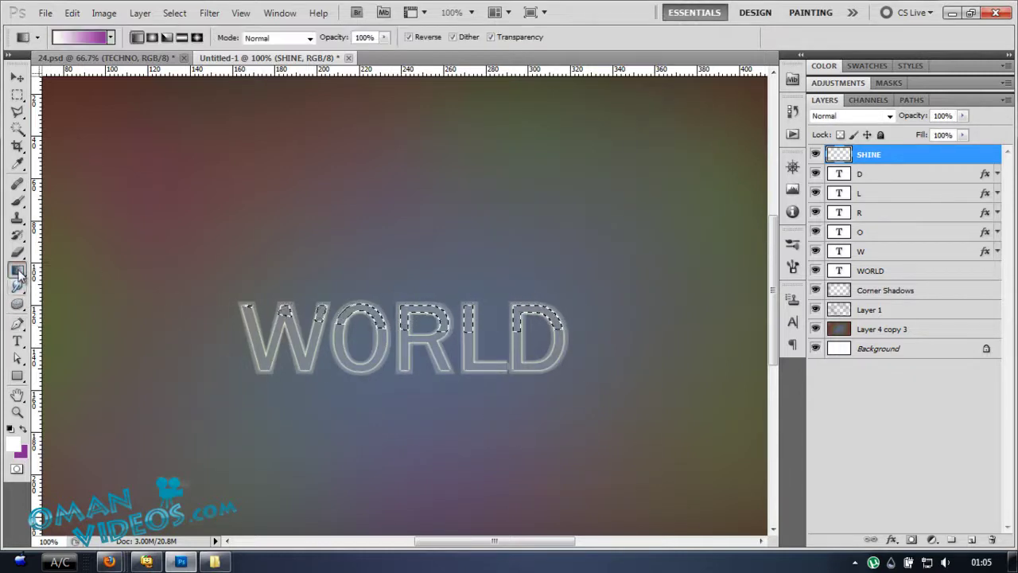
{"action": "left_click", "coordinate": [110, 39]}
{"action": "left_click", "coordinate": [56, 89]}
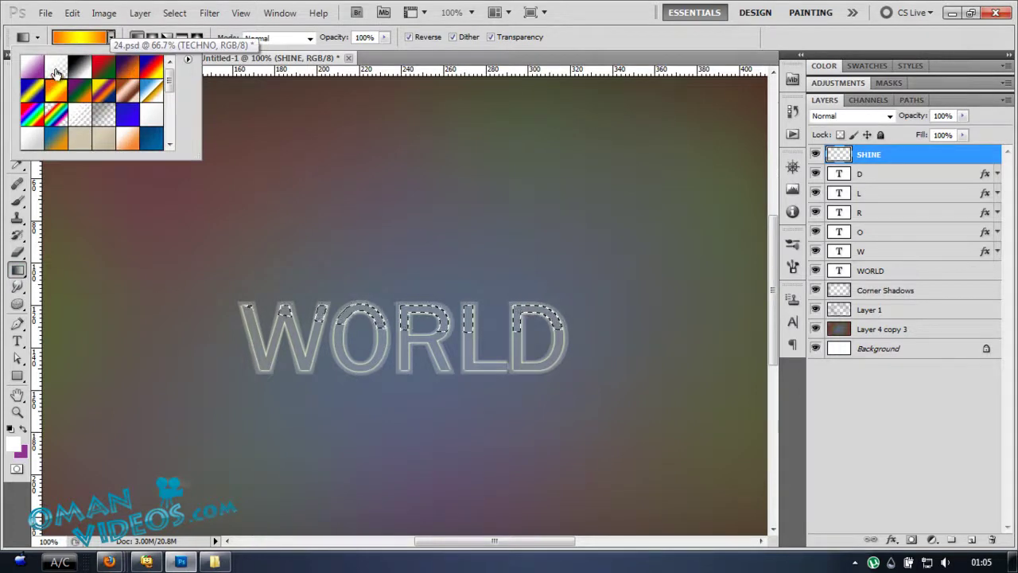
{"action": "left_click", "coordinate": [56, 73]}
{"action": "left_click", "coordinate": [139, 42]}
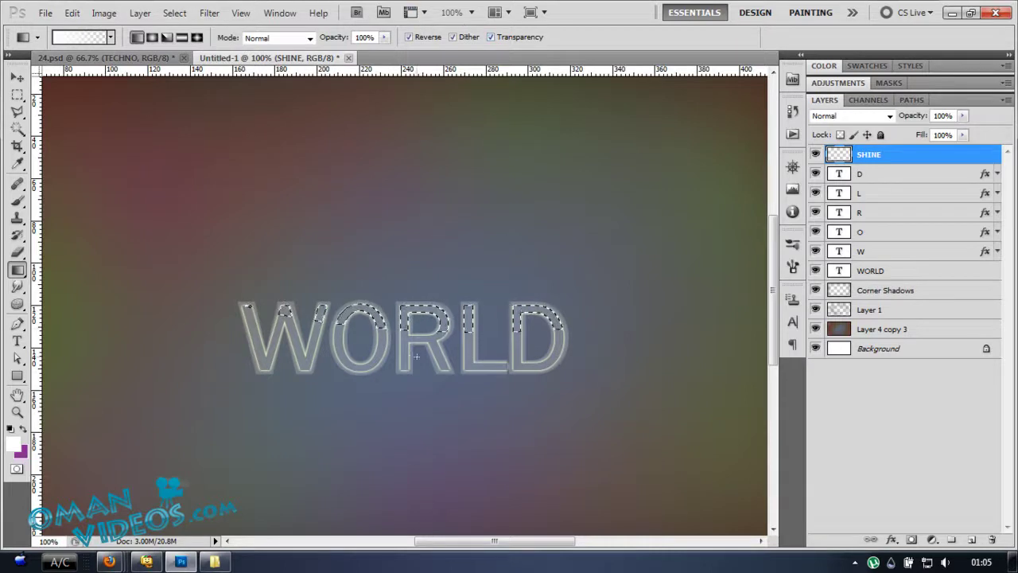
{"action": "left_click_drag", "start_coordinate": [404, 368], "coordinate": [430, 285]}
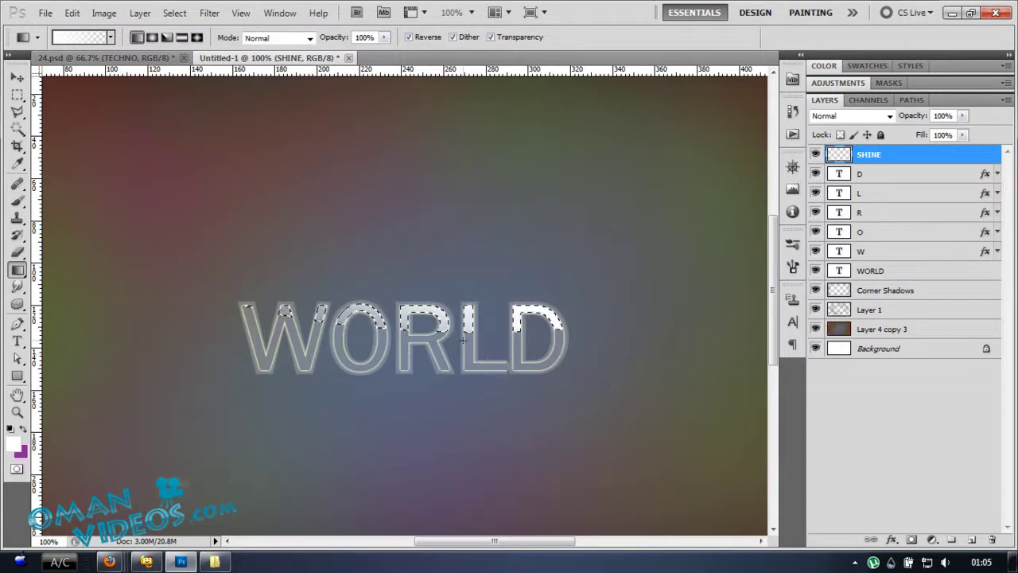
{"action": "key", "text": "ctrl+d"}
{"action": "key", "text": "ctrl+shift+d"}
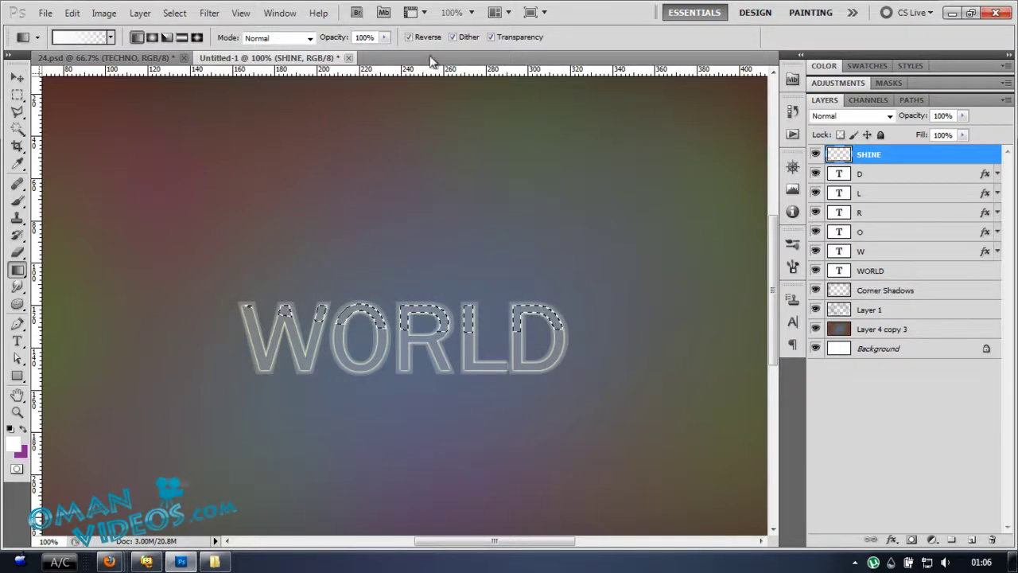
Step: Turn off gradient reversal, fill the selection on the SHINE layer with white fading downward from above the letters, and deselect
{"action": "left_click", "coordinate": [409, 37]}
{"action": "left_click_drag", "start_coordinate": [423, 299], "coordinate": [410, 373]}
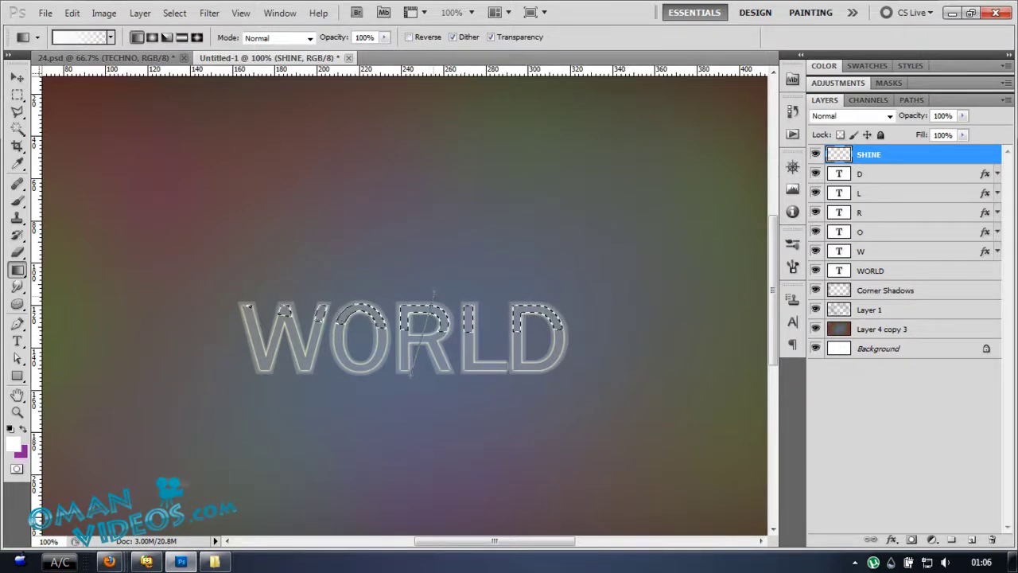
{"action": "key", "text": "ctrl+d"}
Step: Set the SHINE layer's blend mode to Overlay
{"action": "key", "text": "v"}
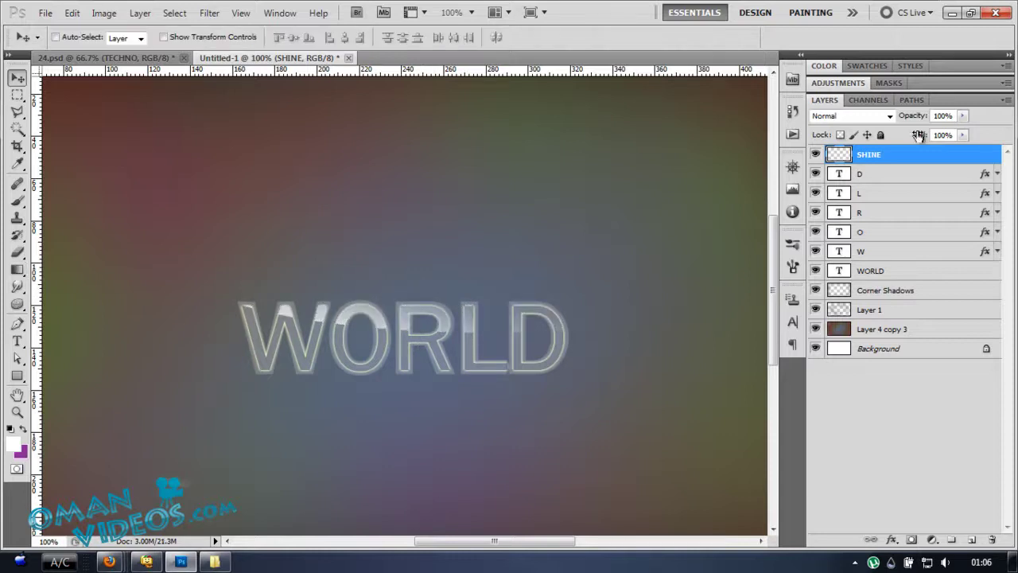
{"action": "left_click", "coordinate": [832, 117]}
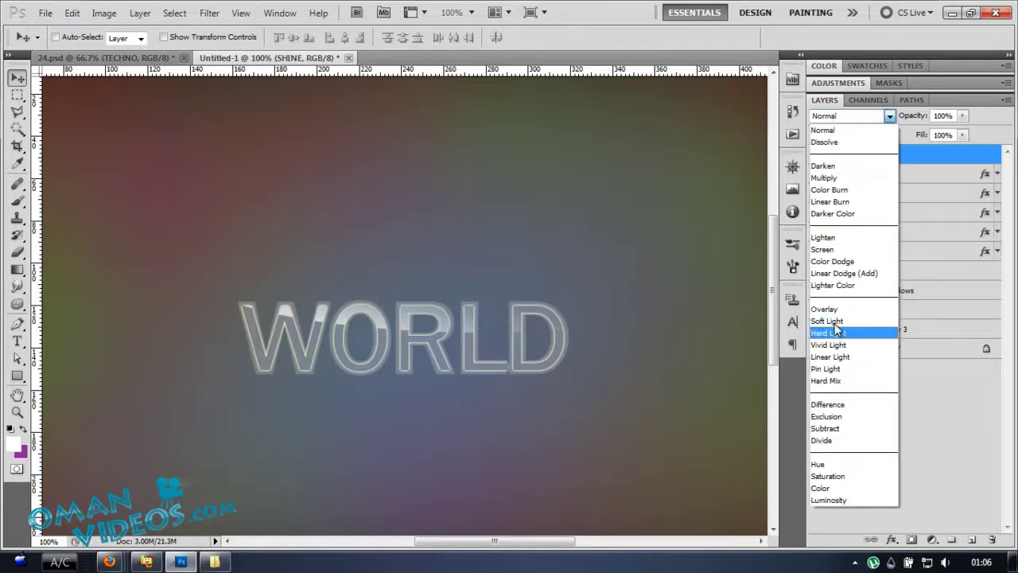
{"action": "left_click", "coordinate": [843, 313]}
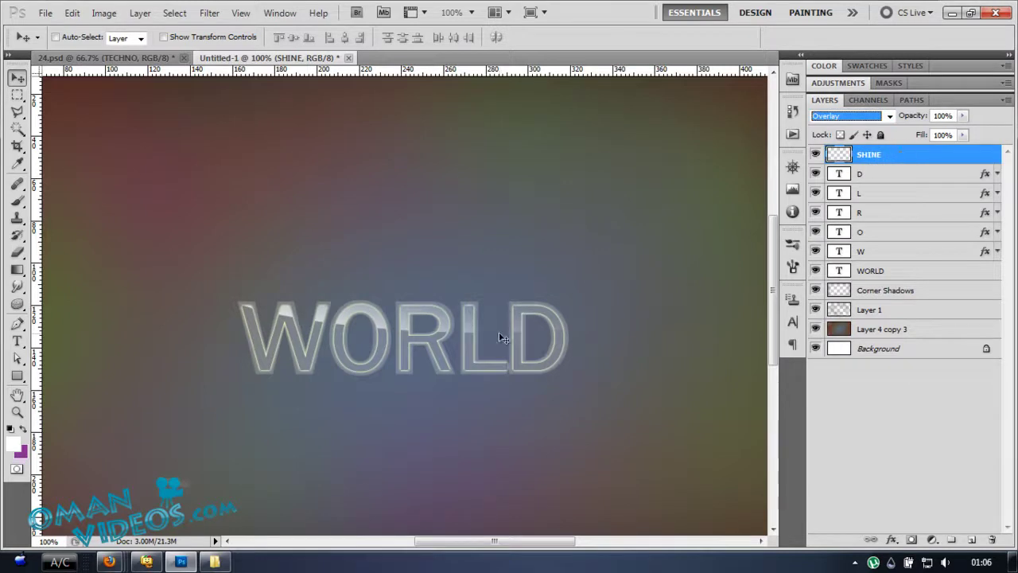
{"action": "left_click", "coordinate": [894, 179]}
{"action": "left_click", "coordinate": [901, 252]}
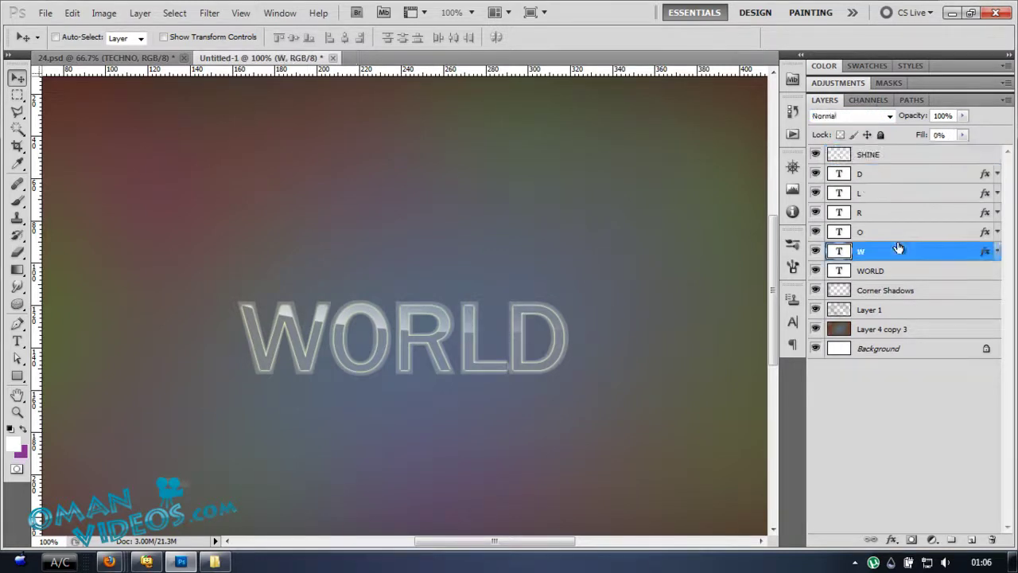
{"action": "left_click", "coordinate": [843, 114]}
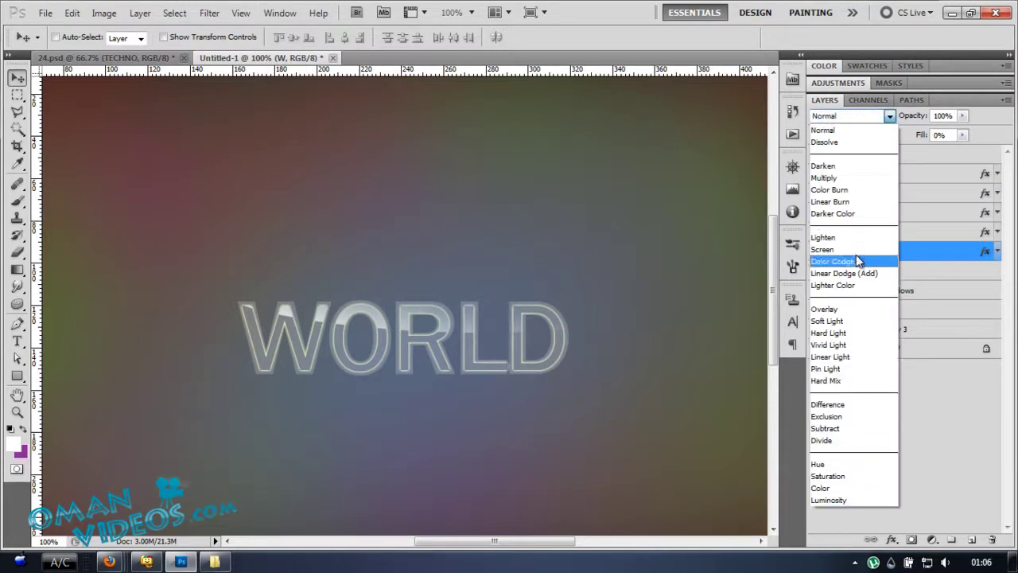
{"action": "left_click", "coordinate": [851, 306]}
{"action": "left_click", "coordinate": [846, 115]}
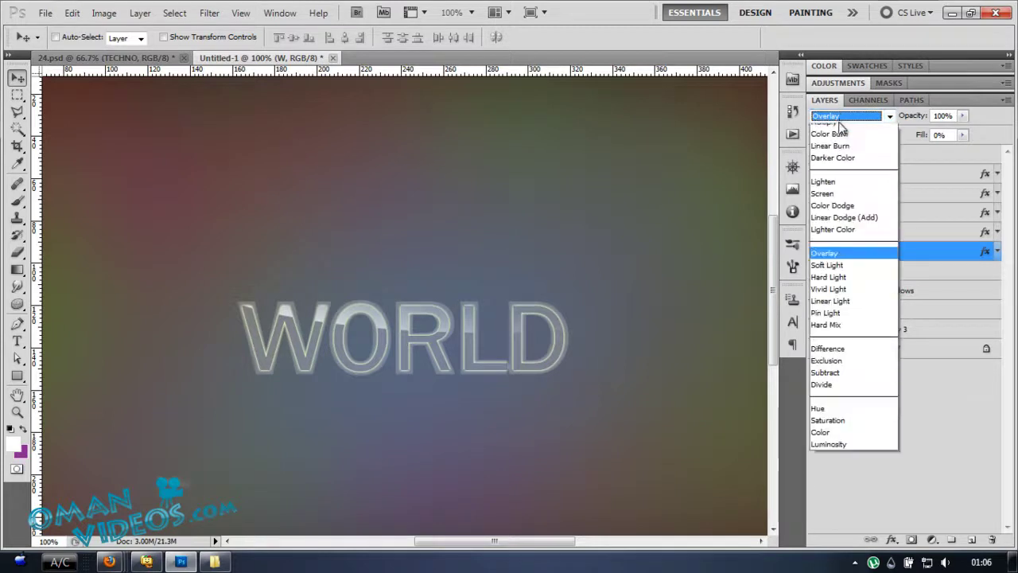
{"action": "left_click", "coordinate": [895, 272]}
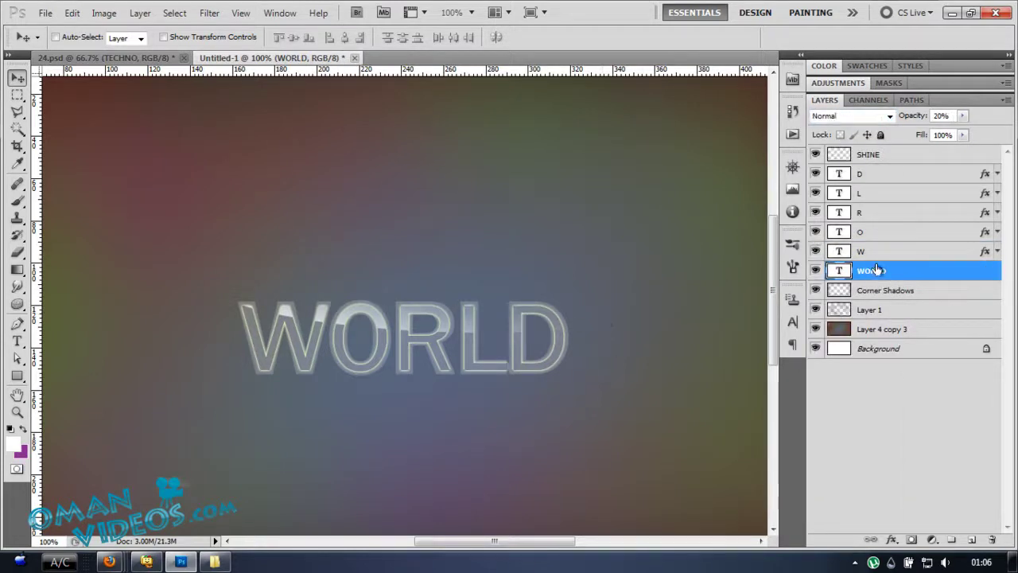
Step: Open the W layer's Outer Glow settings and set the glow's opacity to 69% and size to 4 px
{"action": "left_click", "coordinate": [913, 253]}
{"action": "double_click", "coordinate": [959, 262]}
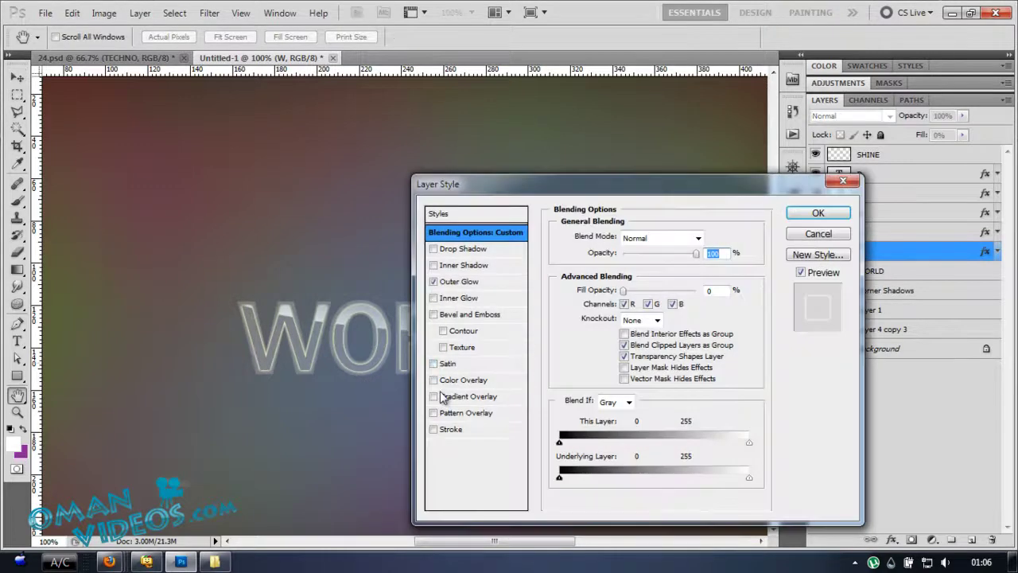
{"action": "left_click", "coordinate": [474, 284]}
{"action": "mouse_move", "coordinate": [675, 253]}
{"action": "left_mouse_down"}
{"action": "mouse_move", "coordinate": [641, 254]}
{"action": "mouse_move", "coordinate": [659, 254]}
{"action": "left_mouse_up"}
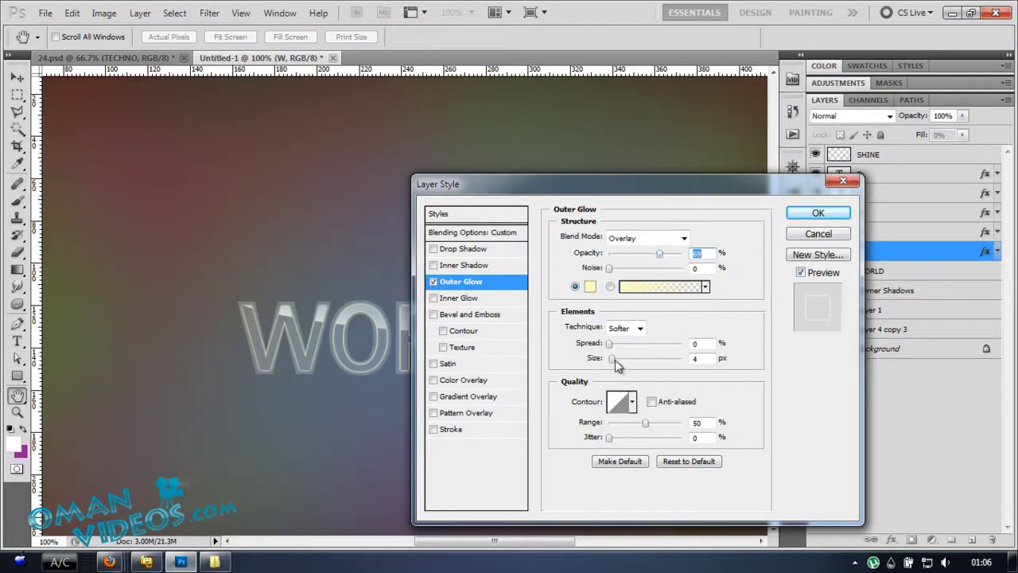
{"action": "mouse_move", "coordinate": [614, 359]}
{"action": "left_mouse_down"}
{"action": "mouse_move", "coordinate": [623, 362]}
{"action": "mouse_move", "coordinate": [611, 372]}
{"action": "left_mouse_up"}
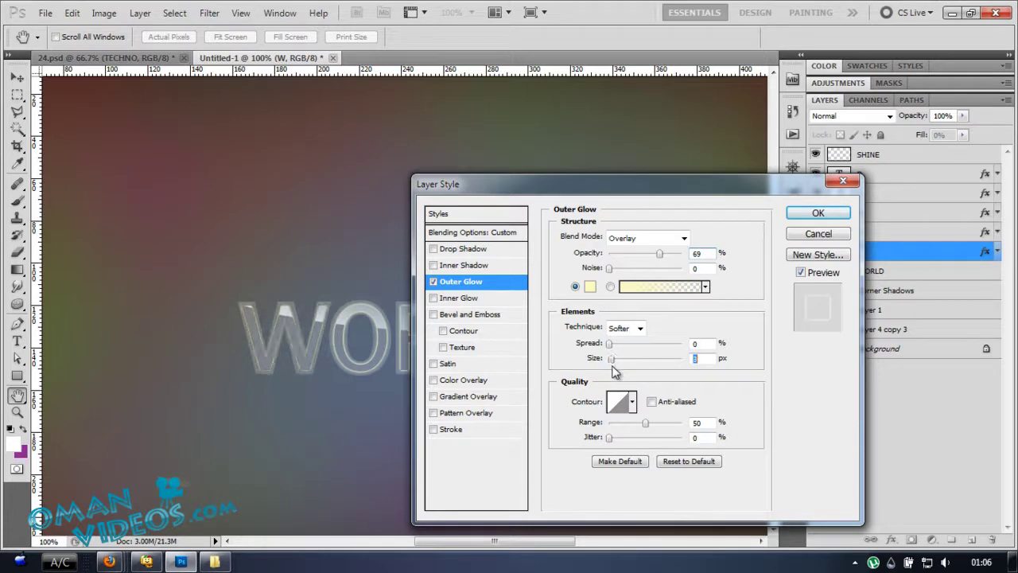
{"action": "left_click", "coordinate": [638, 238]}
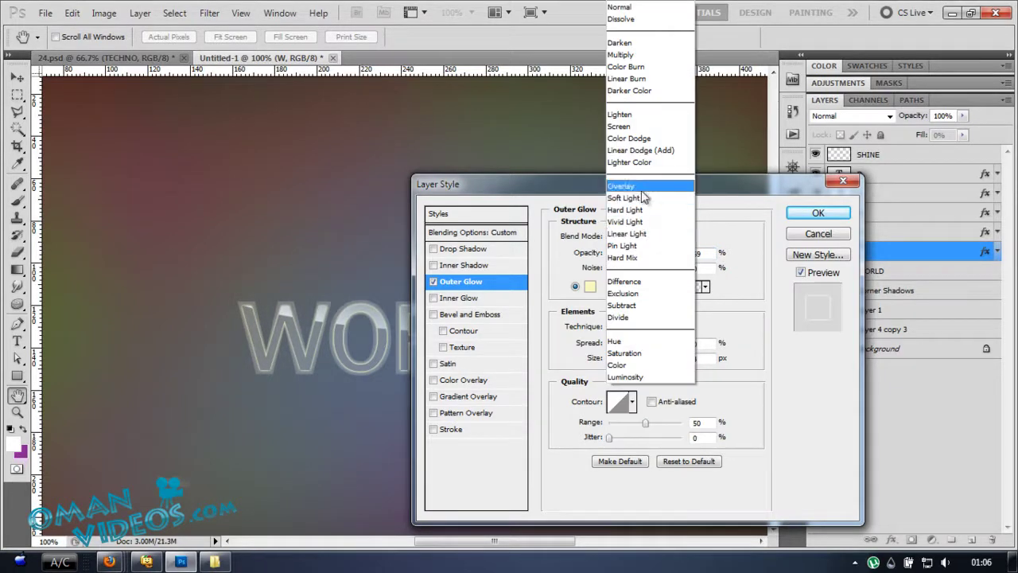
{"action": "left_click", "coordinate": [641, 197]}
{"action": "key", "text": "Up"}
{"action": "key", "text": "Up"}
{"action": "key", "text": "Up"}
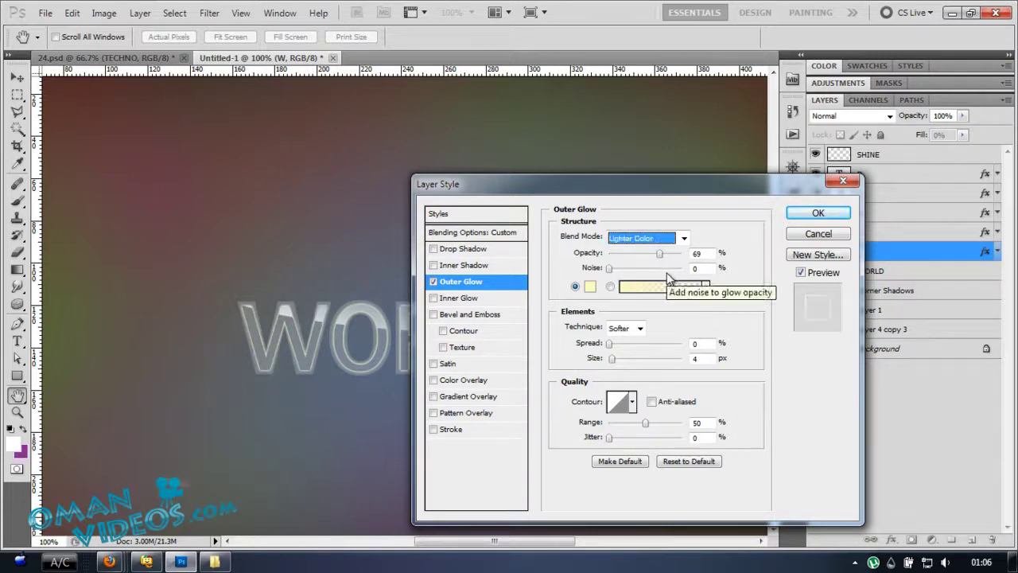
{"action": "key", "text": "Down"}
{"action": "key", "text": "Down"}
Step: Set the W layer's outer glow opacity to 56% and apply the layer style
{"action": "left_click_drag", "start_coordinate": [659, 254], "coordinate": [648, 256]}
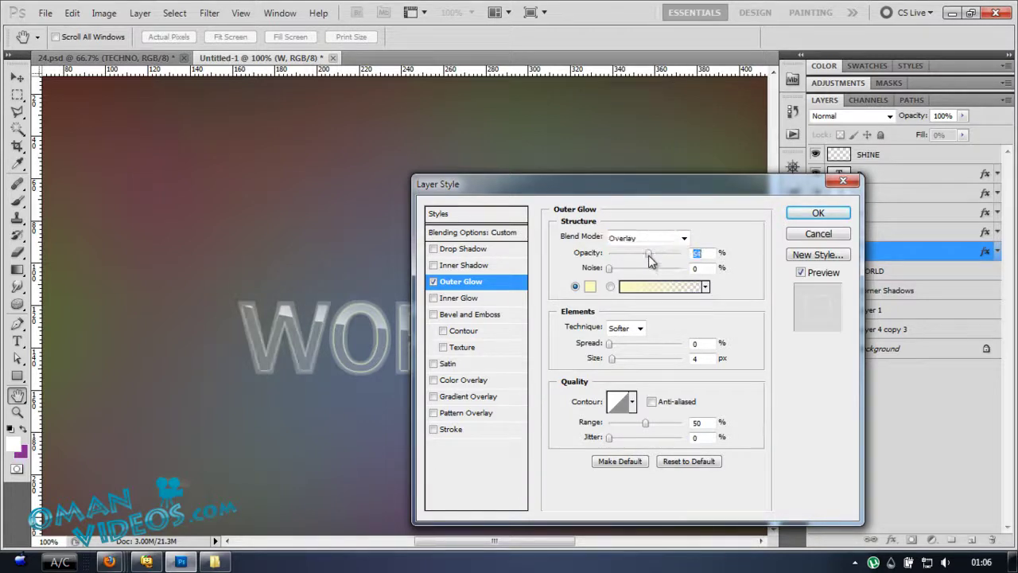
{"action": "left_click", "coordinate": [817, 212]}
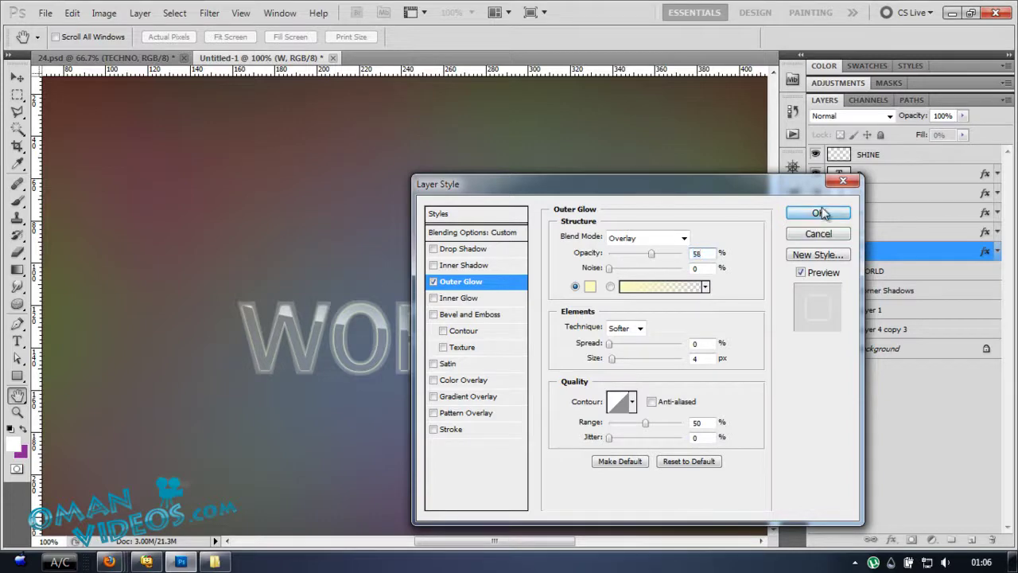
Step: Copy the W layer's style and paste it onto the O, R, L and D layers
{"action": "right_click", "coordinate": [954, 263]}
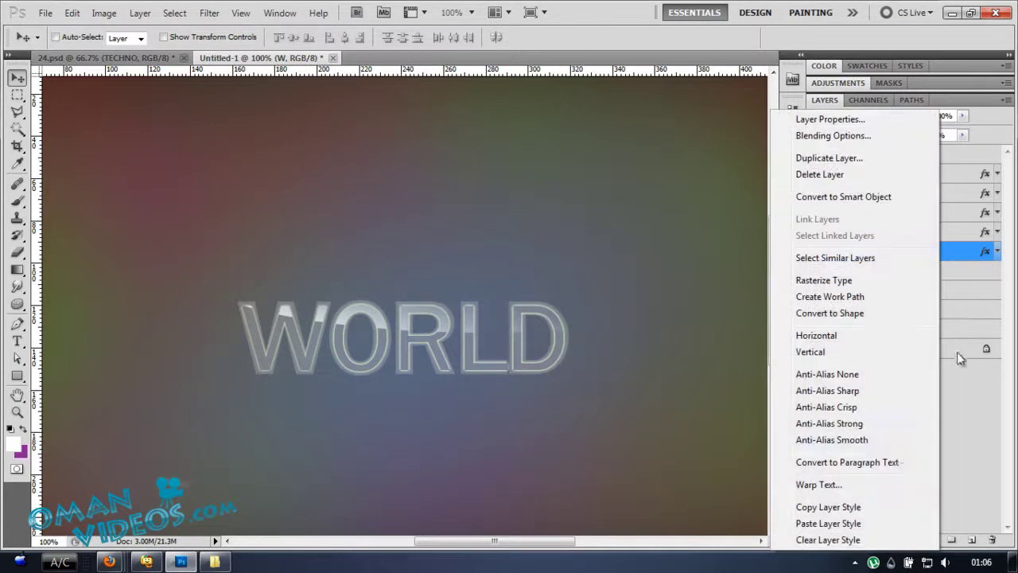
{"action": "left_click", "coordinate": [867, 503]}
{"action": "left_click", "coordinate": [930, 232]}
{"action": "left_click", "coordinate": [911, 181], "text": "shift"}
{"action": "right_click", "coordinate": [882, 222]}
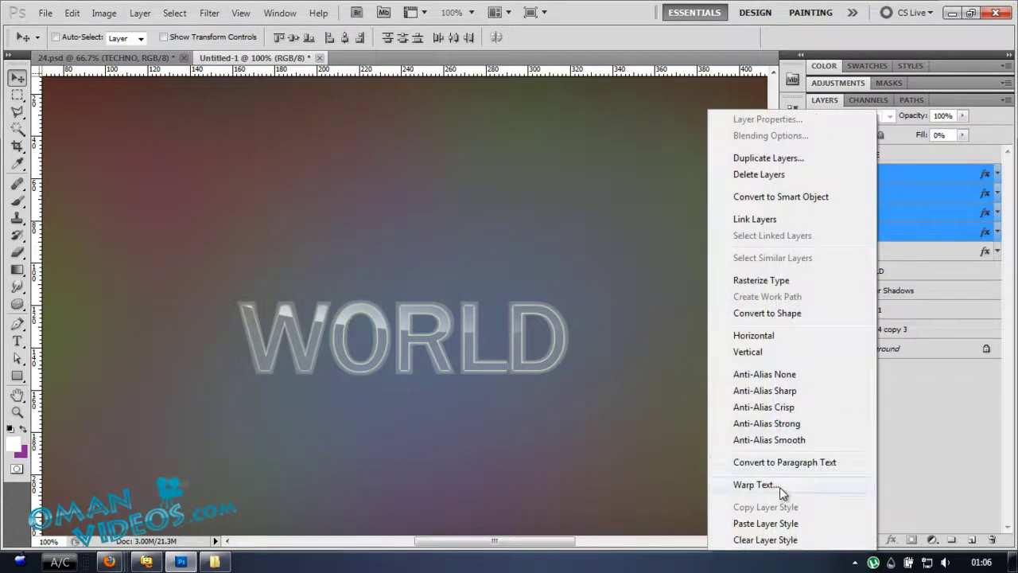
{"action": "left_click", "coordinate": [768, 521]}
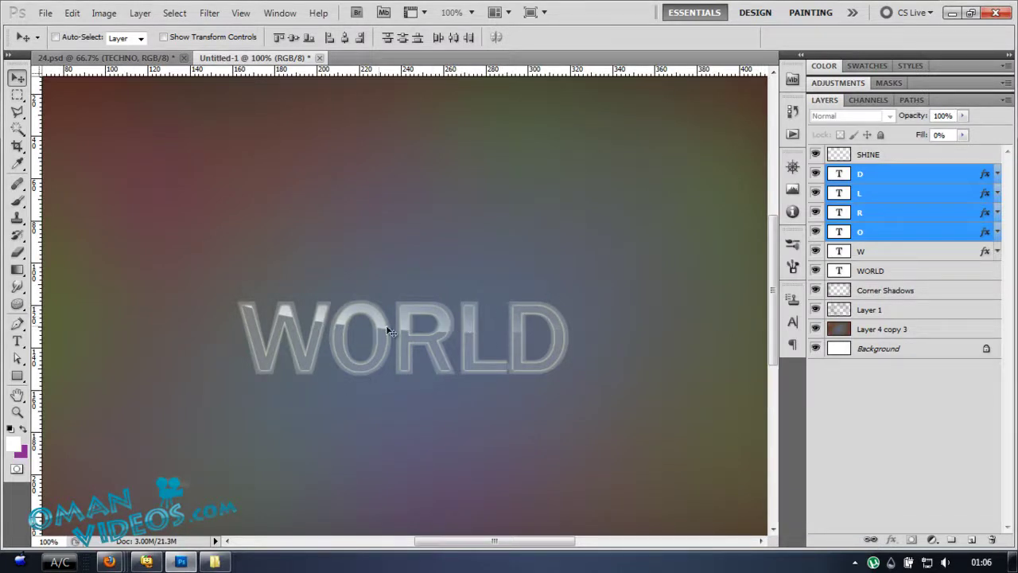
{"action": "left_click", "coordinate": [334, 337], "text": "ctrl"}
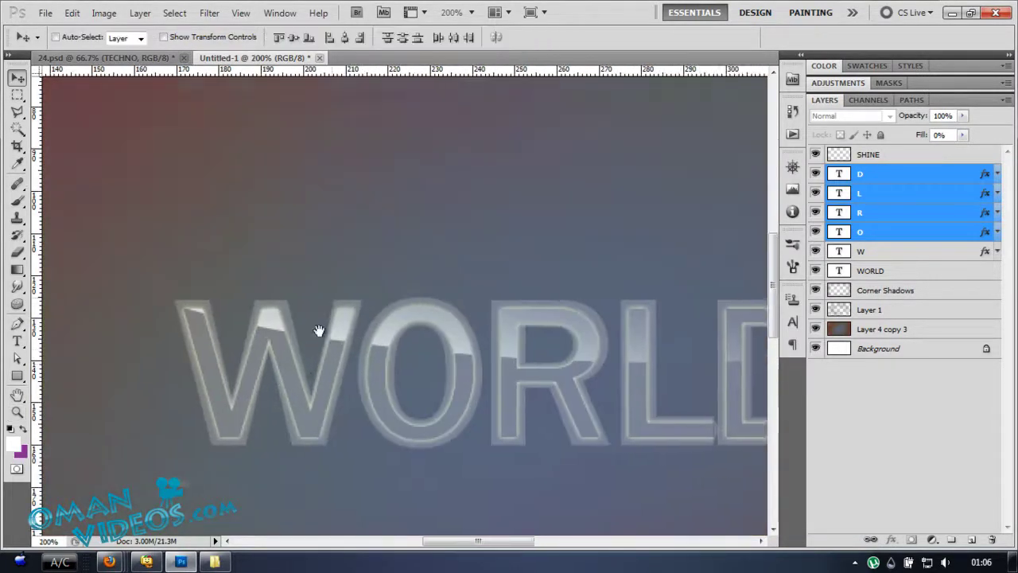
{"action": "key", "text": "ctrl+minus"}
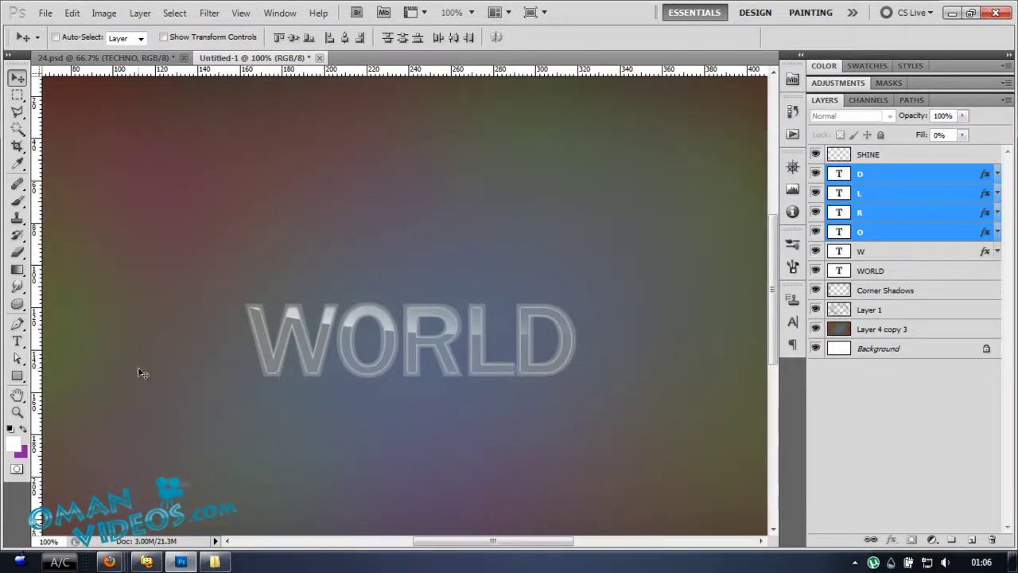
Step: Add a new layer above the SHINE layer and name it WORLD SHINES
{"action": "key", "text": "z"}
{"action": "left_click", "coordinate": [350, 342]}
{"action": "left_click_drag", "start_coordinate": [297, 307], "coordinate": [417, 313]}
{"action": "left_click", "coordinate": [879, 156]}
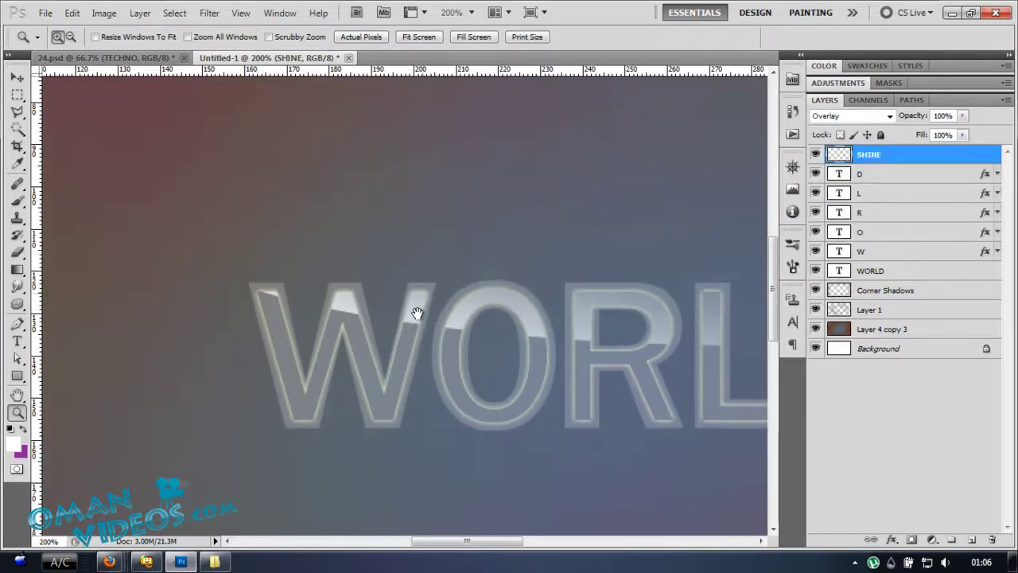
{"action": "key", "text": "v"}
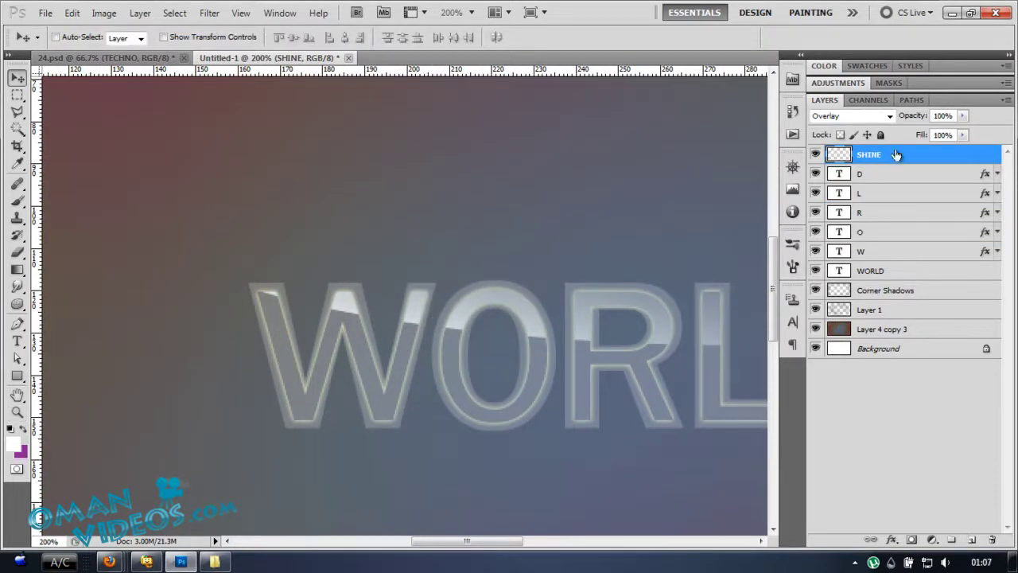
{"action": "left_click", "coordinate": [972, 539]}
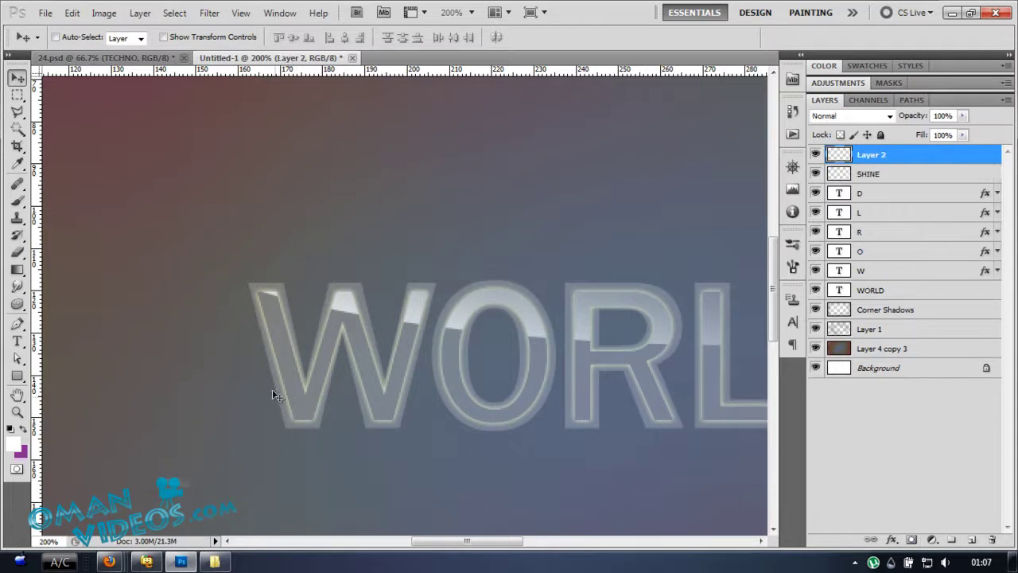
{"action": "double_click", "coordinate": [872, 155]}
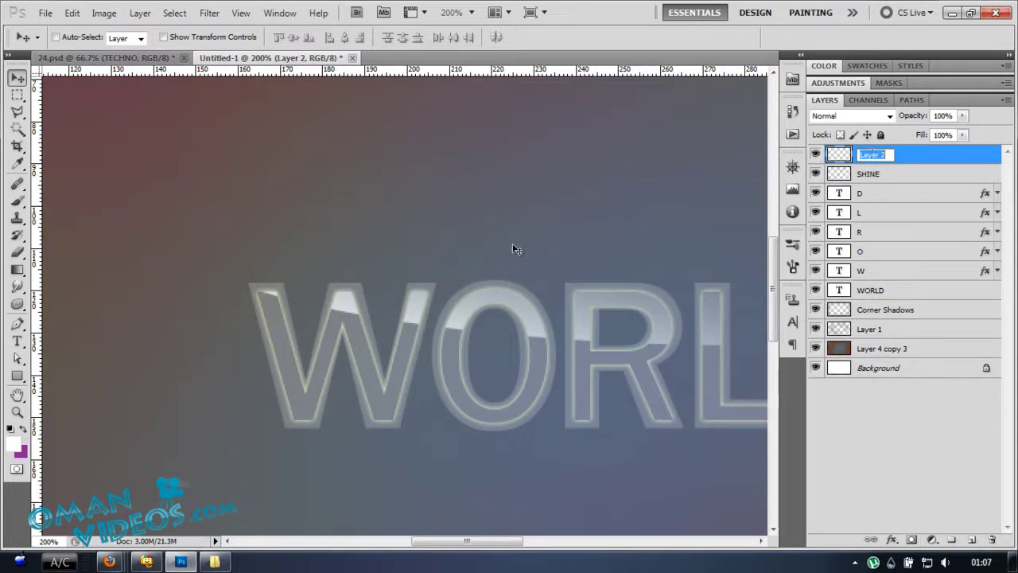
{"action": "type", "text": "WORLD SH"}
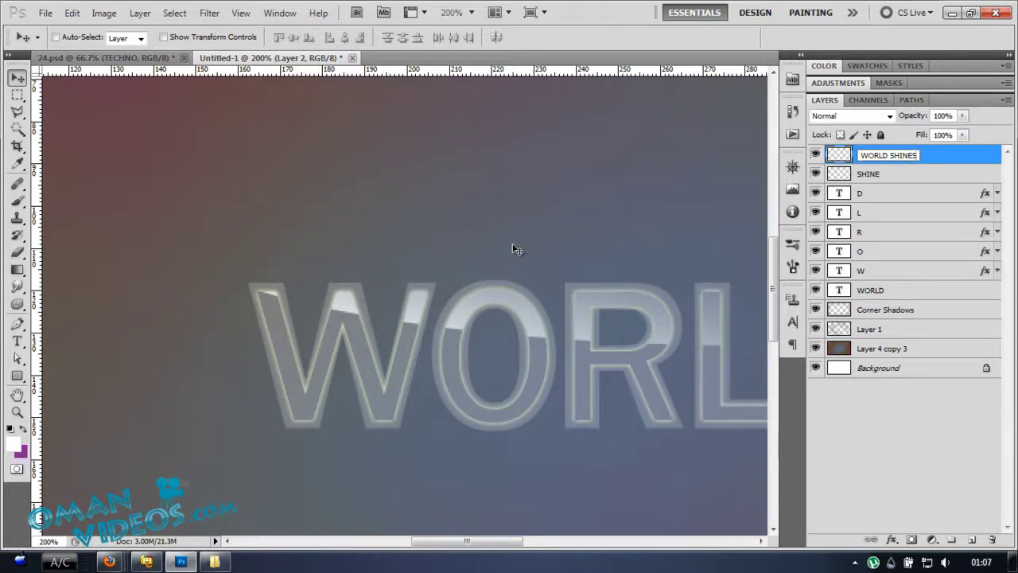
{"action": "type", "text": "INES"}
{"action": "key", "text": "Return"}
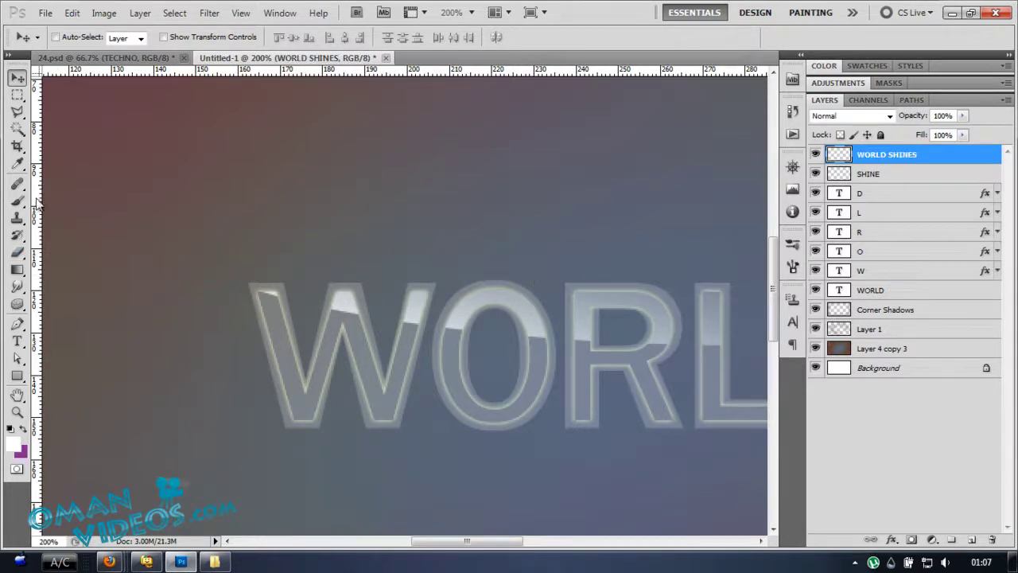
Step: Set the Brush tool to 3 px size with 100% opacity and 100% flow, undoing the test strokes
{"action": "left_click", "coordinate": [18, 202]}
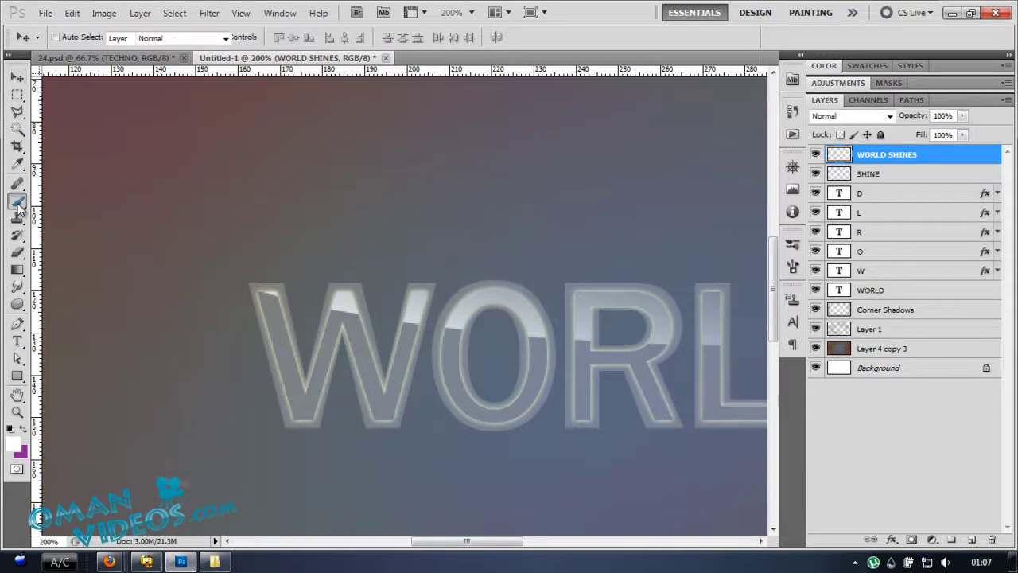
{"action": "right_click", "coordinate": [405, 277]}
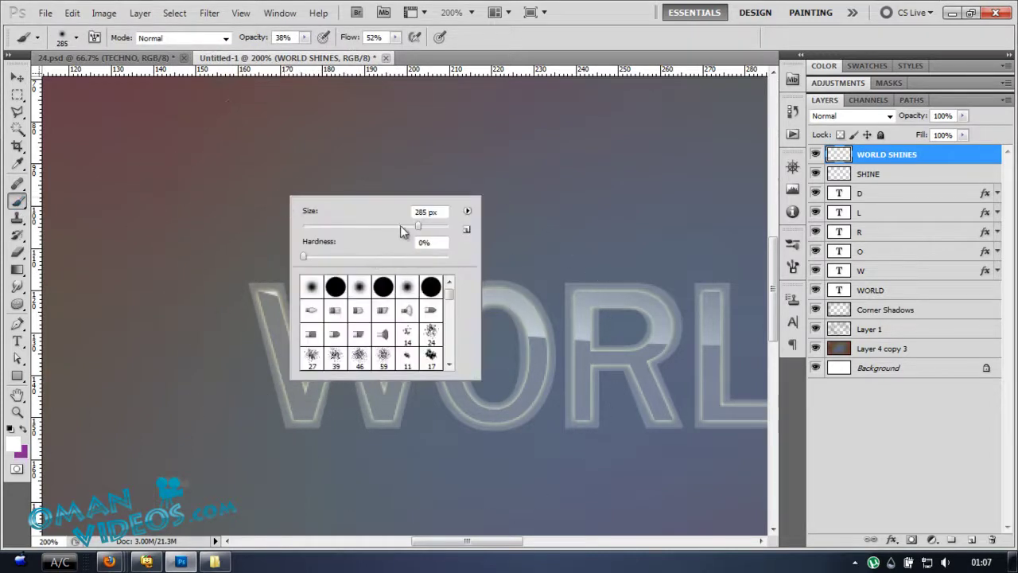
{"action": "left_click_drag", "start_coordinate": [381, 229], "coordinate": [306, 228]}
{"action": "left_click", "coordinate": [513, 42]}
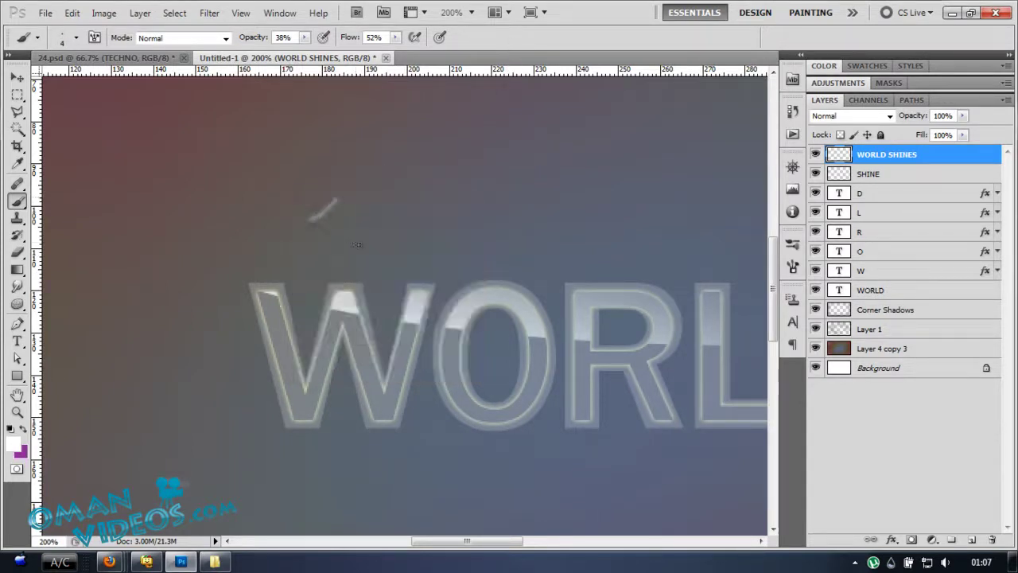
{"action": "key", "text": "ctrl+z"}
{"action": "left_click_drag", "start_coordinate": [255, 40], "coordinate": [441, 40]}
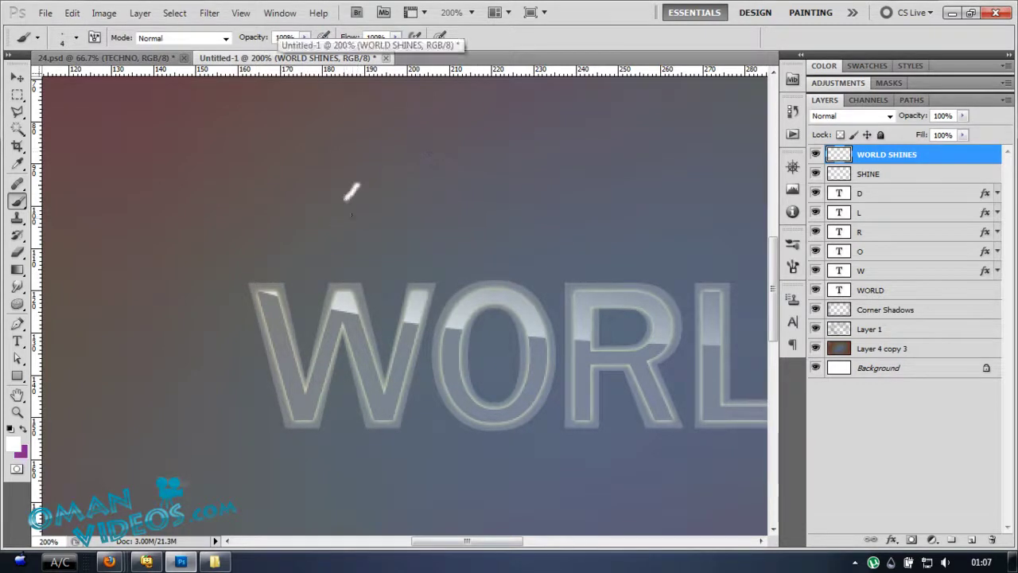
{"action": "key", "text": "ctrl+z"}
{"action": "right_click", "coordinate": [396, 183]}
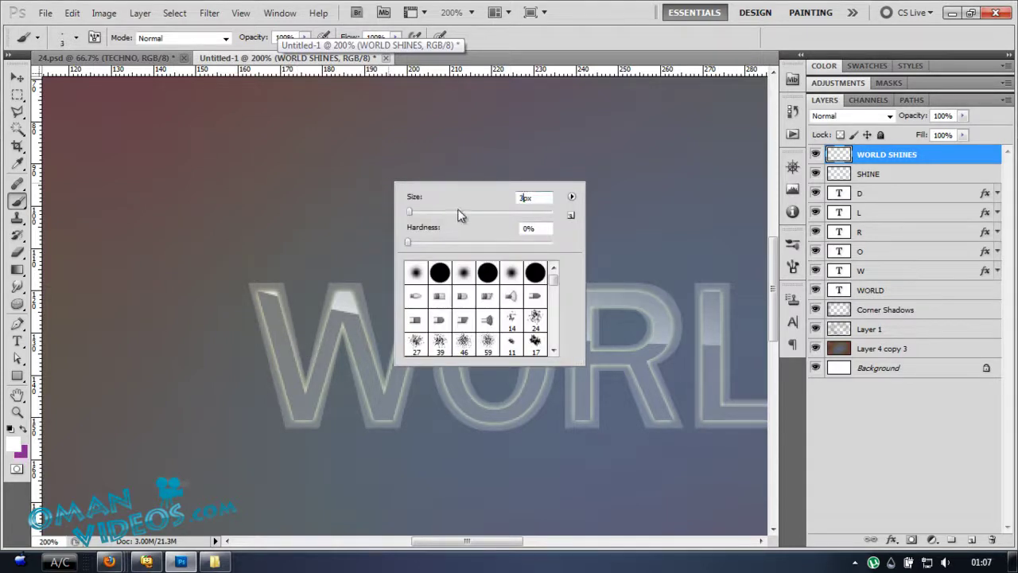
{"action": "left_click", "coordinate": [565, 37]}
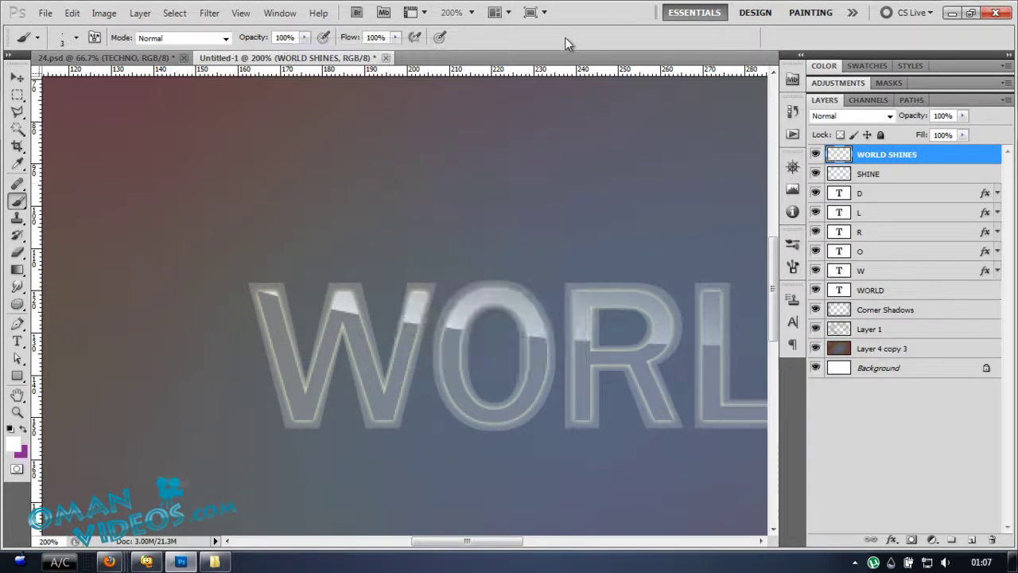
Step: Draw a short path along the lower edge of the W's second diagonal, stroke it using Brush with Simulate Pressure, and delete the path
{"action": "left_click", "coordinate": [16, 324]}
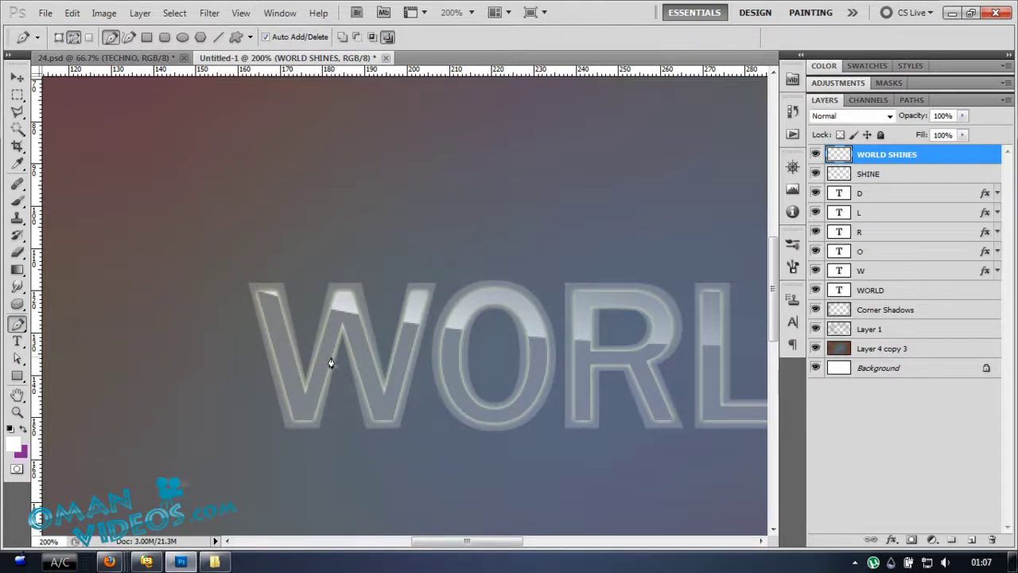
{"action": "left_click", "coordinate": [313, 419]}
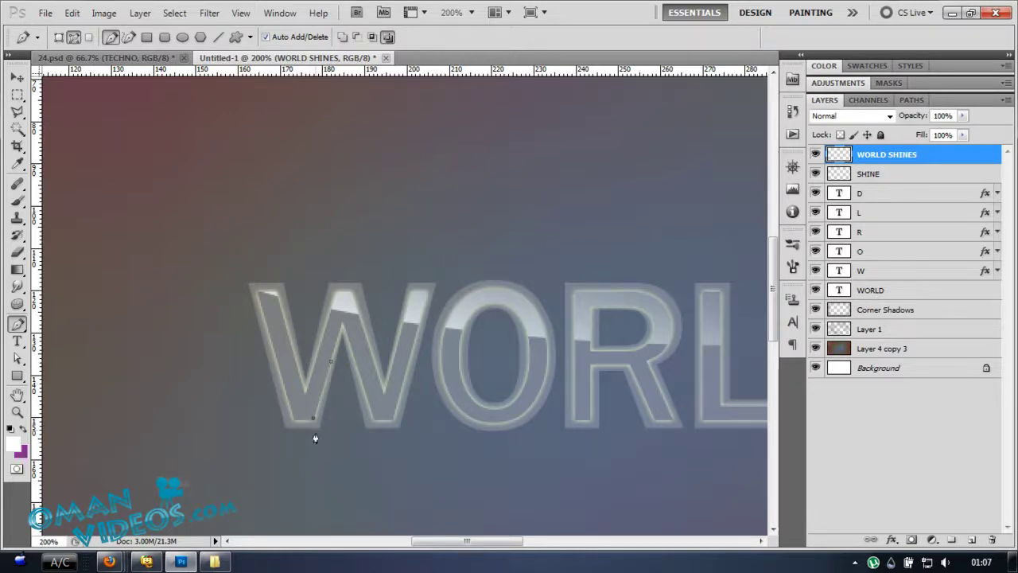
{"action": "right_click", "coordinate": [371, 383]}
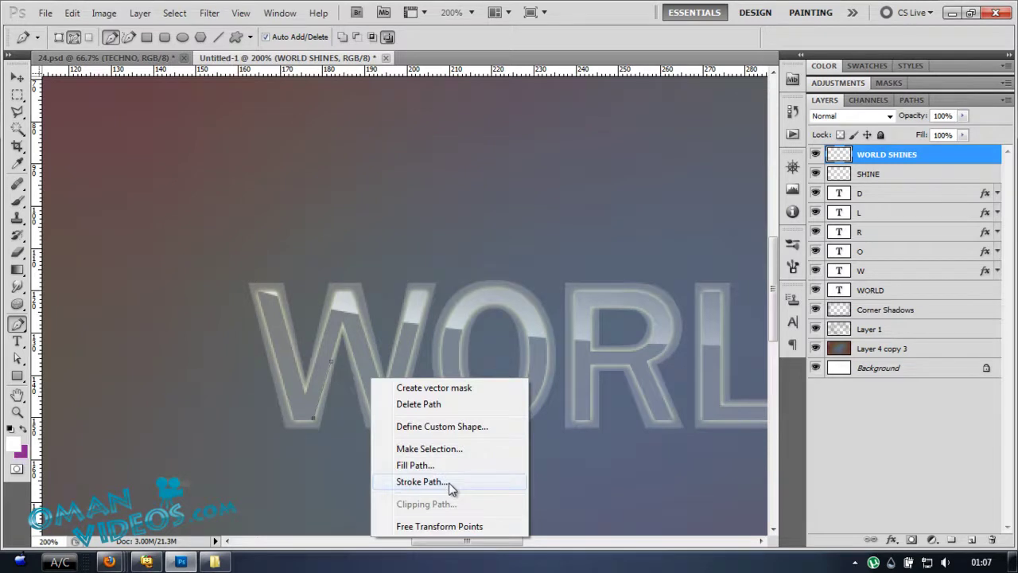
{"action": "left_click", "coordinate": [422, 481]}
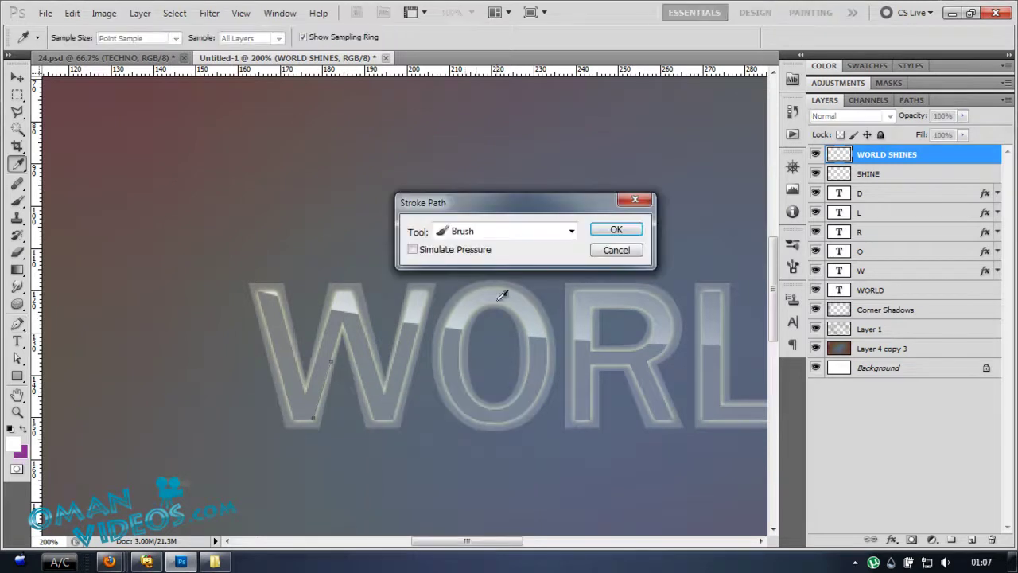
{"action": "left_click", "coordinate": [433, 251]}
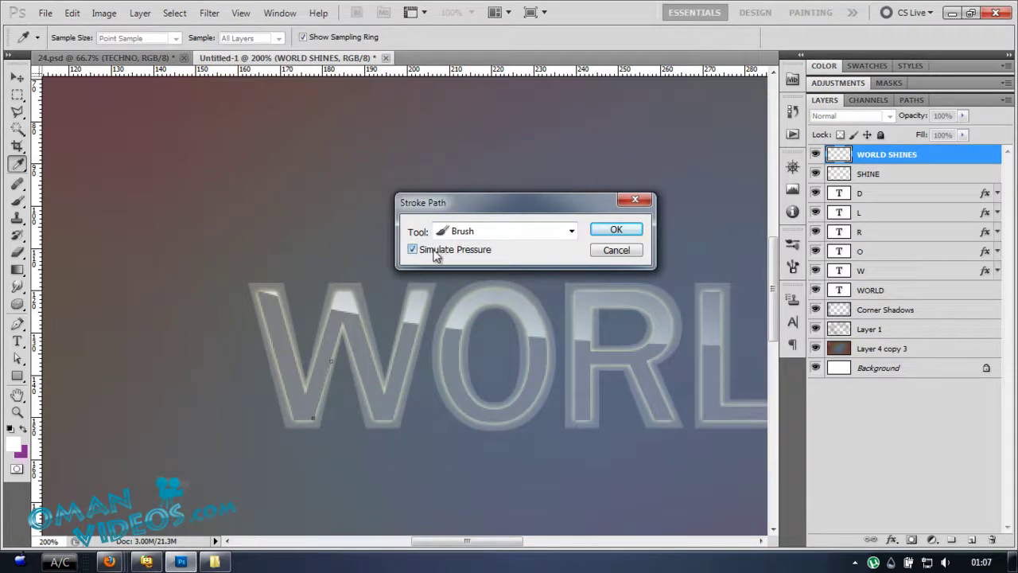
{"action": "left_click", "coordinate": [617, 231]}
{"action": "right_click", "coordinate": [365, 313]}
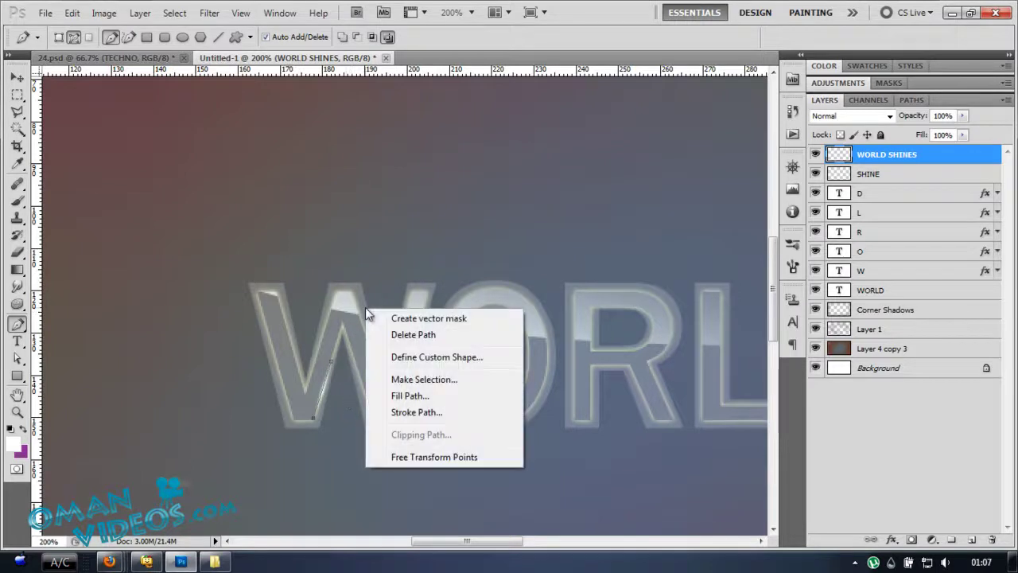
{"action": "key", "text": "Escape"}
{"action": "key", "text": "Delete"}
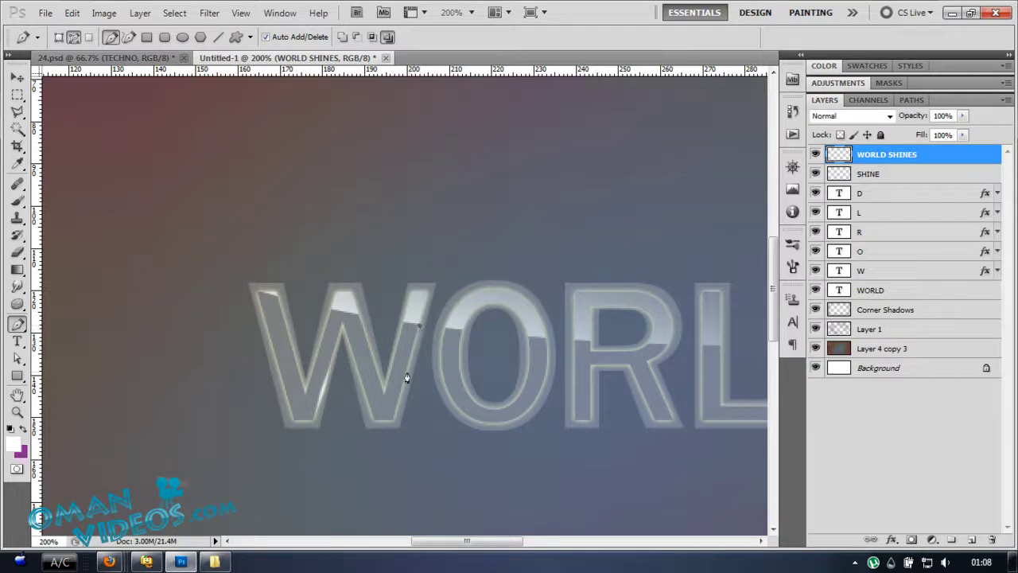
Step: Stroke a short path along the outer edge of the W's last diagonal with the pressure-simulated brush and dismiss the path
{"action": "right_click", "coordinate": [451, 314]}
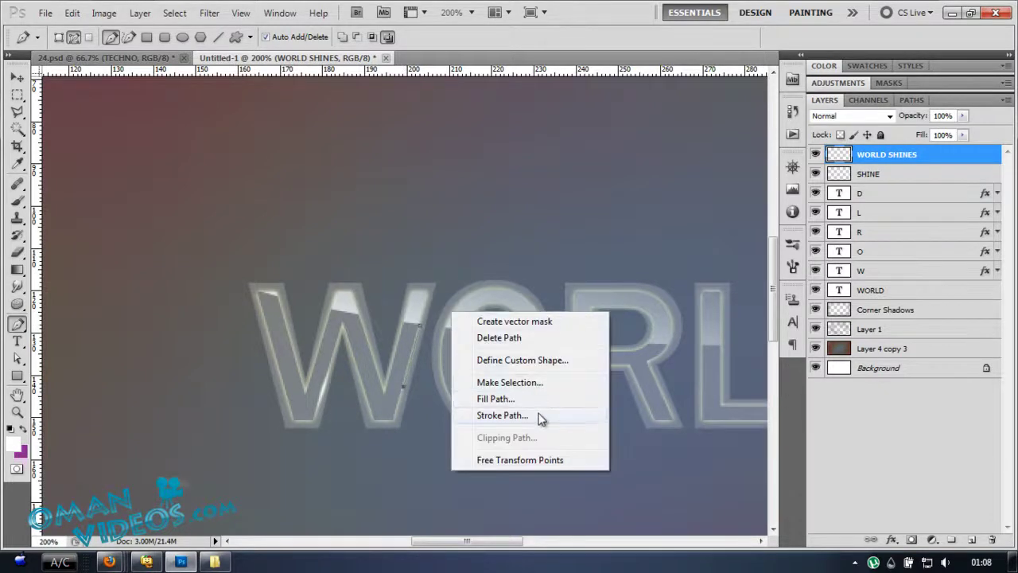
{"action": "left_click", "coordinate": [501, 415]}
{"action": "left_click", "coordinate": [609, 237]}
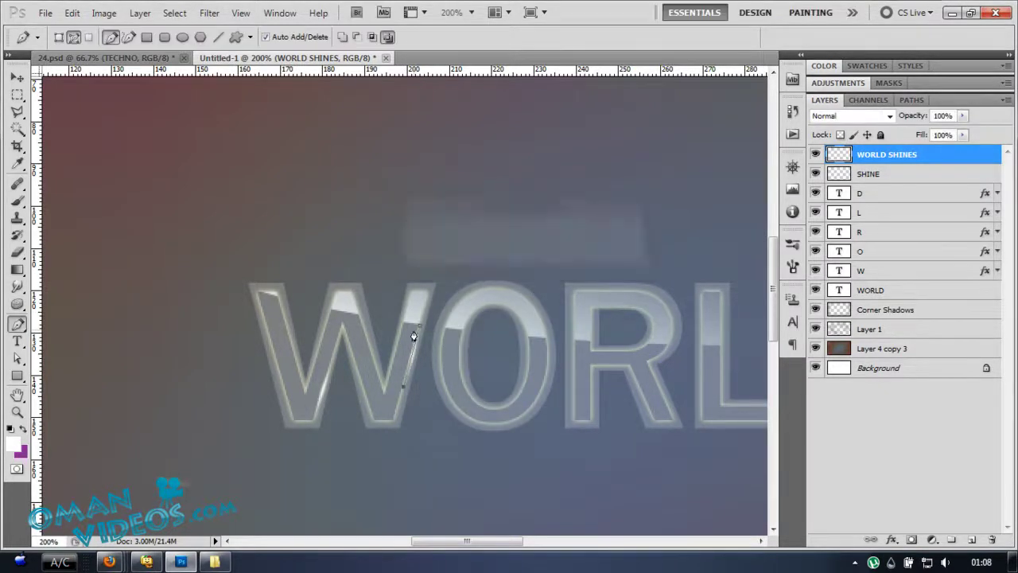
{"action": "key", "text": "Return"}
Step: Draw a curved path along the O's lower-right inner edge, stroke it with the brush, and delete the path
{"action": "left_click_drag", "start_coordinate": [526, 319], "coordinate": [452, 336]}
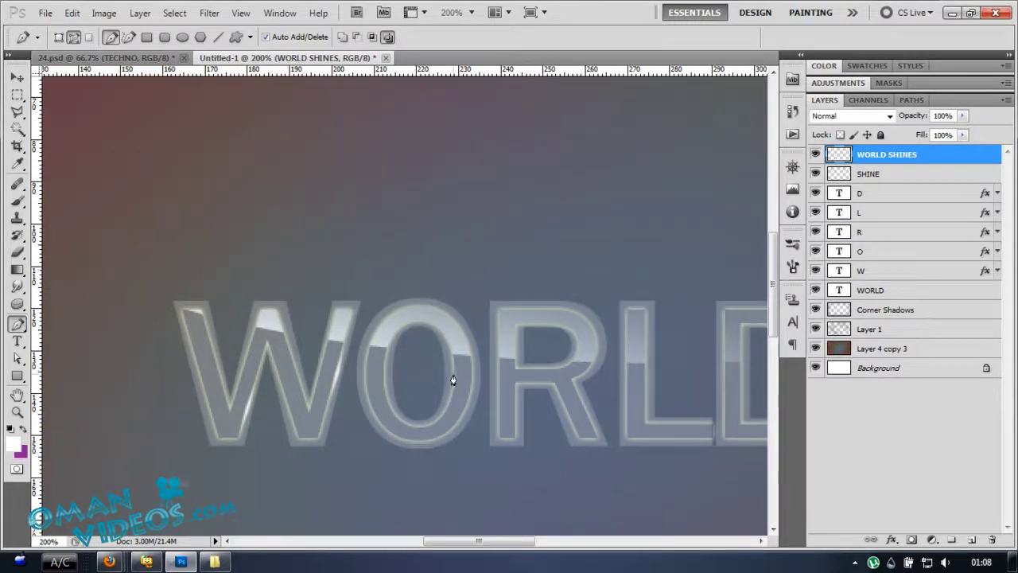
{"action": "left_click_drag", "start_coordinate": [405, 426], "coordinate": [394, 432]}
{"action": "right_click", "coordinate": [539, 402]}
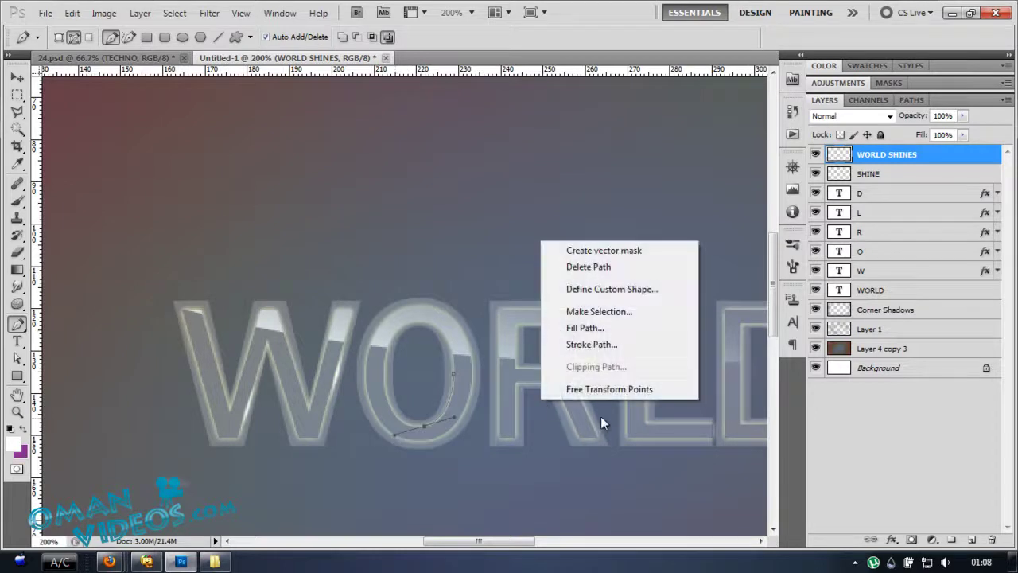
{"action": "left_click", "coordinate": [592, 343]}
{"action": "left_click", "coordinate": [597, 237]}
{"action": "right_click", "coordinate": [475, 321]}
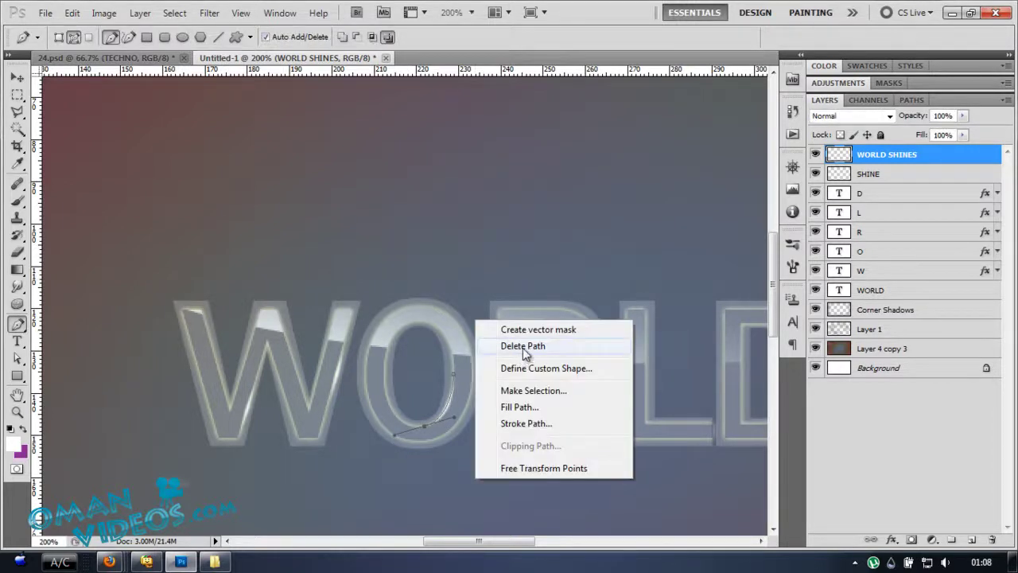
{"action": "left_click", "coordinate": [522, 347]}
Step: Draw a path around the upper-left inner corner of the R's bowl and stroke it with the brush
{"action": "left_click_drag", "start_coordinate": [363, 245], "coordinate": [454, 236]}
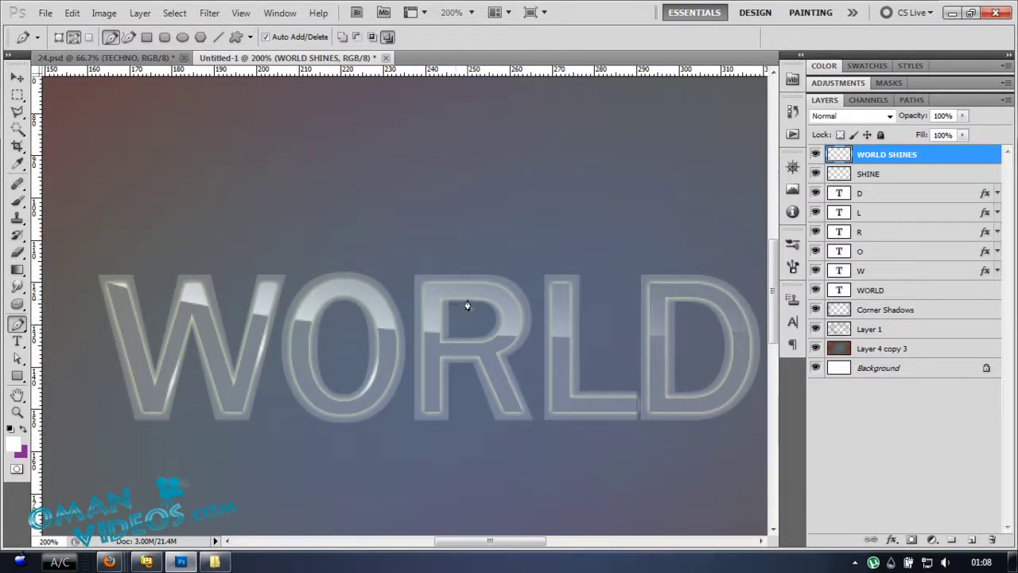
{"action": "left_click", "coordinate": [440, 300]}
{"action": "left_click", "coordinate": [441, 323]}
{"action": "right_click", "coordinate": [501, 323]}
{"action": "left_click", "coordinate": [595, 427]}
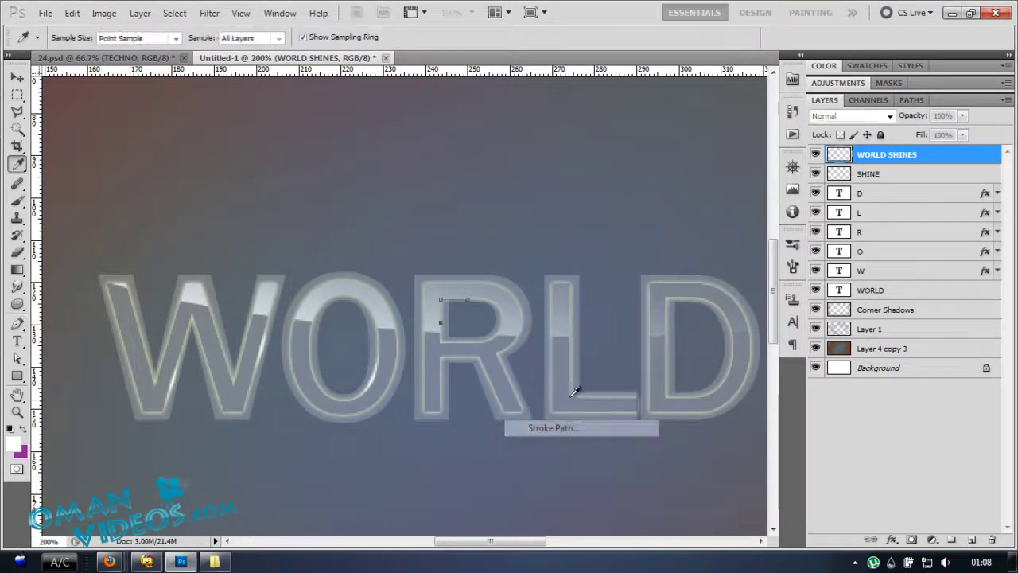
{"action": "left_click", "coordinate": [634, 233]}
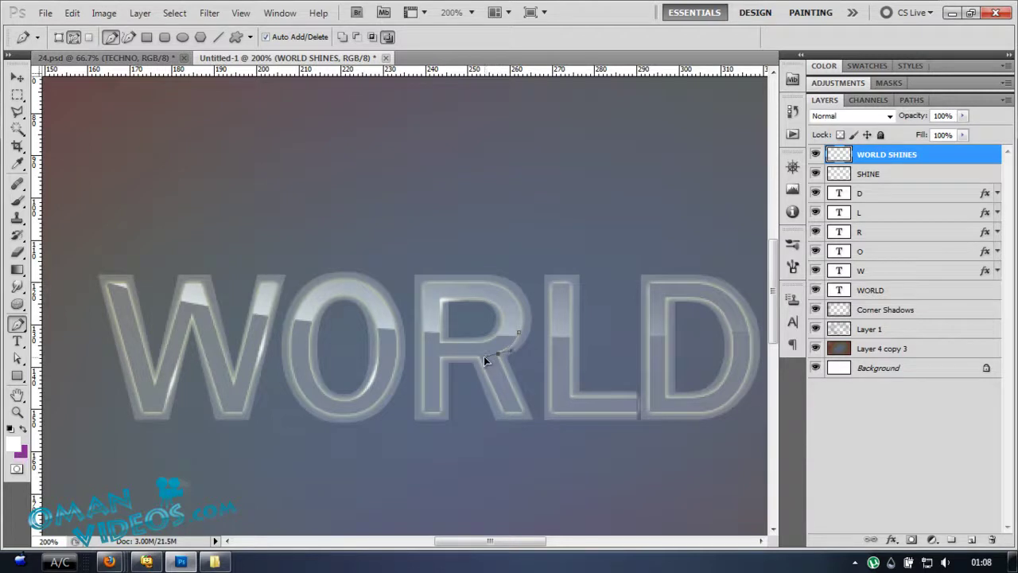
Step: Undo the path points at the junction of the R's bowl and leg and clear the leftover path
{"action": "key", "text": "z"}
{"action": "left_click_drag", "start_coordinate": [479, 387], "coordinate": [364, 294]}
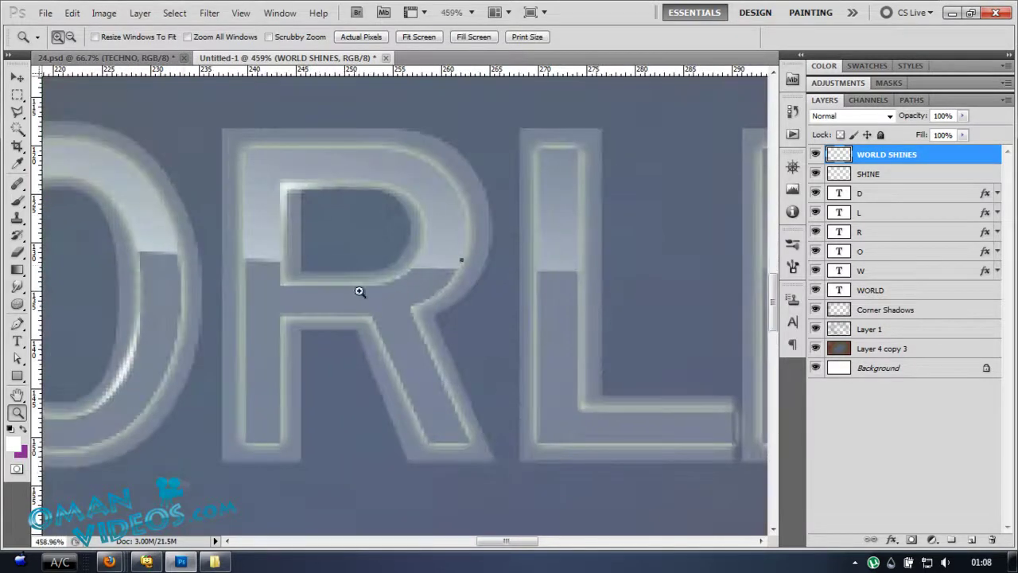
{"action": "key", "text": "p"}
{"action": "key", "text": "ctrl+z"}
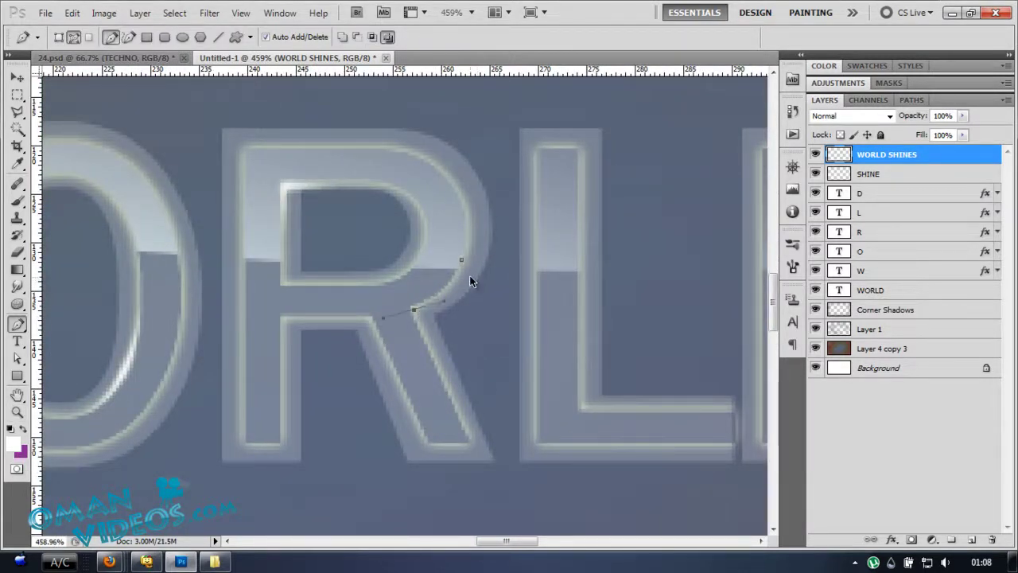
{"action": "key", "text": "ctrl+alt+z"}
{"action": "key", "text": "ctrl+alt+z"}
{"action": "left_click", "coordinate": [466, 261]}
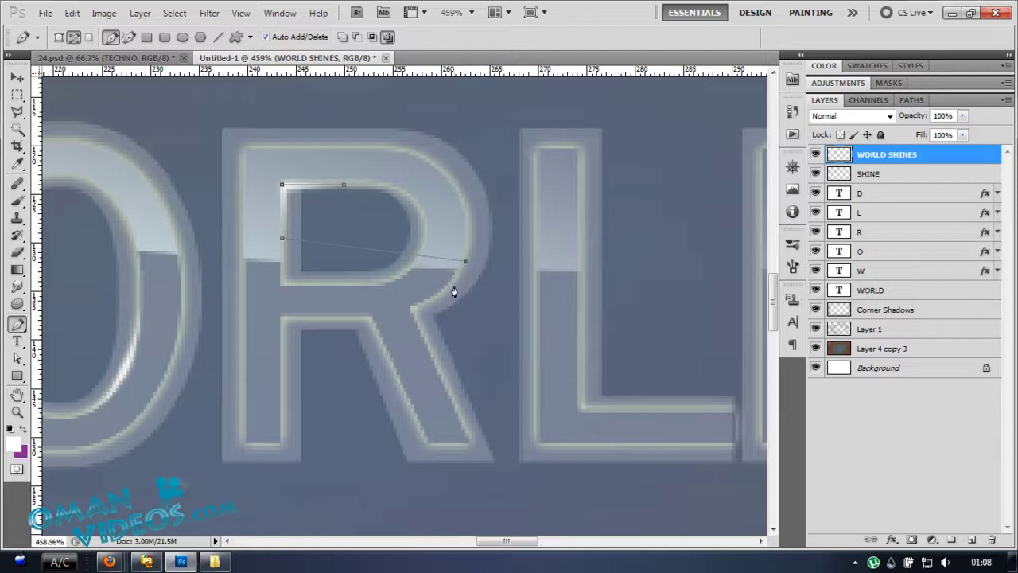
{"action": "key", "text": "Escape"}
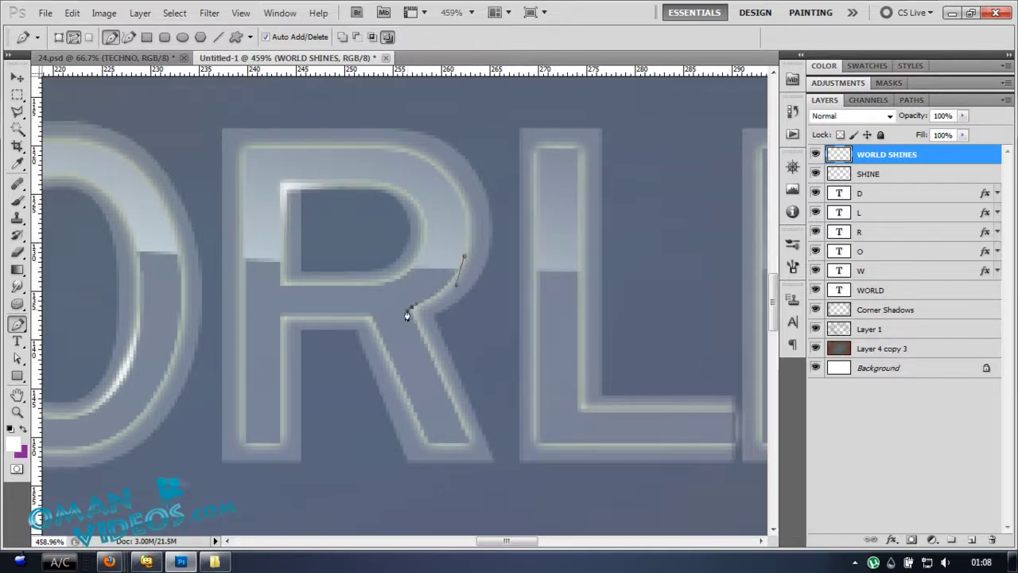
Step: Complete a path from the R's lower bowl edge down its leg's outer edge, stroke it with the brush, and delete the path
{"action": "left_click", "coordinate": [439, 372]}
{"action": "right_click", "coordinate": [492, 338]}
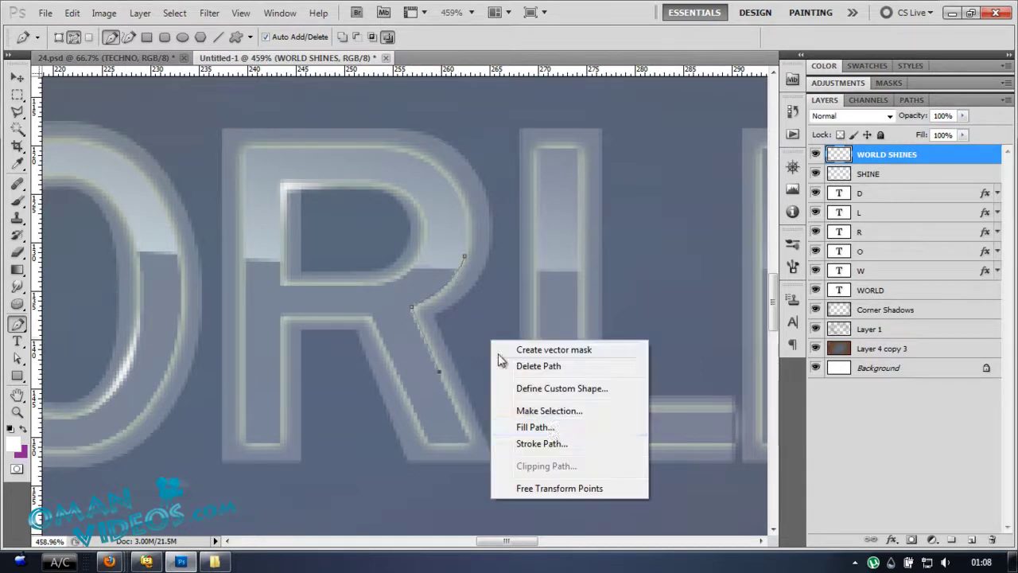
{"action": "right_click", "coordinate": [493, 322]}
{"action": "left_click", "coordinate": [536, 350]}
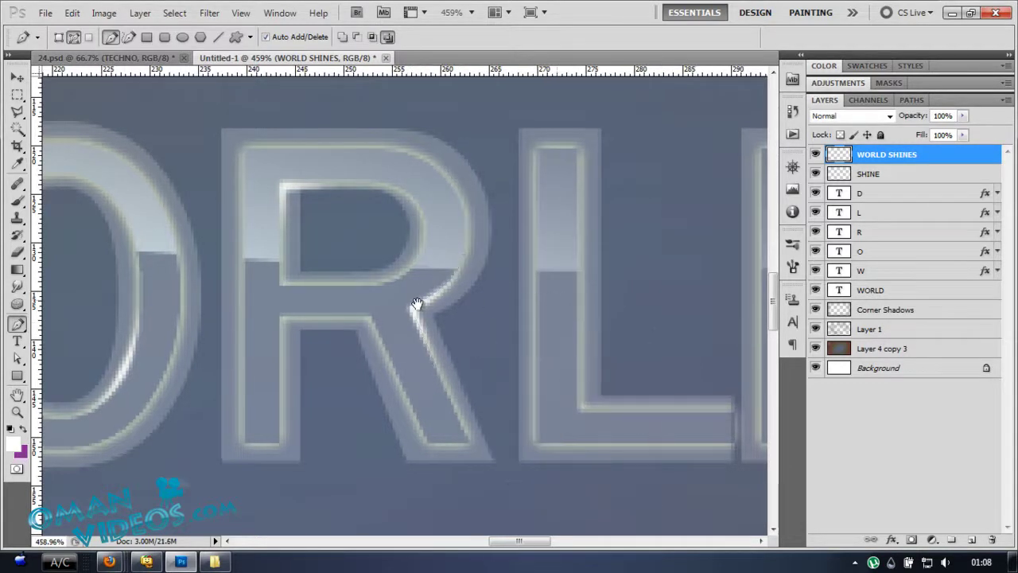
Step: Draw an angled path around the L's inner corner, stroke it with the pressure-simulated brush, and delete the path
{"action": "scroll", "coordinate": [482, 389], "scroll_direction": "right", "scroll_amount": 3}
{"action": "left_click", "coordinate": [440, 326]}
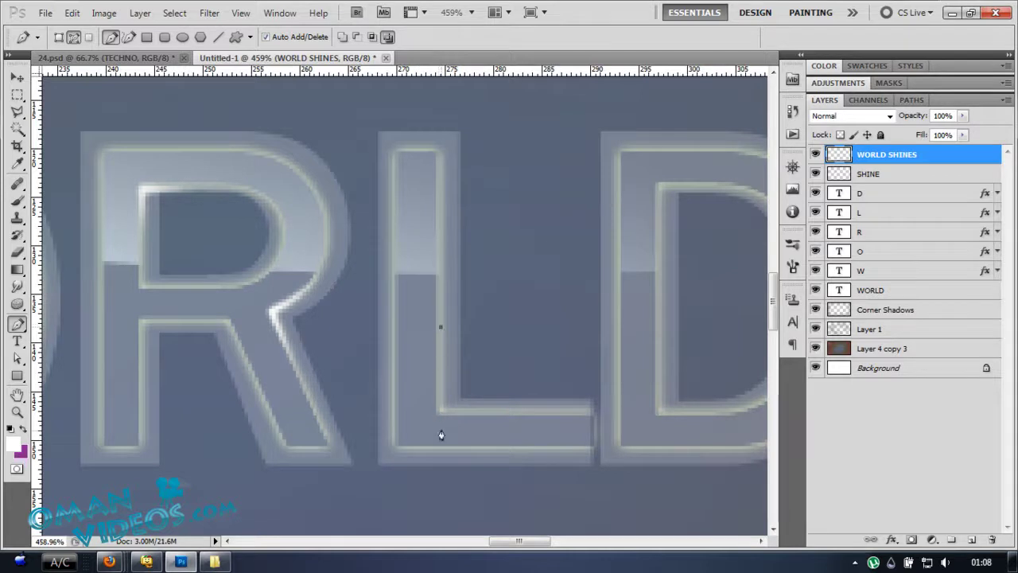
{"action": "left_click", "coordinate": [440, 412]}
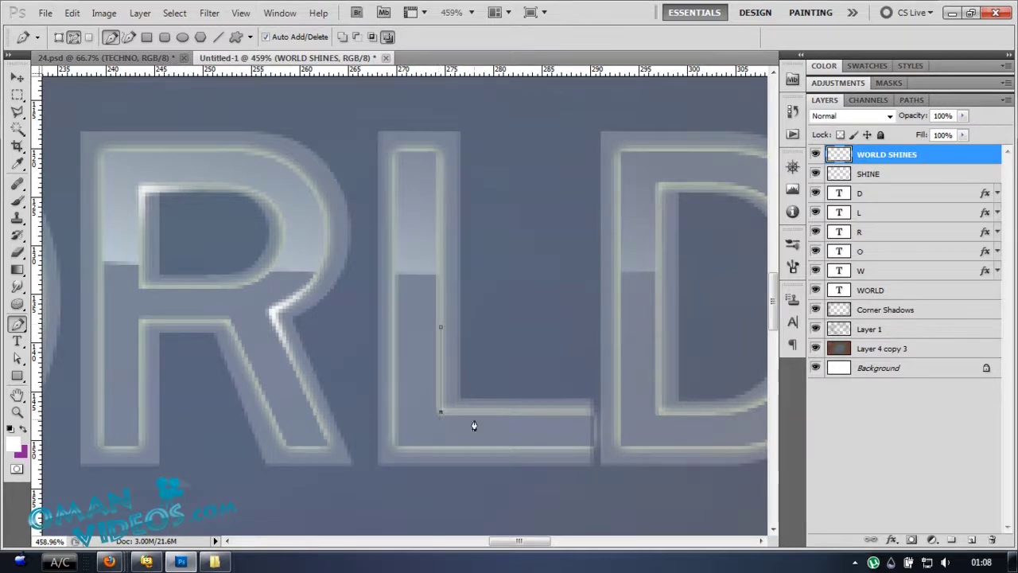
{"action": "right_click", "coordinate": [479, 367]}
{"action": "left_click", "coordinate": [527, 467]}
{"action": "key", "text": "Return"}
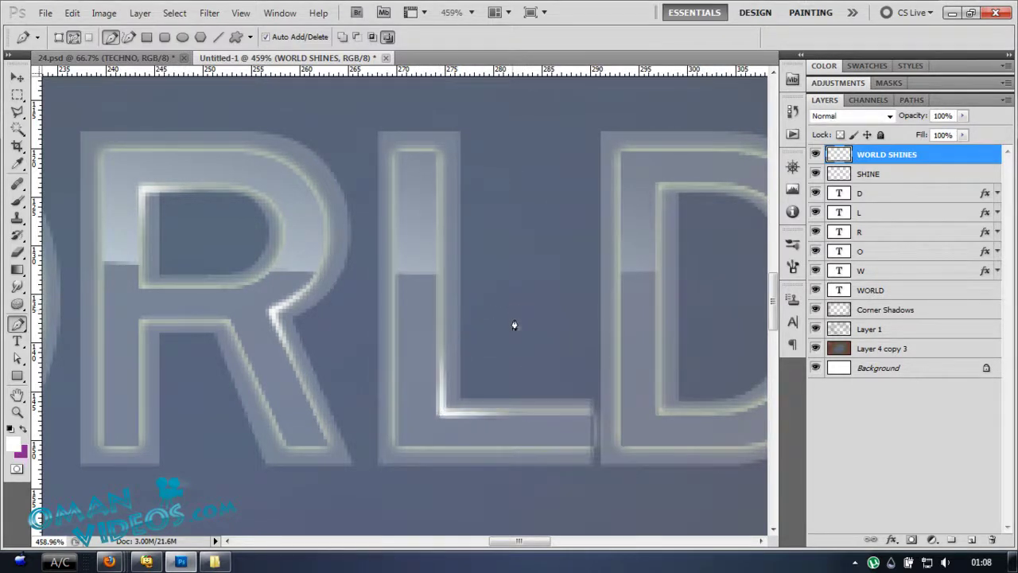
Step: Draw a curved path along the D's lower-right inner edge, stroke it with the brush, and delete the path
{"action": "left_click_drag", "start_coordinate": [603, 314], "coordinate": [406, 314]}
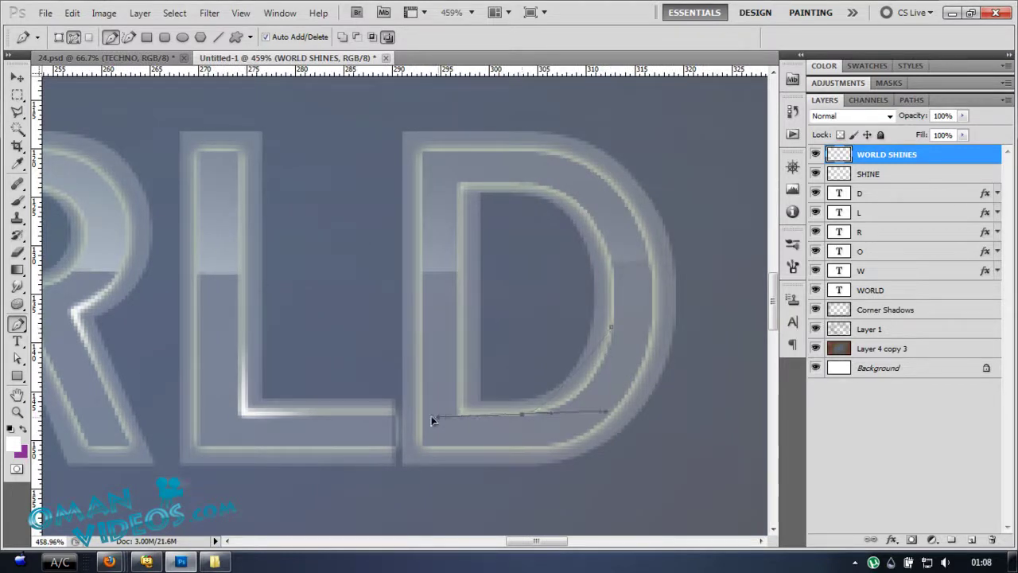
{"action": "left_click_drag", "start_coordinate": [437, 419], "coordinate": [445, 417]}
{"action": "right_click", "coordinate": [533, 297]}
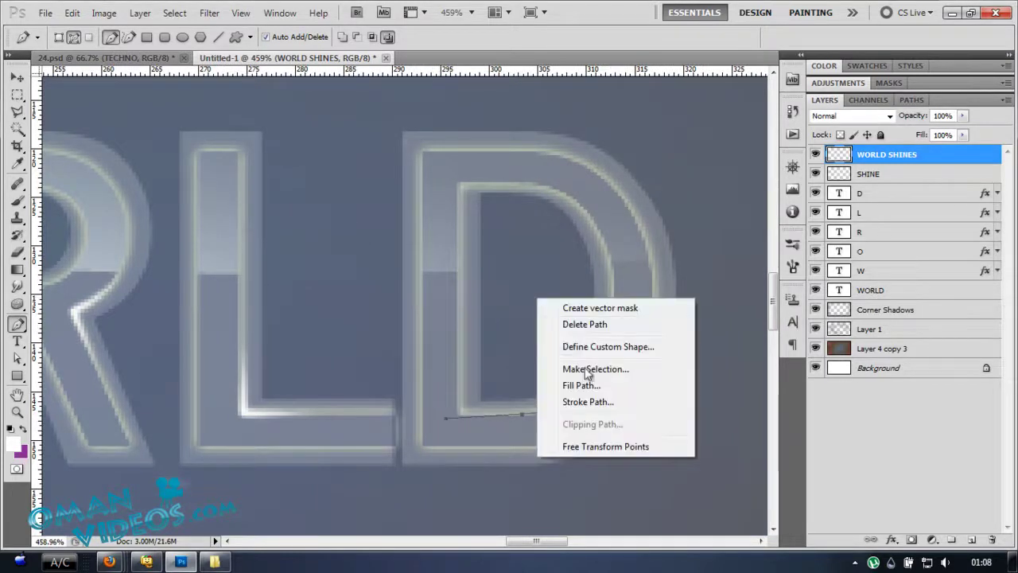
{"action": "left_click", "coordinate": [605, 401]}
{"action": "right_click", "coordinate": [518, 320]}
{"action": "left_click", "coordinate": [568, 341]}
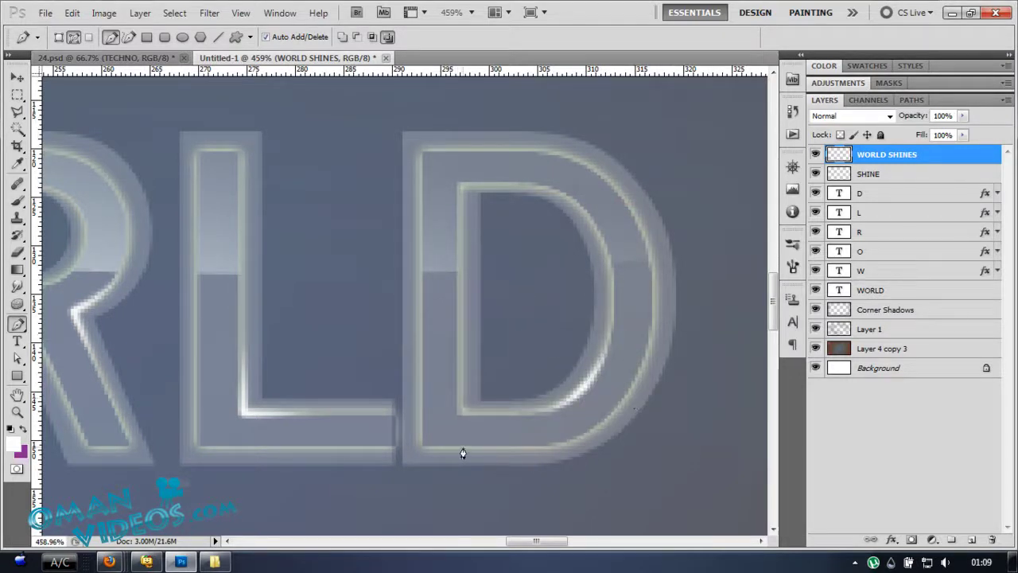
Step: Draw a path along the D's bottom outer edge into its curve, stroke it with the brush, and dismiss the path
{"action": "left_click", "coordinate": [438, 449]}
{"action": "left_click_drag", "start_coordinate": [551, 446], "coordinate": [552, 445]}
{"action": "left_click", "coordinate": [600, 425]}
{"action": "right_click", "coordinate": [593, 419]}
{"action": "left_click", "coordinate": [630, 358]}
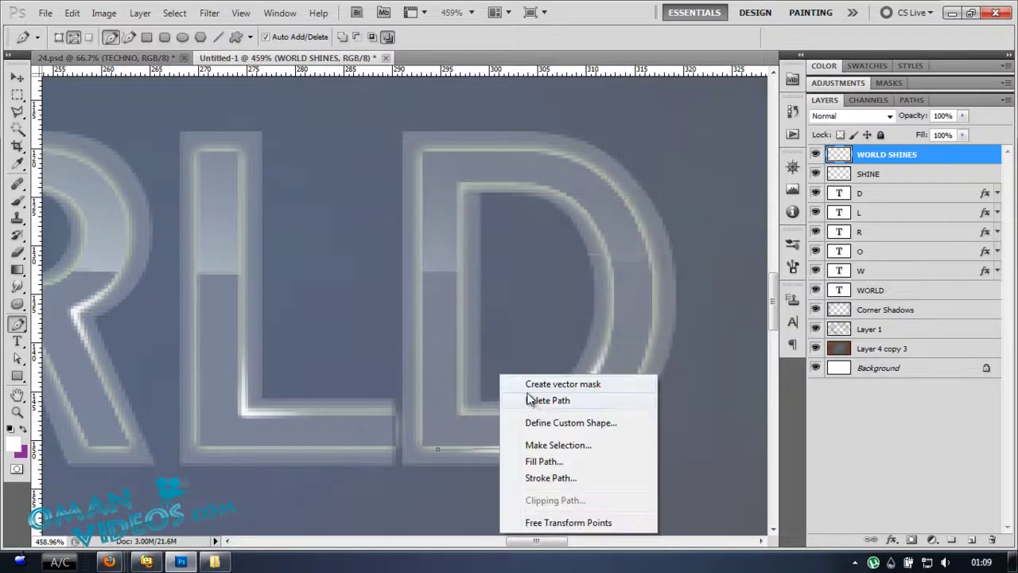
{"action": "left_click", "coordinate": [535, 400]}
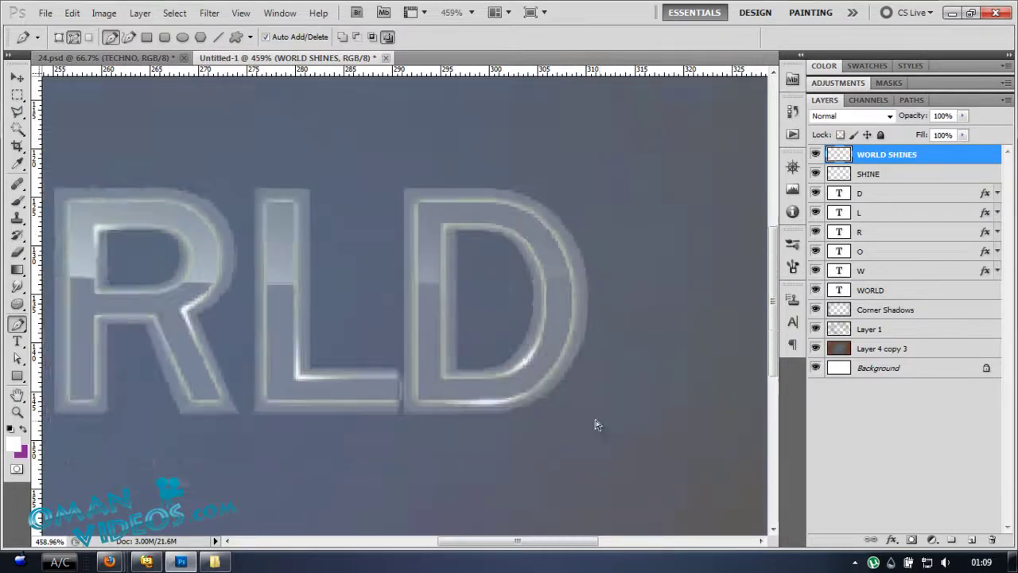
Step: Examine the edge highlights across the whole WORLD text at 100% zoom
{"action": "key", "text": "ctrl+1"}
{"action": "key", "text": "v"}
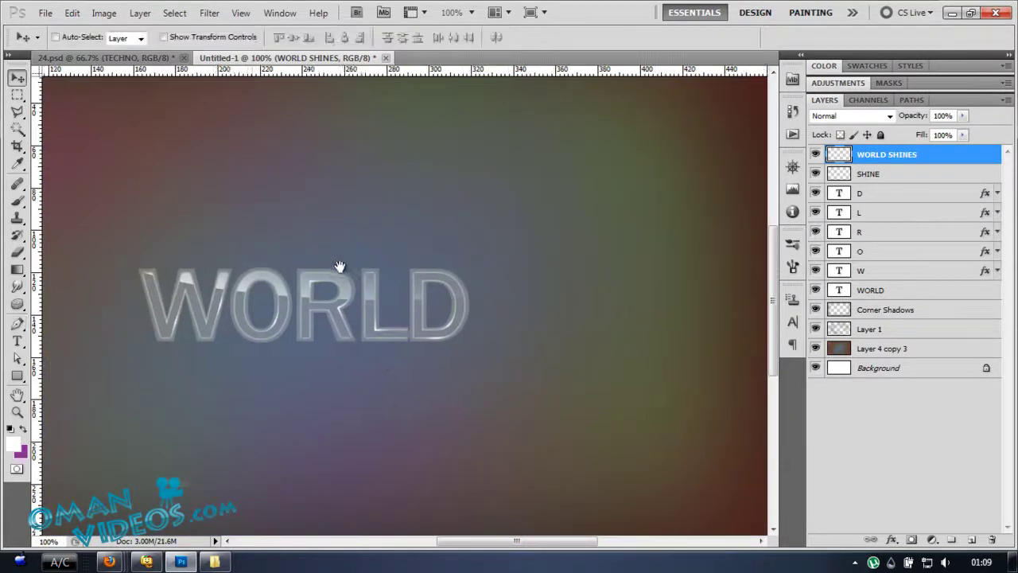
{"action": "left_click_drag", "start_coordinate": [256, 260], "coordinate": [358, 282]}
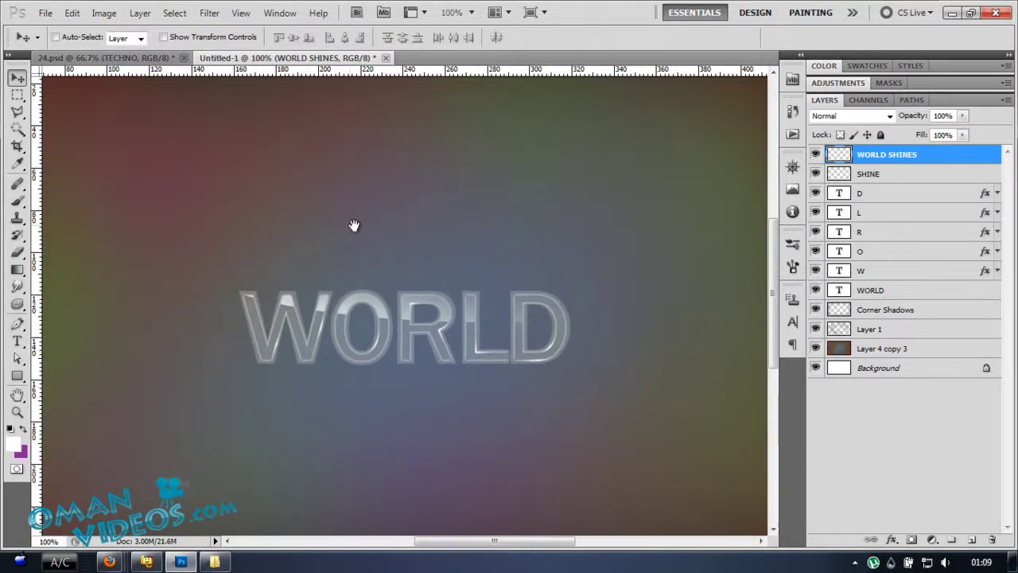
{"action": "left_click_drag", "start_coordinate": [354, 225], "coordinate": [394, 235]}
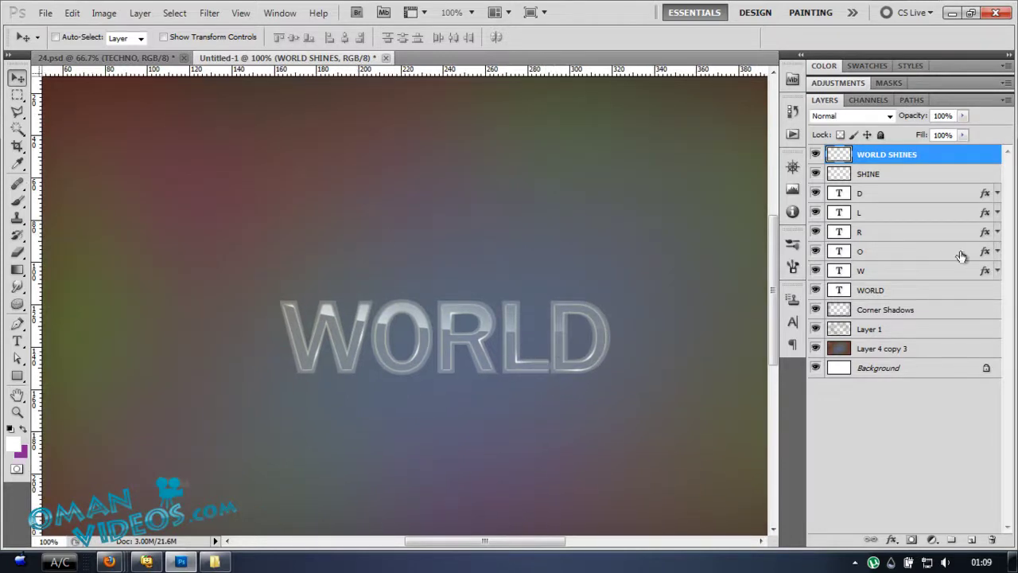
{"action": "scroll", "coordinate": [439, 252], "scroll_direction": "left", "scroll_amount": 1}
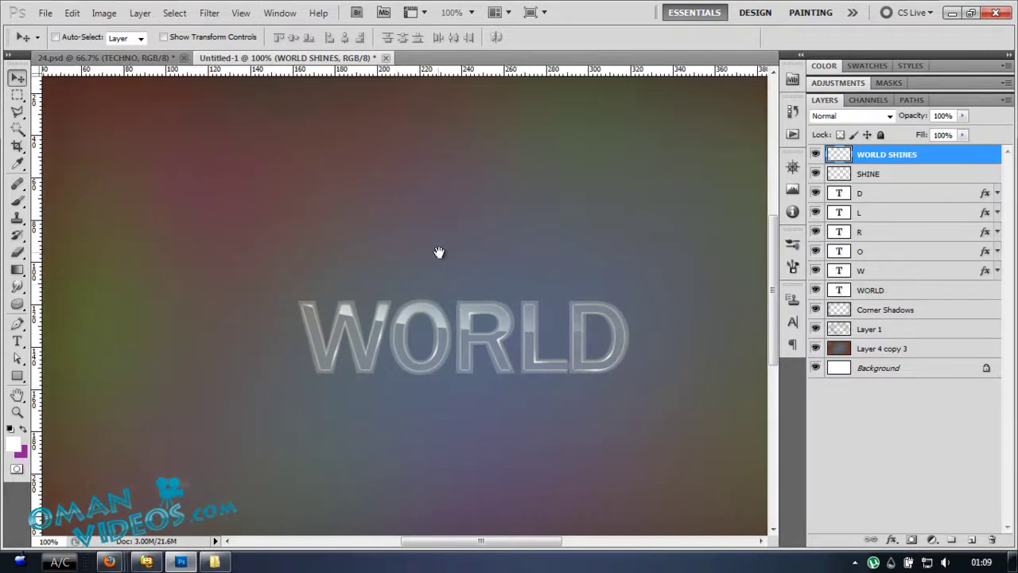
{"action": "left_click_drag", "start_coordinate": [438, 287], "coordinate": [427, 298]}
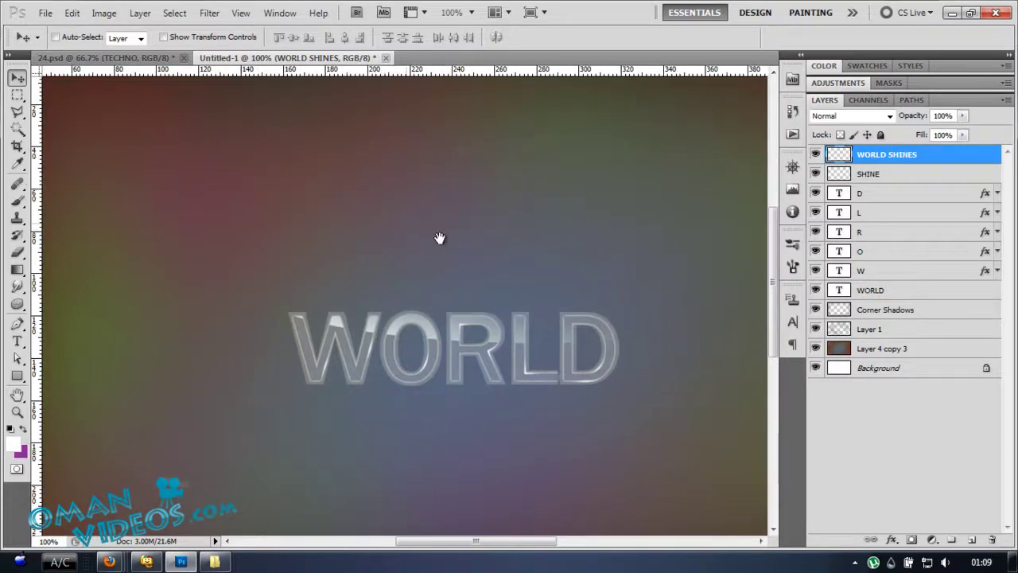
{"action": "left_click_drag", "start_coordinate": [438, 238], "coordinate": [471, 252]}
Step: Add a new layer above WORLD SHINES and name it rays
{"action": "left_click", "coordinate": [972, 539]}
{"action": "double_click", "coordinate": [871, 155]}
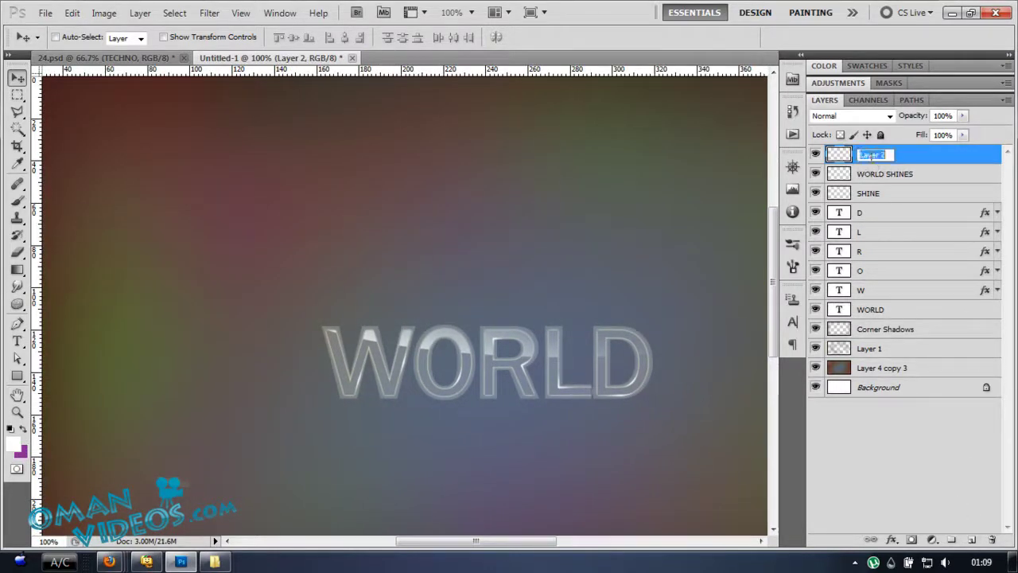
{"action": "key", "text": "Return"}
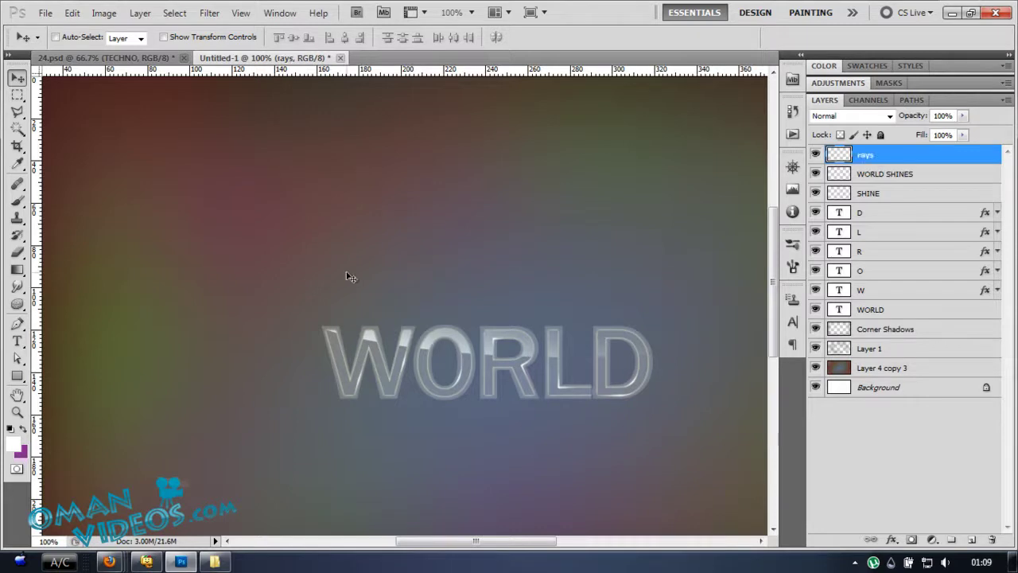
Step: Set up a soft Brush at 162 px with 0% hardness and a white (ffffff) foreground colour
{"action": "left_click", "coordinate": [18, 201]}
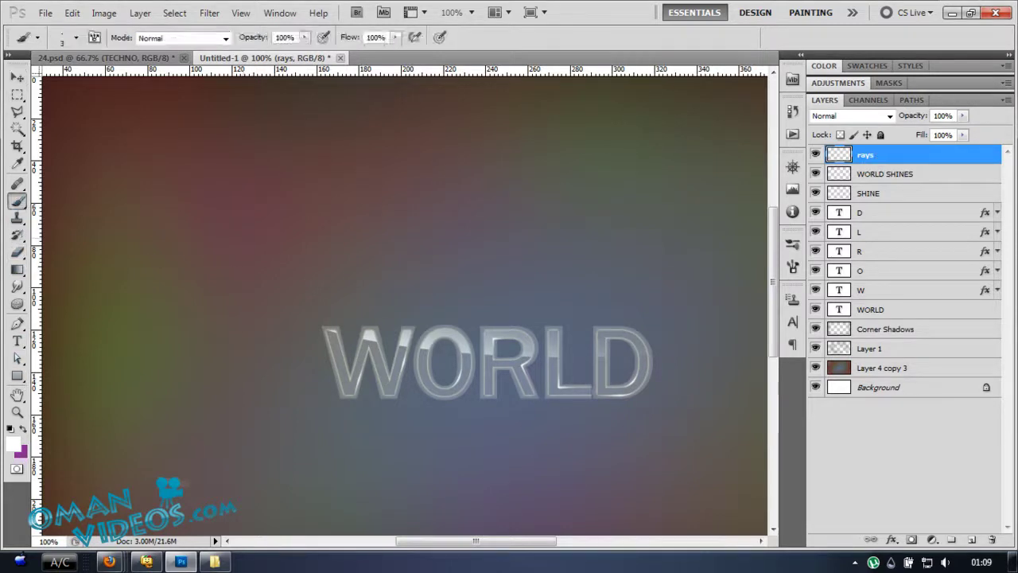
{"action": "right_click", "coordinate": [312, 267]}
{"action": "left_click_drag", "start_coordinate": [274, 269], "coordinate": [324, 273]}
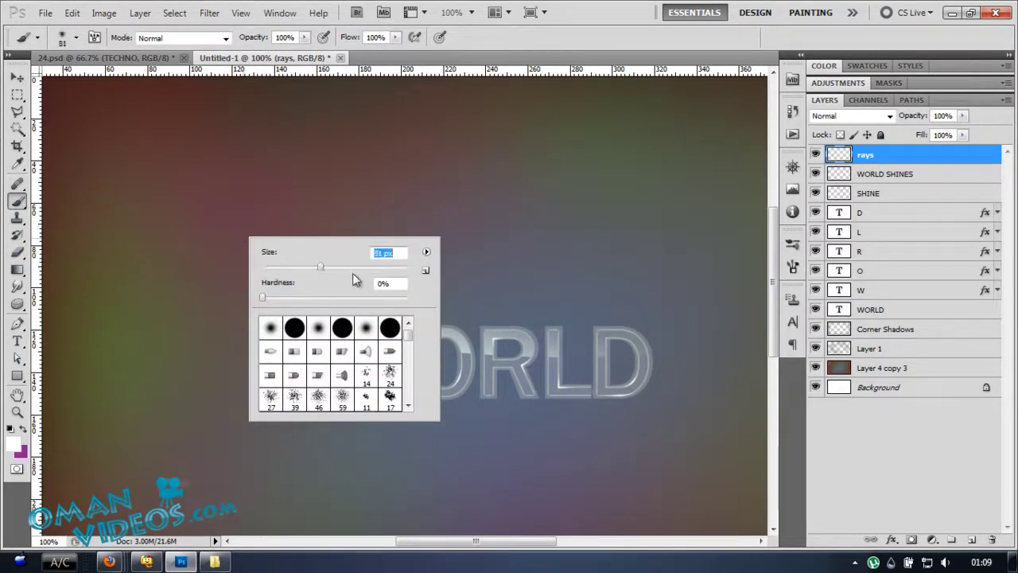
{"action": "left_click", "coordinate": [357, 268]}
{"action": "left_click", "coordinate": [263, 296]}
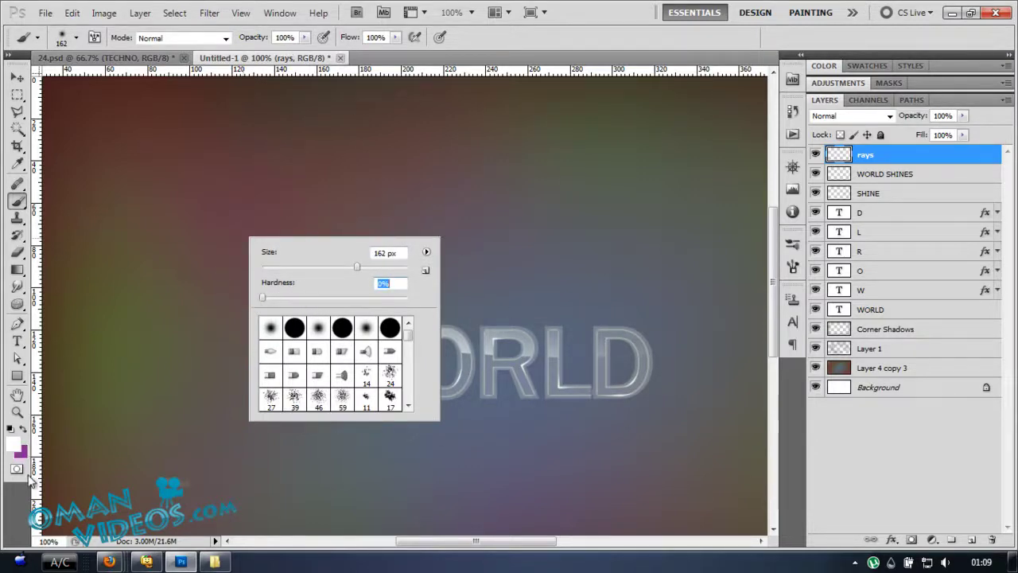
{"action": "left_click", "coordinate": [12, 443]}
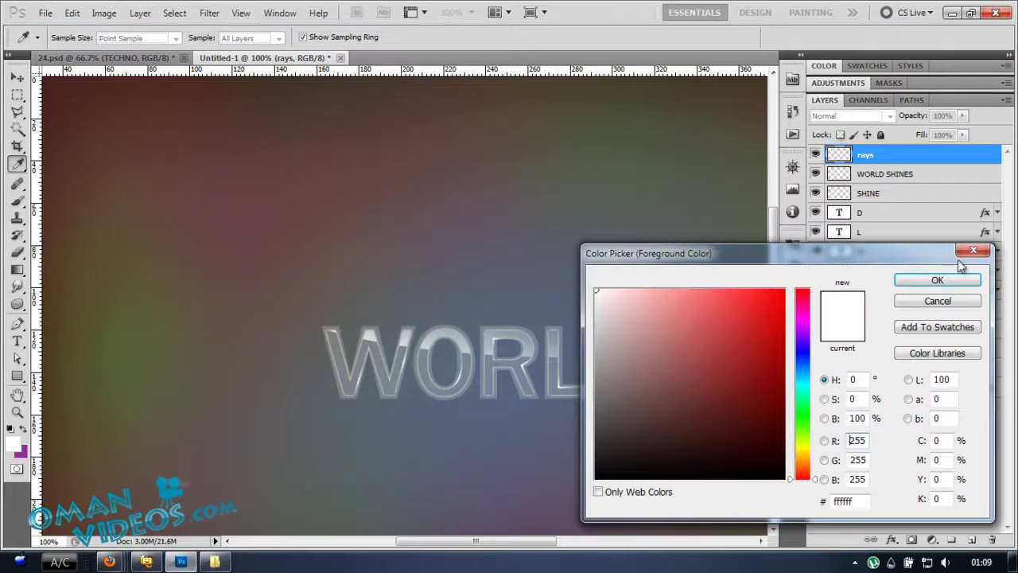
{"action": "left_click", "coordinate": [938, 282]}
{"action": "key", "text": "ctrl+minus"}
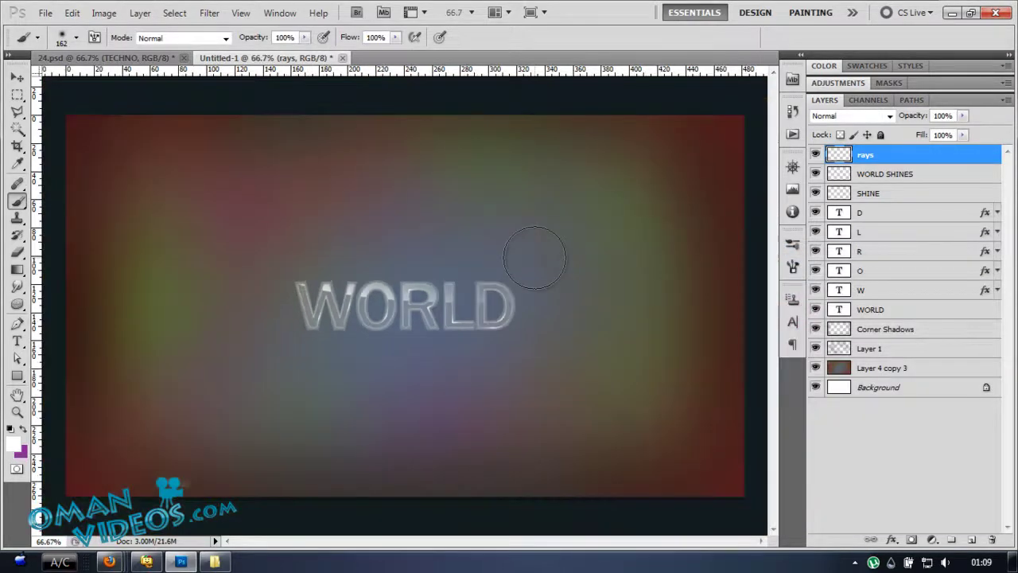
{"action": "left_click_drag", "start_coordinate": [214, 232], "coordinate": [243, 257]}
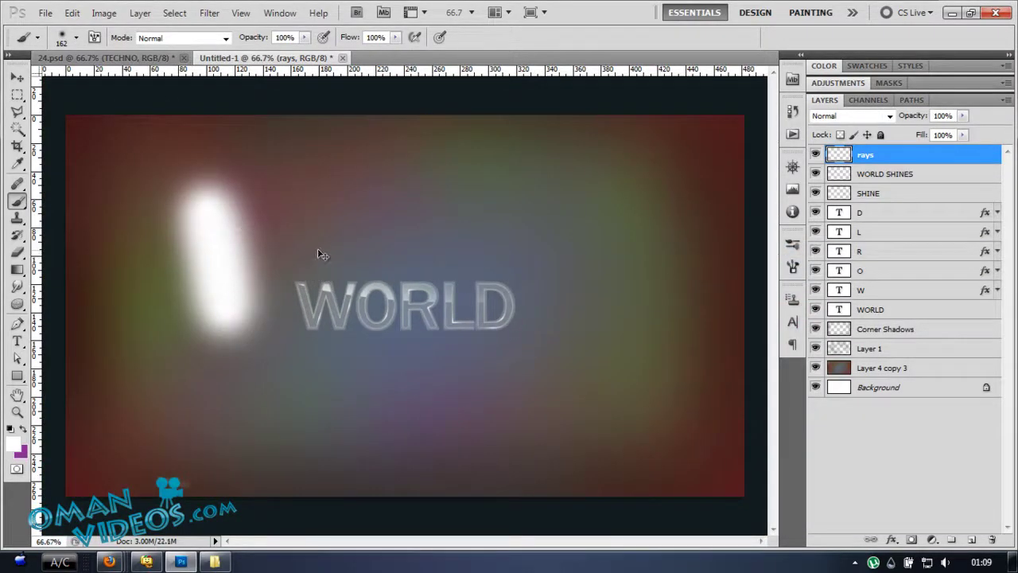
{"action": "key", "text": "ctrl+z"}
Step: Set the brush to 63% opacity and 70% flow and paint a soft white arc beside and above the WORLD text's upper-left
{"action": "left_click_drag", "start_coordinate": [247, 41], "coordinate": [227, 38]}
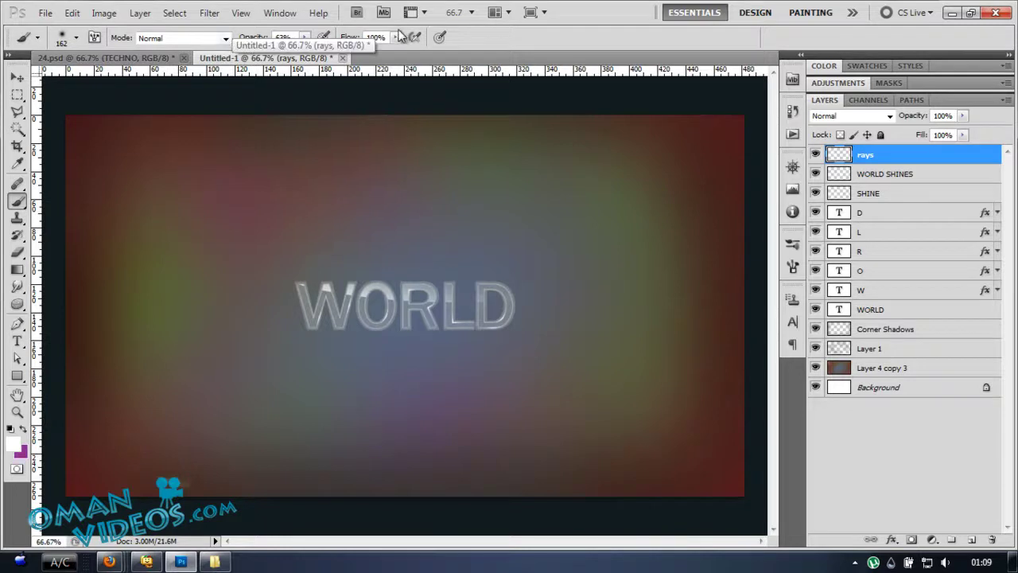
{"action": "left_click_drag", "start_coordinate": [352, 40], "coordinate": [338, 44]}
{"action": "mouse_move", "coordinate": [216, 245]}
{"action": "left_mouse_down"}
{"action": "mouse_move", "coordinate": [244, 257]}
{"action": "mouse_move", "coordinate": [237, 233]}
{"action": "mouse_move", "coordinate": [331, 243]}
{"action": "mouse_move", "coordinate": [290, 171]}
{"action": "mouse_move", "coordinate": [260, 189]}
{"action": "mouse_move", "coordinate": [482, 229]}
{"action": "left_mouse_up"}
{"action": "mouse_move", "coordinate": [330, 212]}
{"action": "left_mouse_down"}
{"action": "mouse_move", "coordinate": [377, 261]}
{"action": "mouse_move", "coordinate": [262, 307]}
{"action": "left_mouse_up"}
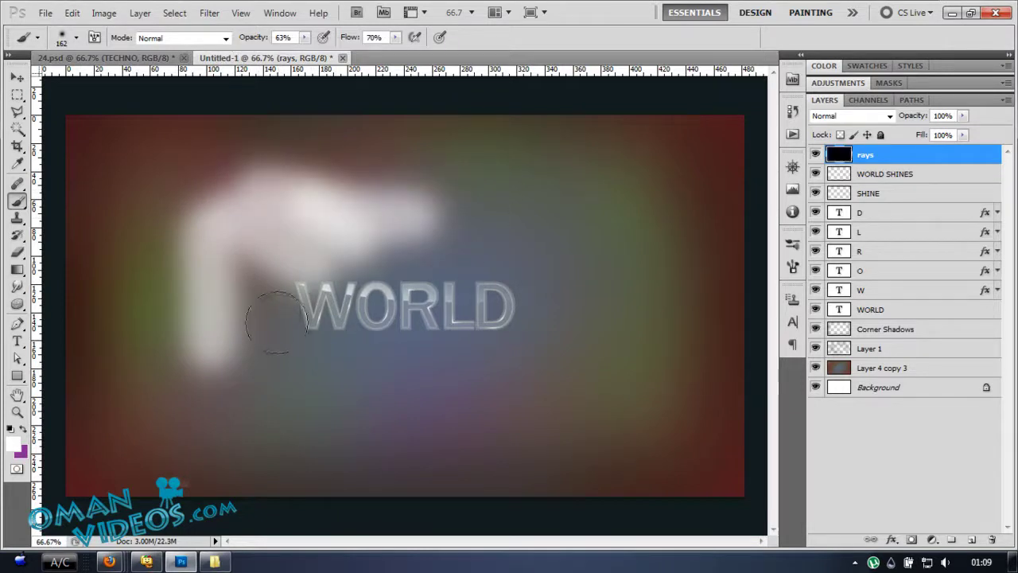
{"action": "left_click_drag", "start_coordinate": [329, 188], "coordinate": [700, 247]}
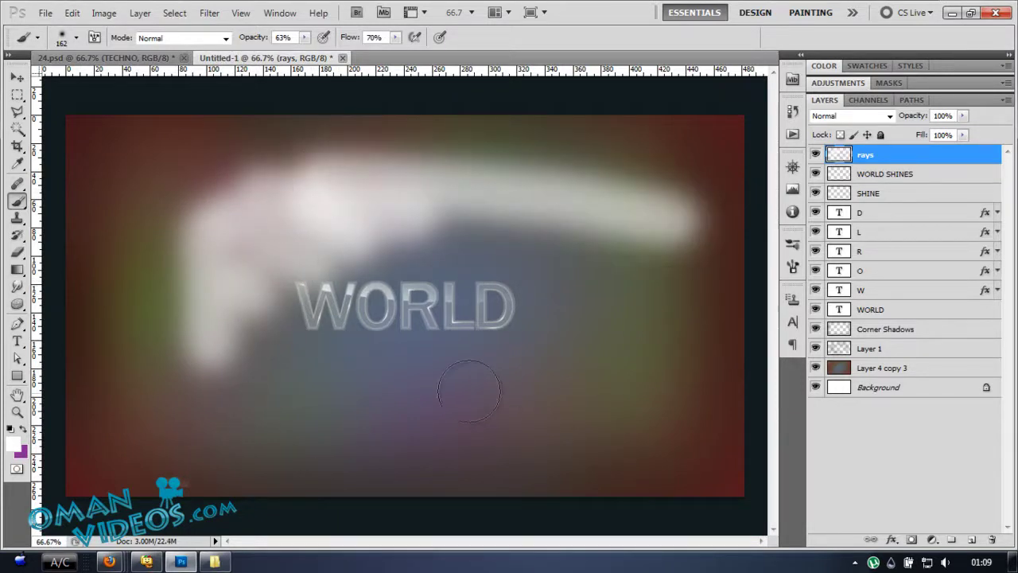
{"action": "key", "text": "ctrl+z"}
{"action": "key", "text": "ctrl+z"}
{"action": "key", "text": "v"}
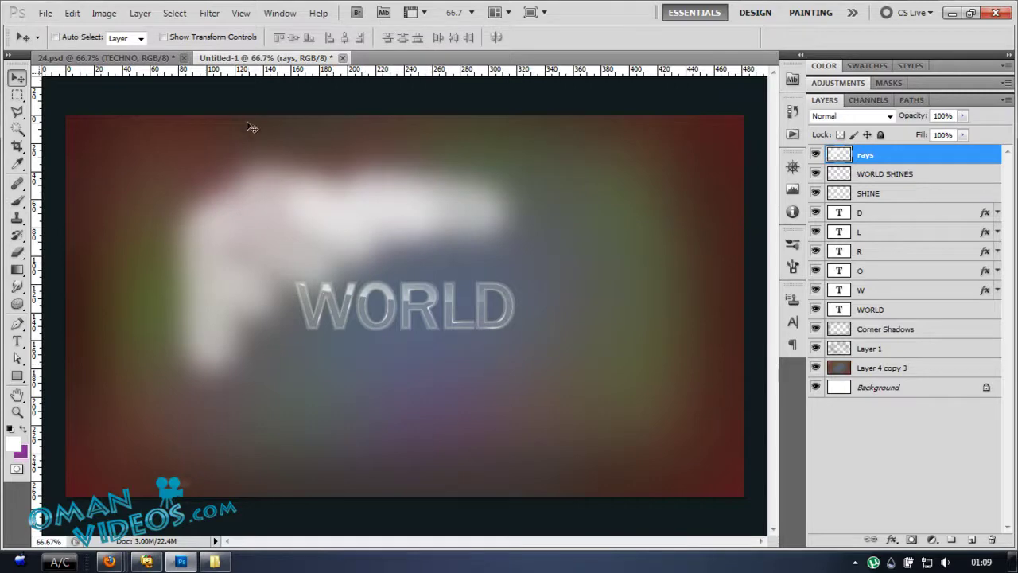
Step: Apply a Gaussian Blur with a radius of about 48.6 pixels to the white strokes on the rays layer
{"action": "left_click", "coordinate": [209, 12]}
{"action": "mouse_move", "coordinate": [300, 153]}
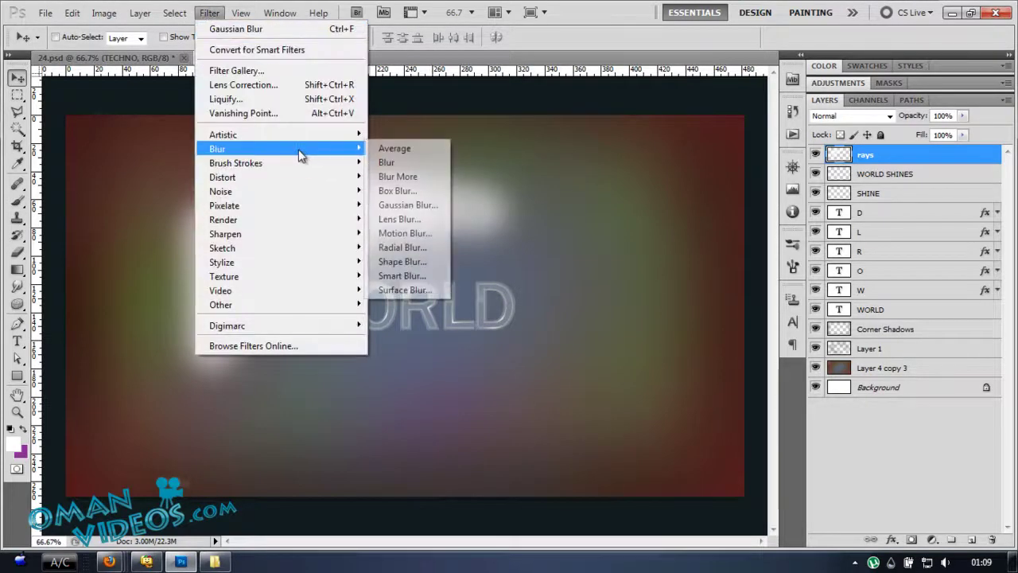
{"action": "left_click", "coordinate": [420, 204]}
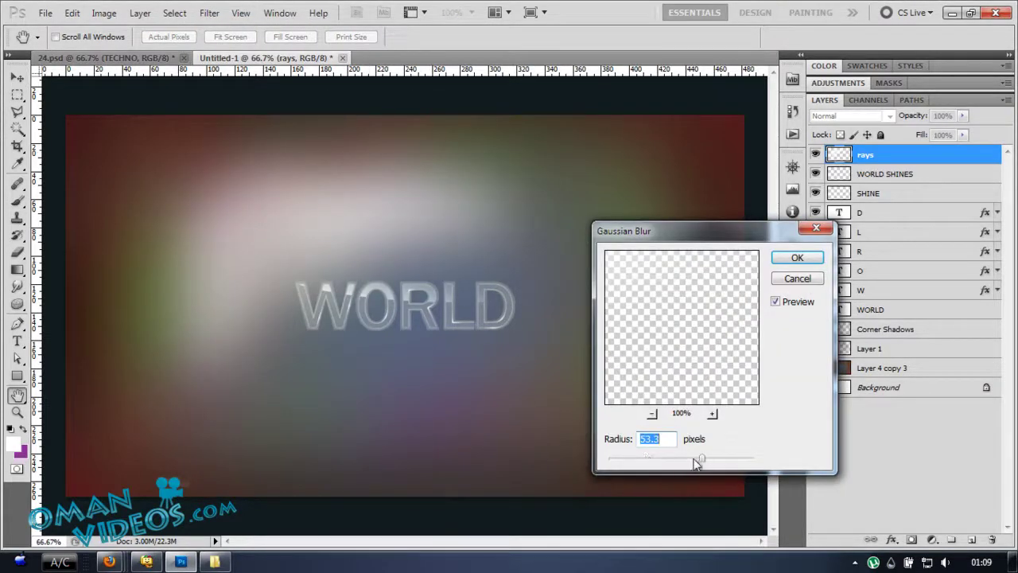
{"action": "mouse_move", "coordinate": [696, 464]}
{"action": "left_mouse_down"}
{"action": "mouse_move", "coordinate": [677, 466]}
{"action": "mouse_move", "coordinate": [695, 463]}
{"action": "left_mouse_up"}
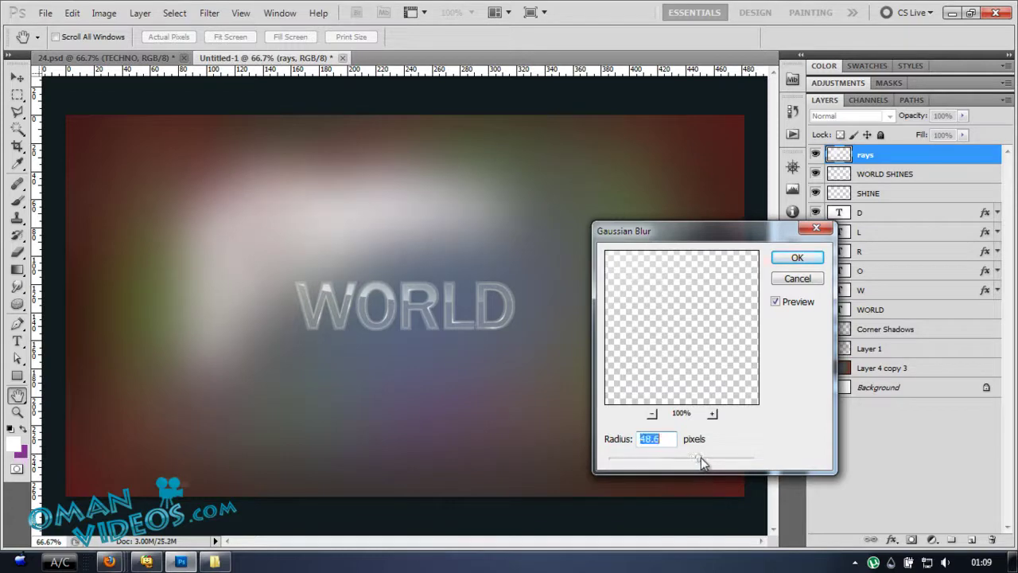
{"action": "left_click", "coordinate": [790, 254]}
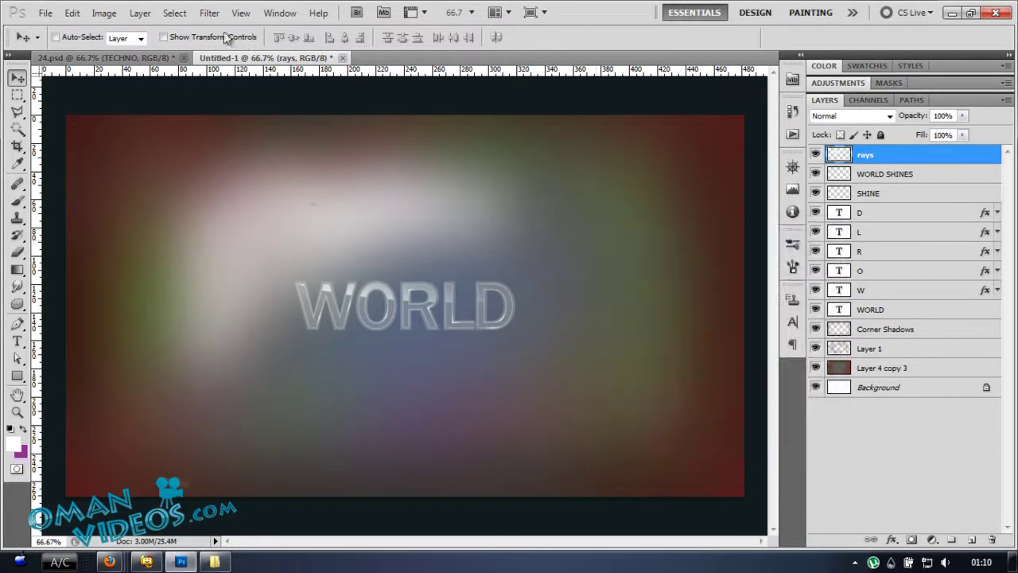
Step: Apply a Motion Blur to the rays layer at a -34° angle with a distance of 344 pixels
{"action": "left_click", "coordinate": [209, 14]}
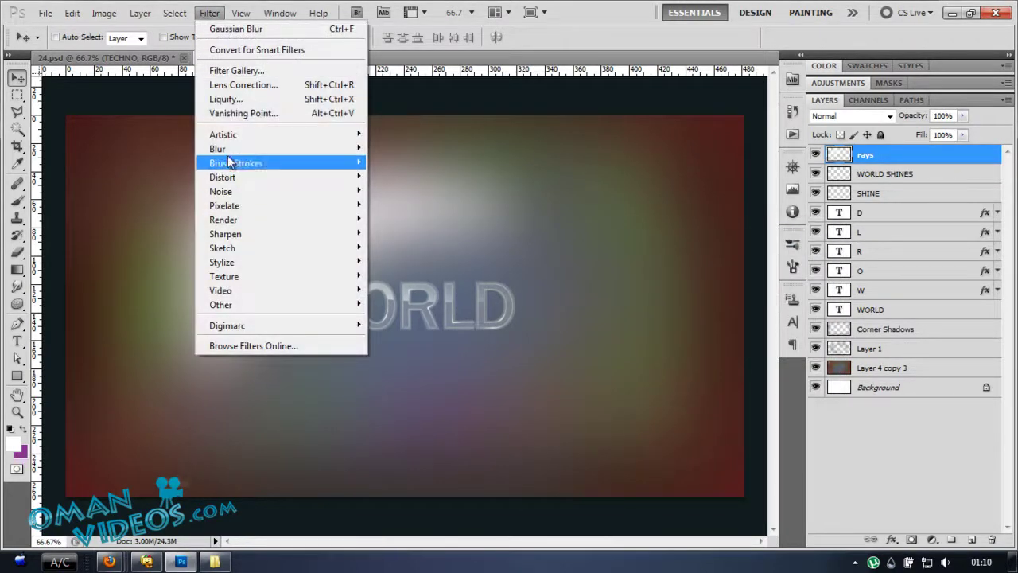
{"action": "mouse_move", "coordinate": [231, 149]}
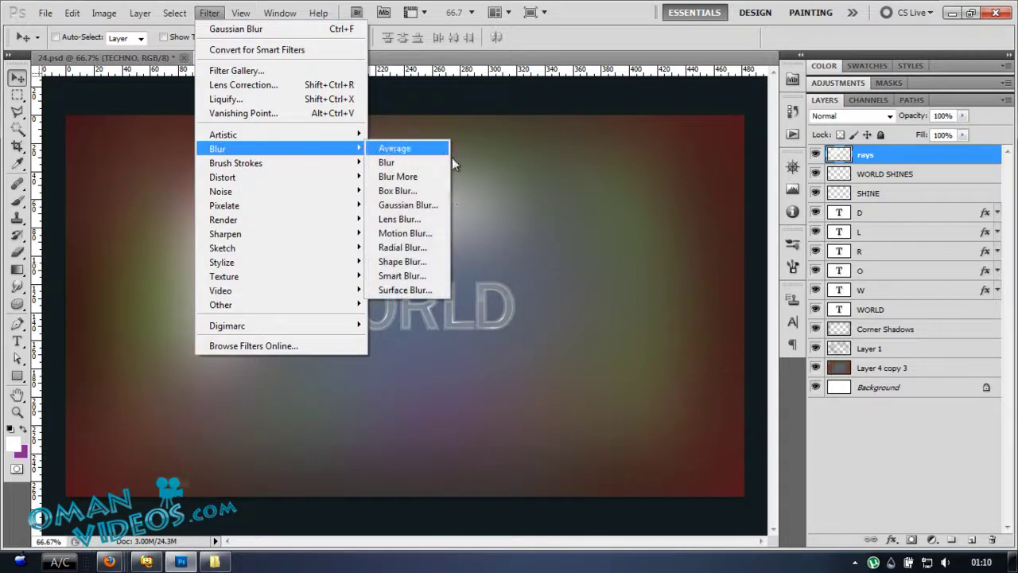
{"action": "left_click", "coordinate": [428, 233]}
{"action": "left_click", "coordinate": [824, 330]}
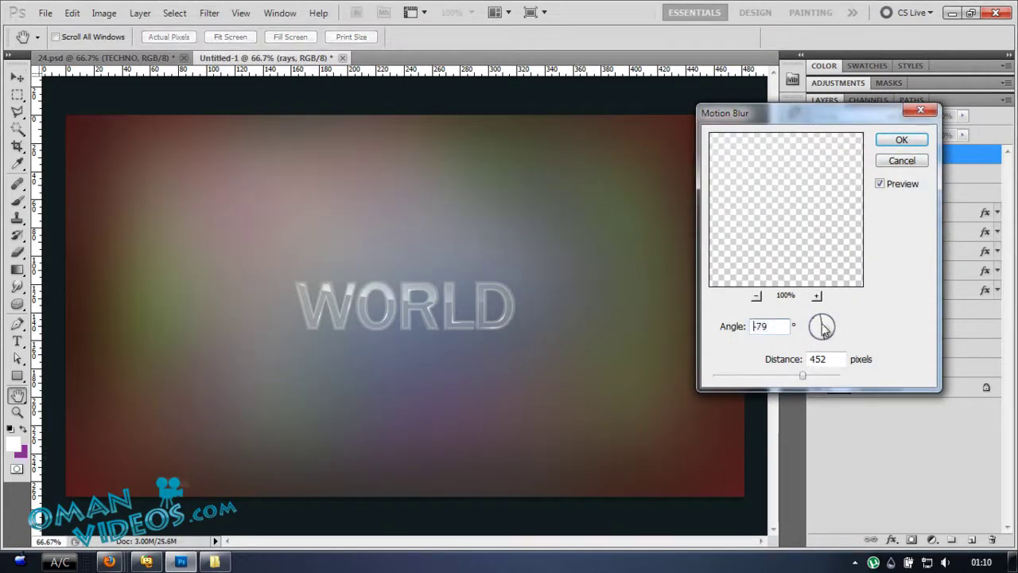
{"action": "left_click_drag", "start_coordinate": [824, 330], "coordinate": [841, 346]}
{"action": "left_click", "coordinate": [819, 377]}
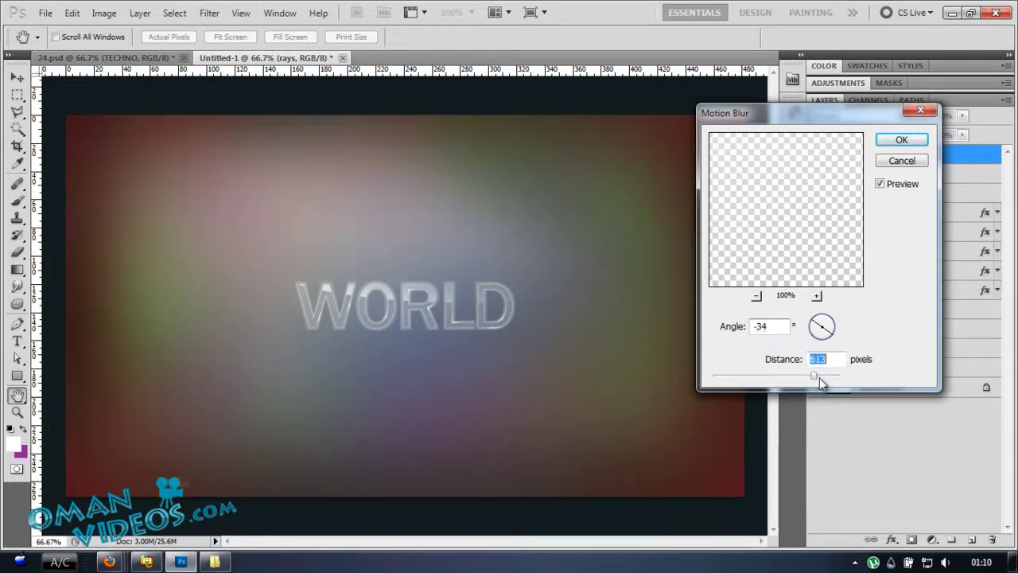
{"action": "left_click_drag", "start_coordinate": [820, 378], "coordinate": [793, 375]}
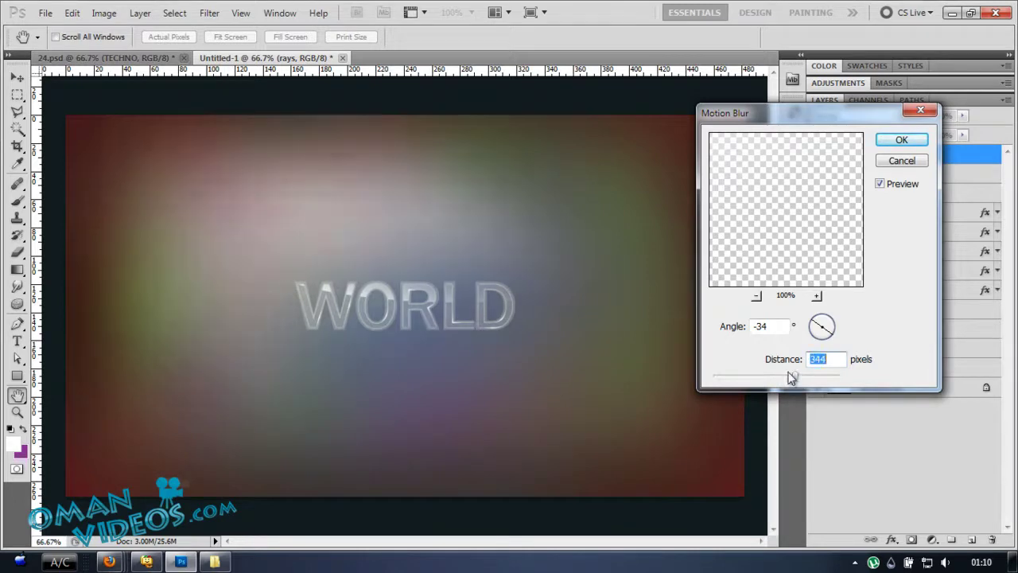
{"action": "left_click", "coordinate": [901, 140]}
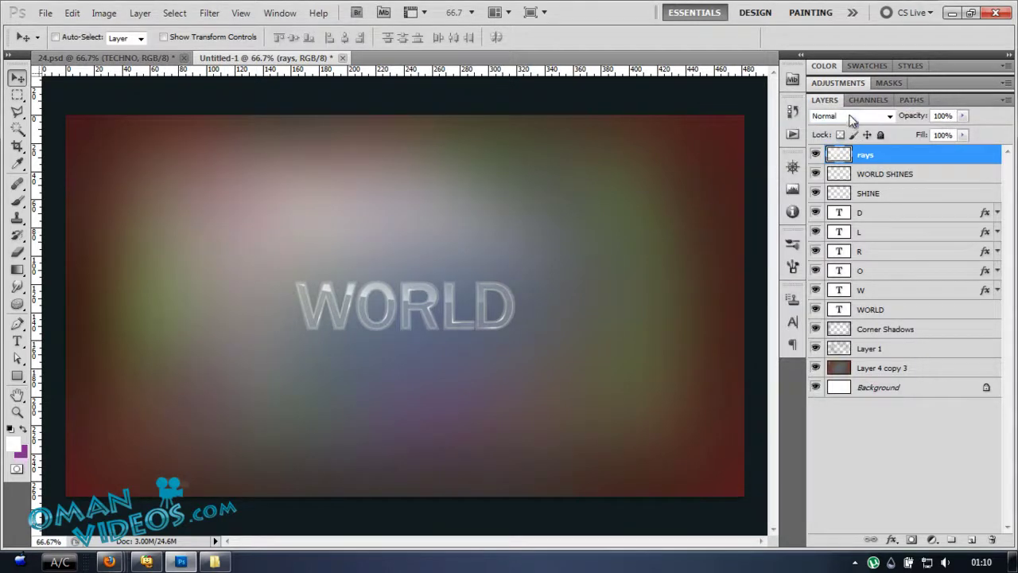
Step: Set the rays layer to Overlay blending, duplicate it, and lower the duplicate's opacity to 48%
{"action": "left_click", "coordinate": [851, 120]}
{"action": "left_click", "coordinate": [827, 308]}
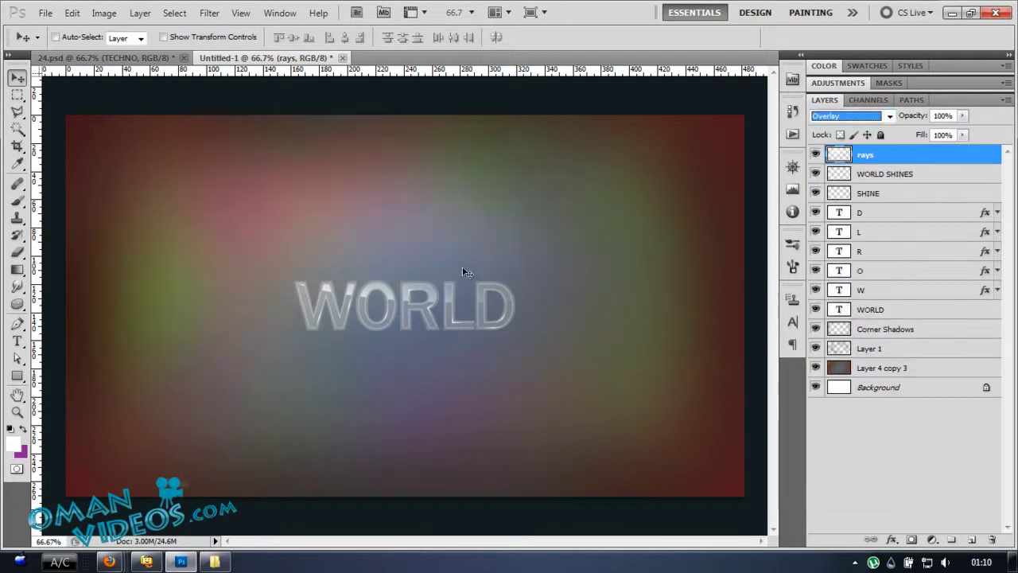
{"action": "key", "text": "ctrl+j"}
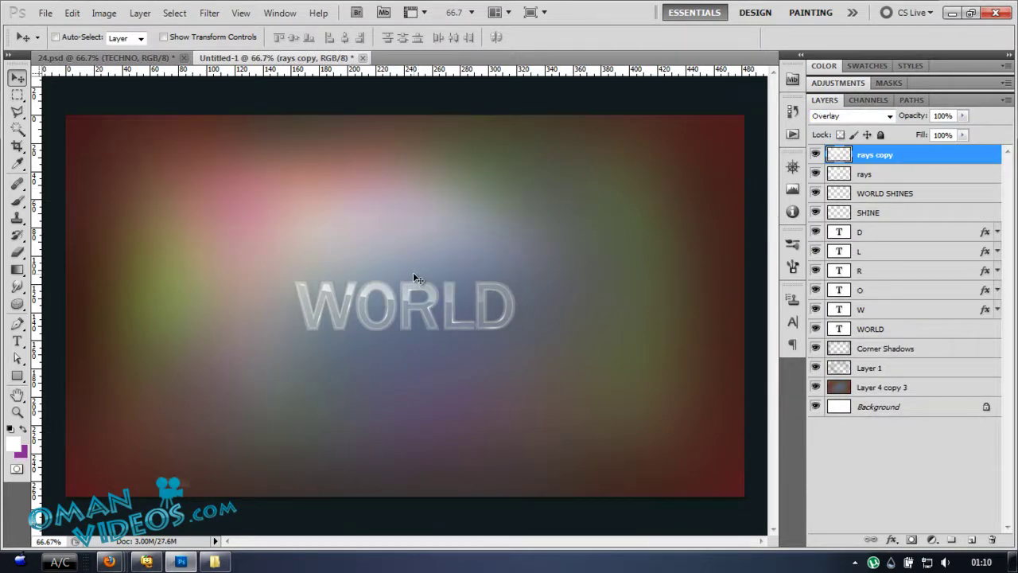
{"action": "left_click_drag", "start_coordinate": [911, 117], "coordinate": [872, 118]}
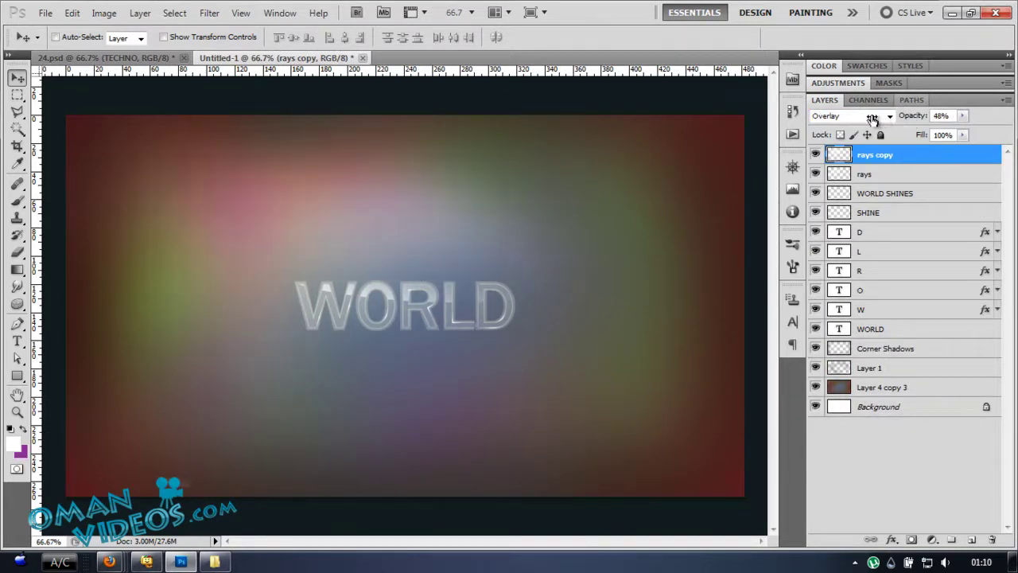
Step: Delete the rays and rays copy layers and add a new empty layer above WORLD SHINES
{"action": "left_click", "coordinate": [879, 175], "text": "shift"}
{"action": "key", "text": "Delete"}
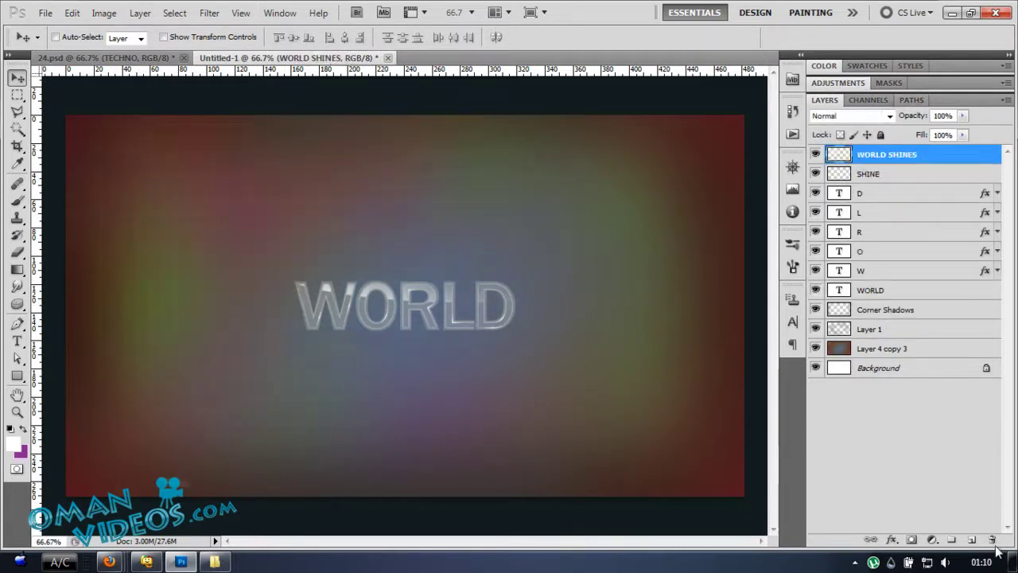
{"action": "left_click", "coordinate": [971, 539]}
Step: Paint several separate soft white strokes fanning out above and beside the WORLD text's upper-left with a 102 px brush
{"action": "key", "text": "b"}
{"action": "left_click_drag", "start_coordinate": [233, 221], "coordinate": [250, 313]}
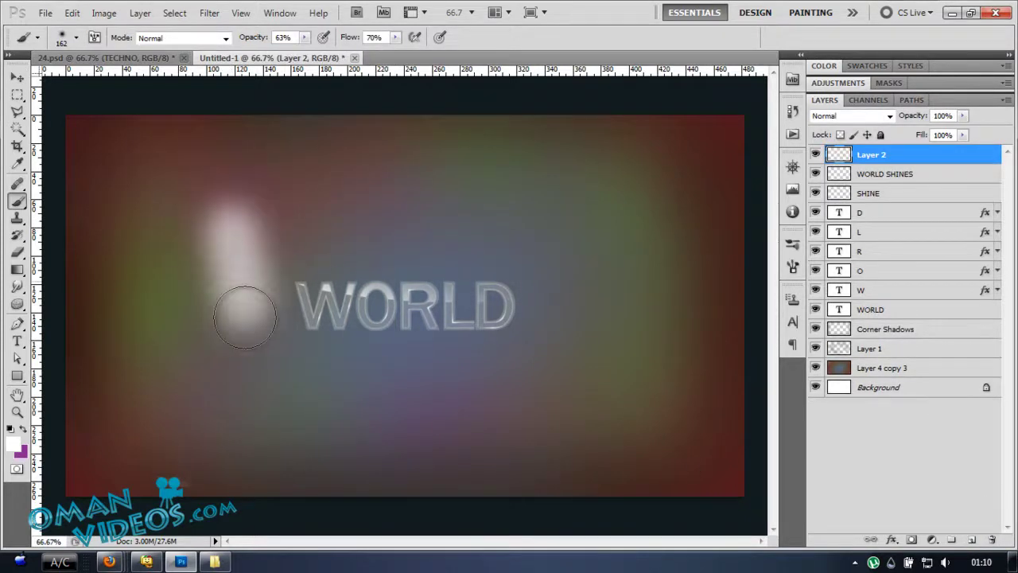
{"action": "key", "text": "ctrl+z"}
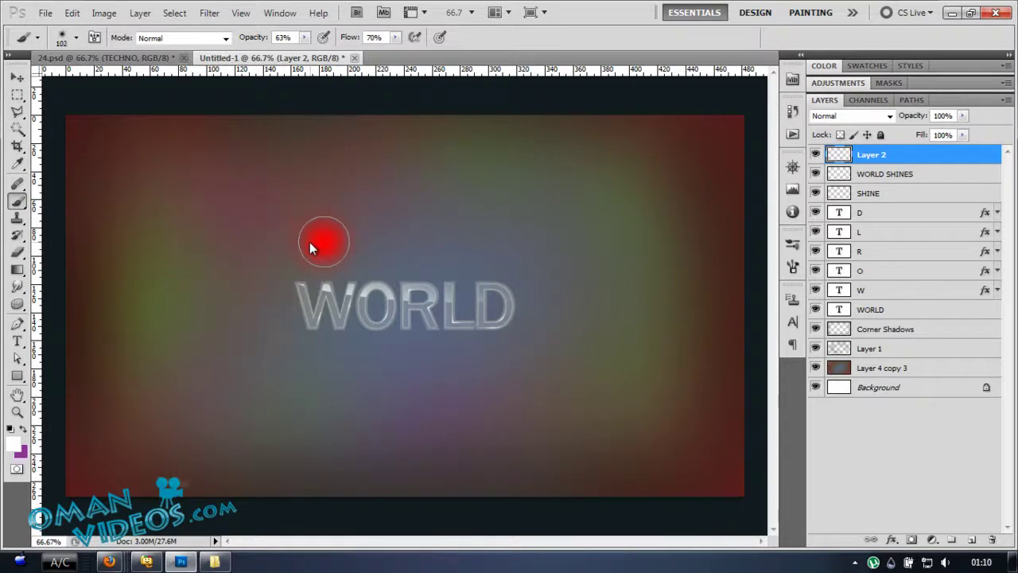
{"action": "mouse_move", "coordinate": [233, 213]}
{"action": "left_mouse_down"}
{"action": "mouse_move", "coordinate": [247, 326]}
{"action": "mouse_move", "coordinate": [262, 216]}
{"action": "mouse_move", "coordinate": [241, 222]}
{"action": "mouse_move", "coordinate": [278, 200]}
{"action": "mouse_move", "coordinate": [336, 212]}
{"action": "mouse_move", "coordinate": [356, 243]}
{"action": "left_mouse_up"}
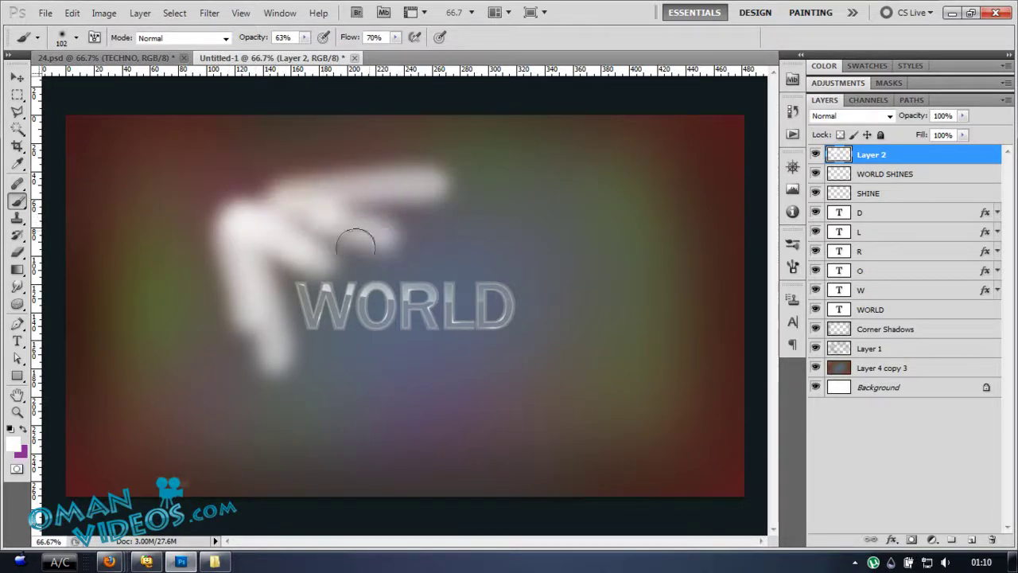
Step: Apply a Motion Blur to the white strokes at a -34° angle with a distance of 516 pixels
{"action": "key", "text": "v"}
{"action": "left_click", "coordinate": [209, 13]}
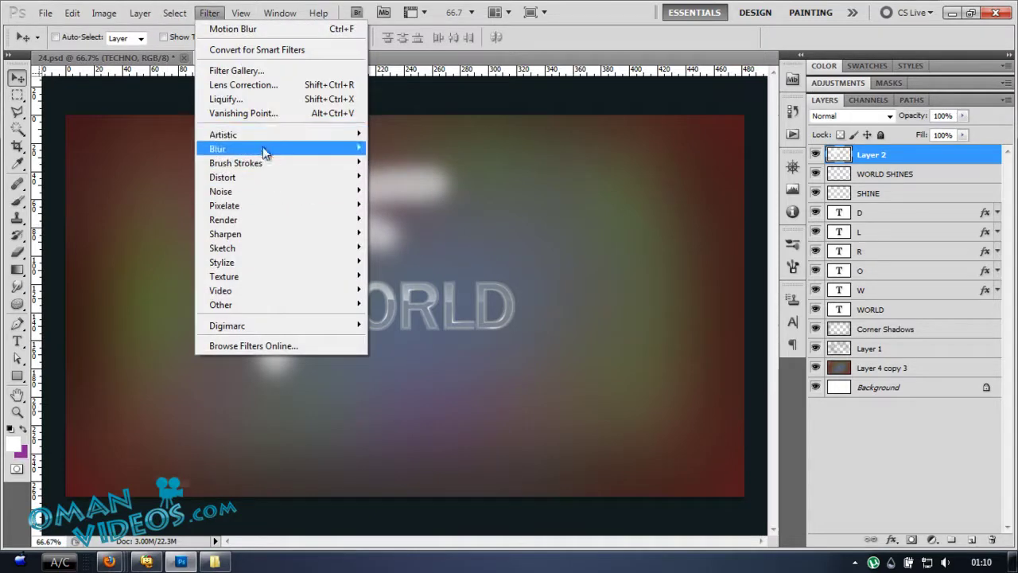
{"action": "mouse_move", "coordinate": [265, 151]}
{"action": "left_click", "coordinate": [422, 234]}
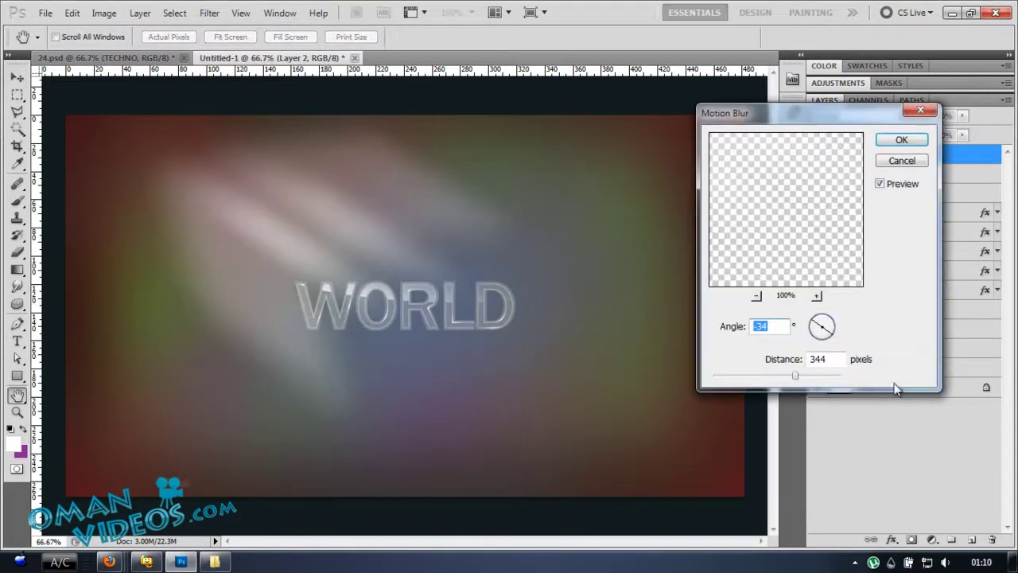
{"action": "left_click_drag", "start_coordinate": [796, 375], "coordinate": [807, 375]}
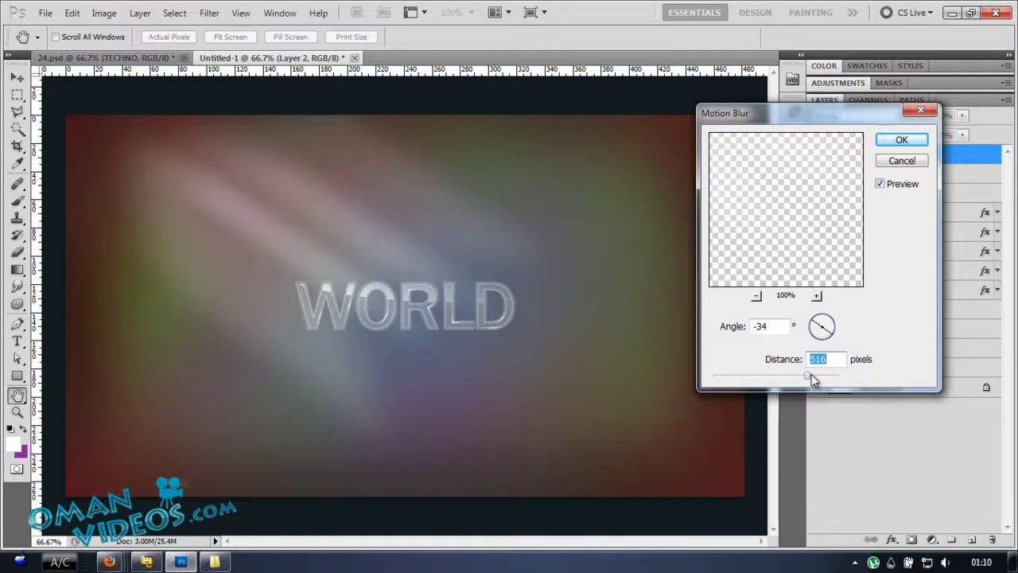
{"action": "left_click", "coordinate": [901, 140]}
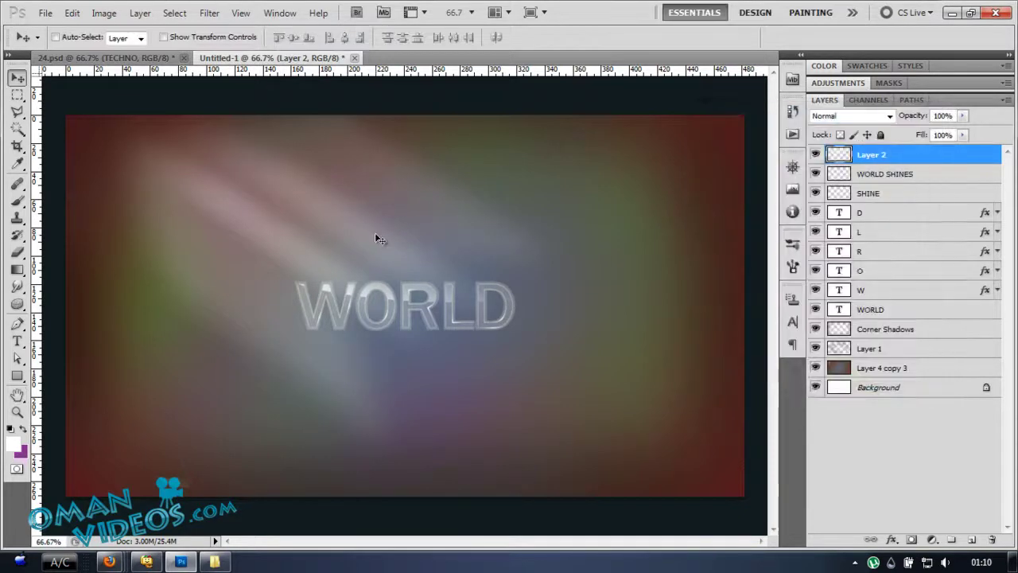
Step: Set the blurred strokes layer to Overlay blending, duplicate it, and lower the duplicate's opacity to 52%
{"action": "left_click", "coordinate": [841, 114]}
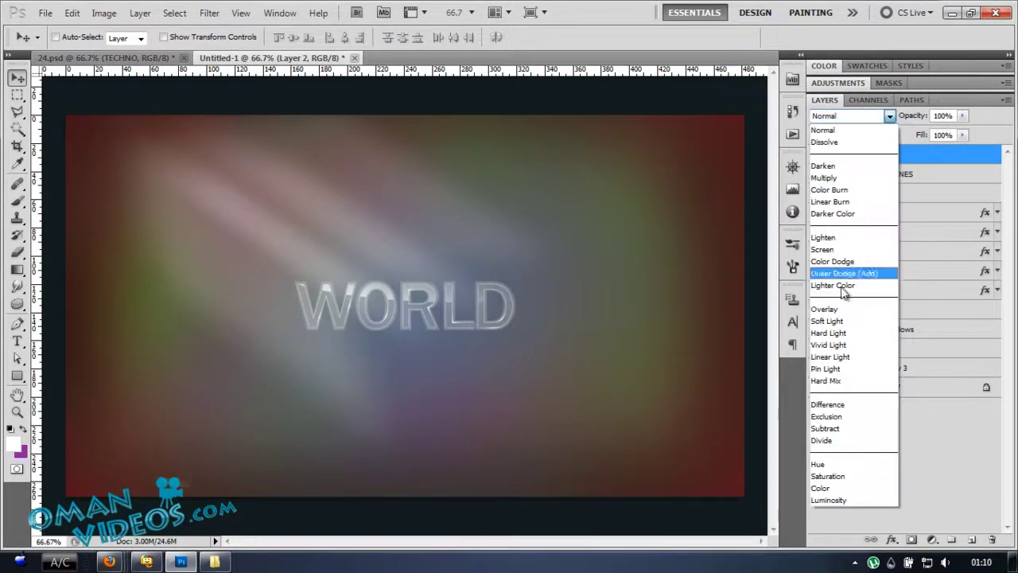
{"action": "left_click", "coordinate": [843, 304]}
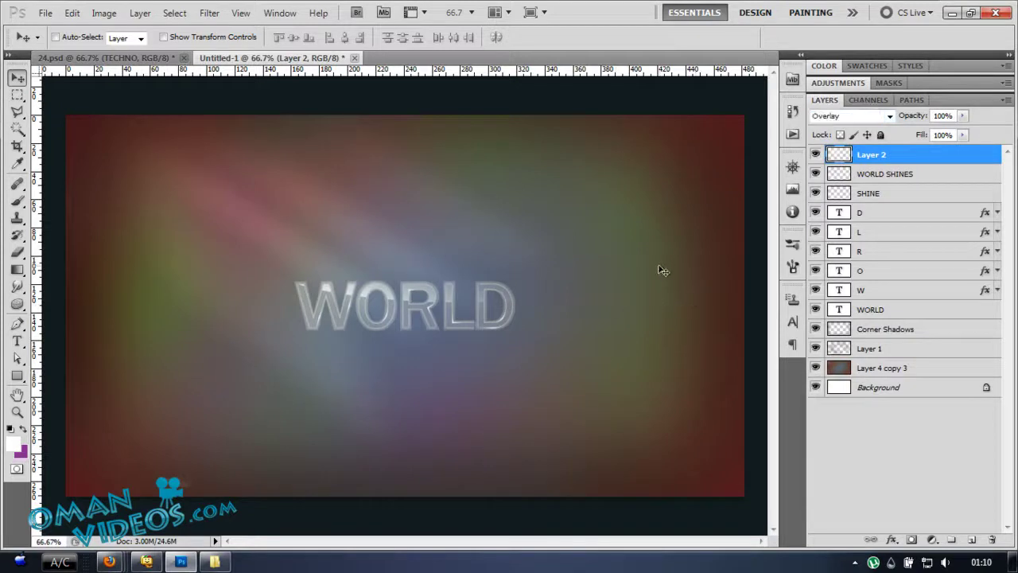
{"action": "key", "text": "ctrl+j"}
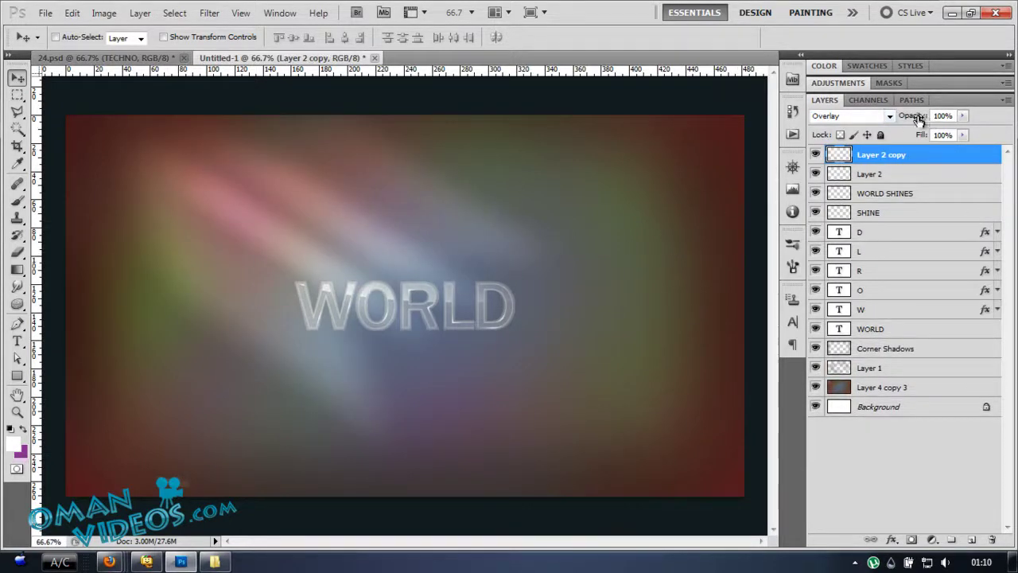
{"action": "left_click_drag", "start_coordinate": [910, 116], "coordinate": [874, 118]}
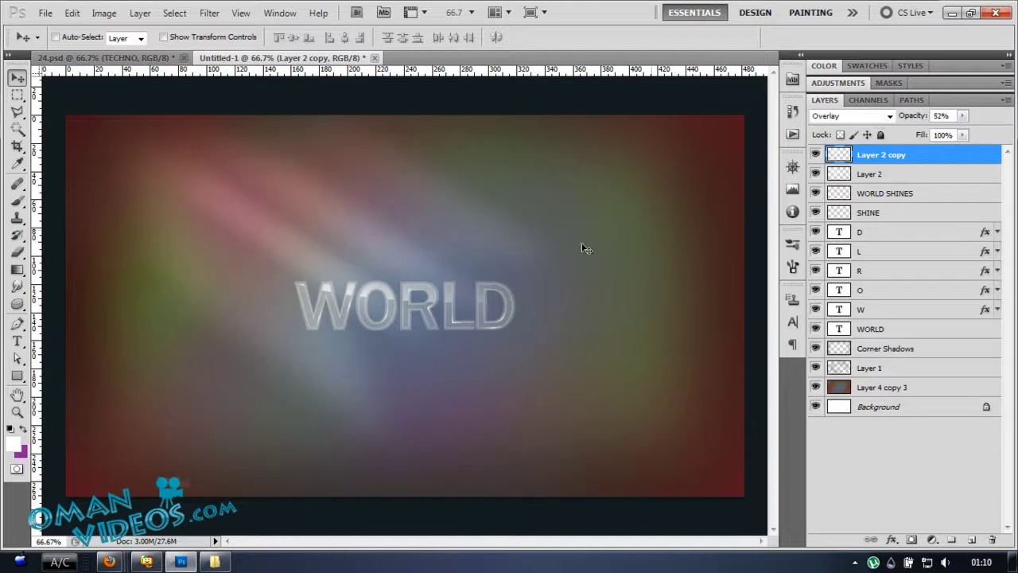
Step: Examine the WORLD lettering under the light rays up close and compare it with the WORLD text layer hidden and shown
{"action": "left_click", "coordinate": [408, 283]}
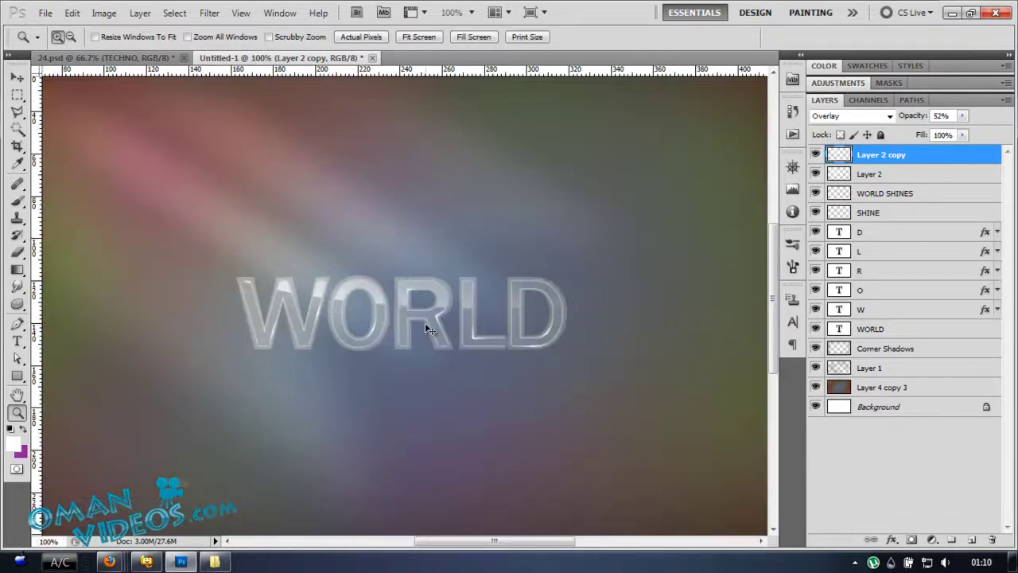
{"action": "left_click_drag", "start_coordinate": [456, 223], "coordinate": [487, 270]}
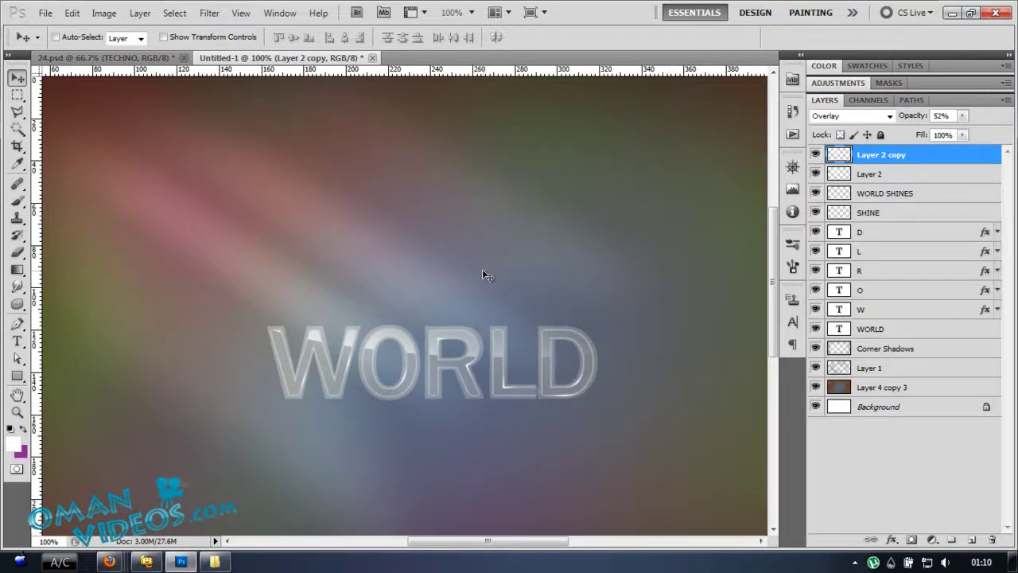
{"action": "left_click", "coordinate": [484, 272], "text": "alt"}
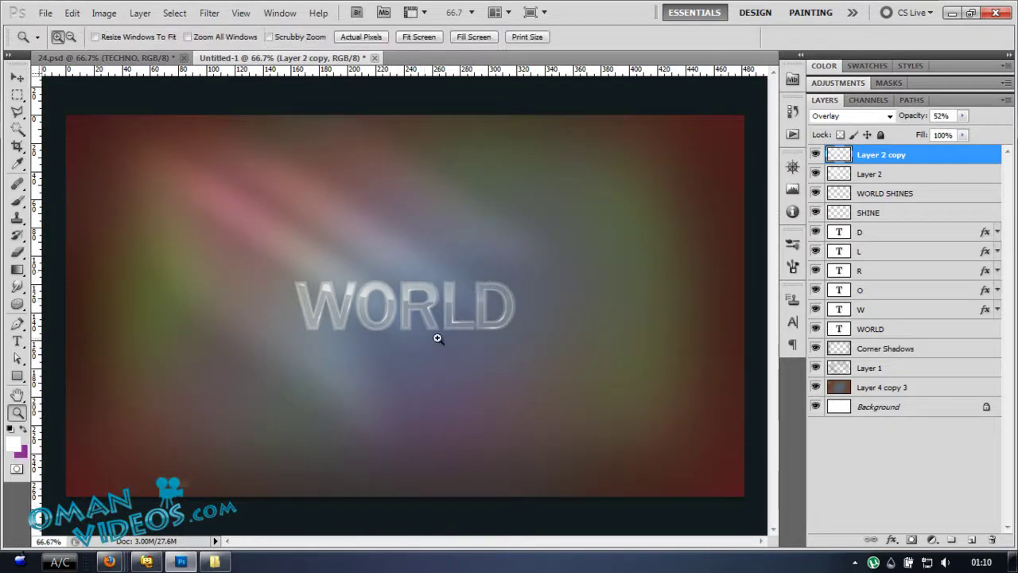
{"action": "key", "text": "z"}
{"action": "left_click", "coordinate": [378, 302]}
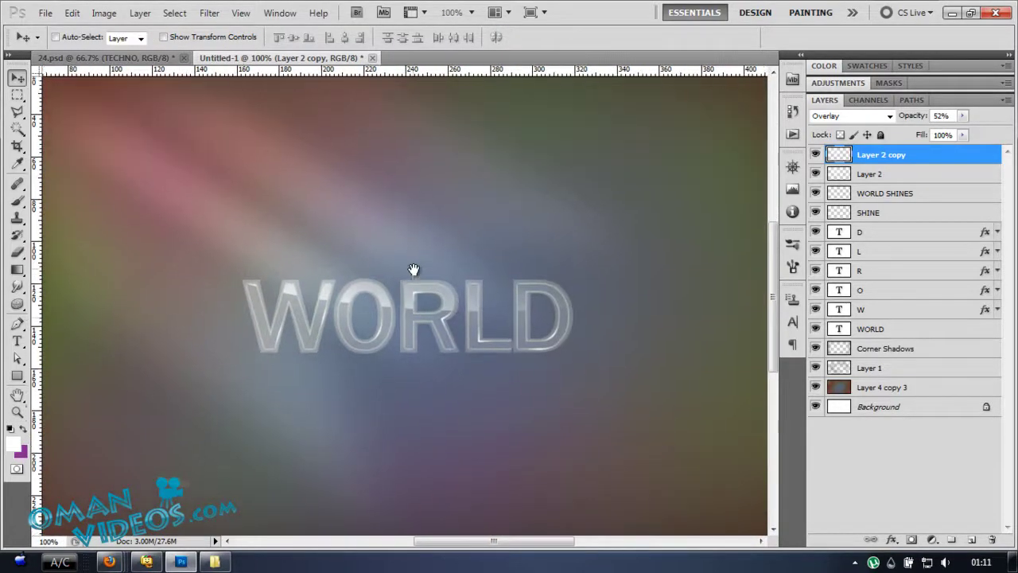
{"action": "key", "text": "z"}
{"action": "left_click", "coordinate": [387, 334]}
{"action": "left_click_drag", "start_coordinate": [335, 331], "coordinate": [339, 345]}
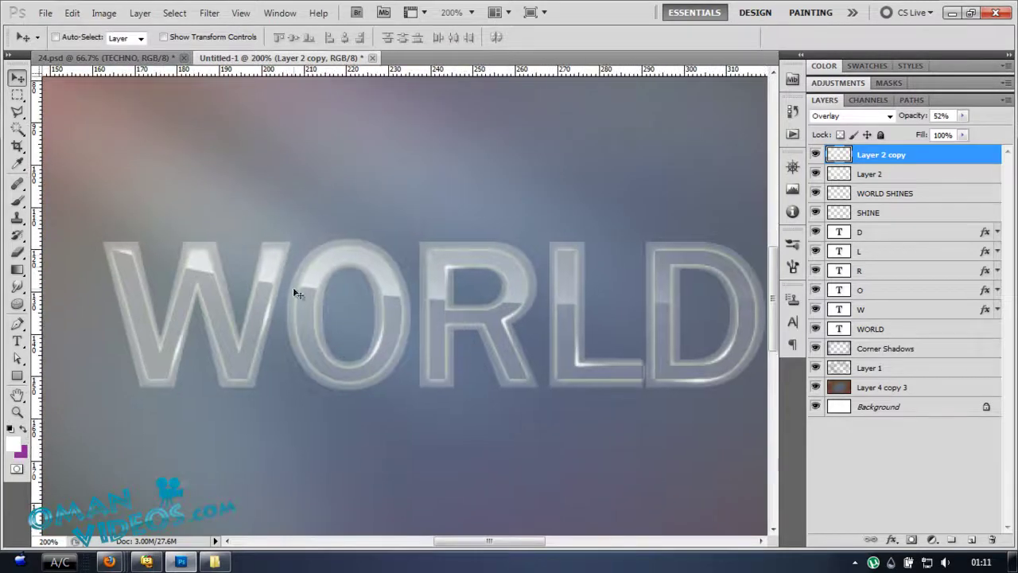
{"action": "left_click", "coordinate": [862, 331]}
{"action": "left_click", "coordinate": [818, 328]}
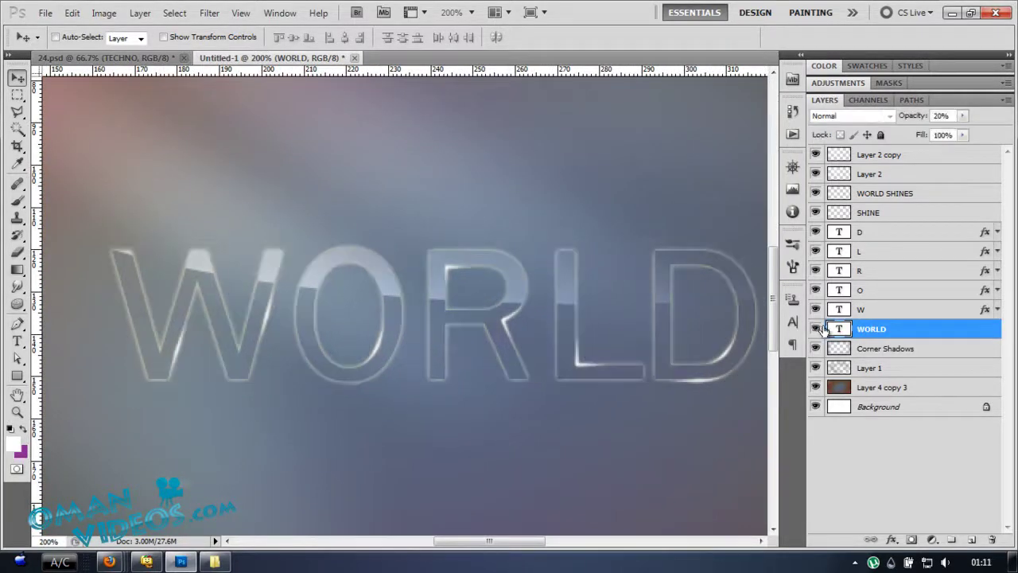
Step: Add a black Multiply drop shadow to the WORLD text layer with 40% opacity and a 3 px distance
{"action": "double_click", "coordinate": [955, 330]}
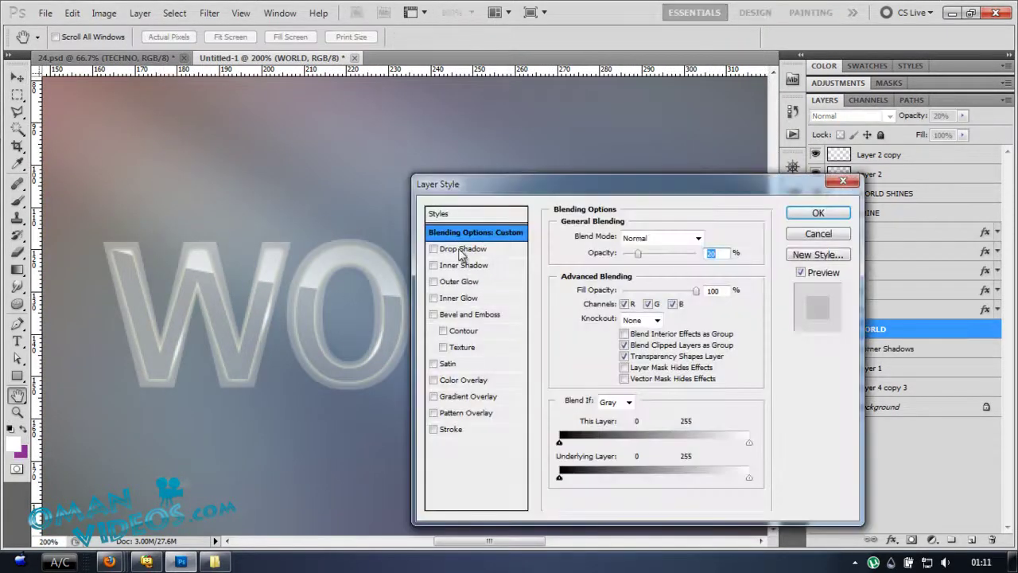
{"action": "left_click_drag", "start_coordinate": [574, 205], "coordinate": [616, 230]}
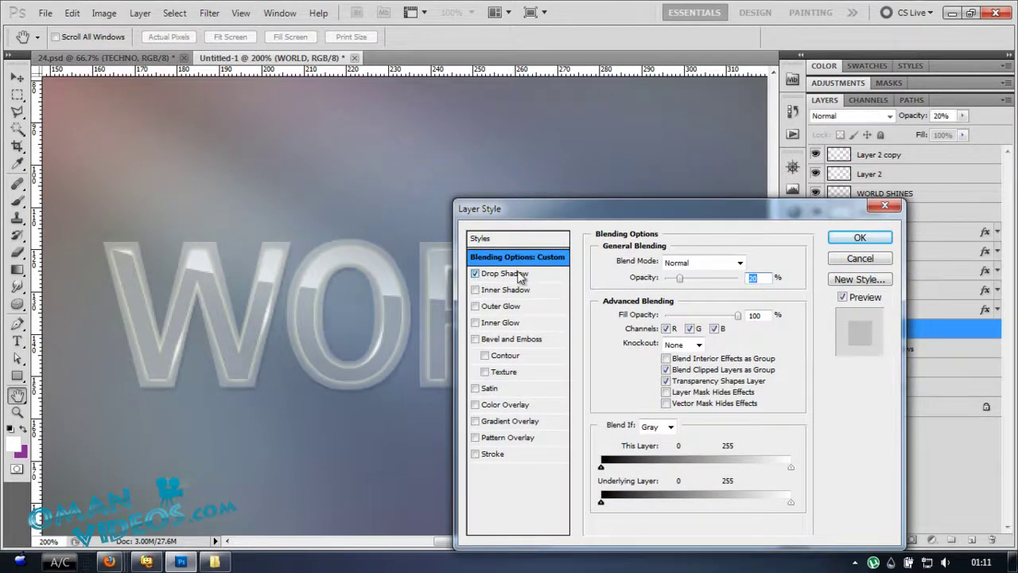
{"action": "left_click", "coordinate": [494, 273]}
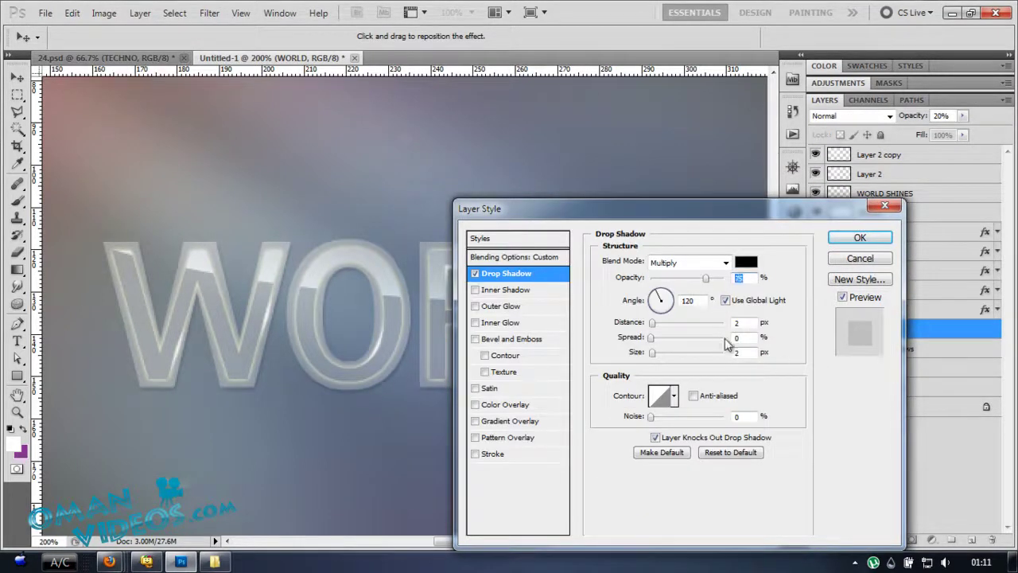
{"action": "type", "text": "403"}
{"action": "left_click", "coordinate": [752, 352]}
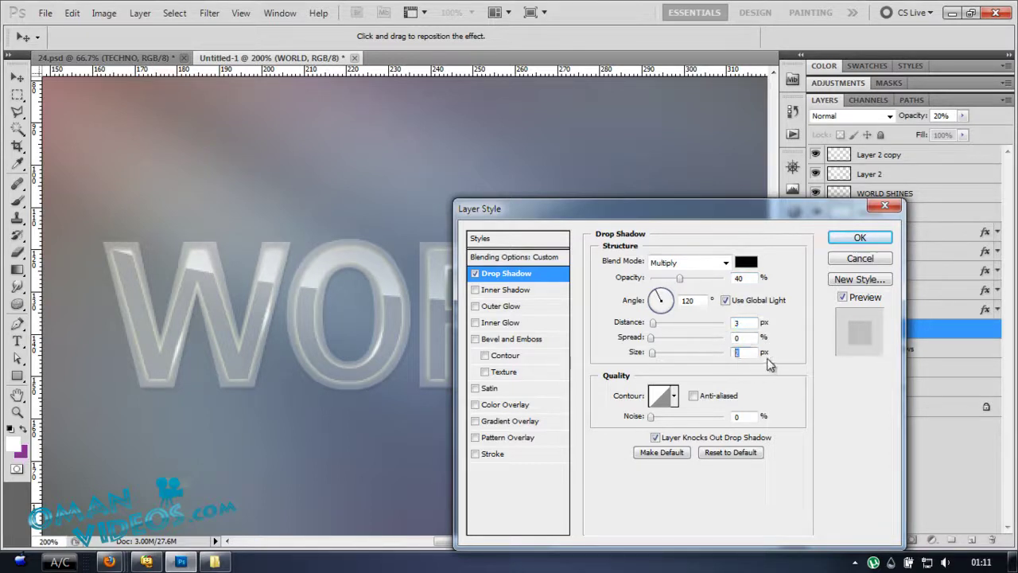
{"action": "left_click", "coordinate": [853, 241]}
{"action": "left_click", "coordinate": [997, 330]}
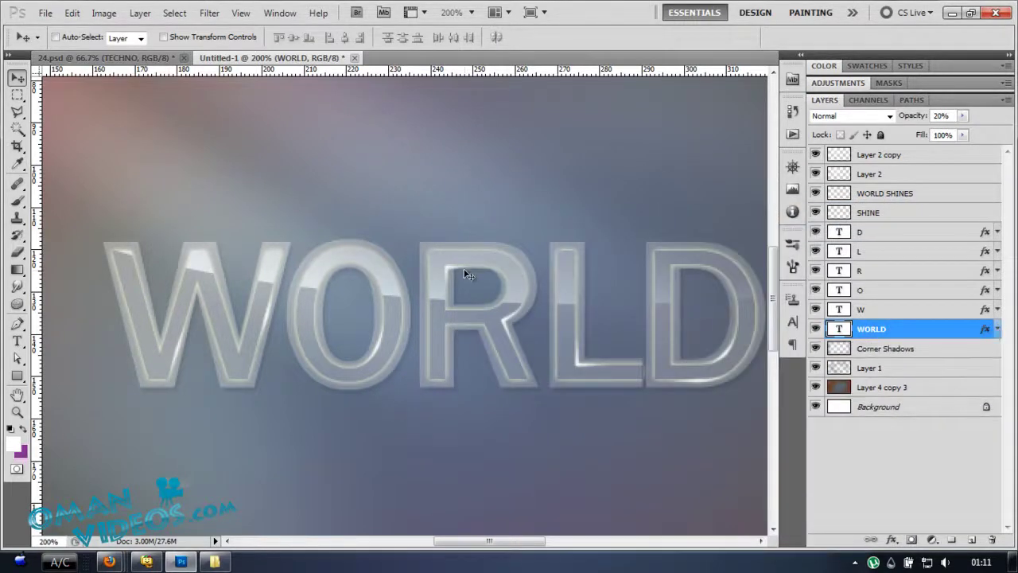
{"action": "key", "text": "ctrl+minus"}
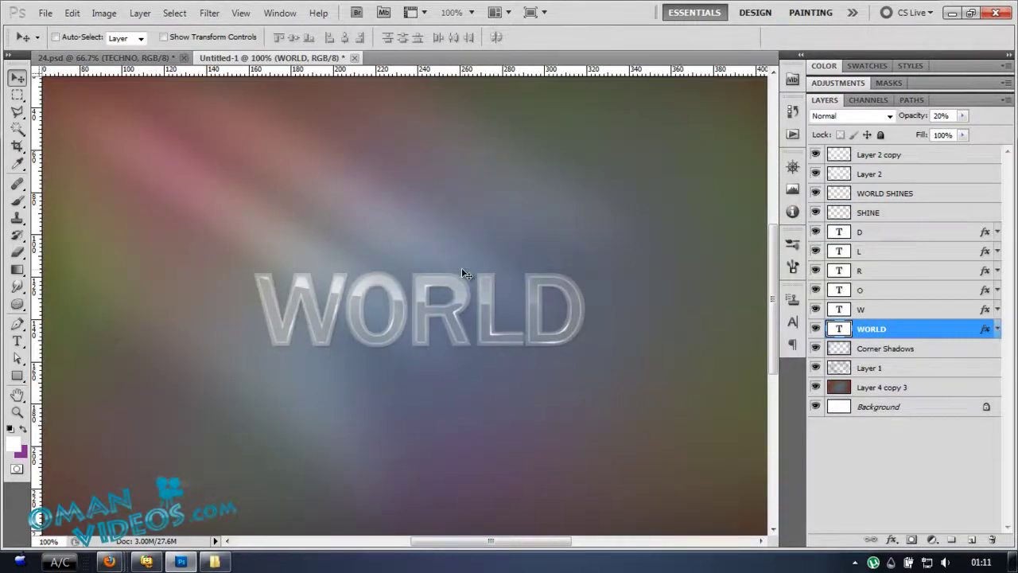
{"action": "key", "text": "ctrl+minus"}
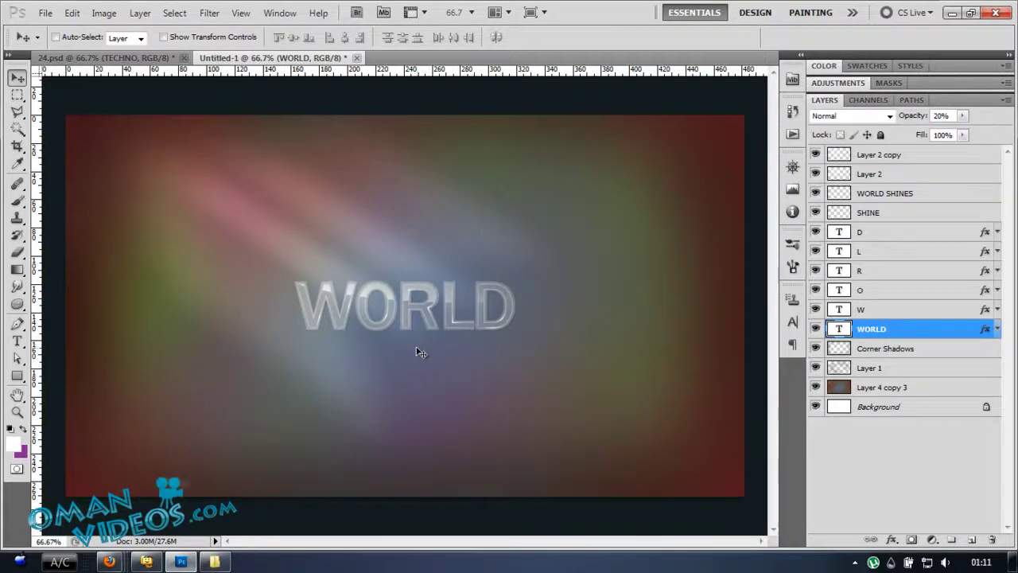
Step: Select the WORLD text layer below the individual letter layers
{"action": "left_click", "coordinate": [922, 155]}
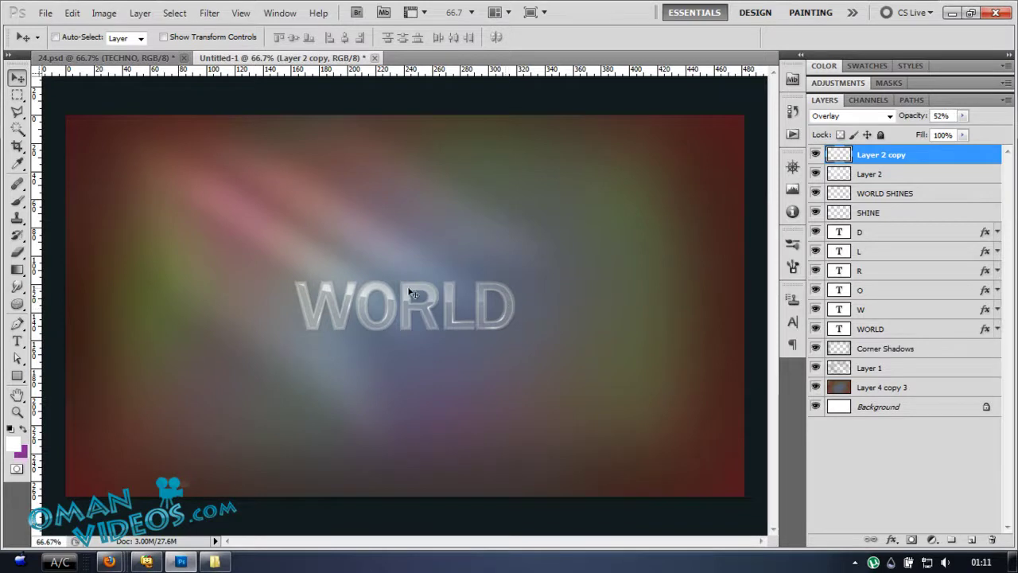
{"action": "left_click", "coordinate": [894, 213]}
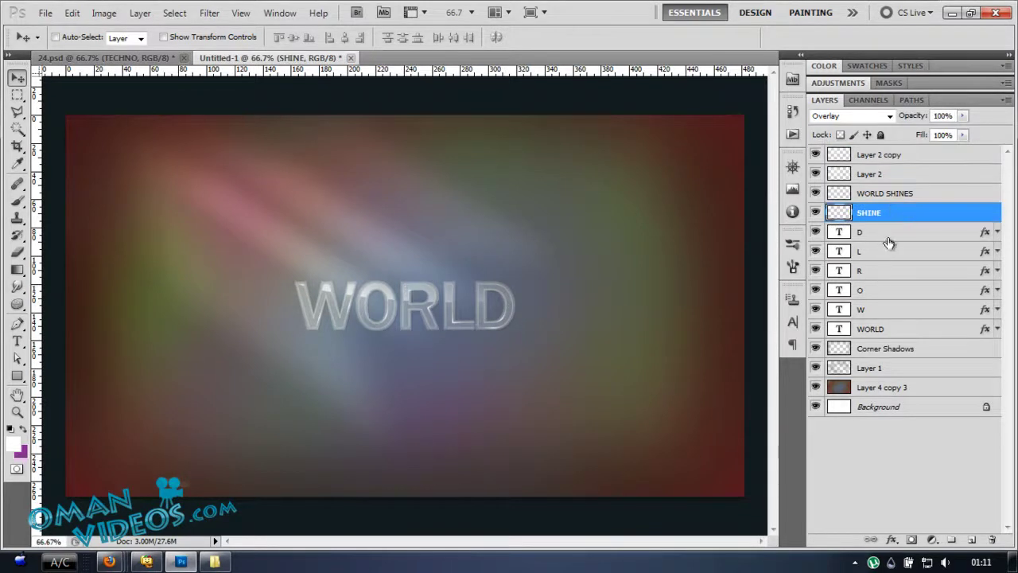
{"action": "left_click", "coordinate": [891, 232]}
{"action": "left_click", "coordinate": [884, 330]}
{"action": "key", "text": "ctrl+space"}
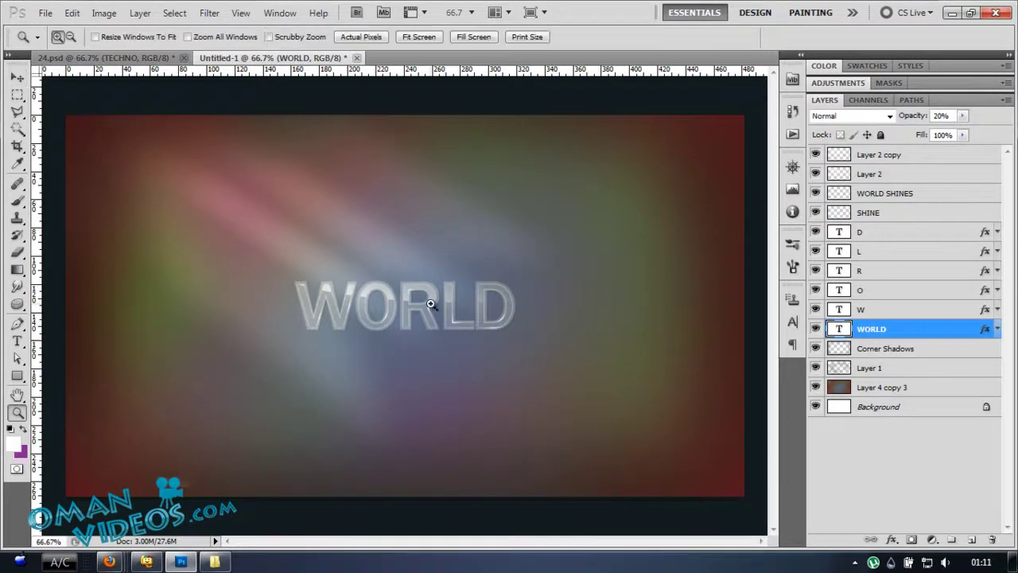